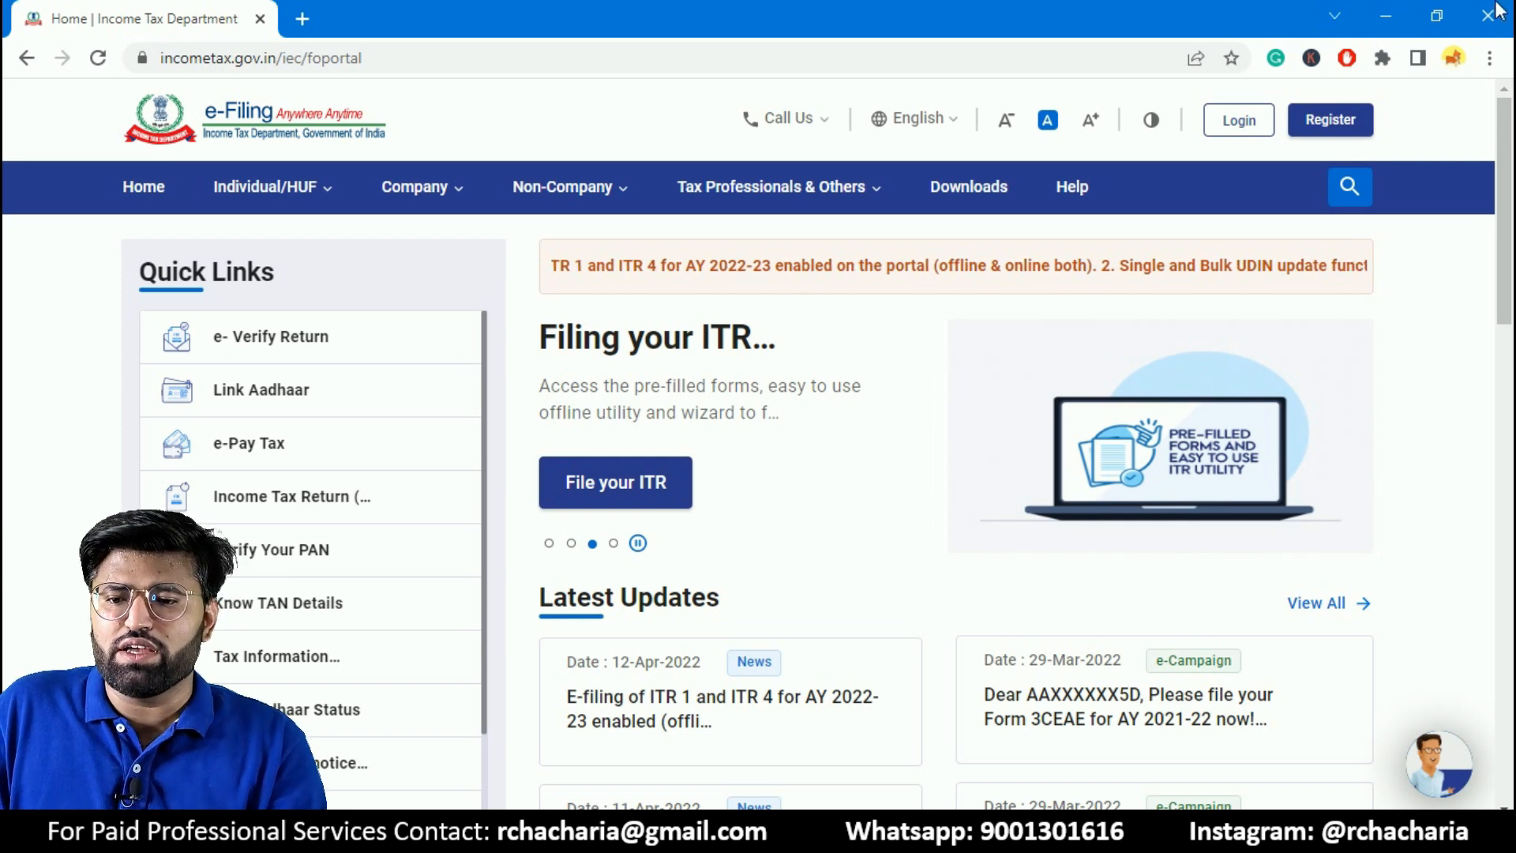
- Log in to the Income Tax e-Filing portal and open the File Income Tax Return page
left_click(1239, 120)
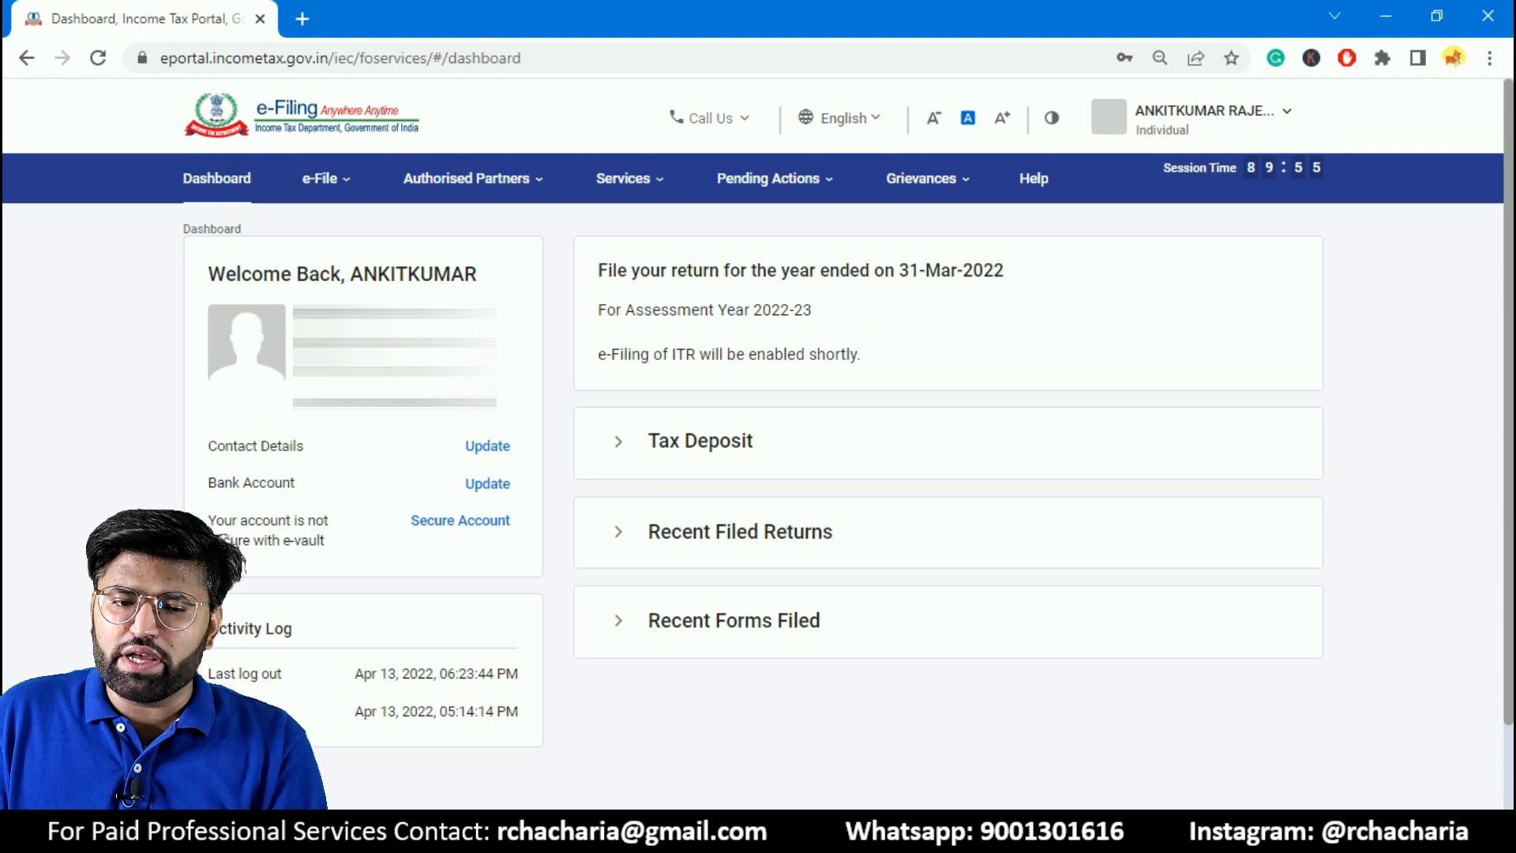
mouse_move(472, 178)
mouse_move(345, 185)
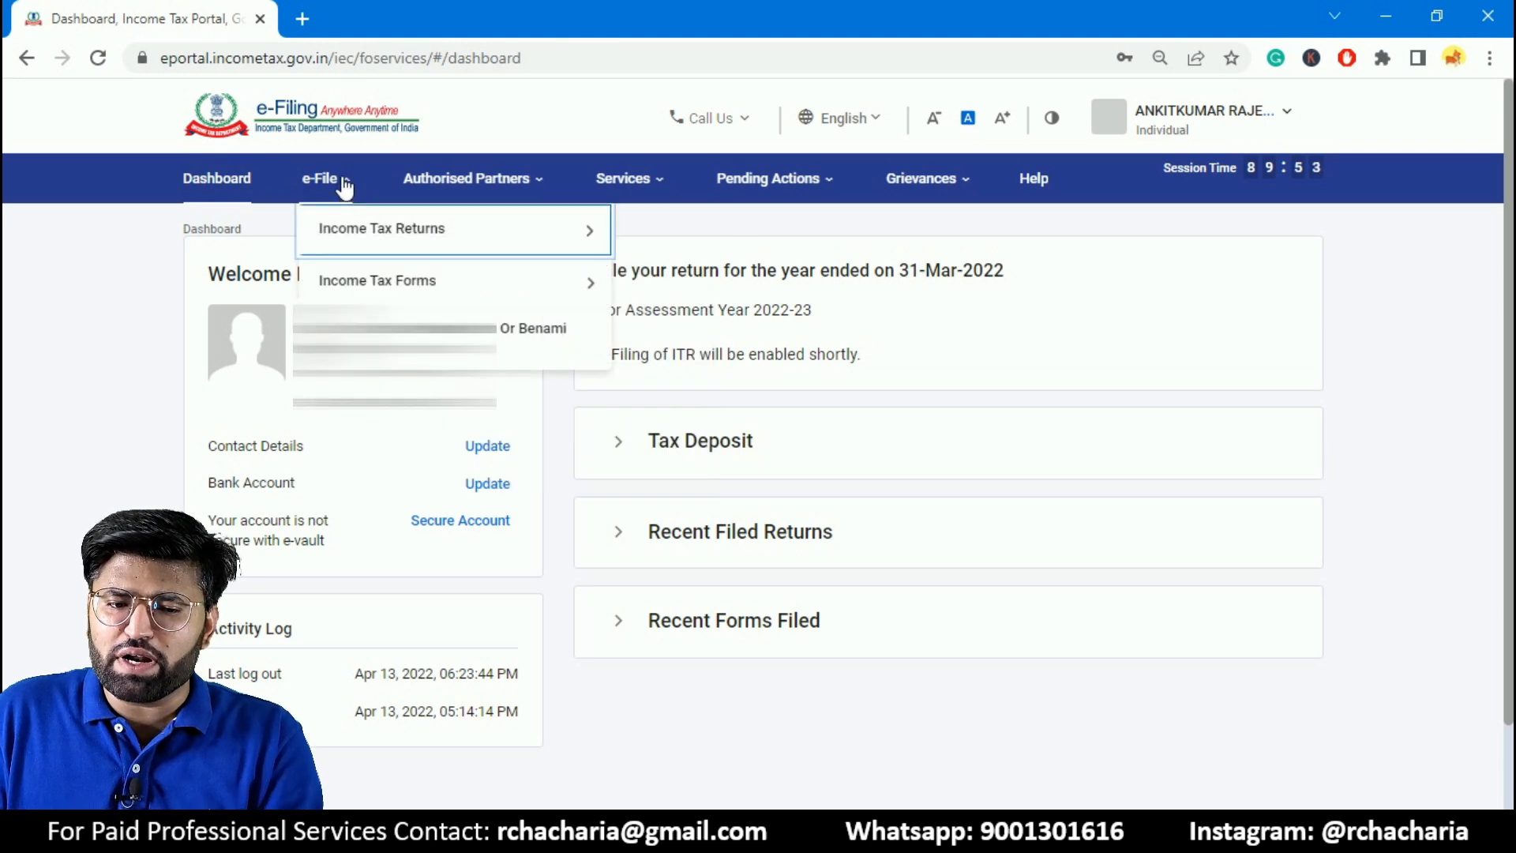
mouse_move(359, 248)
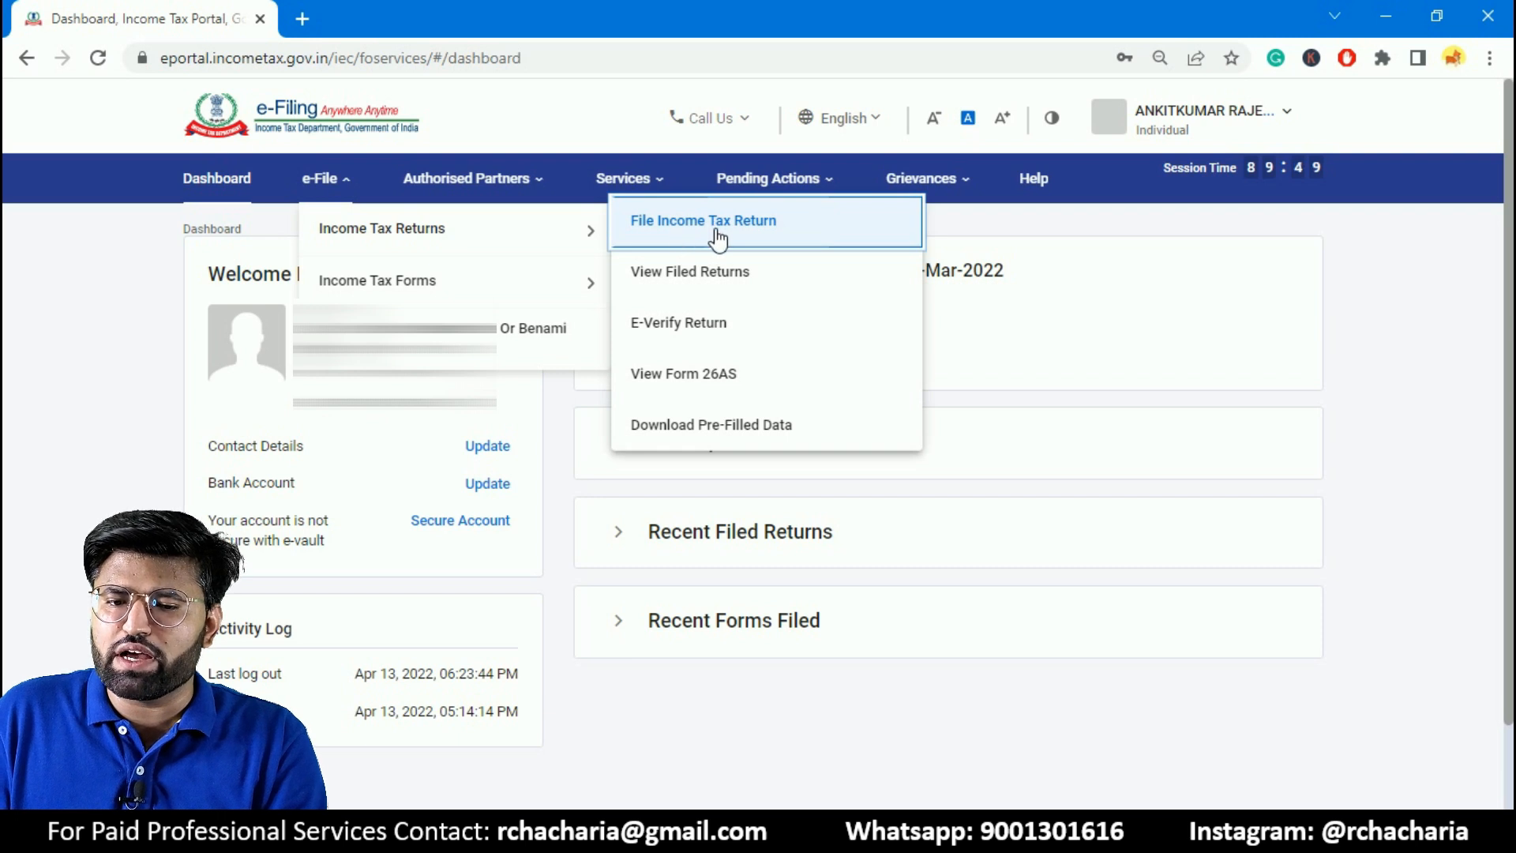
left_click(760, 237)
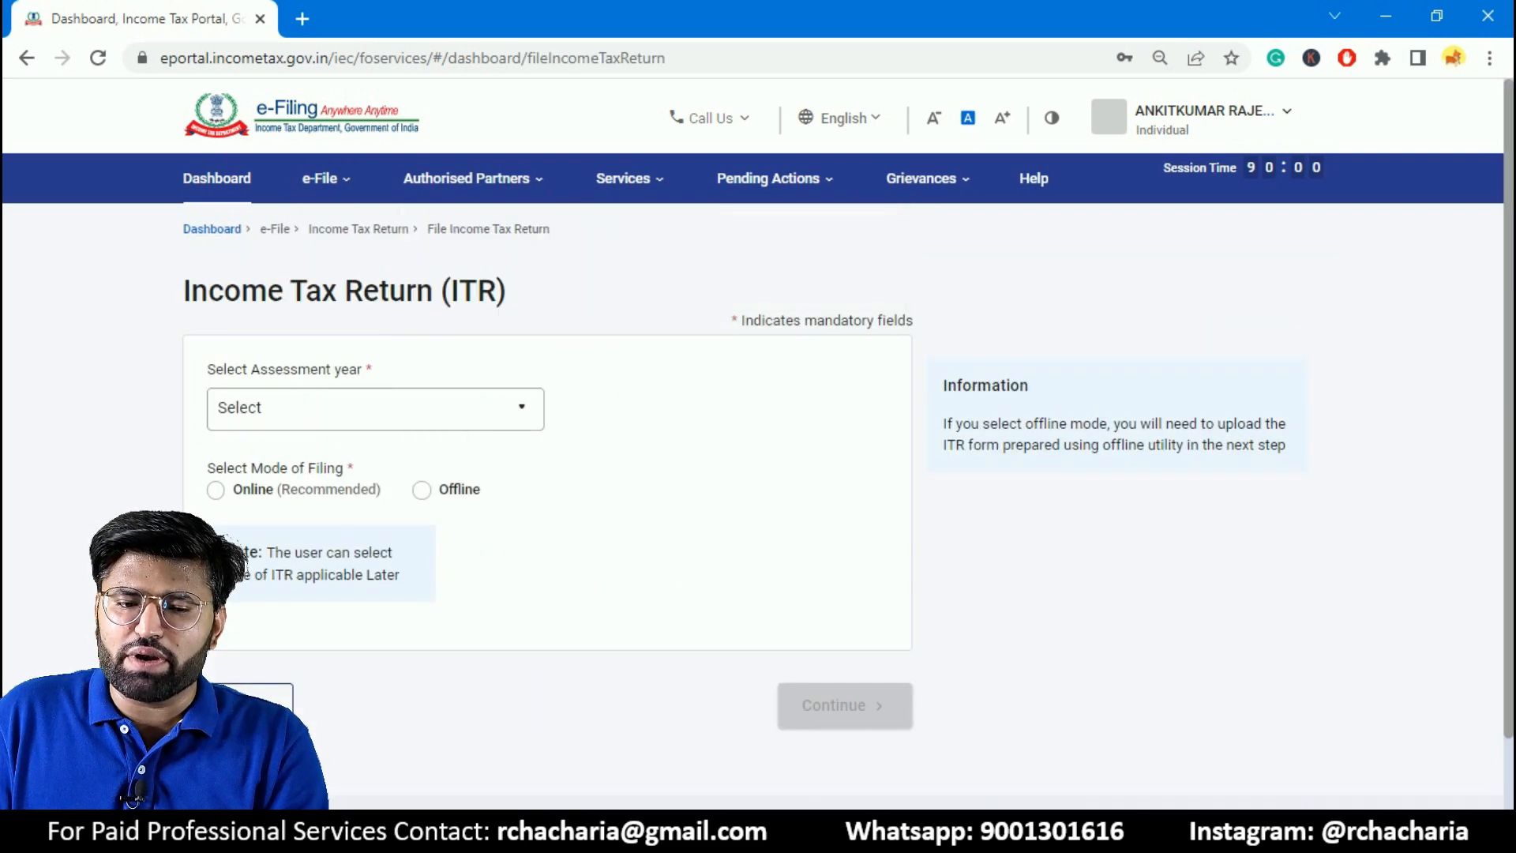
- Set the assessment year to 2022-23 (Current A.Y.) and the filing mode to Online, and continue
left_click(271, 409)
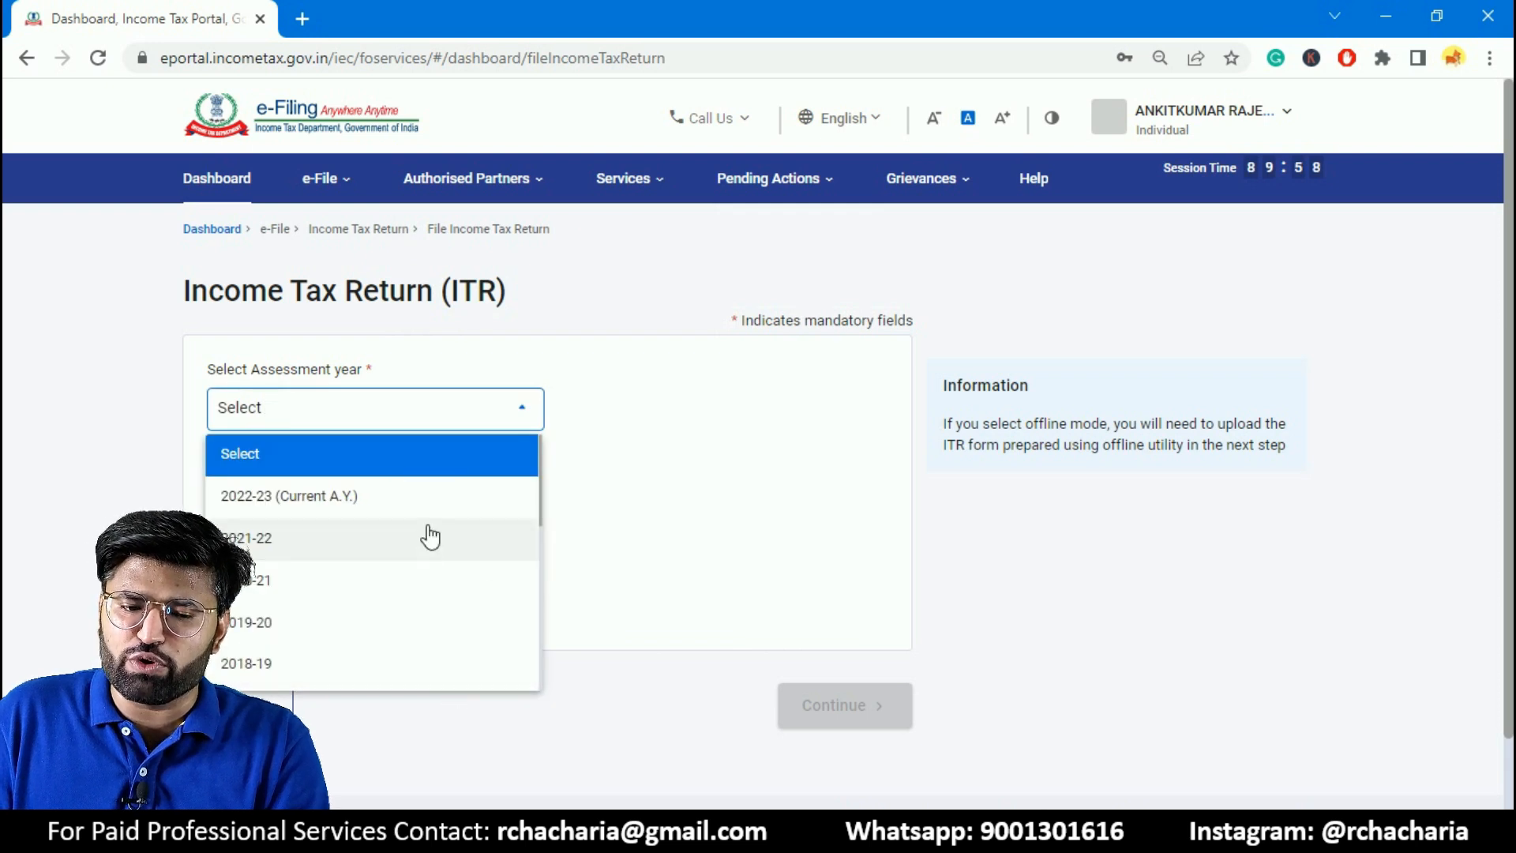
left_click(348, 505)
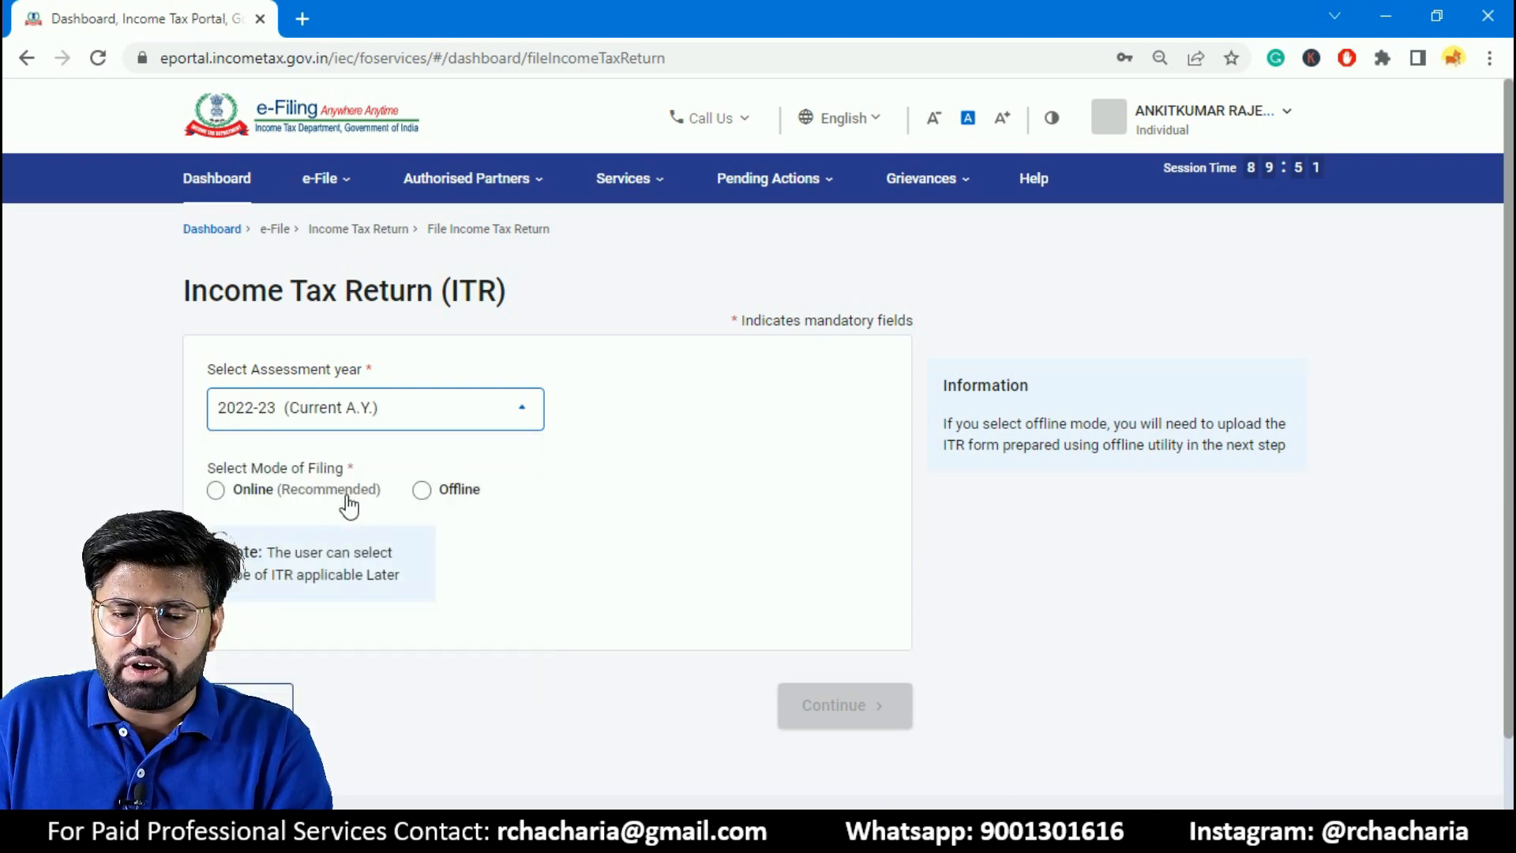
left_click(221, 496)
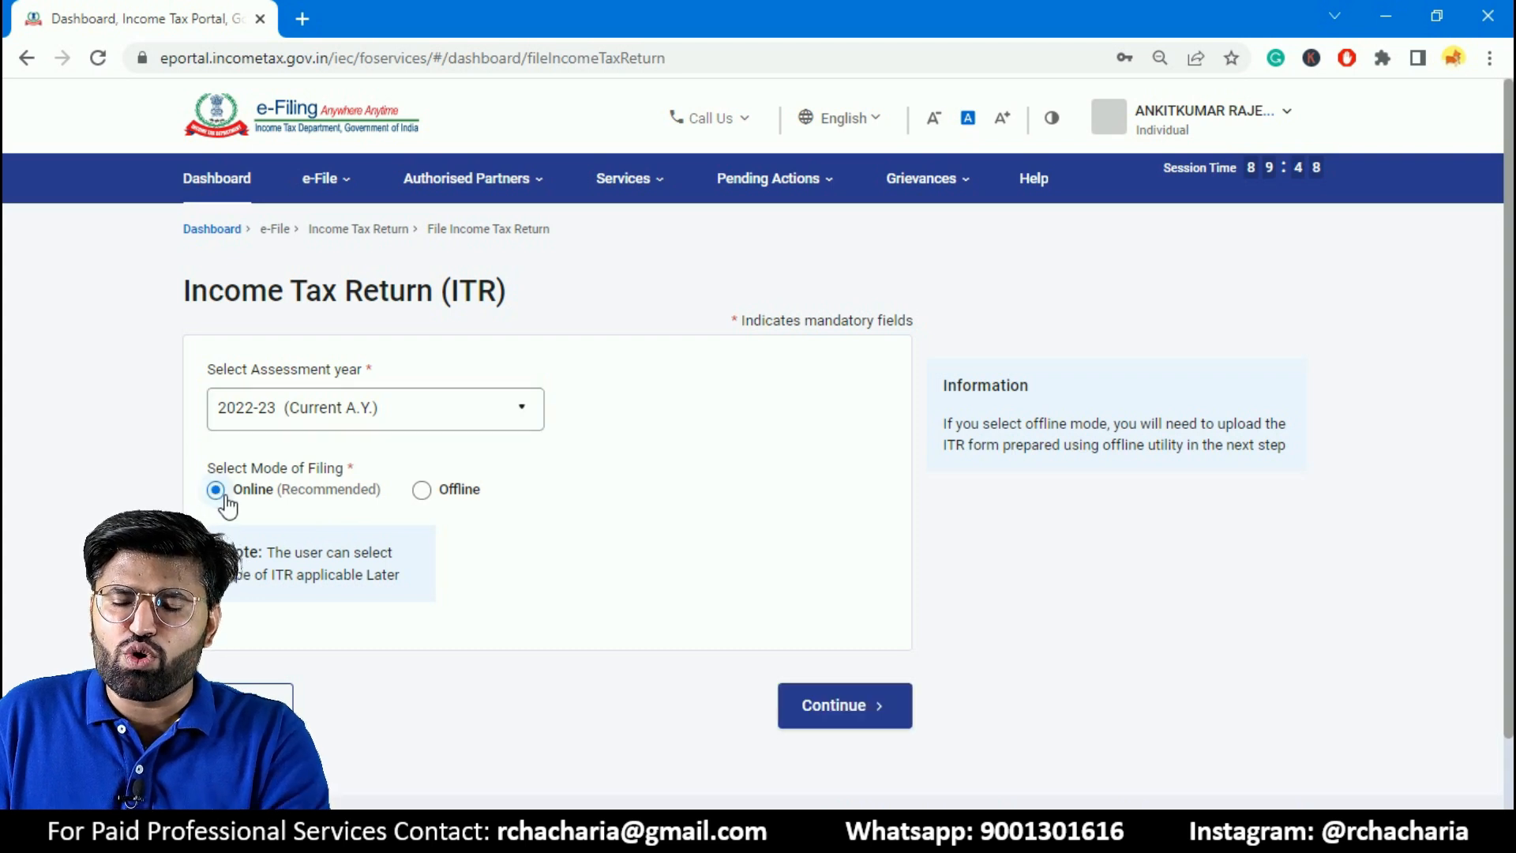
left_click(803, 721)
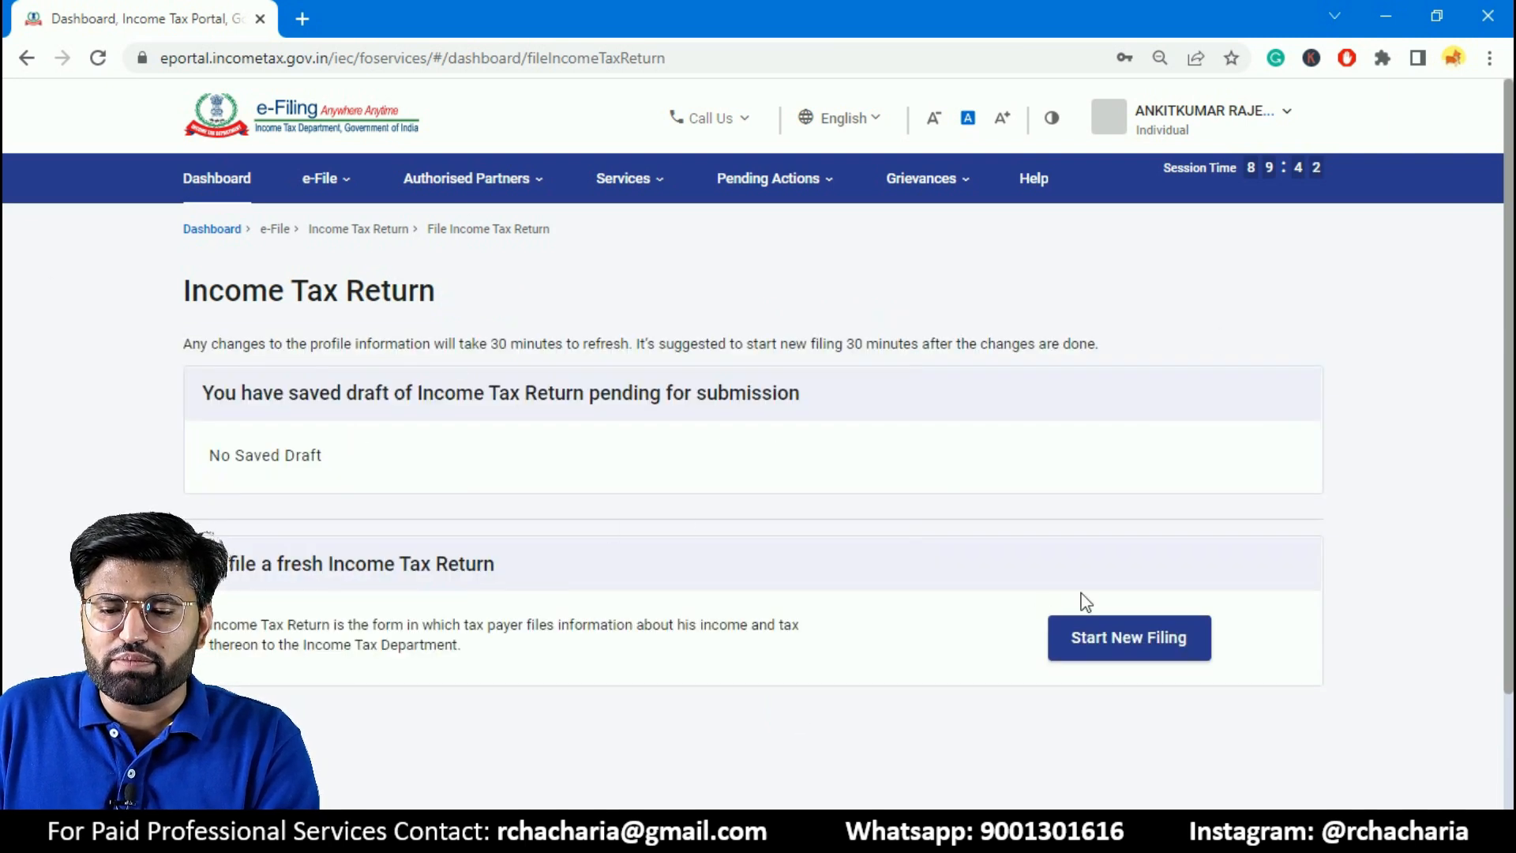
- Start a new filing with the Individual status and proceed with the ITR-4 form
left_click(1145, 641)
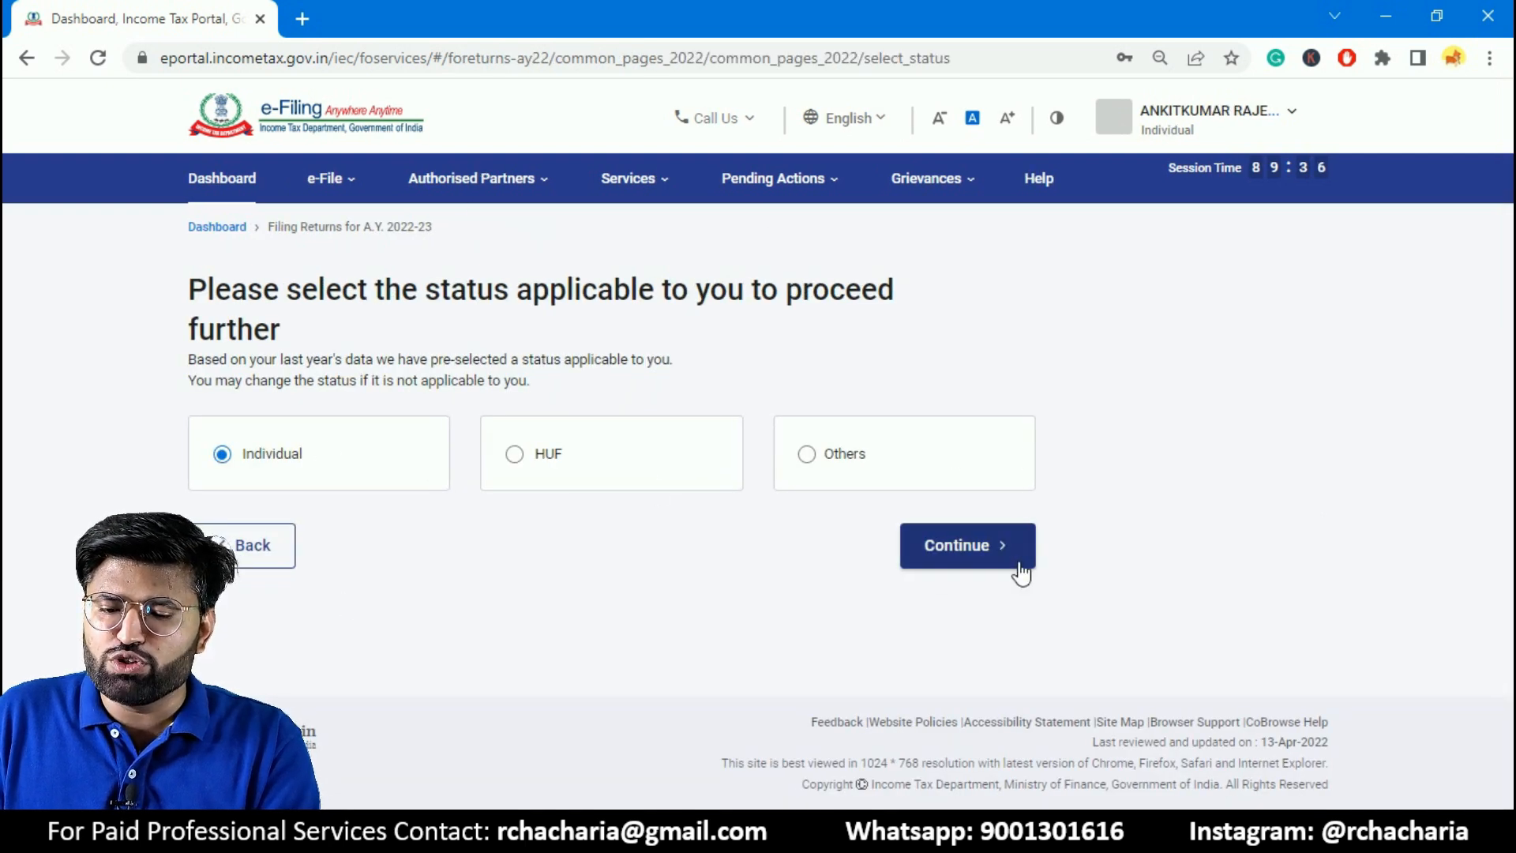
left_click(979, 559)
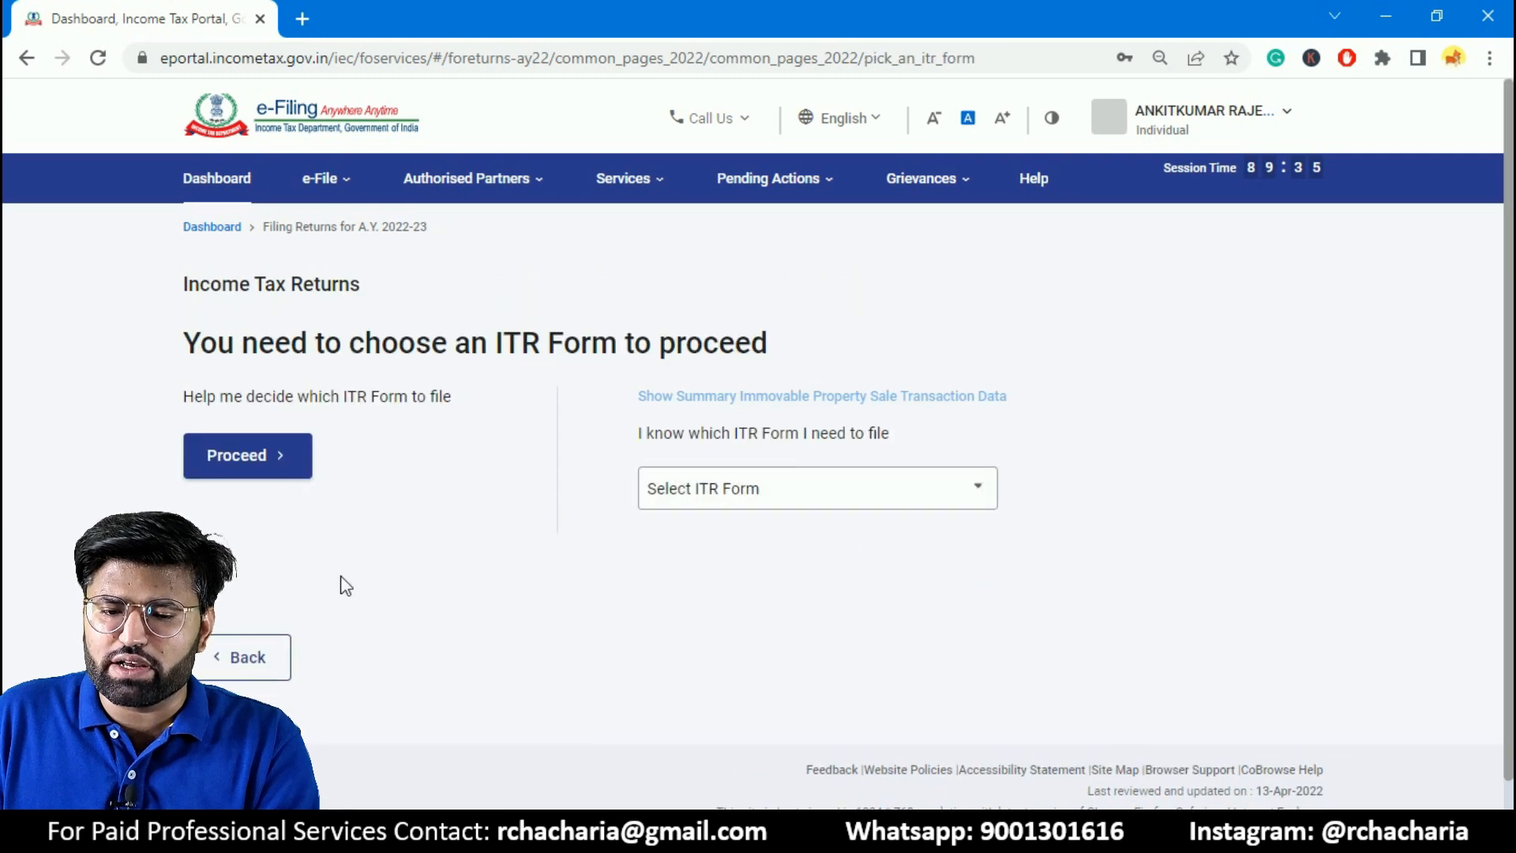
left_click(942, 509)
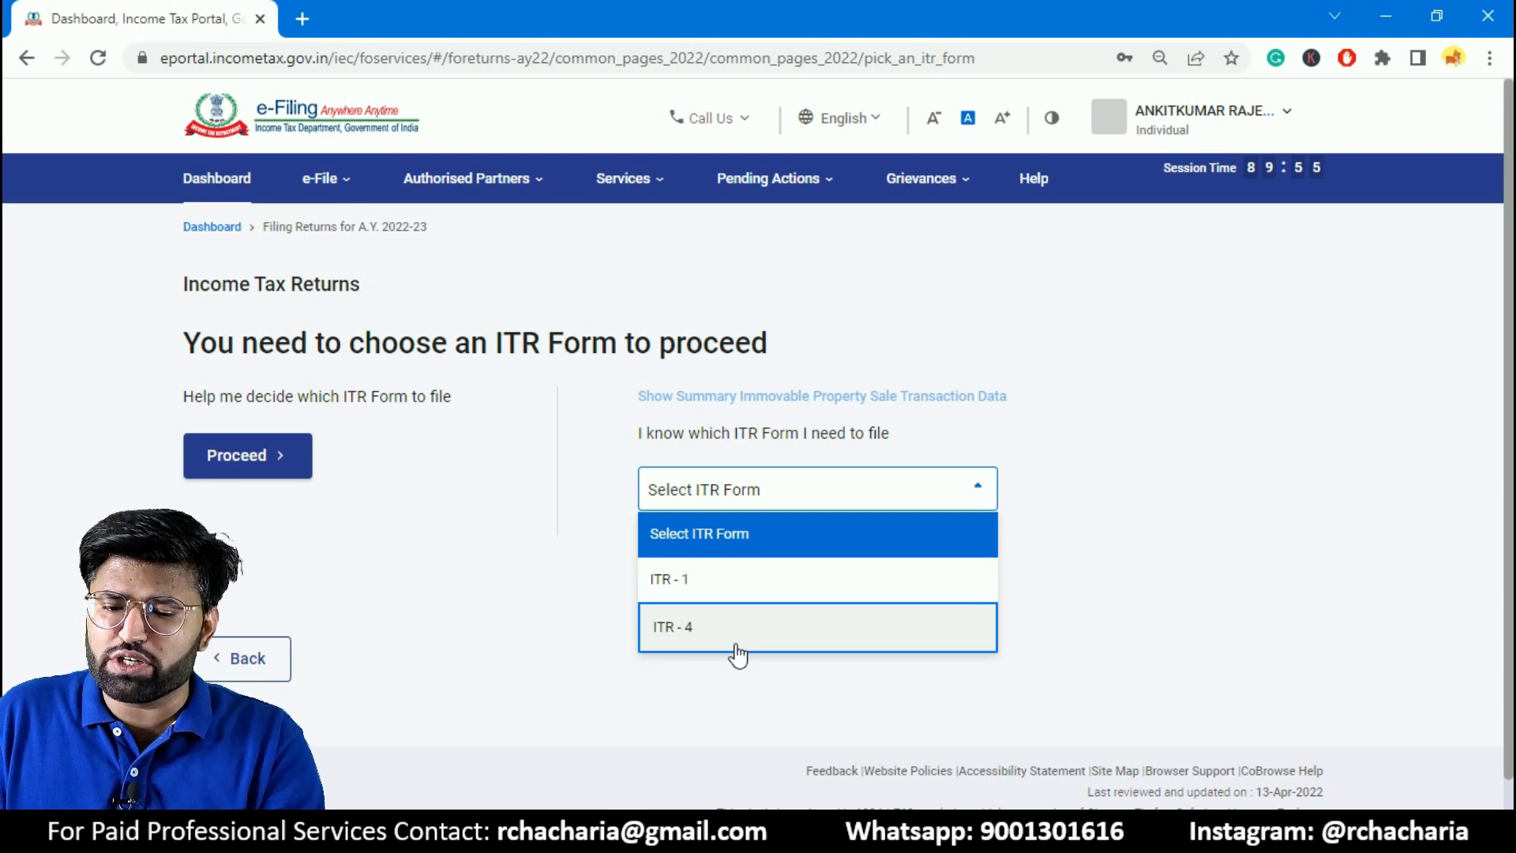
left_click(788, 628)
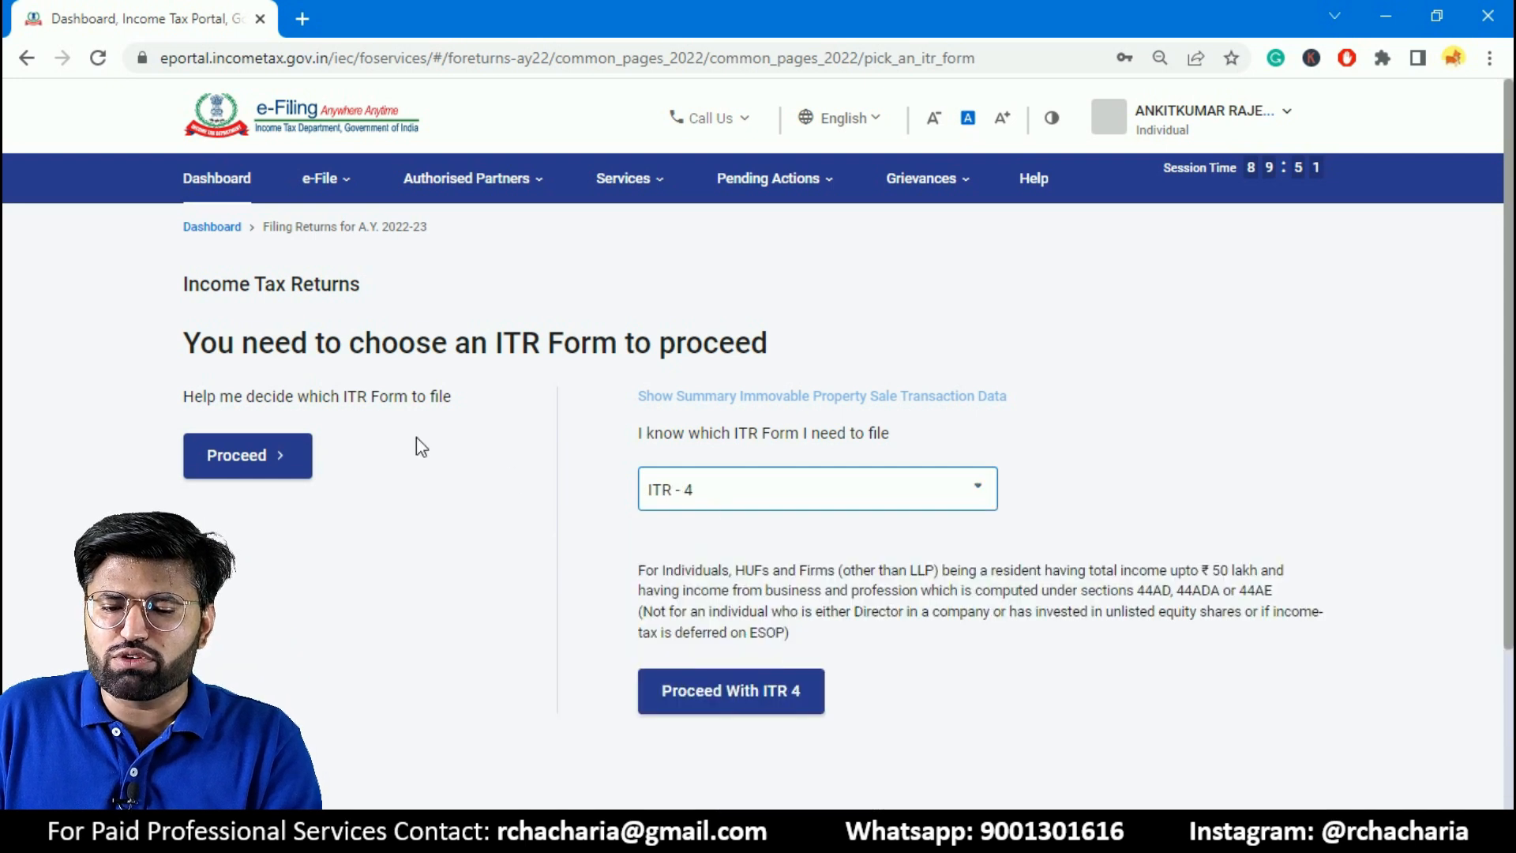
left_click(762, 698)
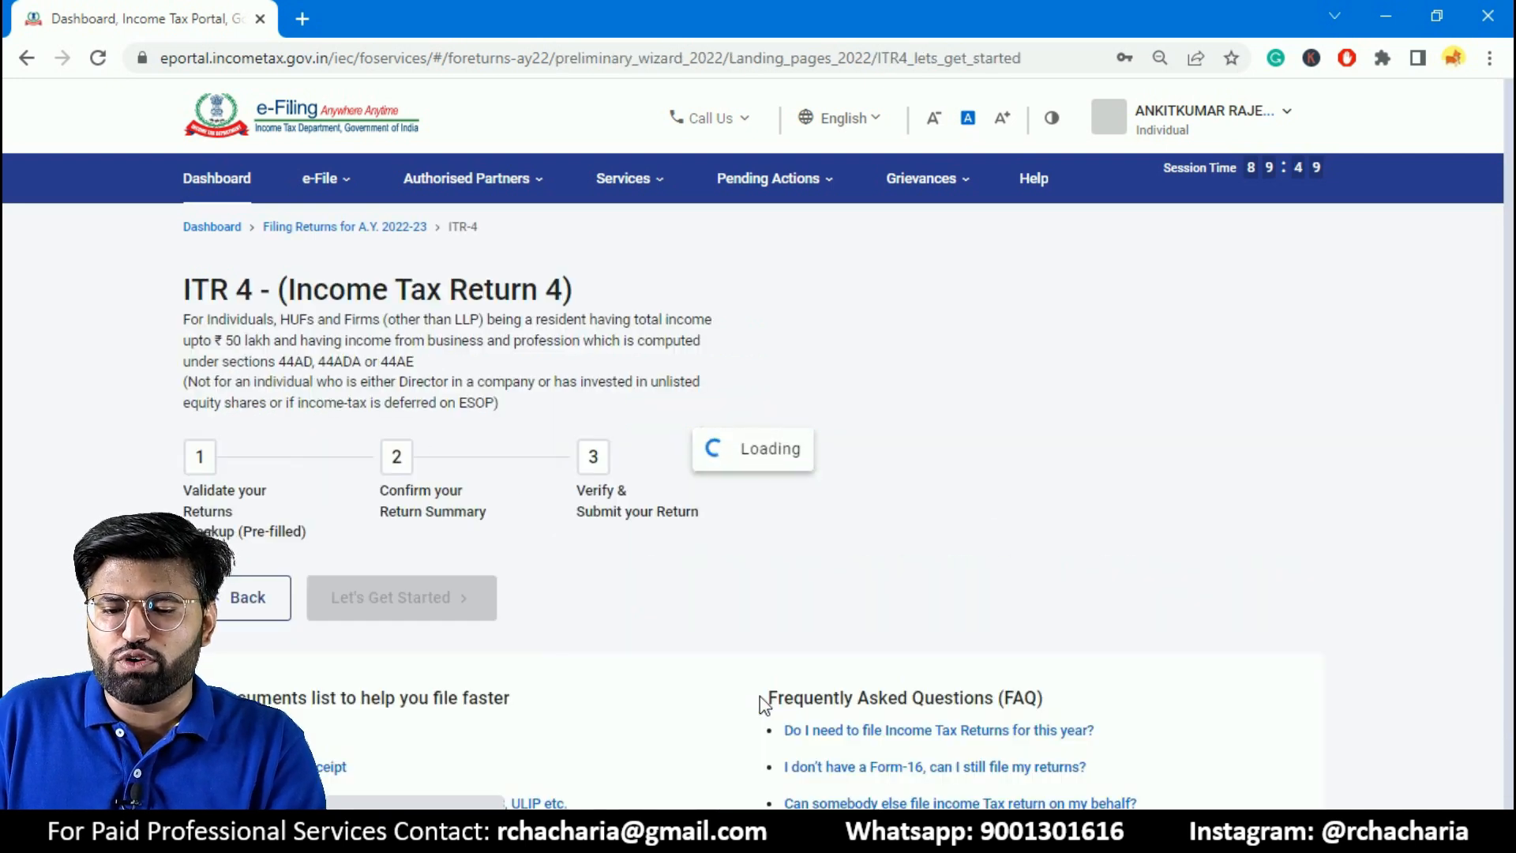
- Get started with the ITR-4 return, give Others as the reason for filing, and continue
scroll(190, 371, "down", 1)
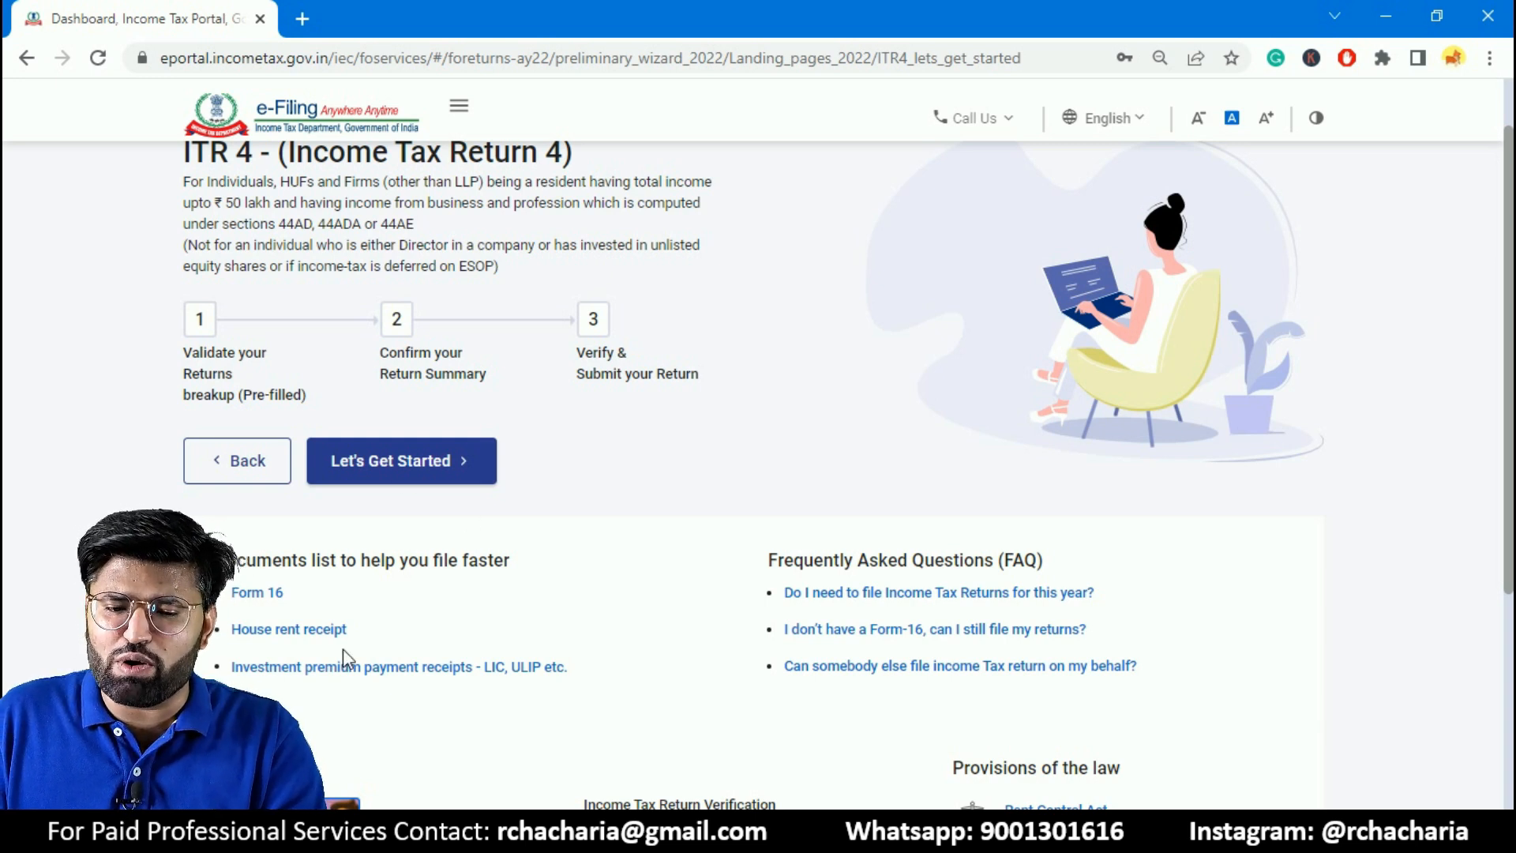
left_click(446, 483)
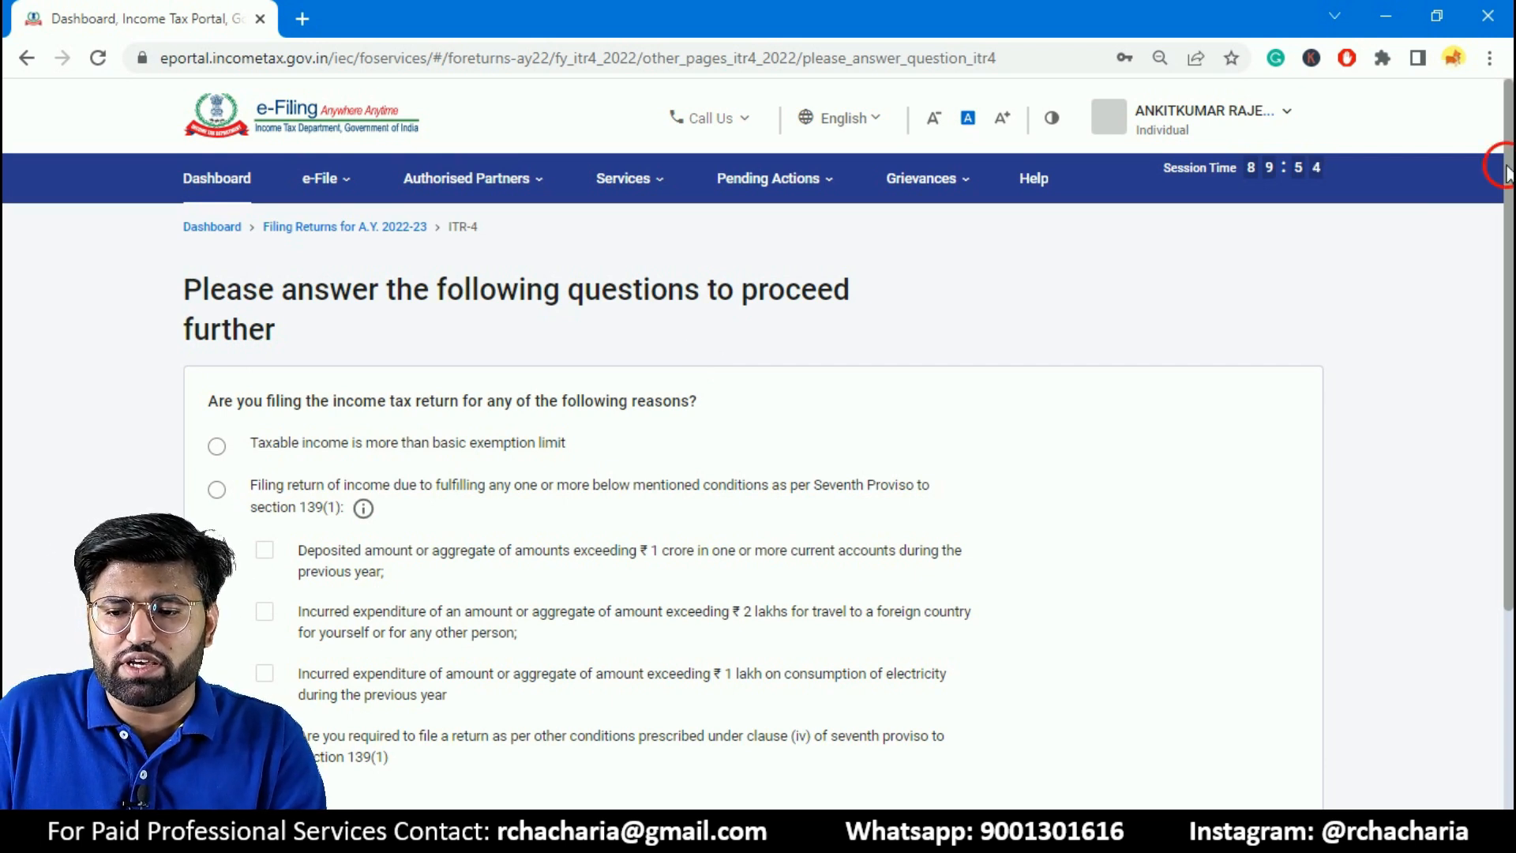
scroll(1500, 167, "down", 2)
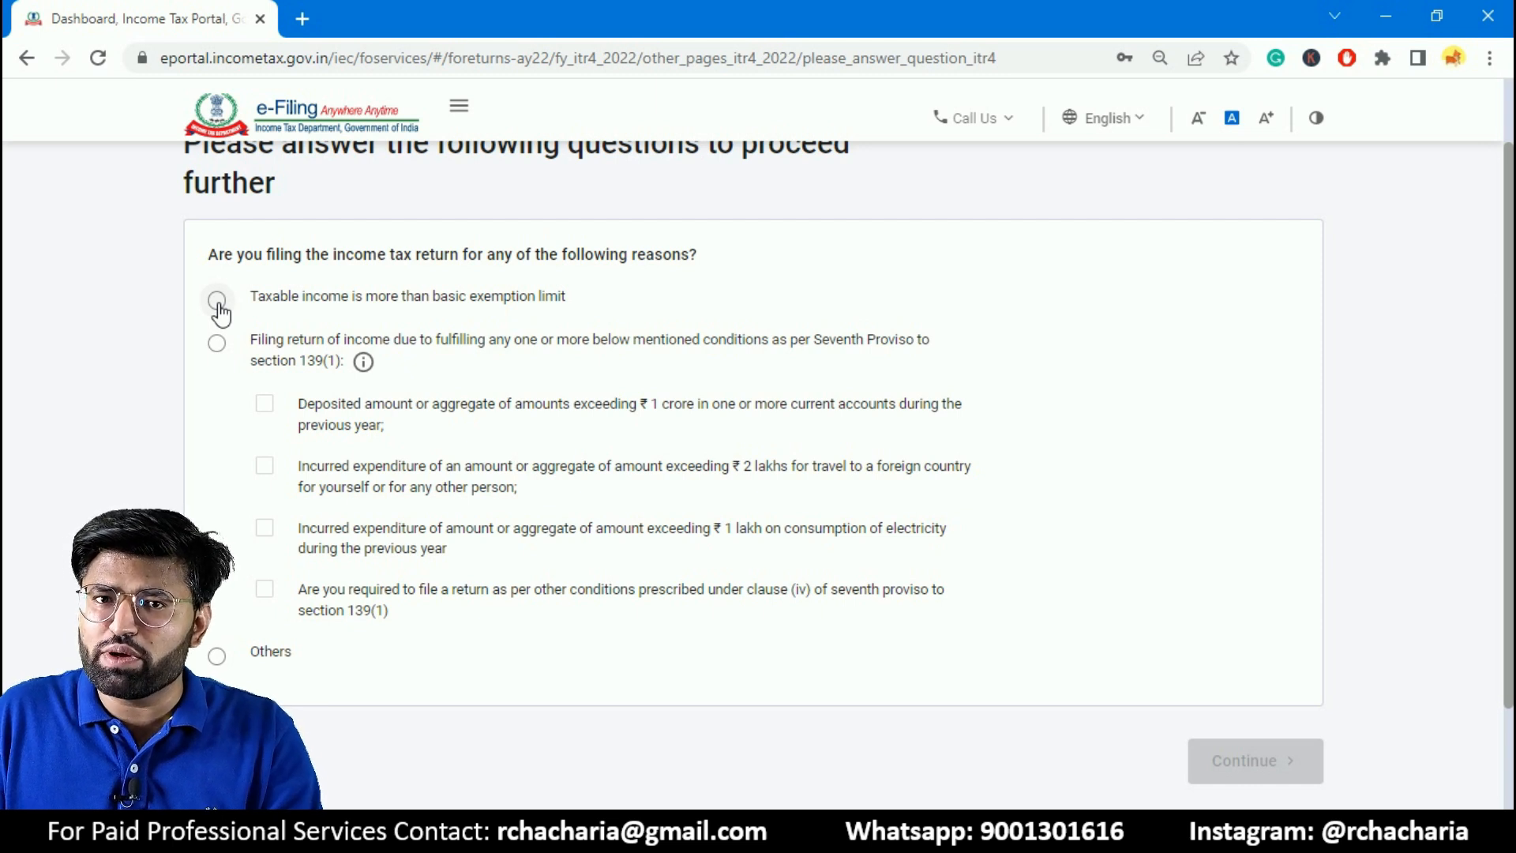
left_click(218, 657)
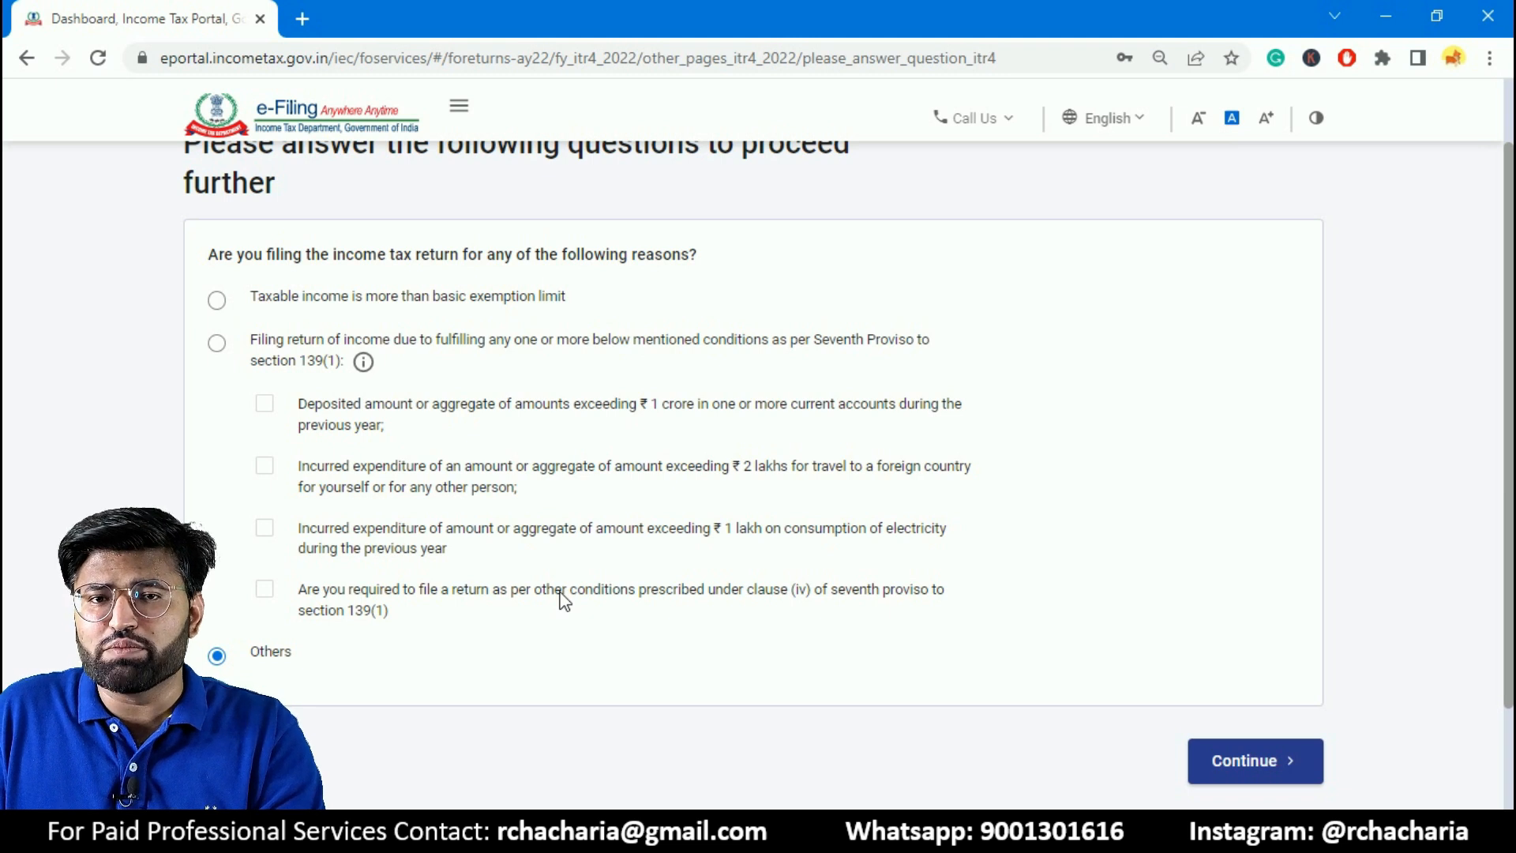
left_click(1279, 770)
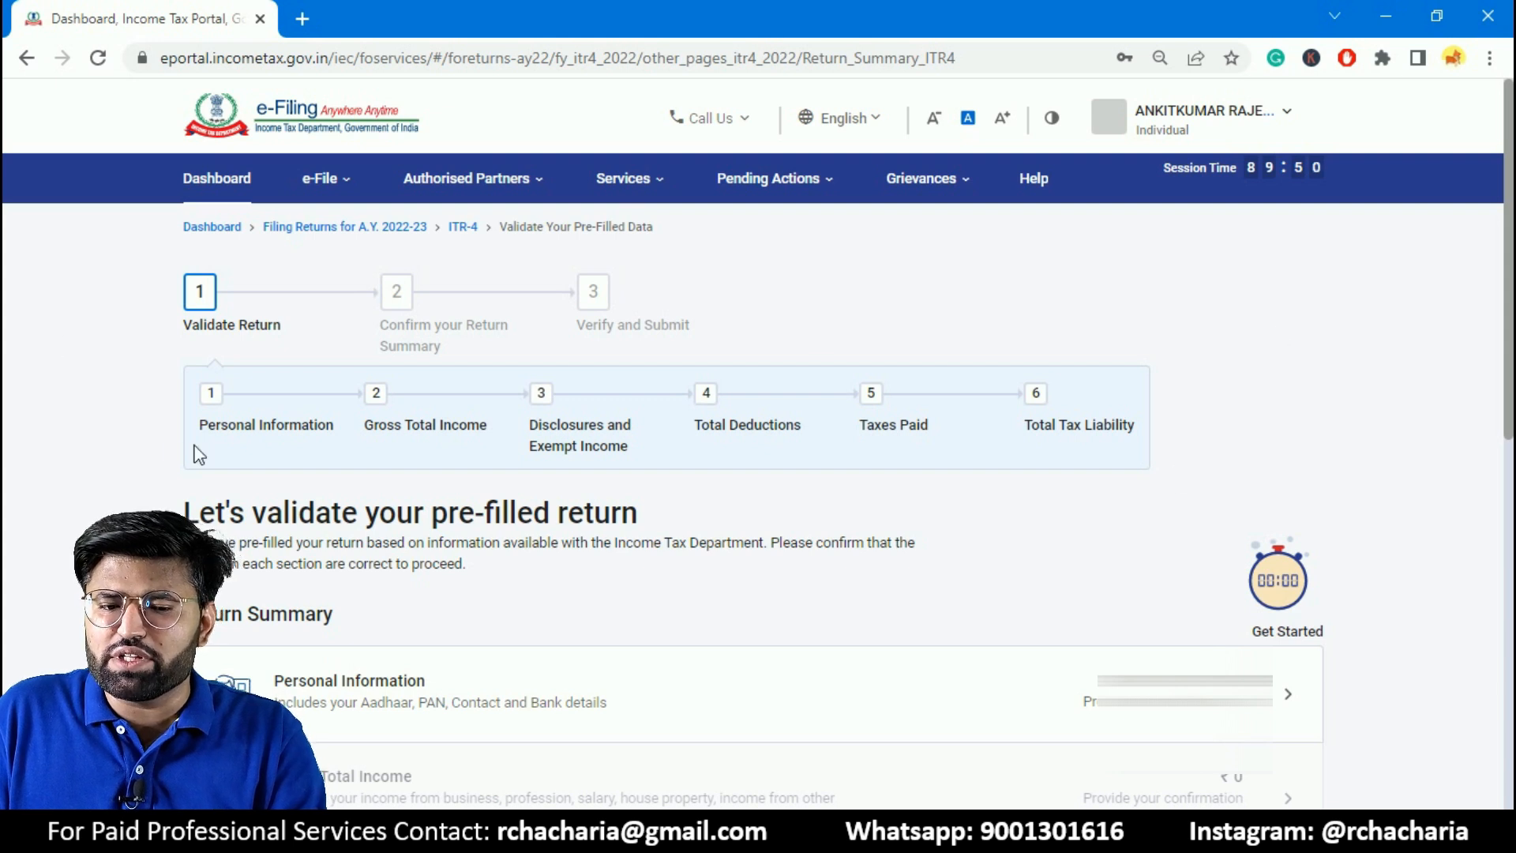
- Open the Personal Information section of the return summary and set the nature of employment to Others
left_click_drag(1507, 222, 1497, 432)
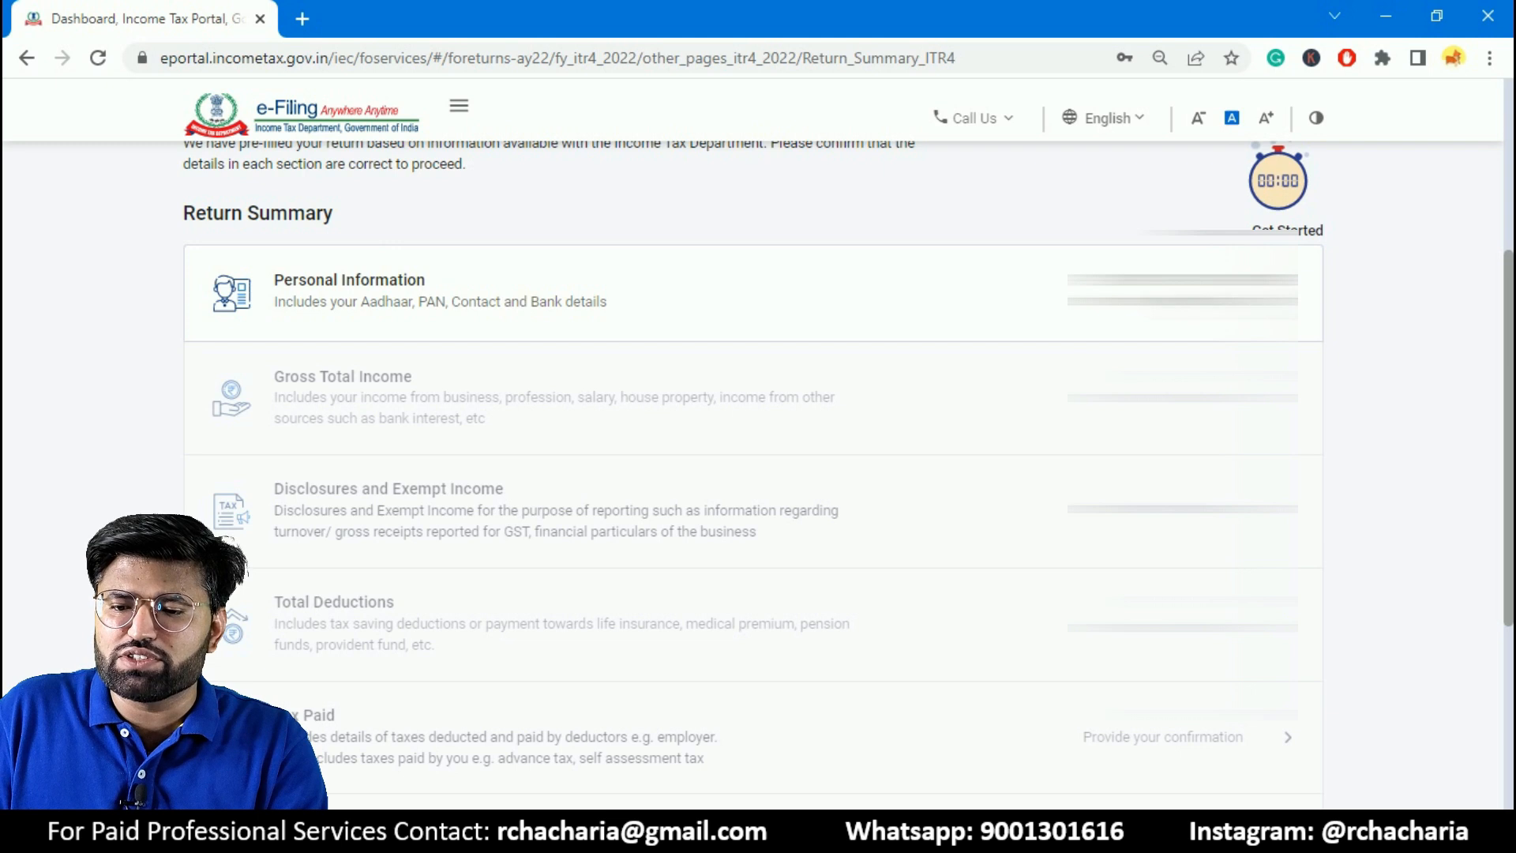
left_click(1145, 303)
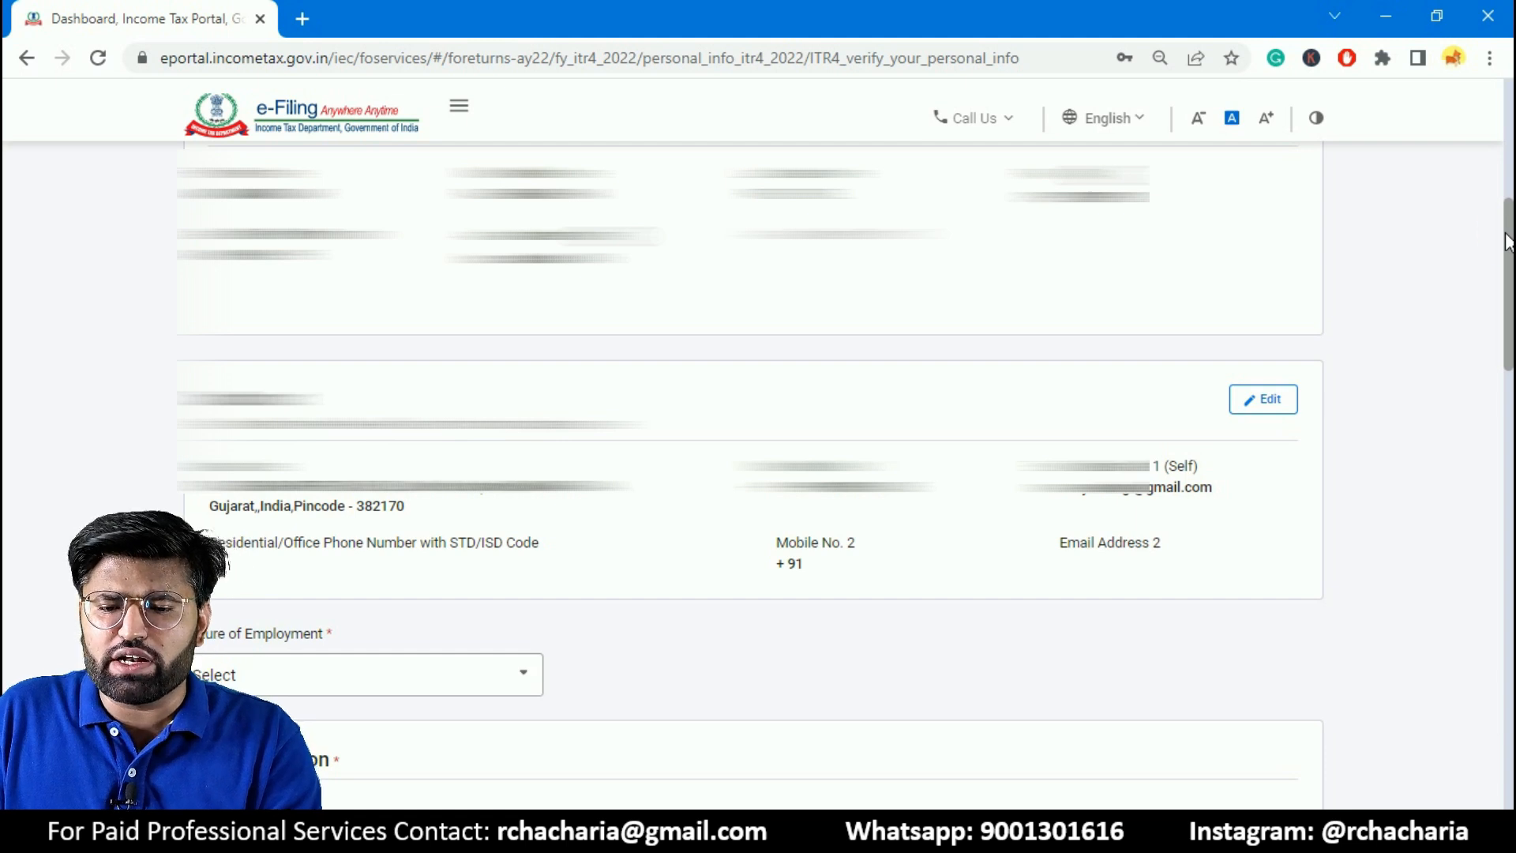
left_click_drag(1508, 241, 1503, 251)
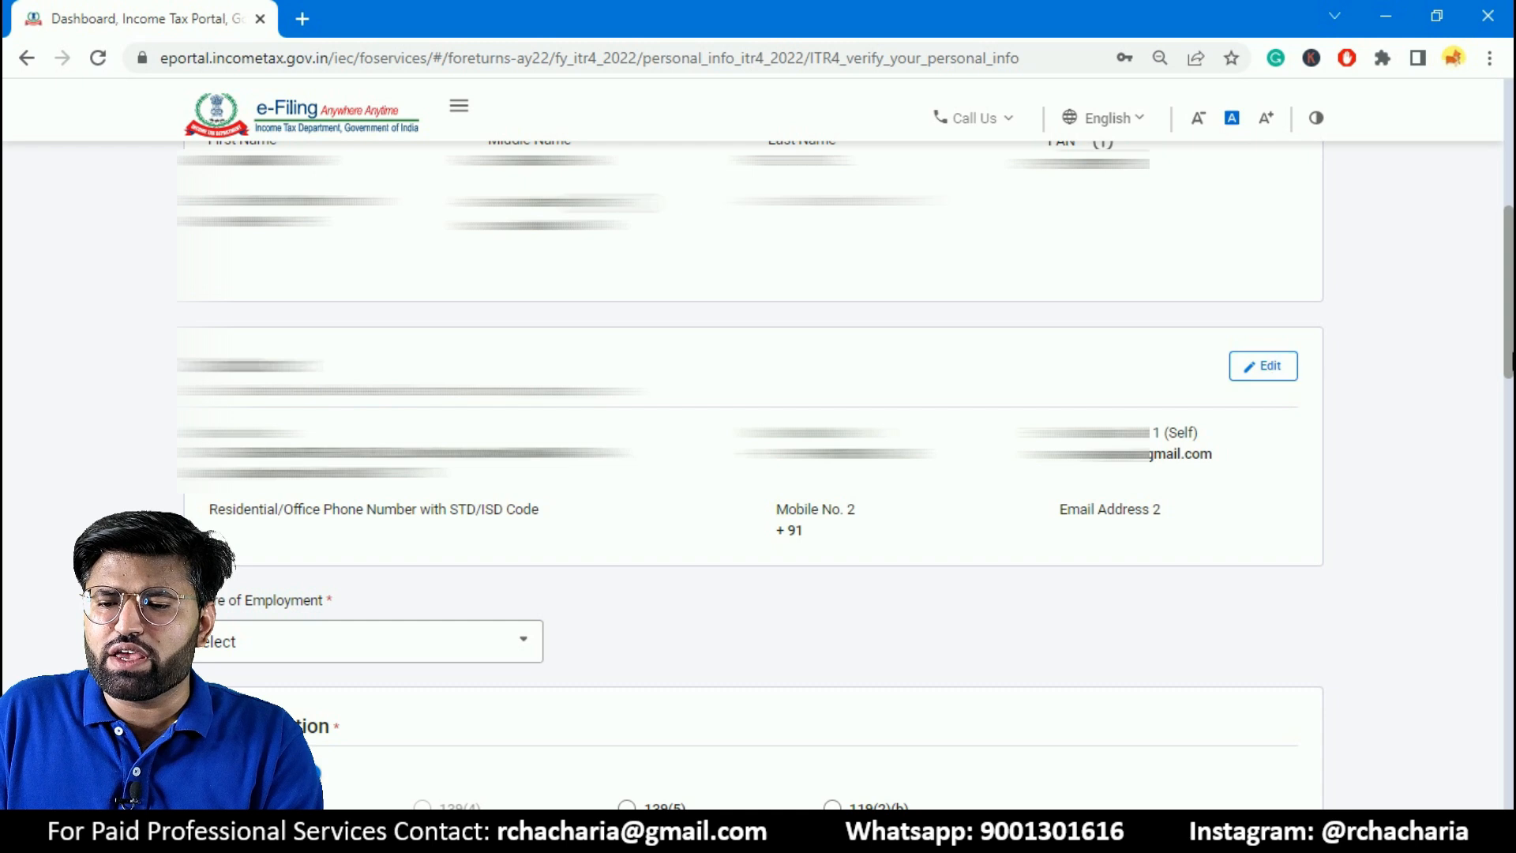
scroll(1175, 377, "down", 6)
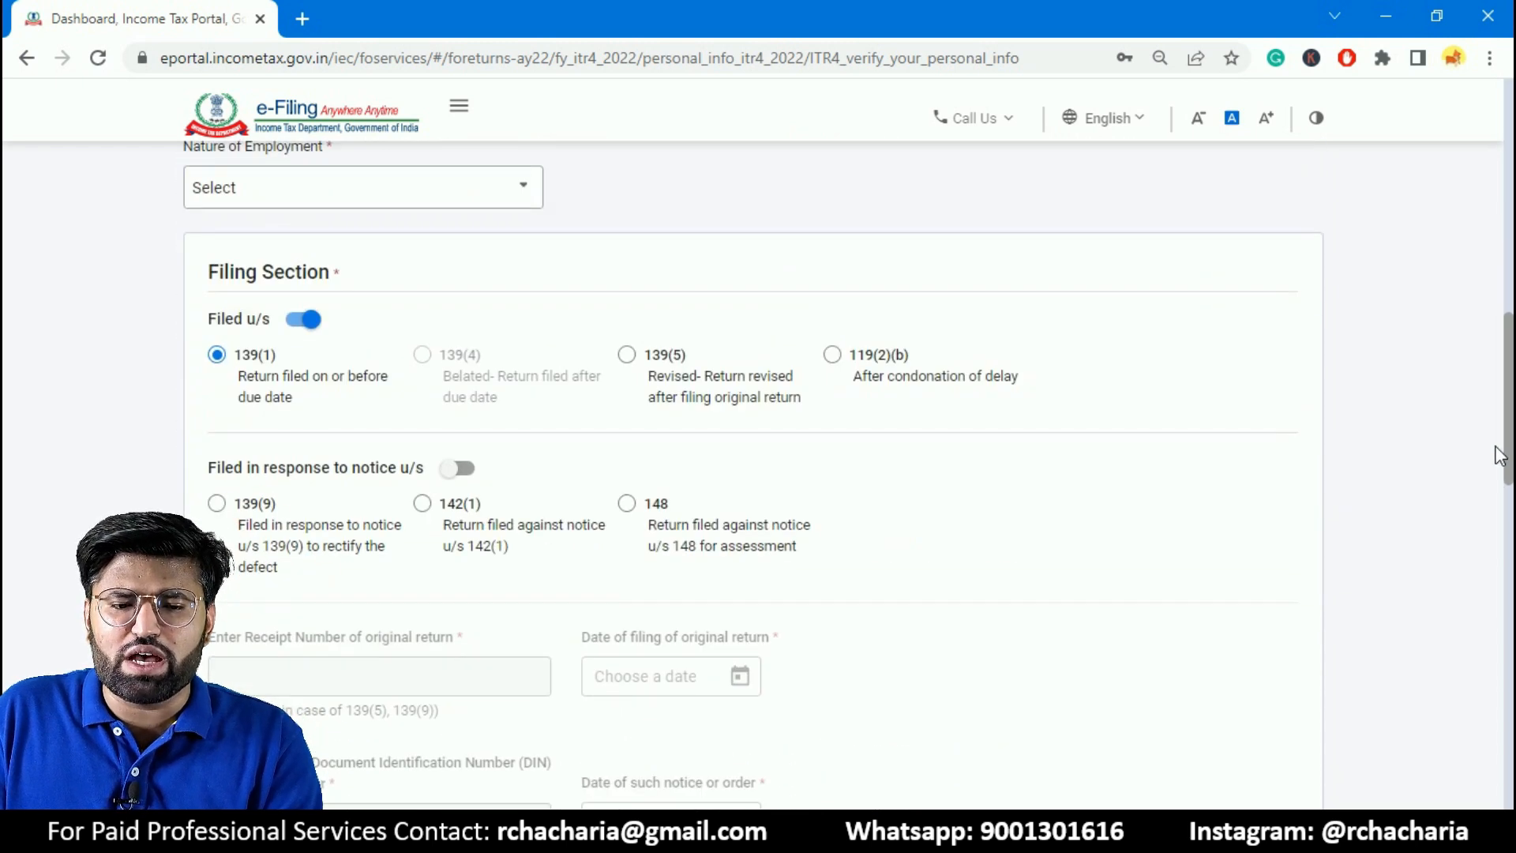
scroll(1175, 376, "up", 1)
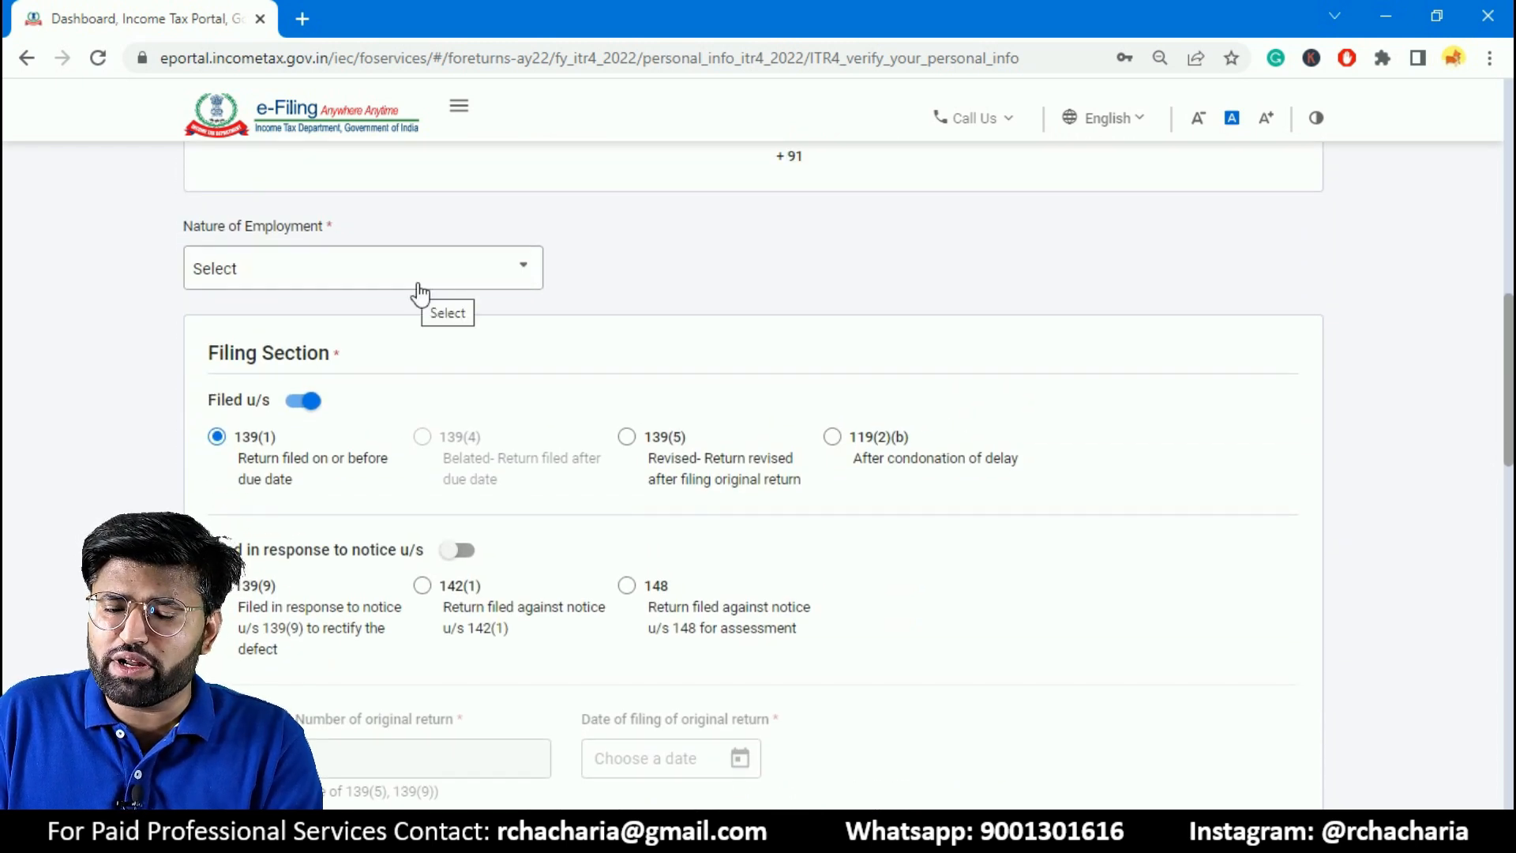
left_click(443, 282)
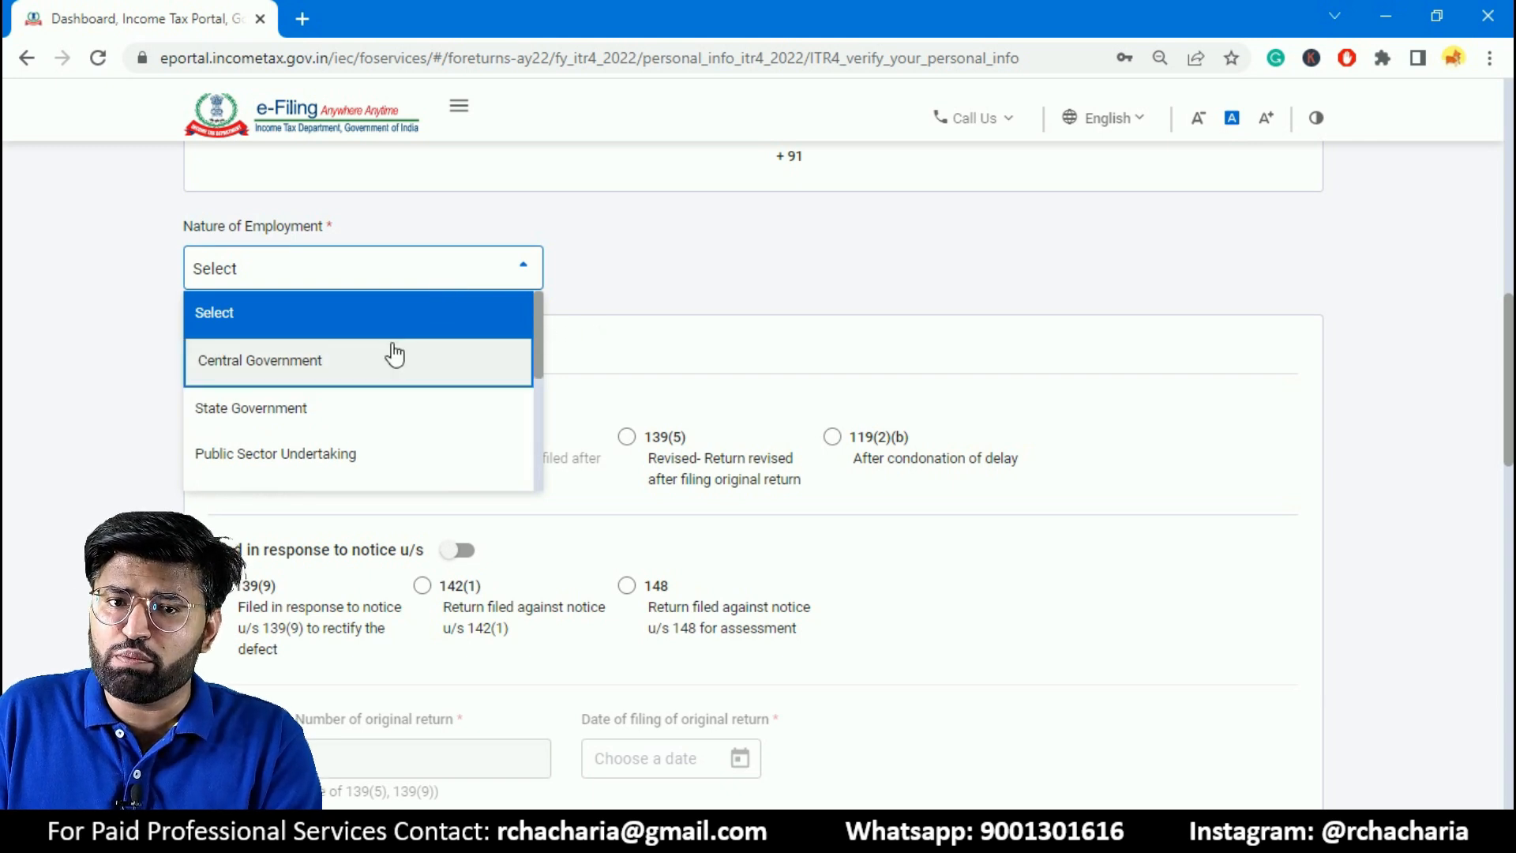
scroll(535, 359, "down", 1)
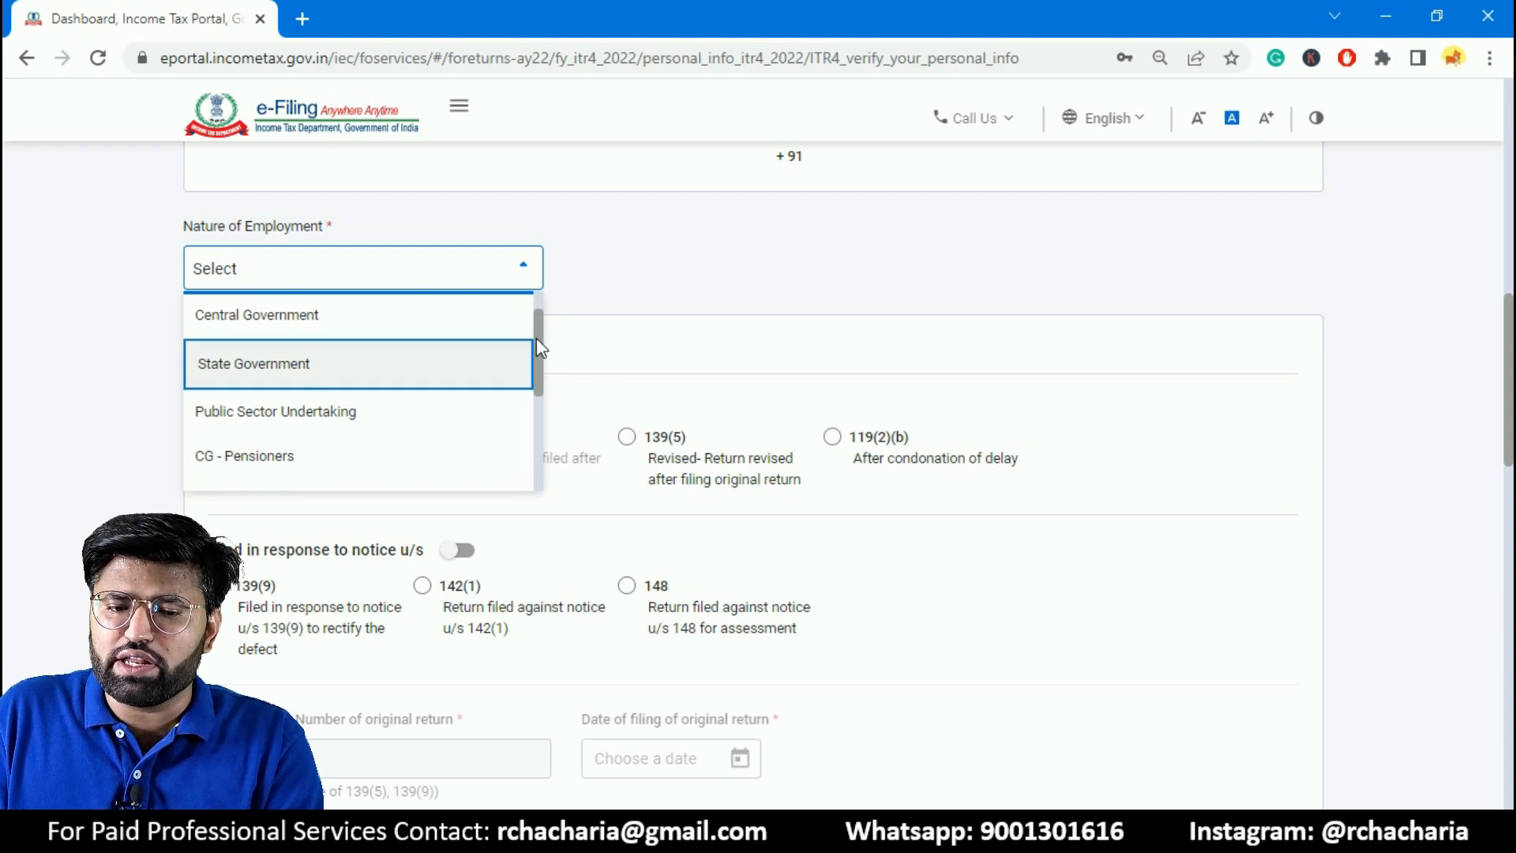
scroll(537, 341, "down", 2)
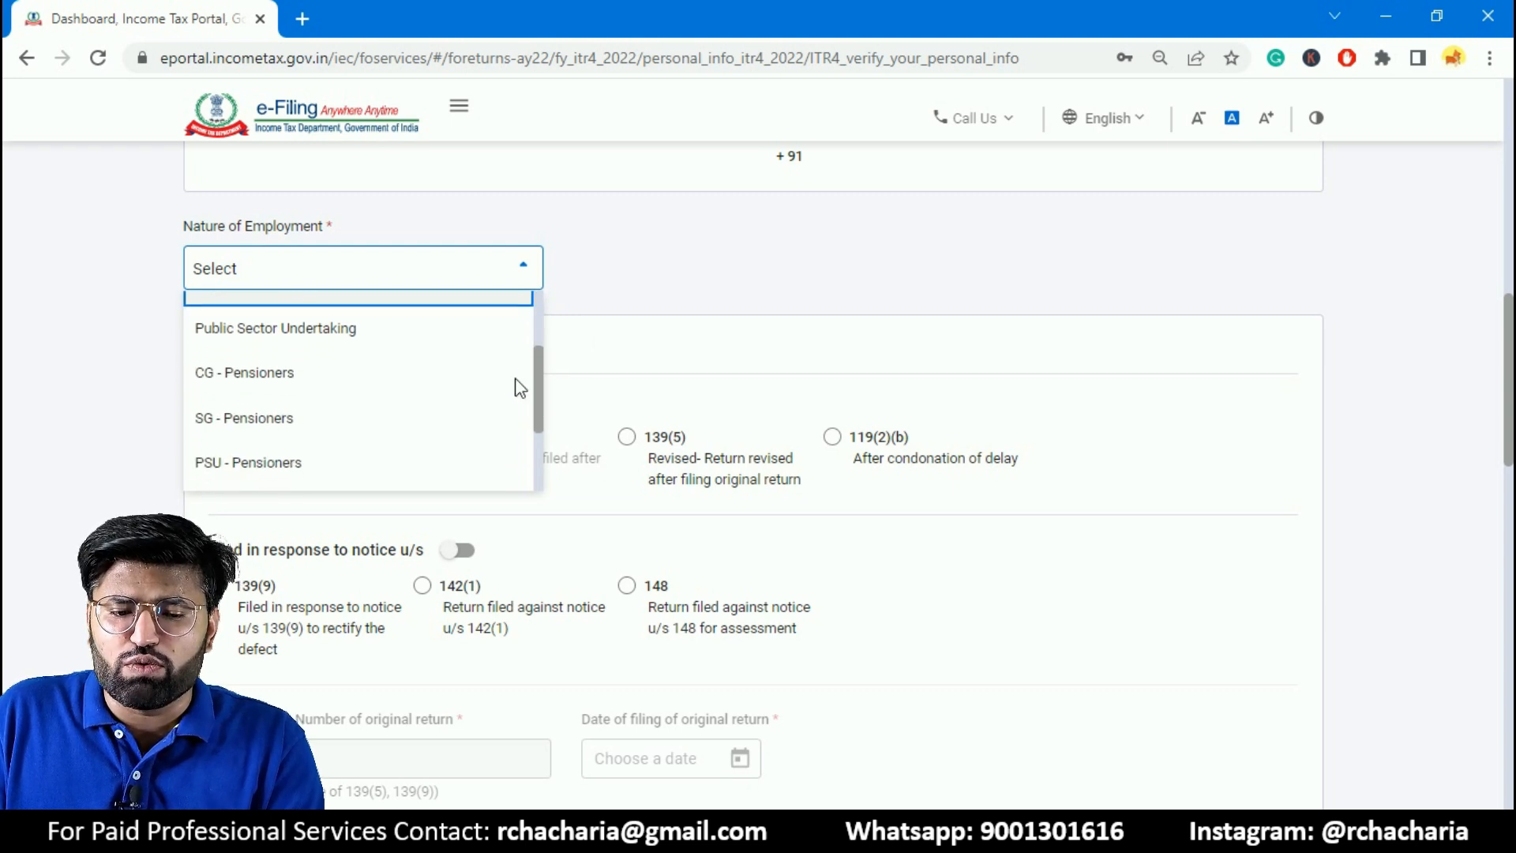
scroll(519, 387, "down", 2)
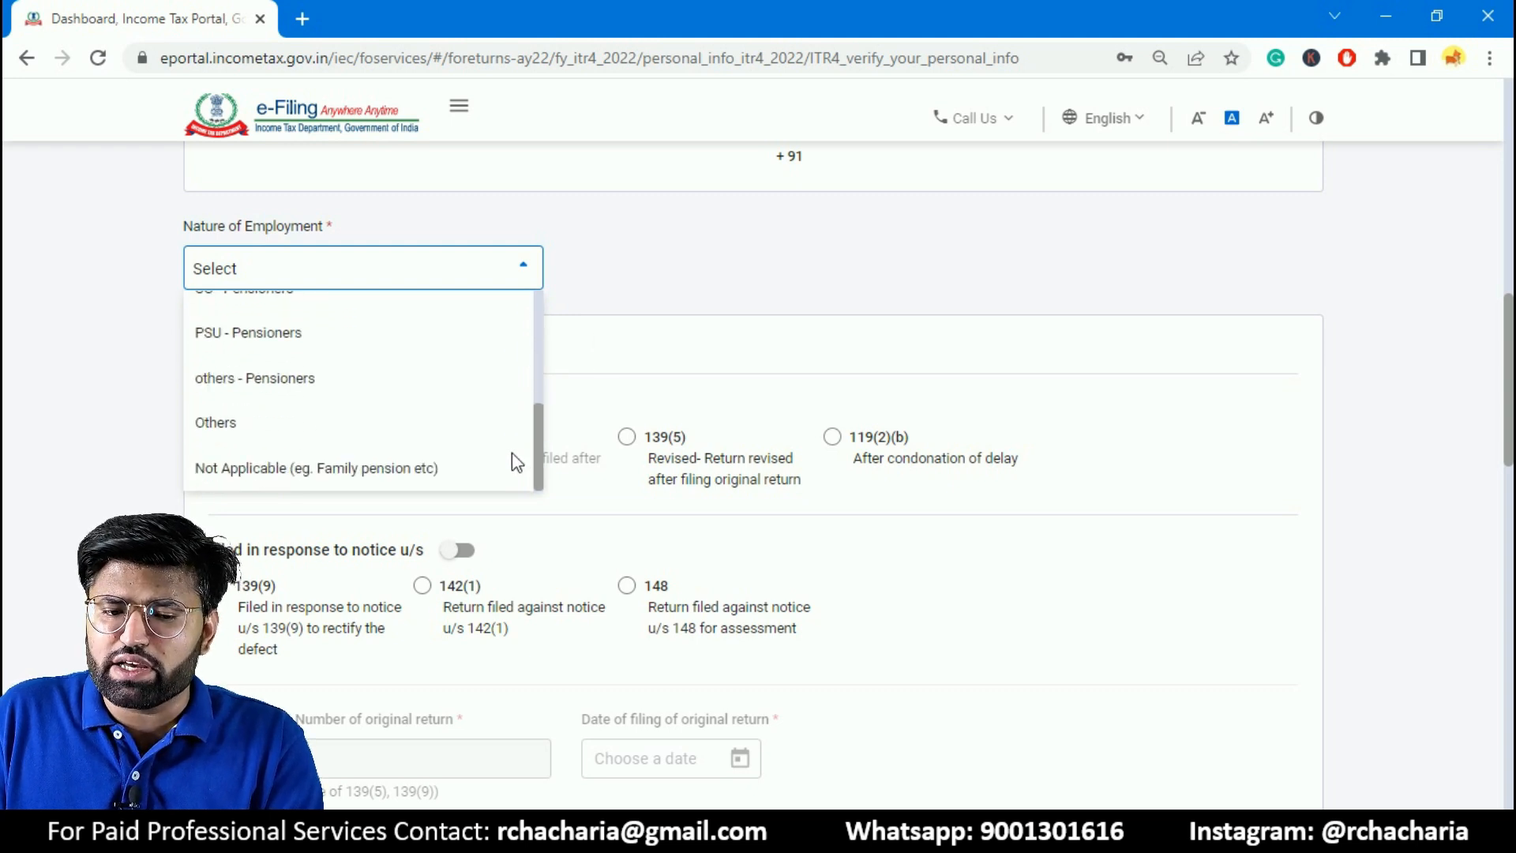
left_click(289, 428)
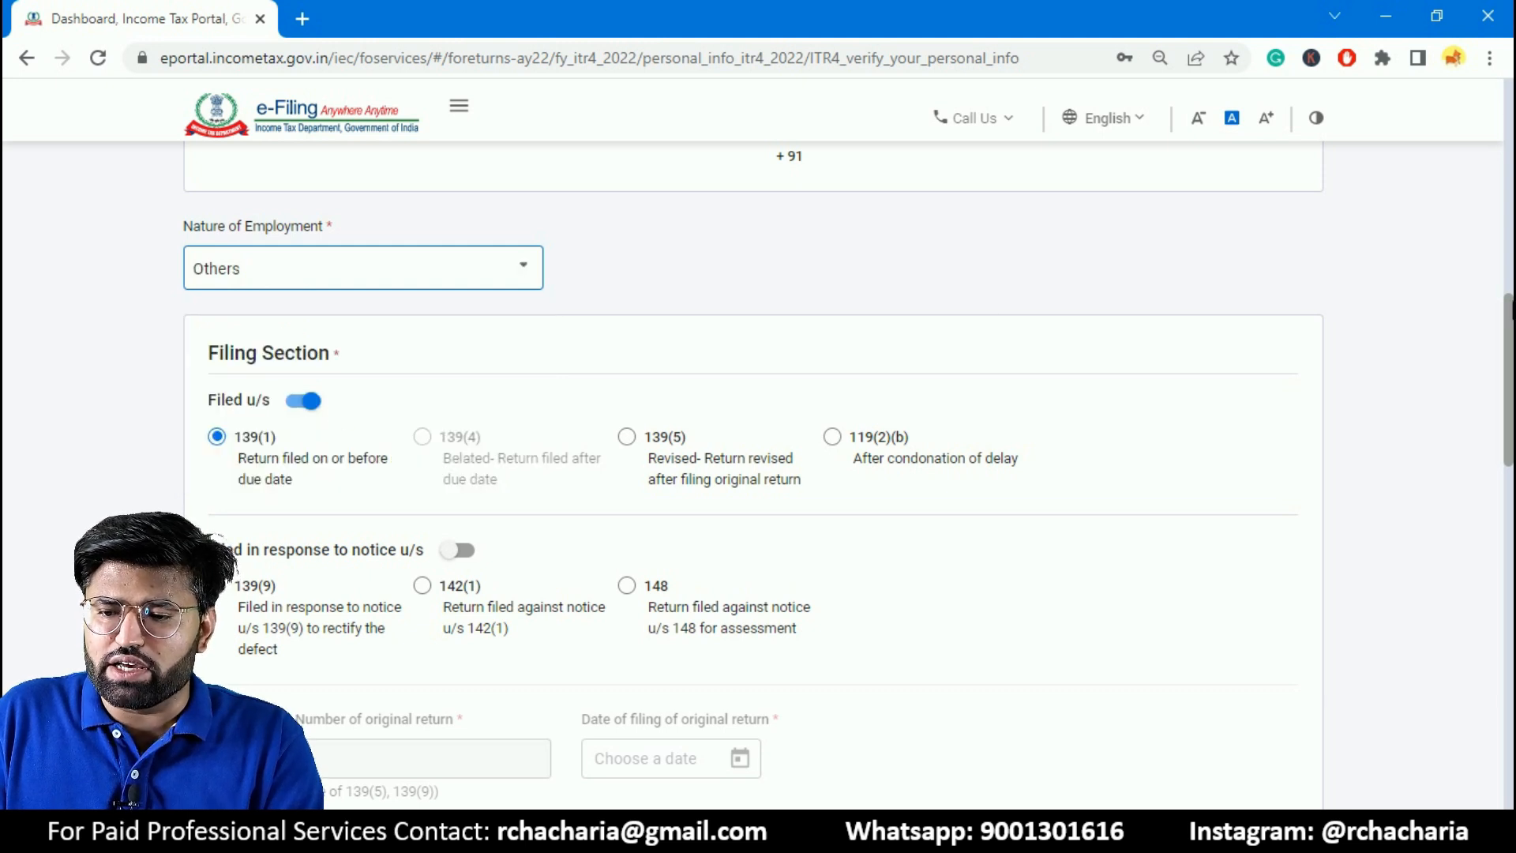
- Choose Not opting for the new tax regime this assessment year and answer No to filing by a representative assessee
left_click_drag(1508, 338, 1422, 373)
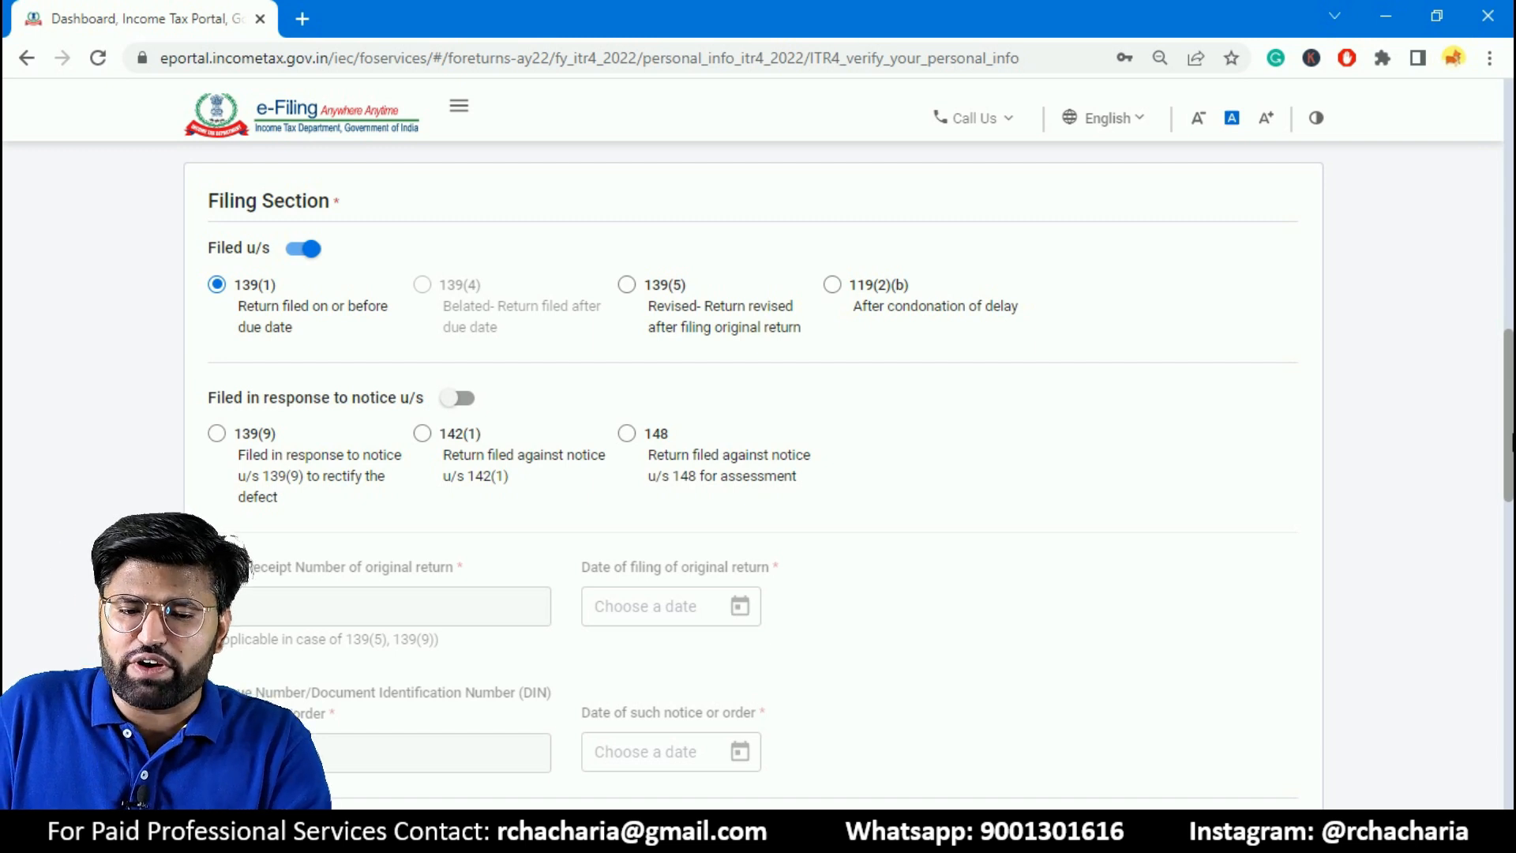
scroll(366, 353, "down", 1)
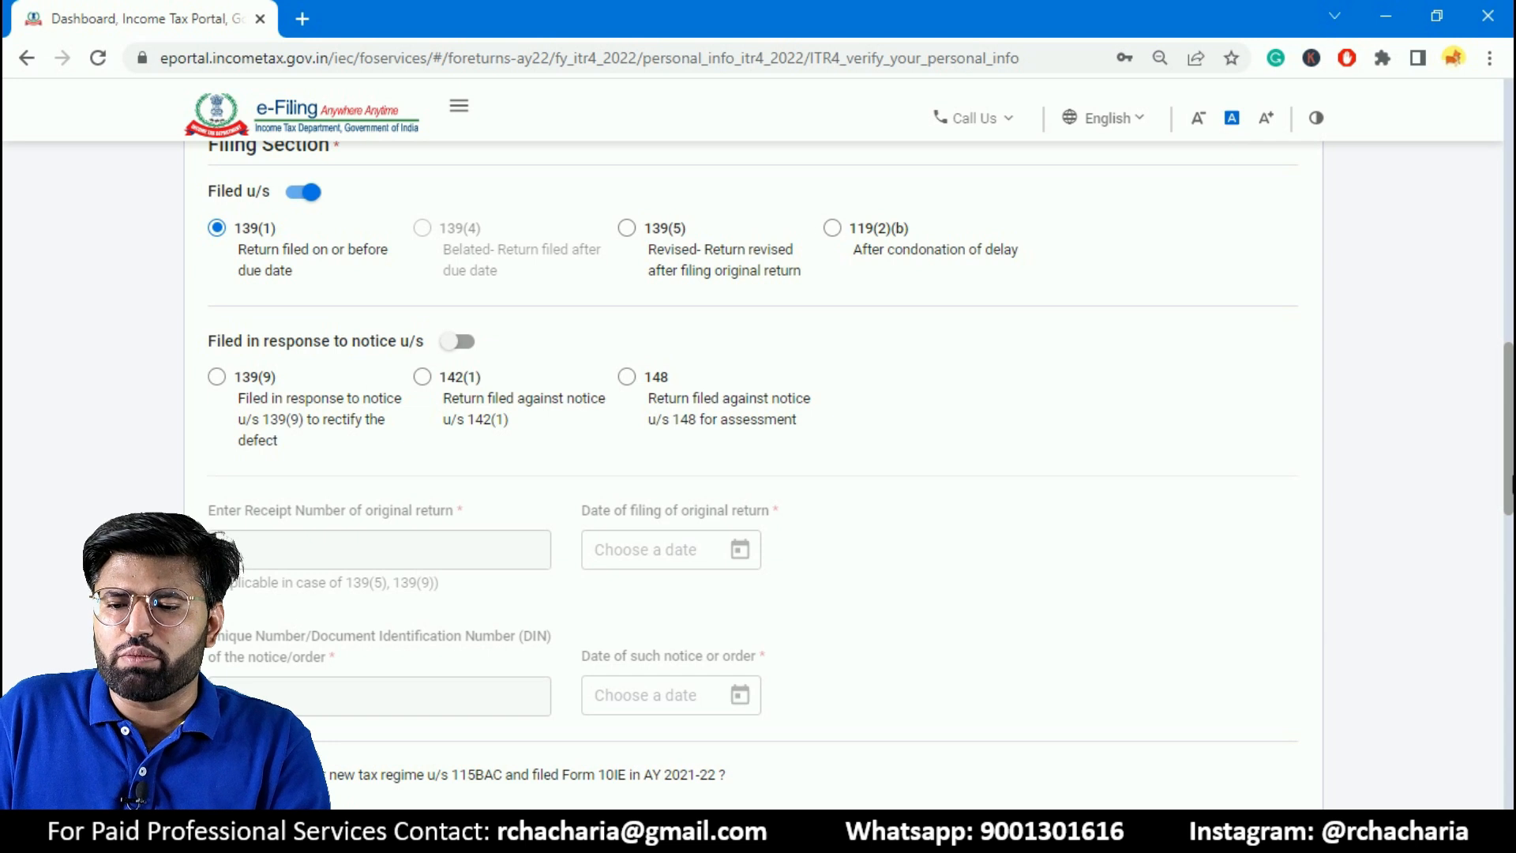
scroll(345, 312, "down", 9)
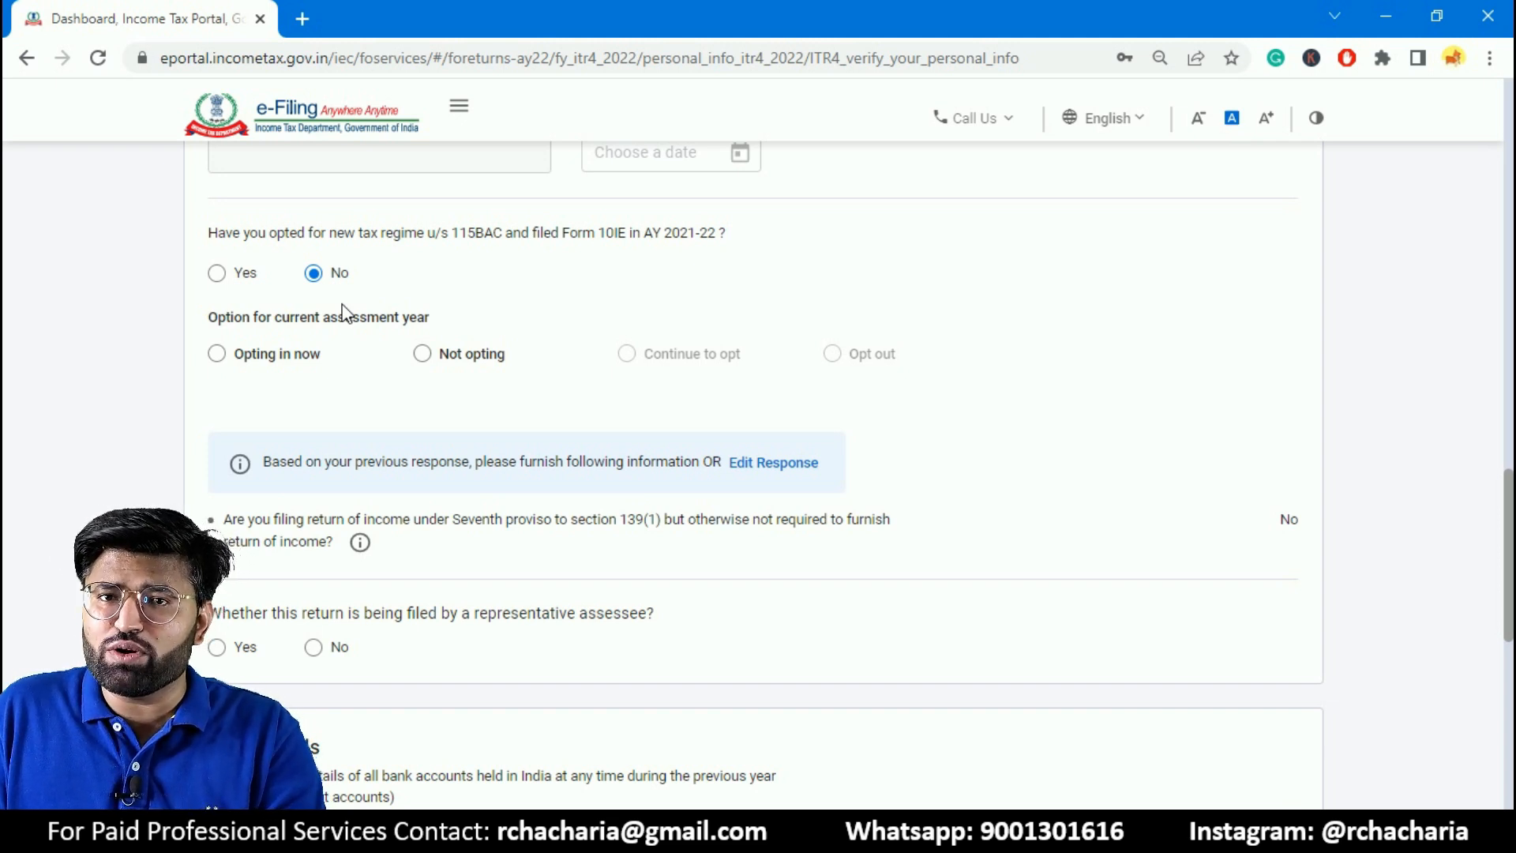
left_click(434, 366)
left_click_drag(1506, 491, 1490, 558)
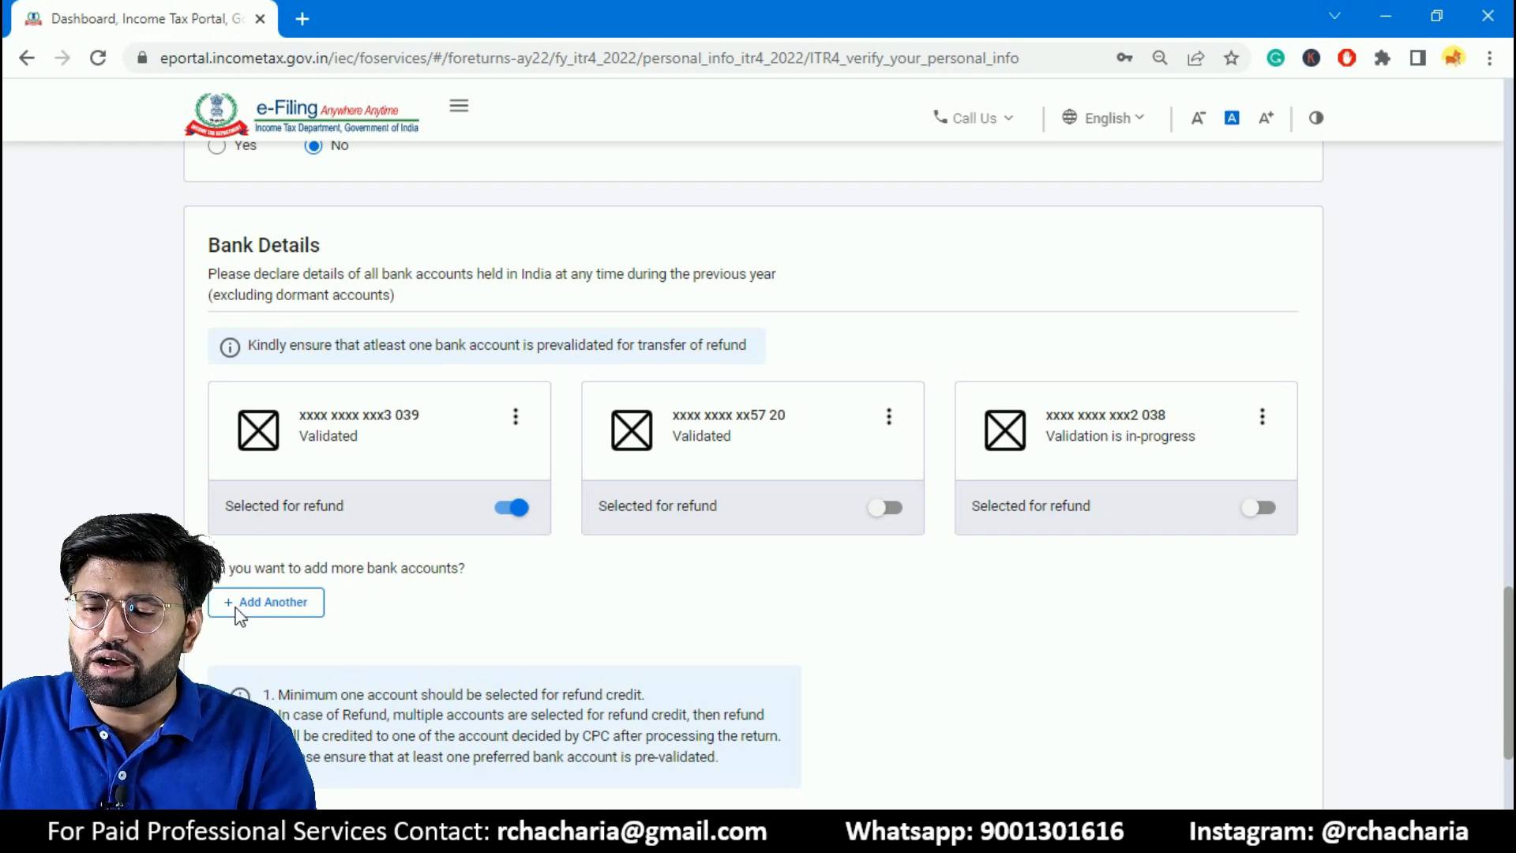
- Confirm the Personal Information section, keeping the listed bank accounts, and return to the return summary
scroll(1510, 678, "down", 3)
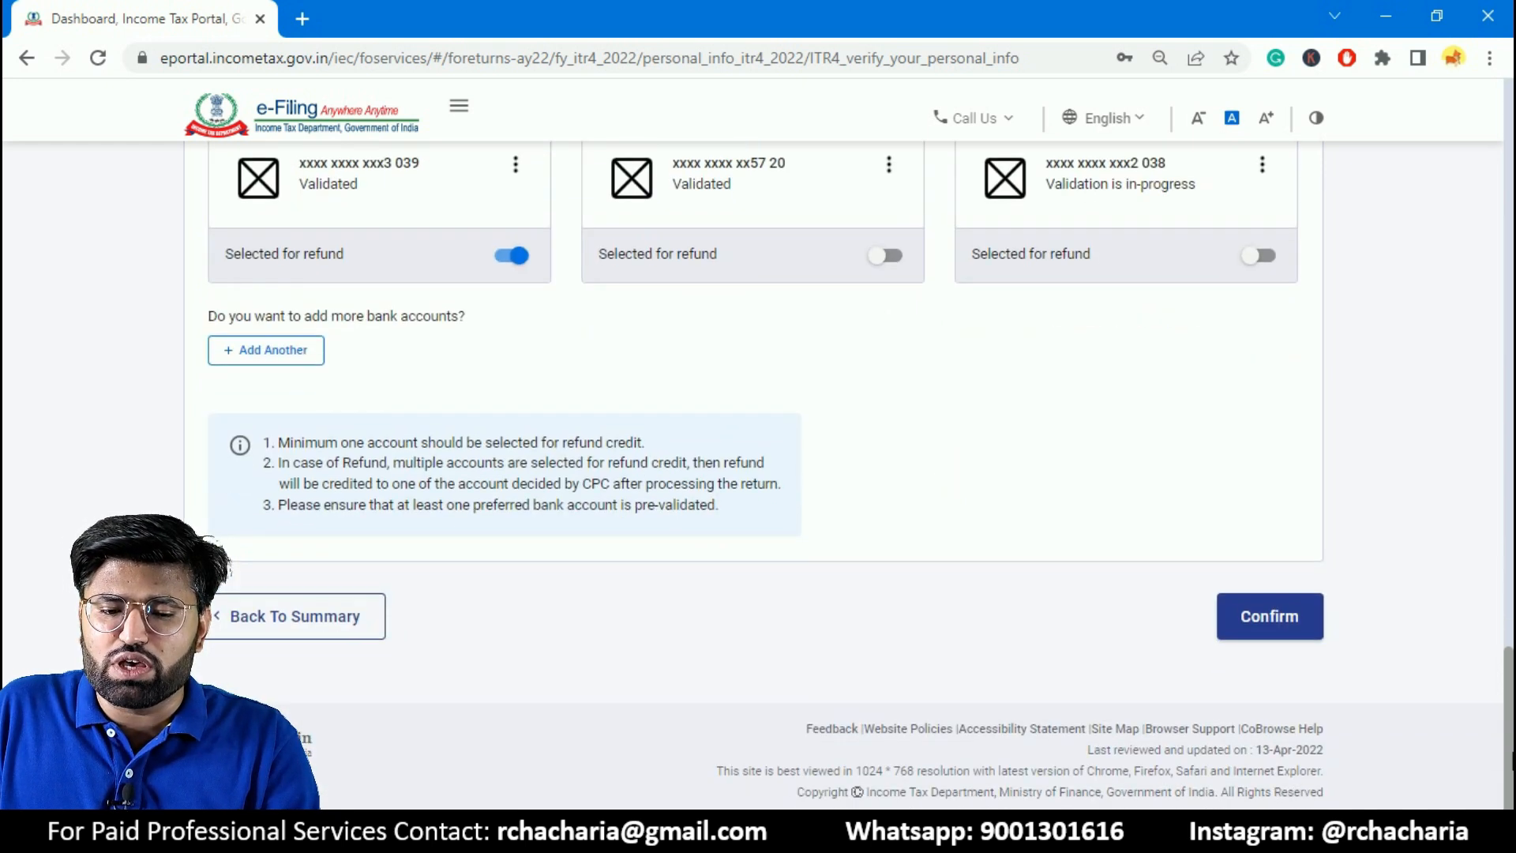
left_click(1306, 632)
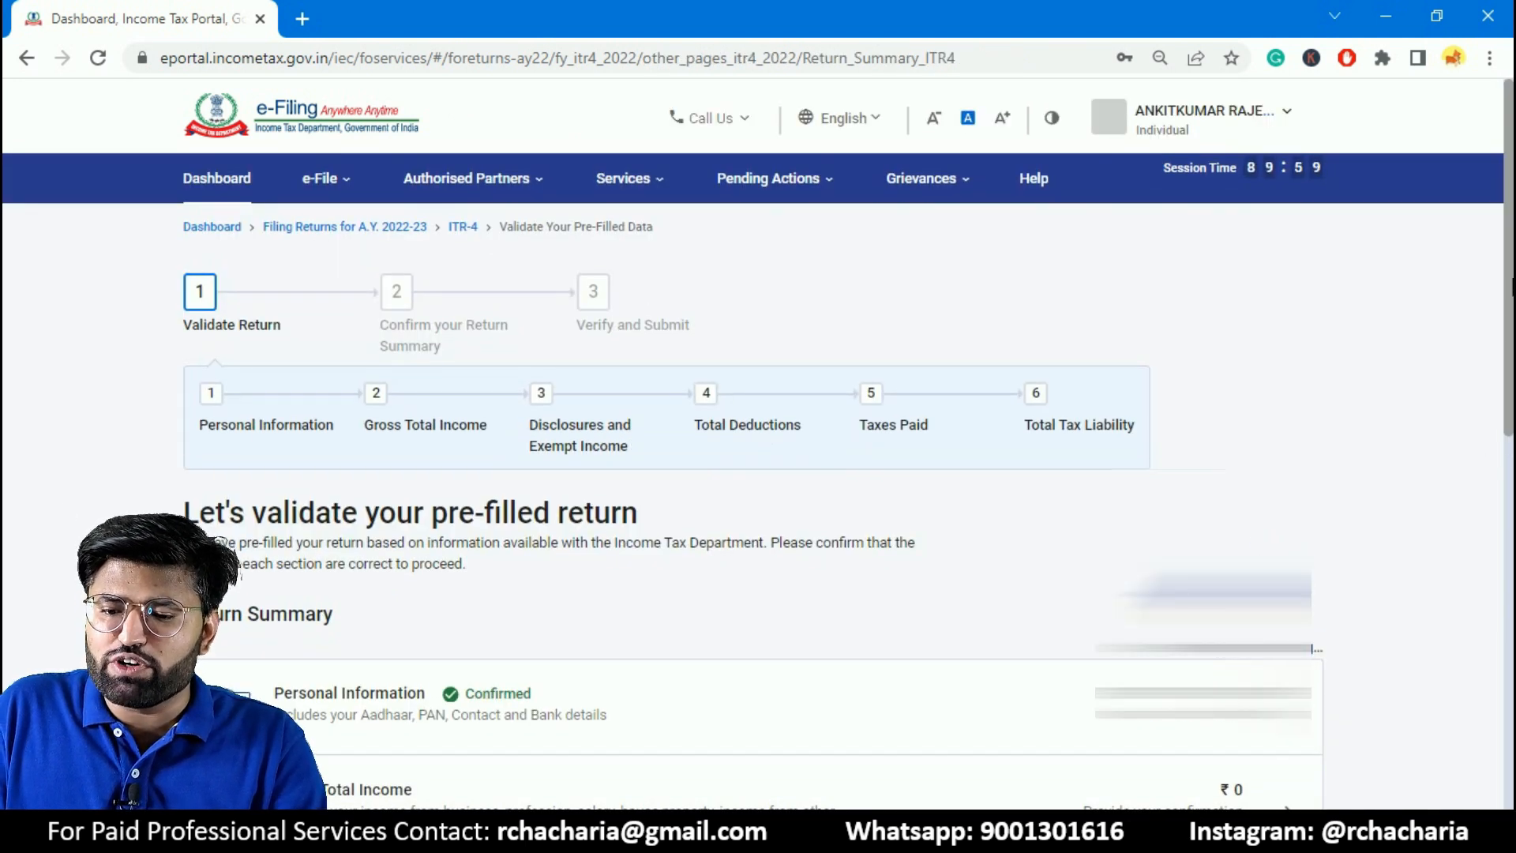
scroll(1512, 286, "down", 3)
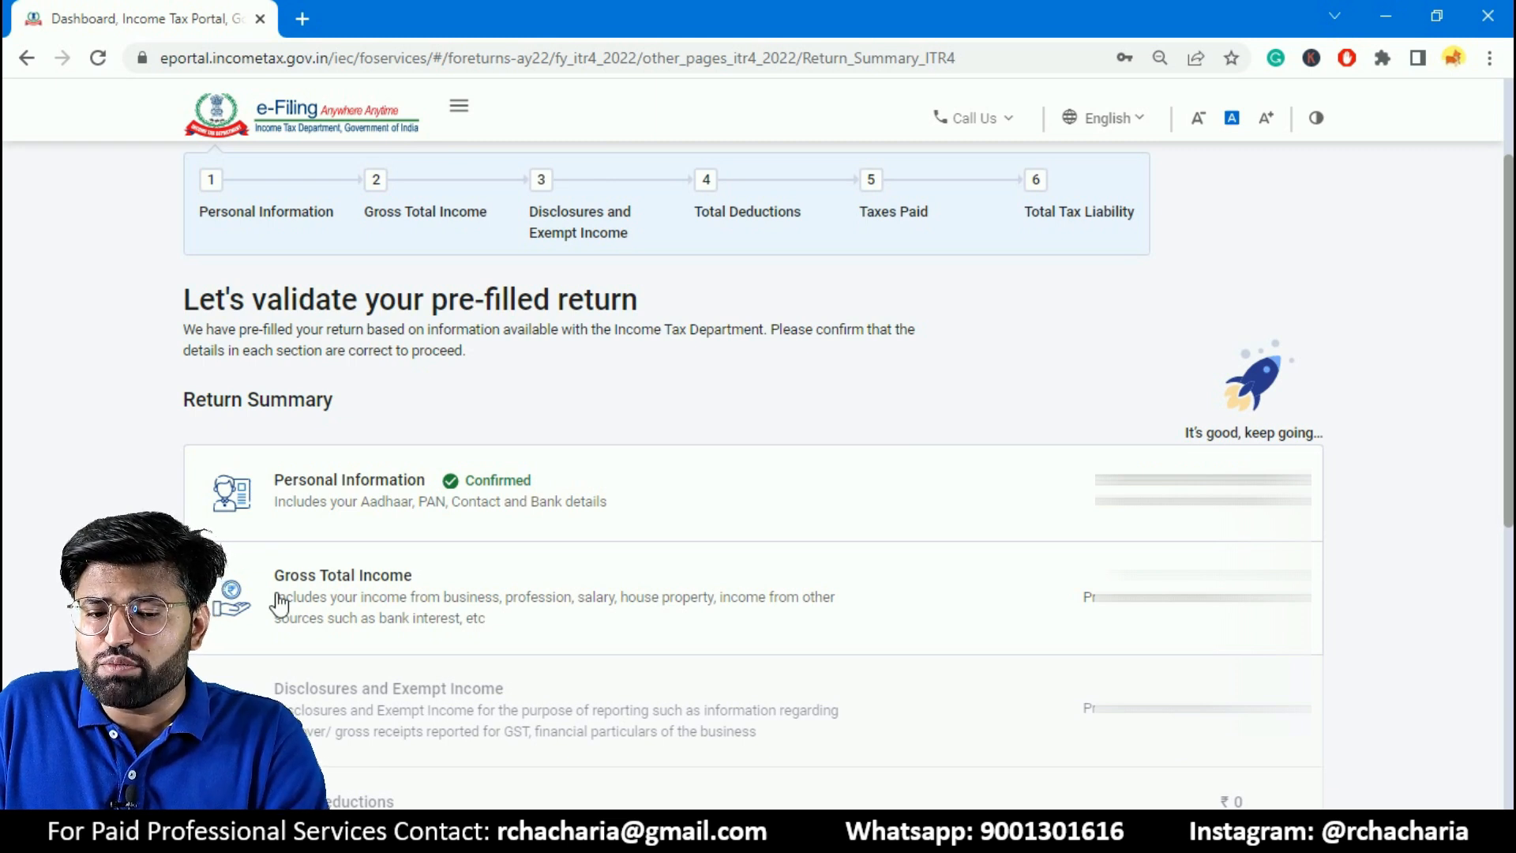
- Open the Gross Total Income section and continue past the salary exemption questions without answering any of them
left_click(822, 639)
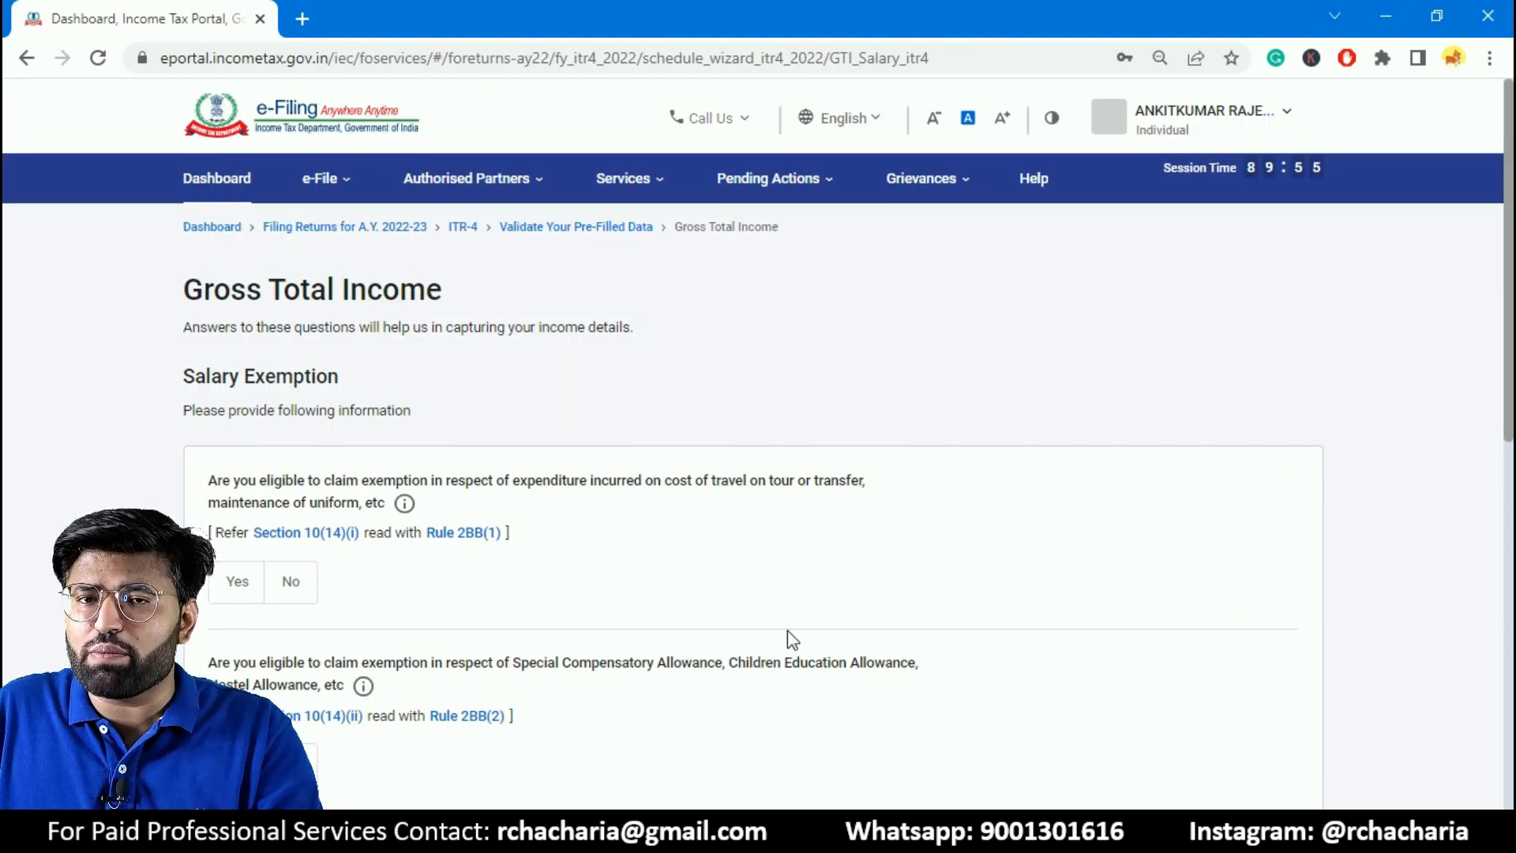
scroll(1311, 471, "down", 2)
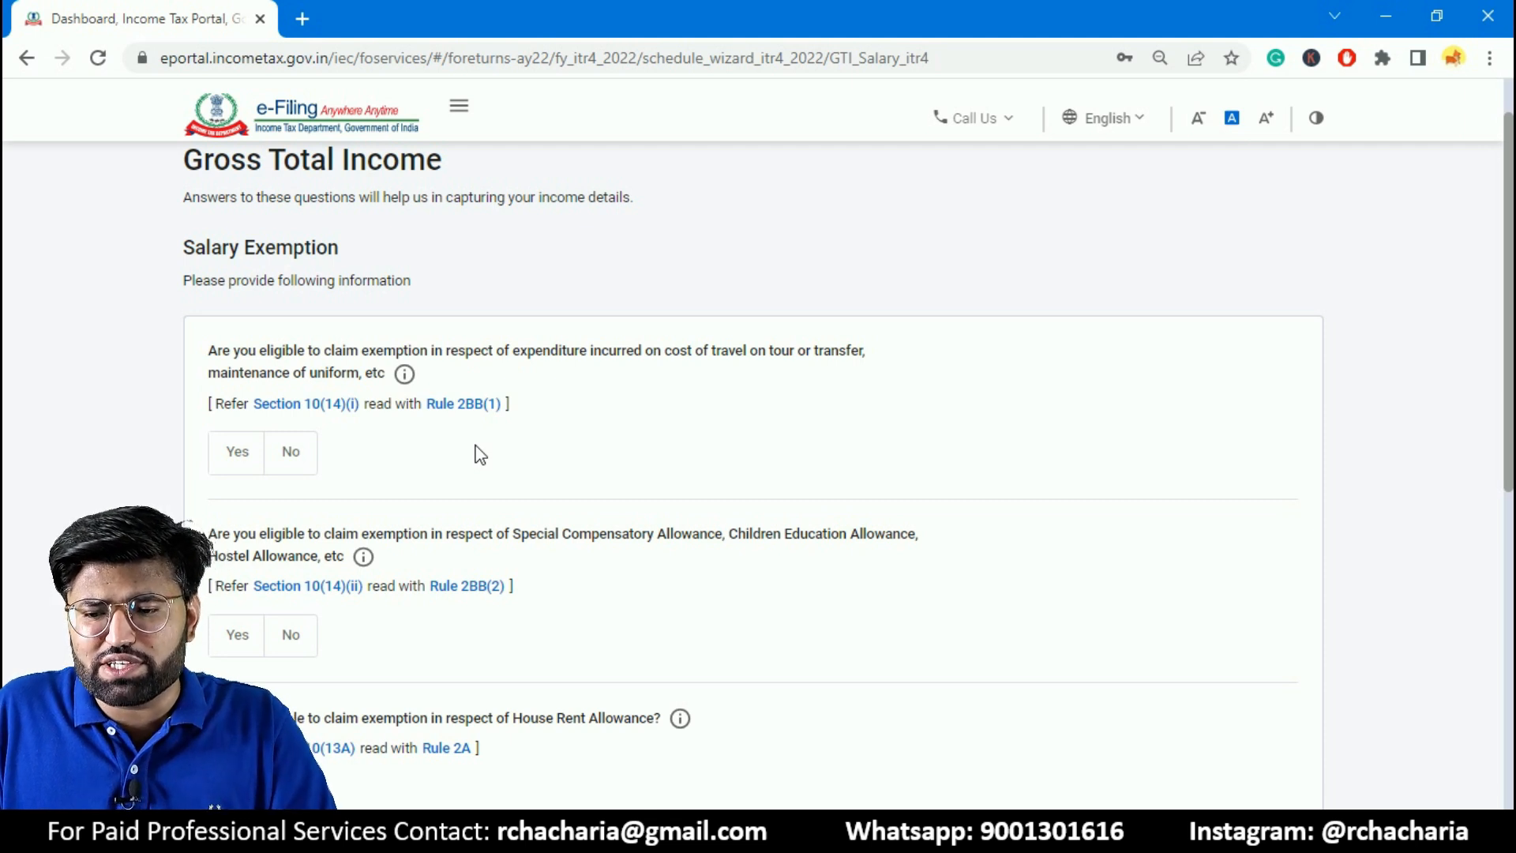
left_click_drag(1512, 316, 1499, 564)
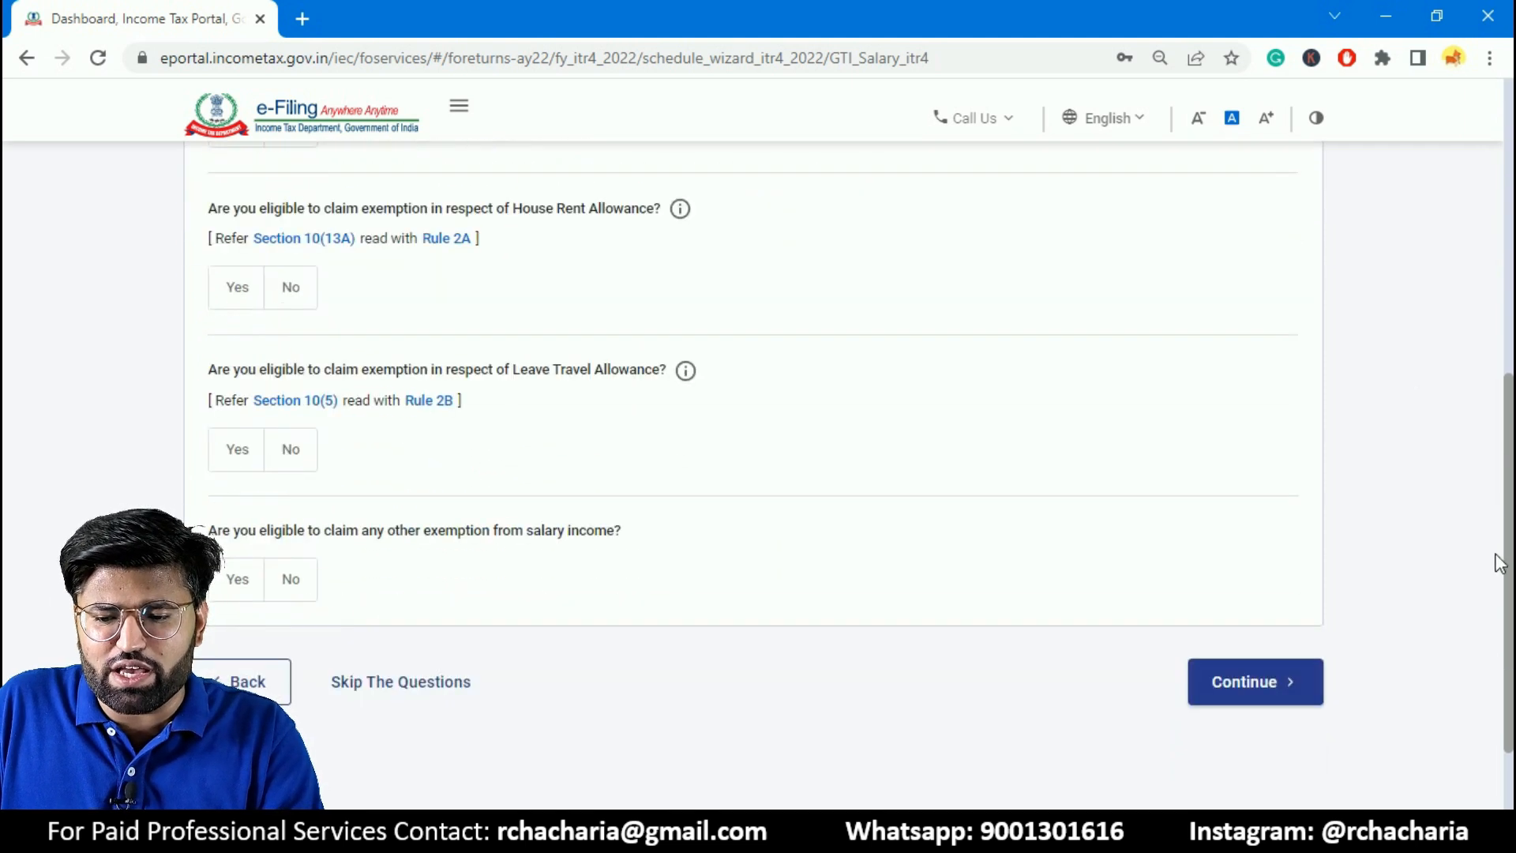
left_click(1273, 688)
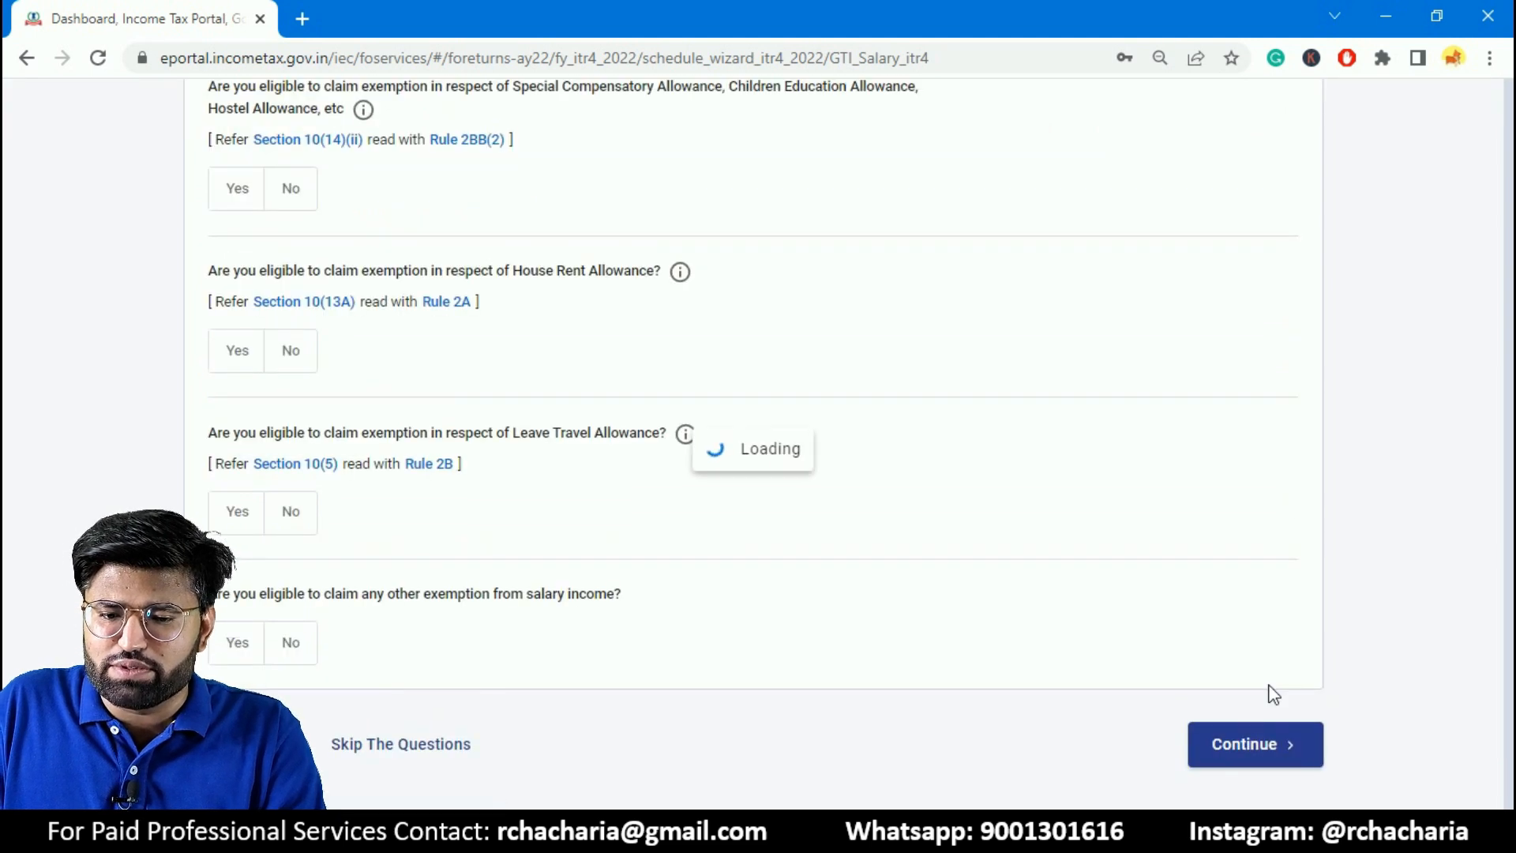
- Add a Self Occupied house property with ₹2,00,000 interest payable on borrowed capital
left_click_drag(1513, 332, 1511, 327)
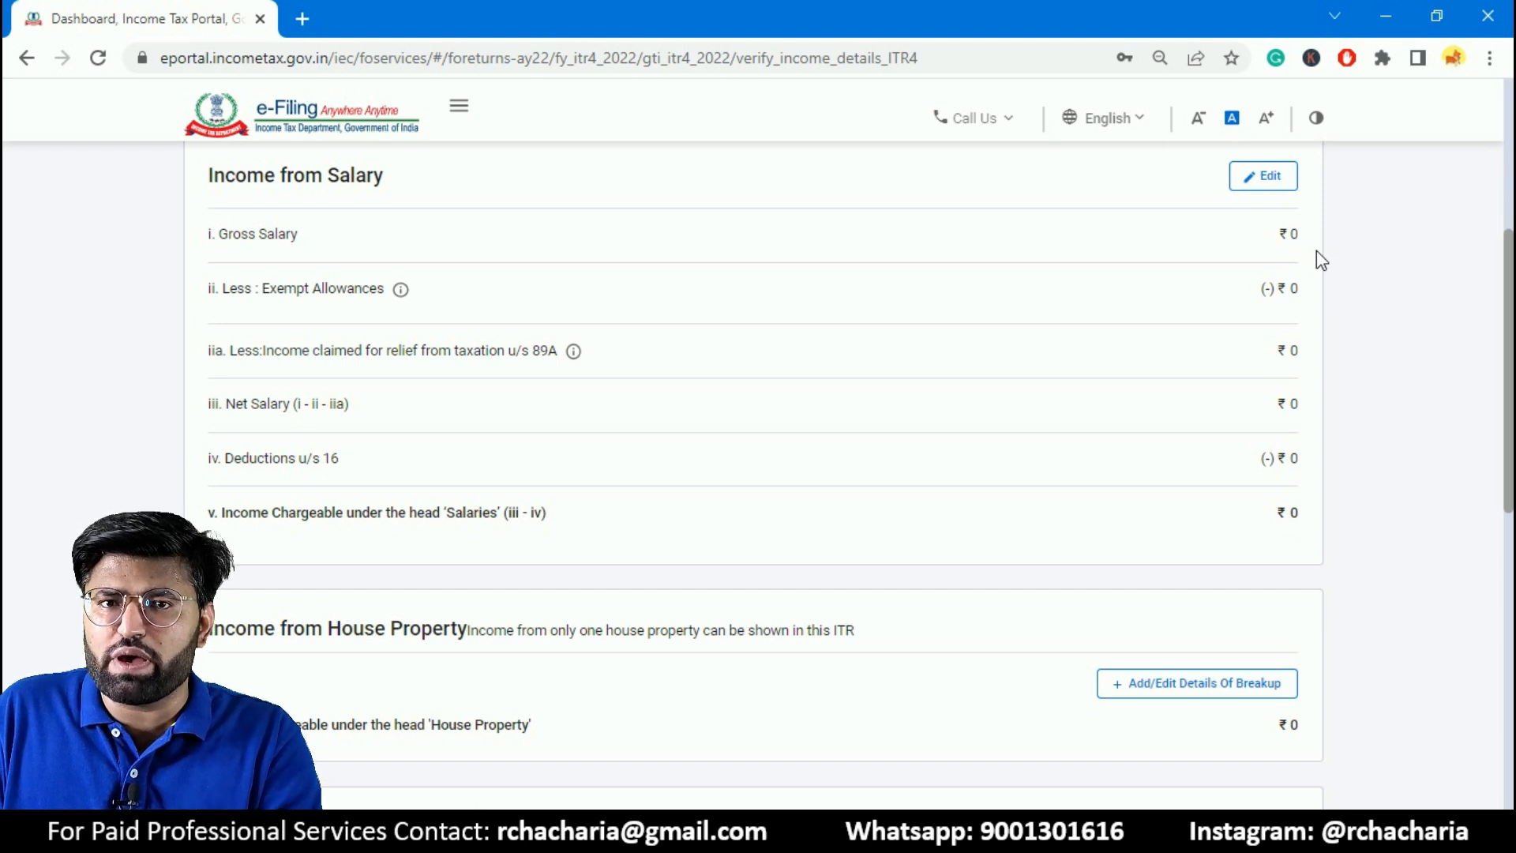
left_click_drag(1512, 328, 1487, 417)
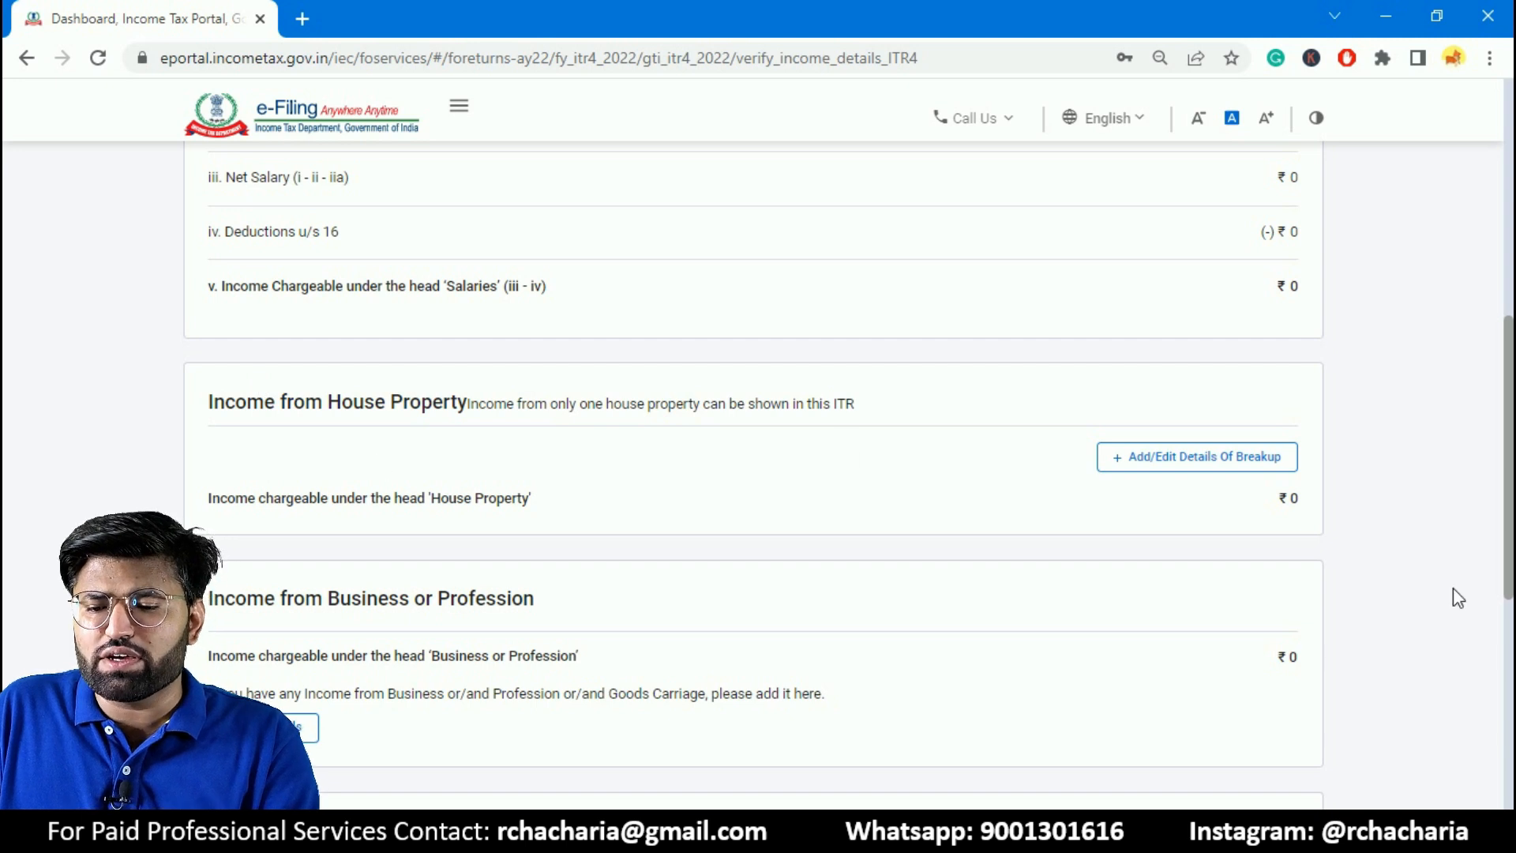
left_click(1199, 465)
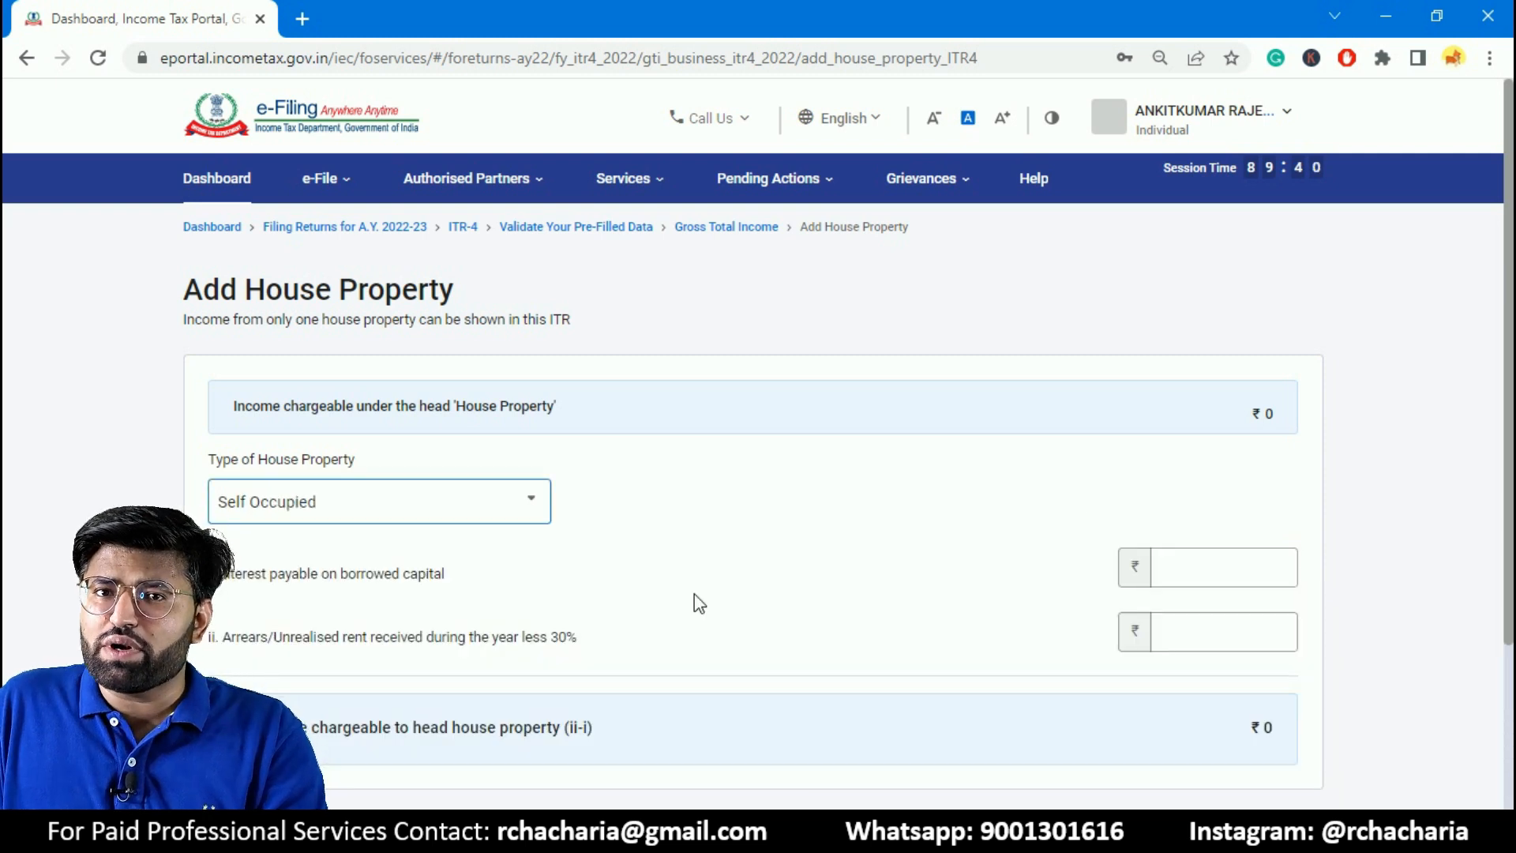
left_click(427, 501)
left_click(427, 503)
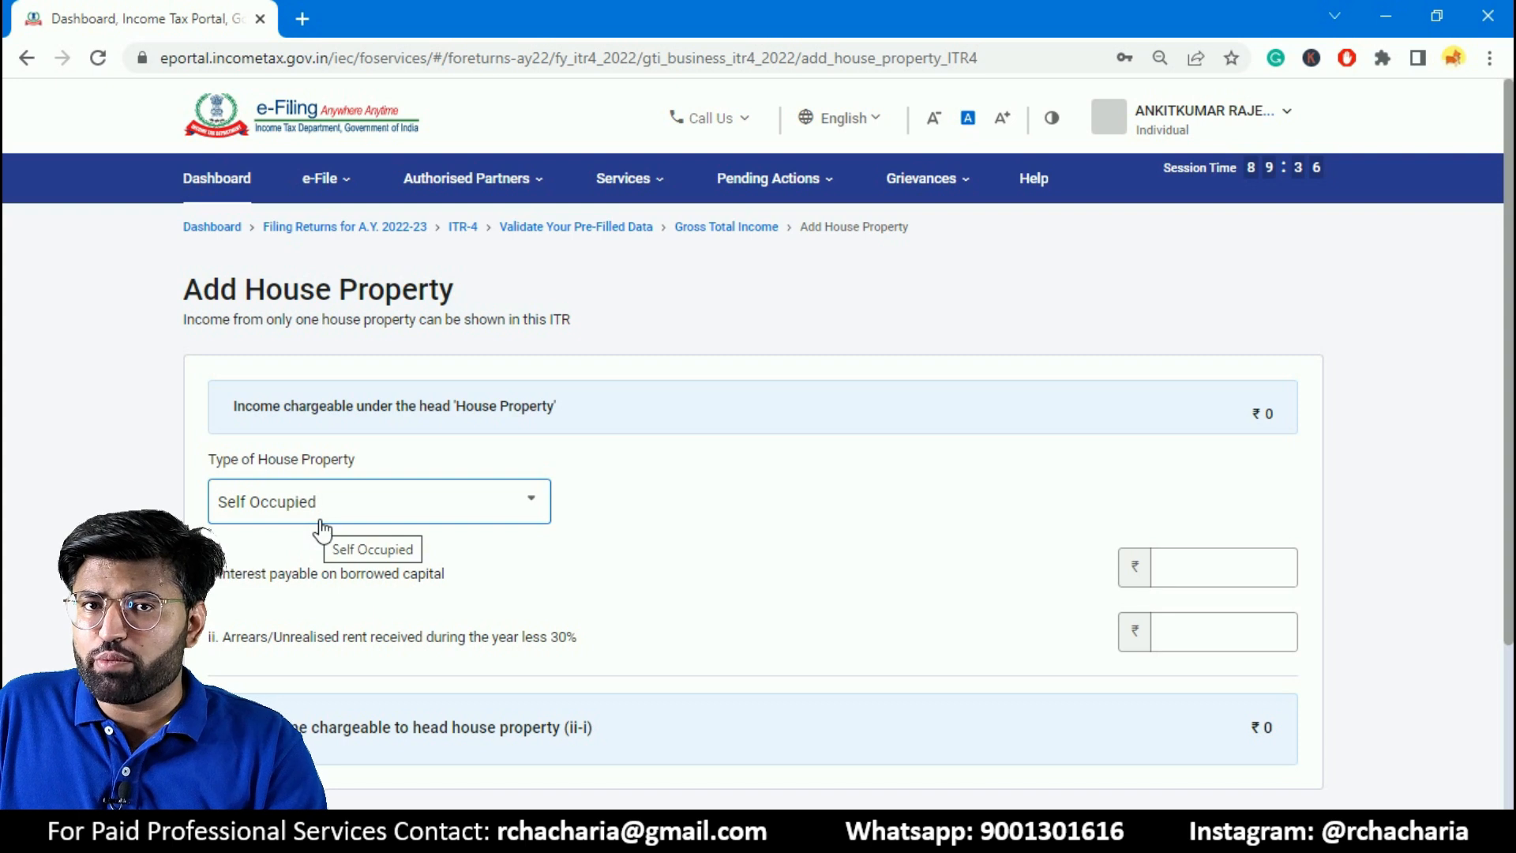
left_click(1235, 574)
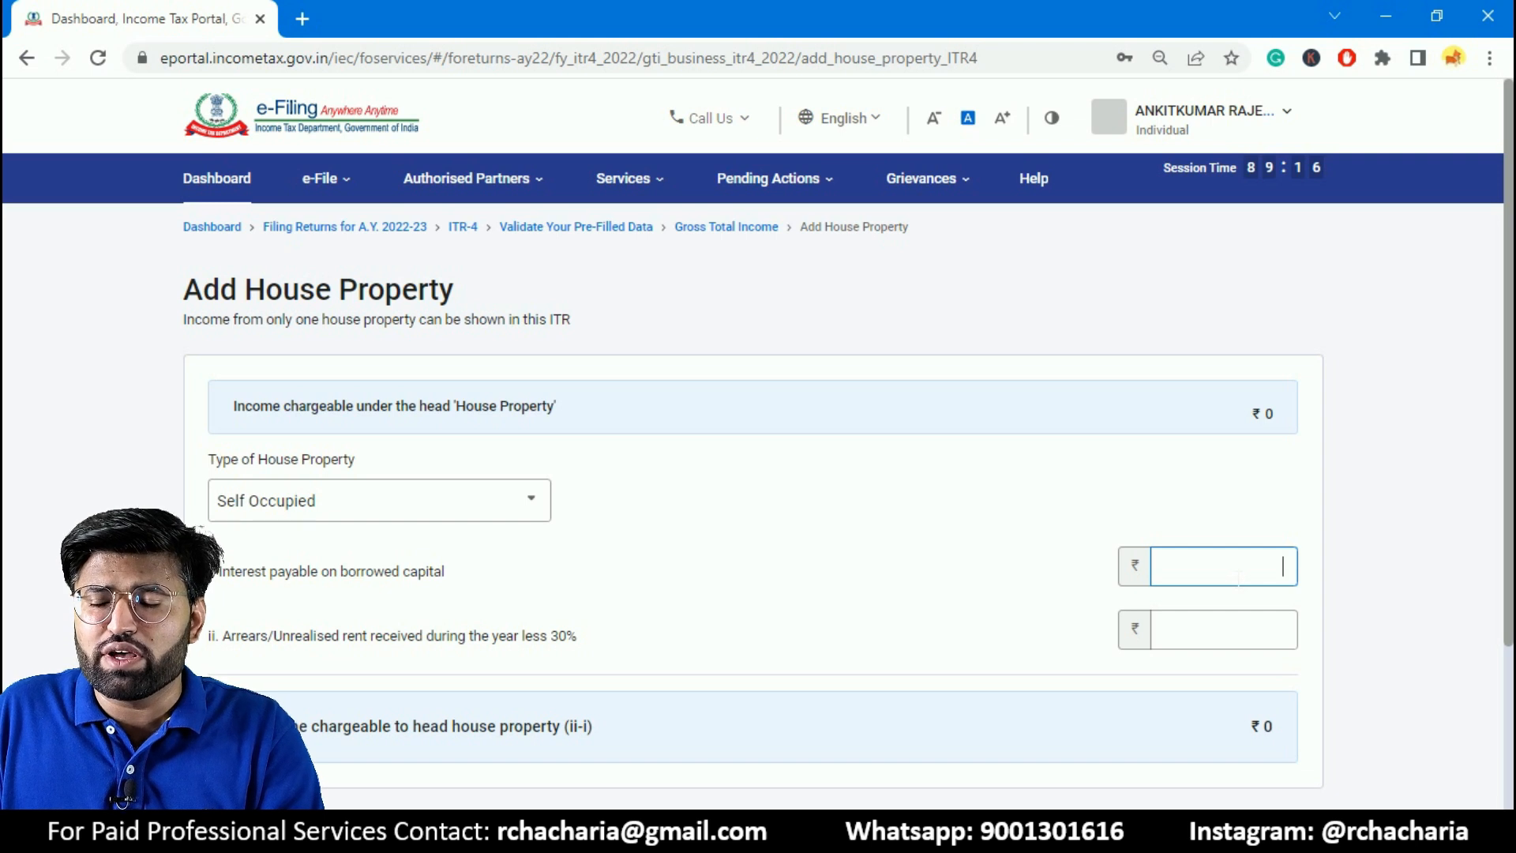
type("200000")
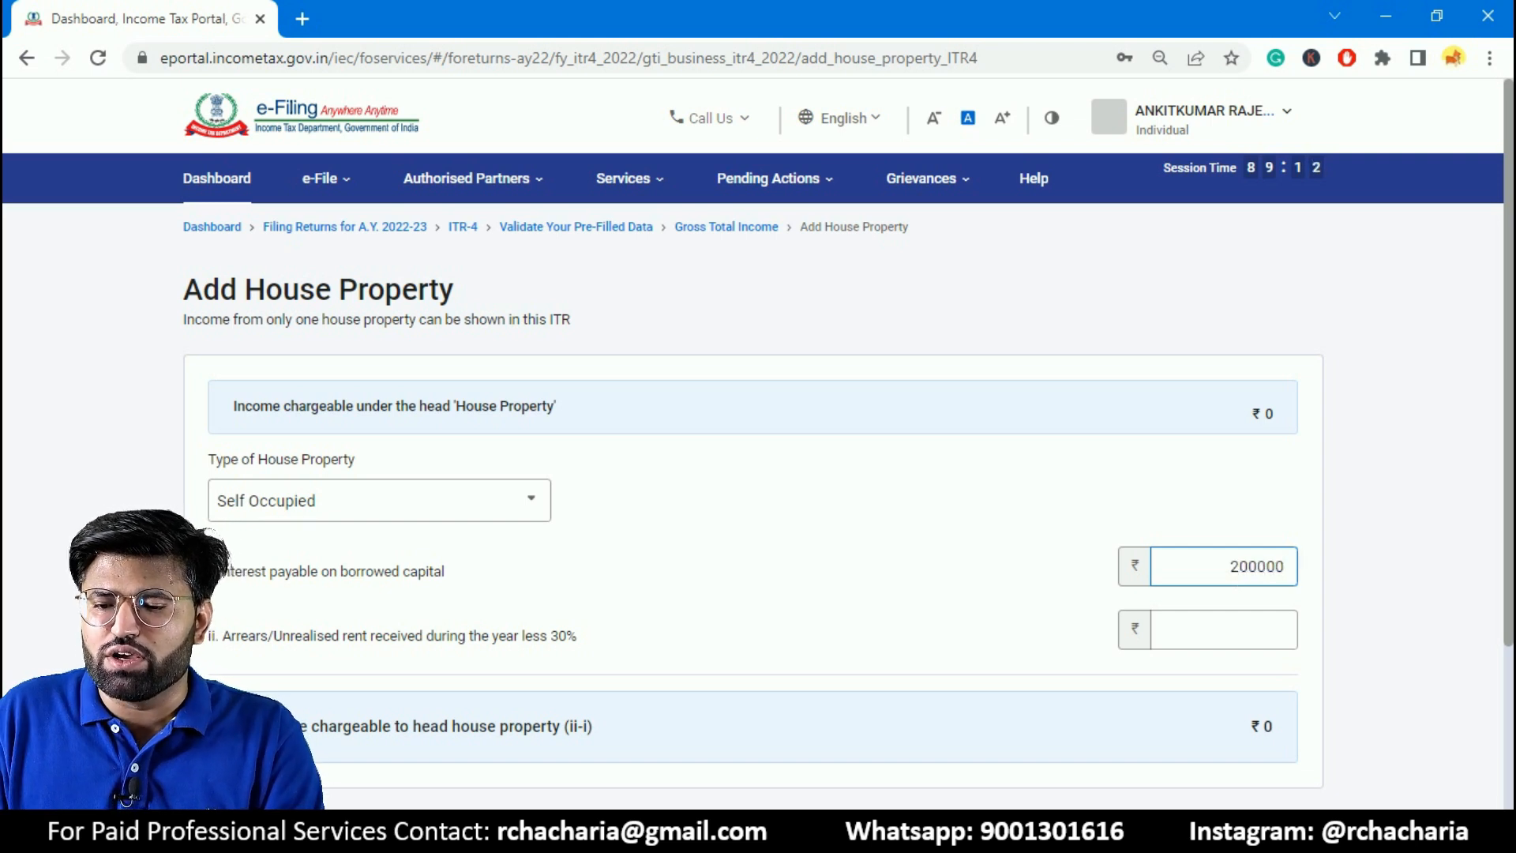
left_click(1025, 608)
scroll(1348, 567, "down", 1)
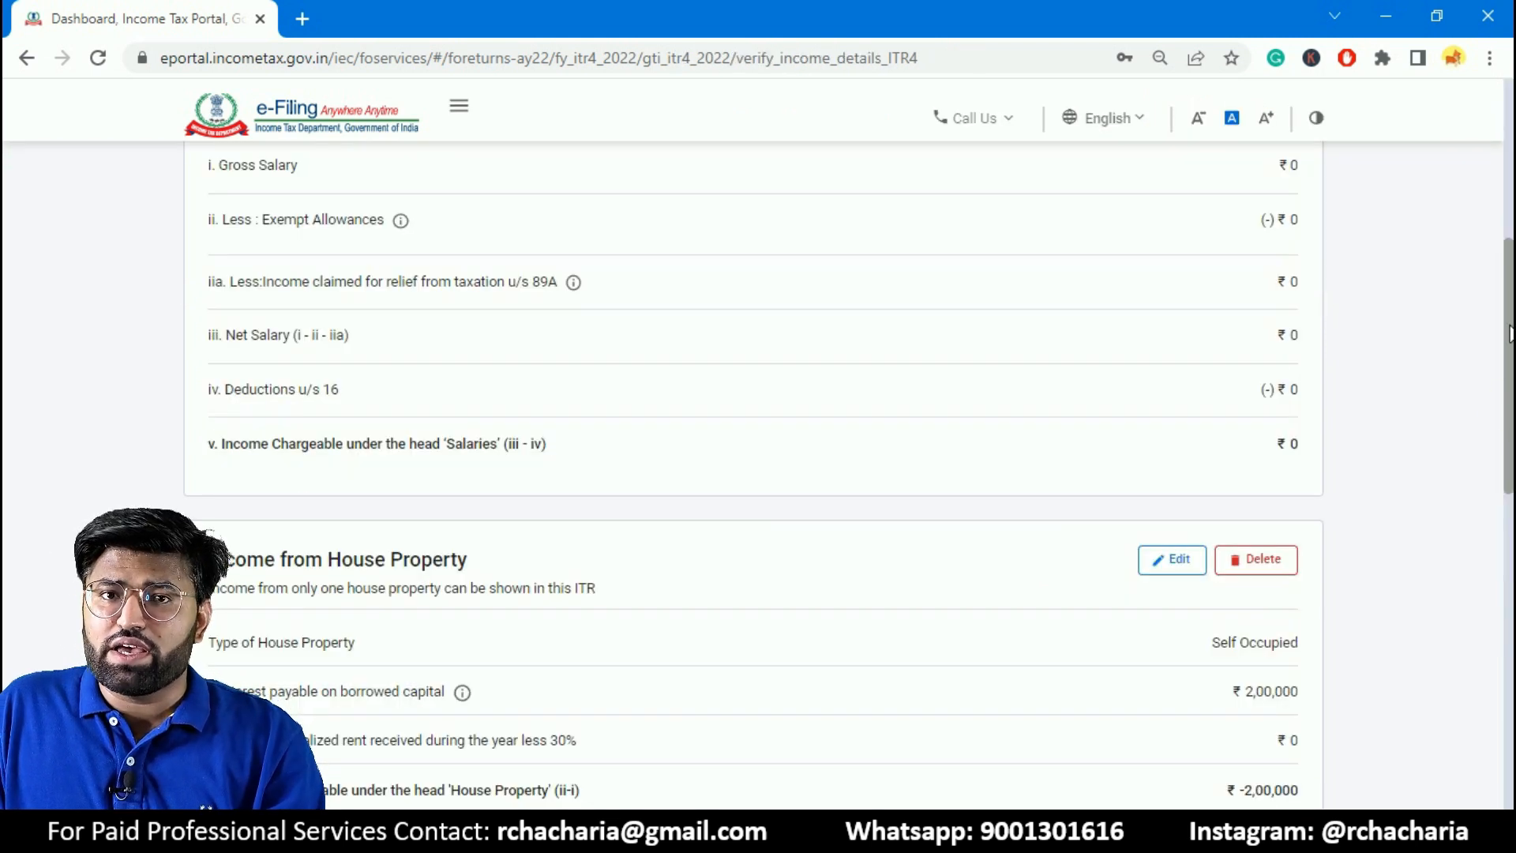
- Delete the self-occupied house property entry from Income from House Property
scroll(1509, 342, "down", 3)
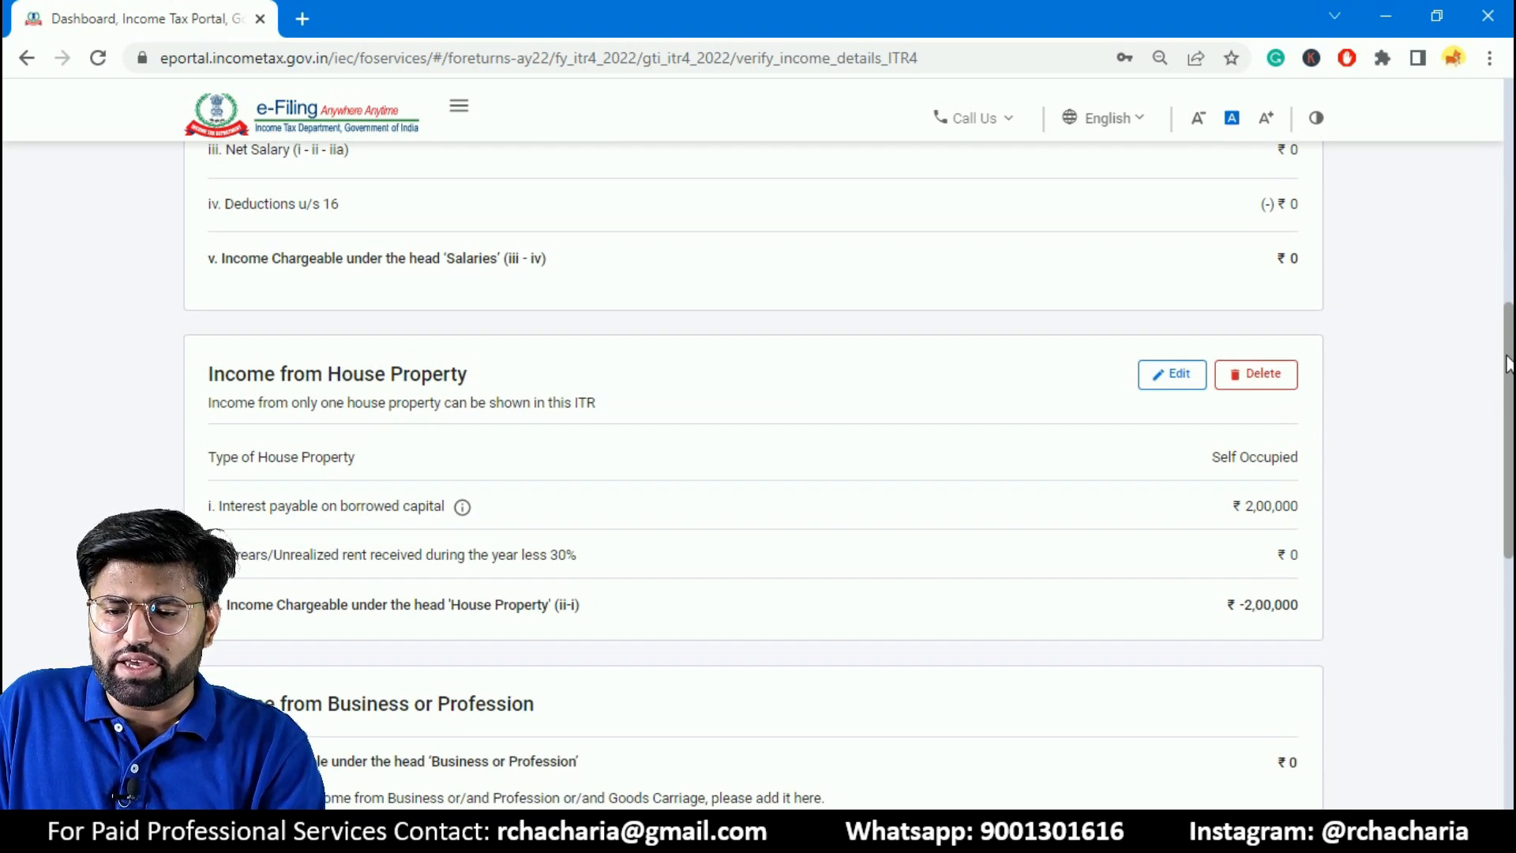
left_click(1294, 381)
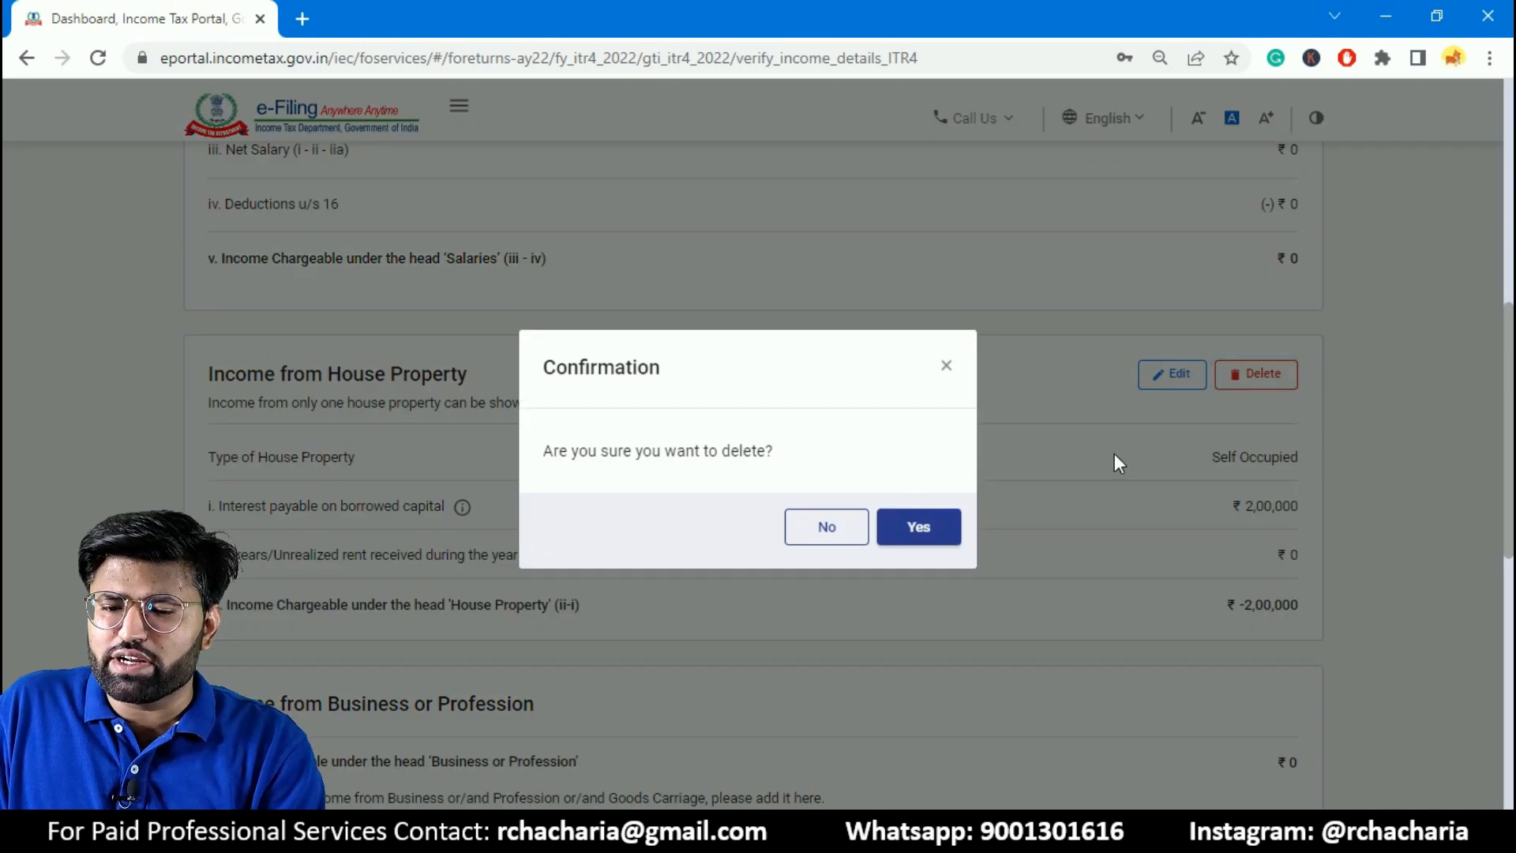
left_click(954, 543)
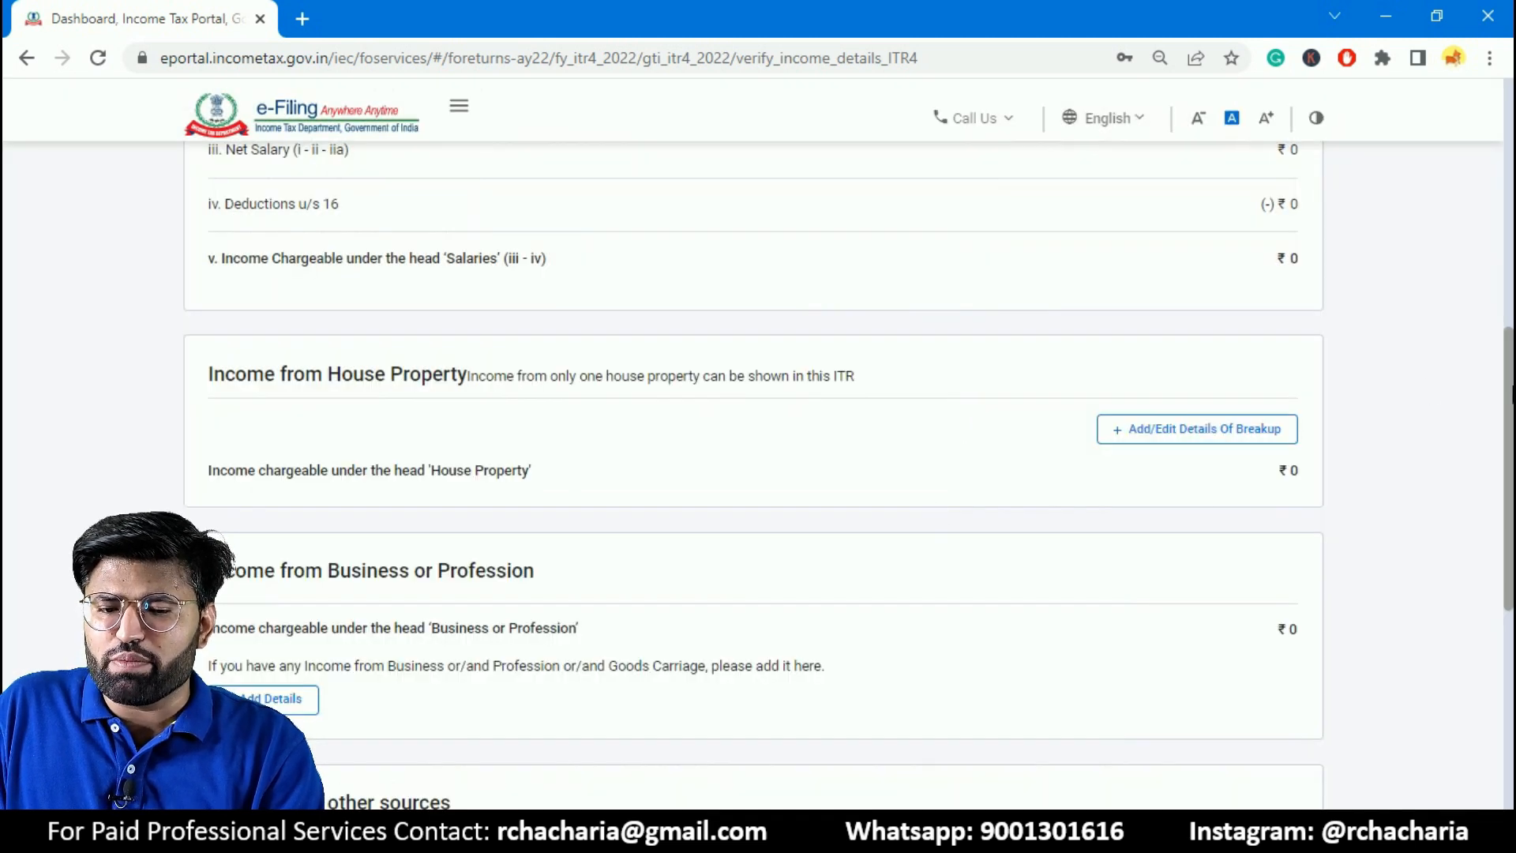
- Add a business under section 44AD with its name and the business code 04069-Manufacture of machinery for metallurgy
scroll(1511, 393, "down", 3)
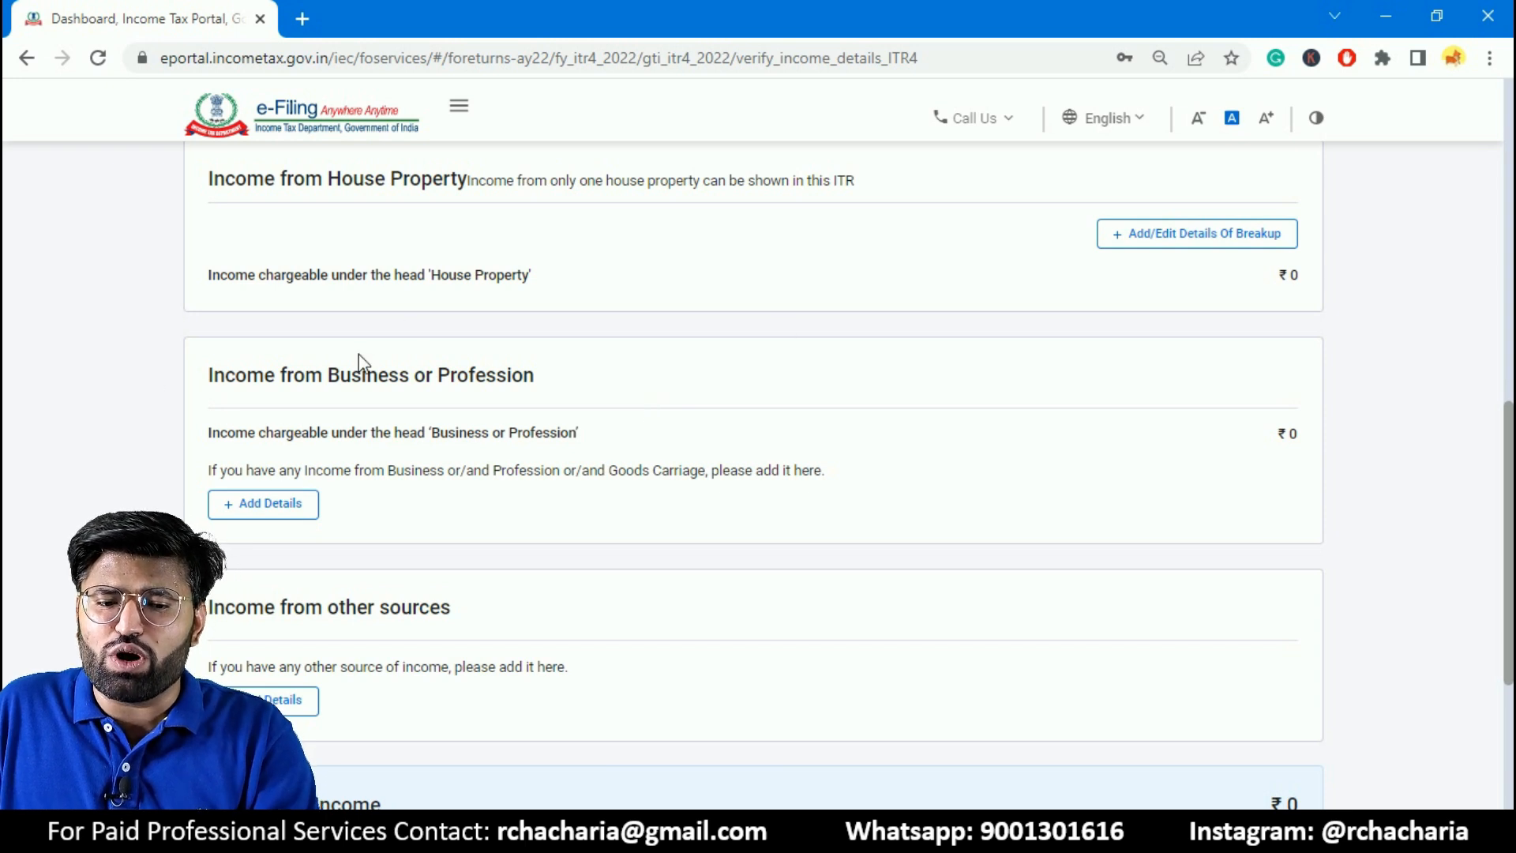
left_click(288, 525)
scroll(375, 387, "down", 1)
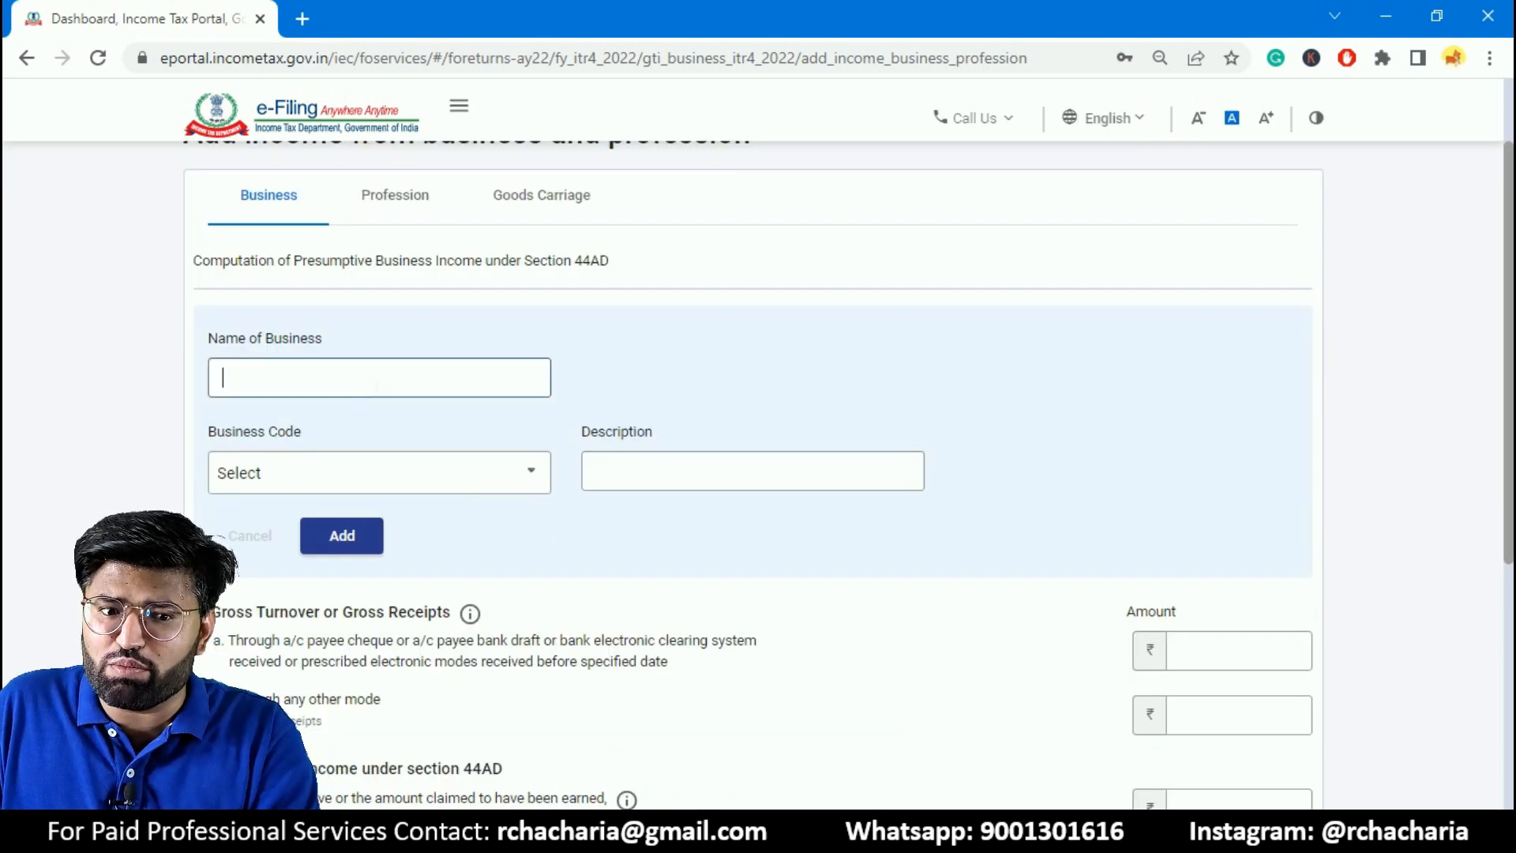
left_click(475, 478)
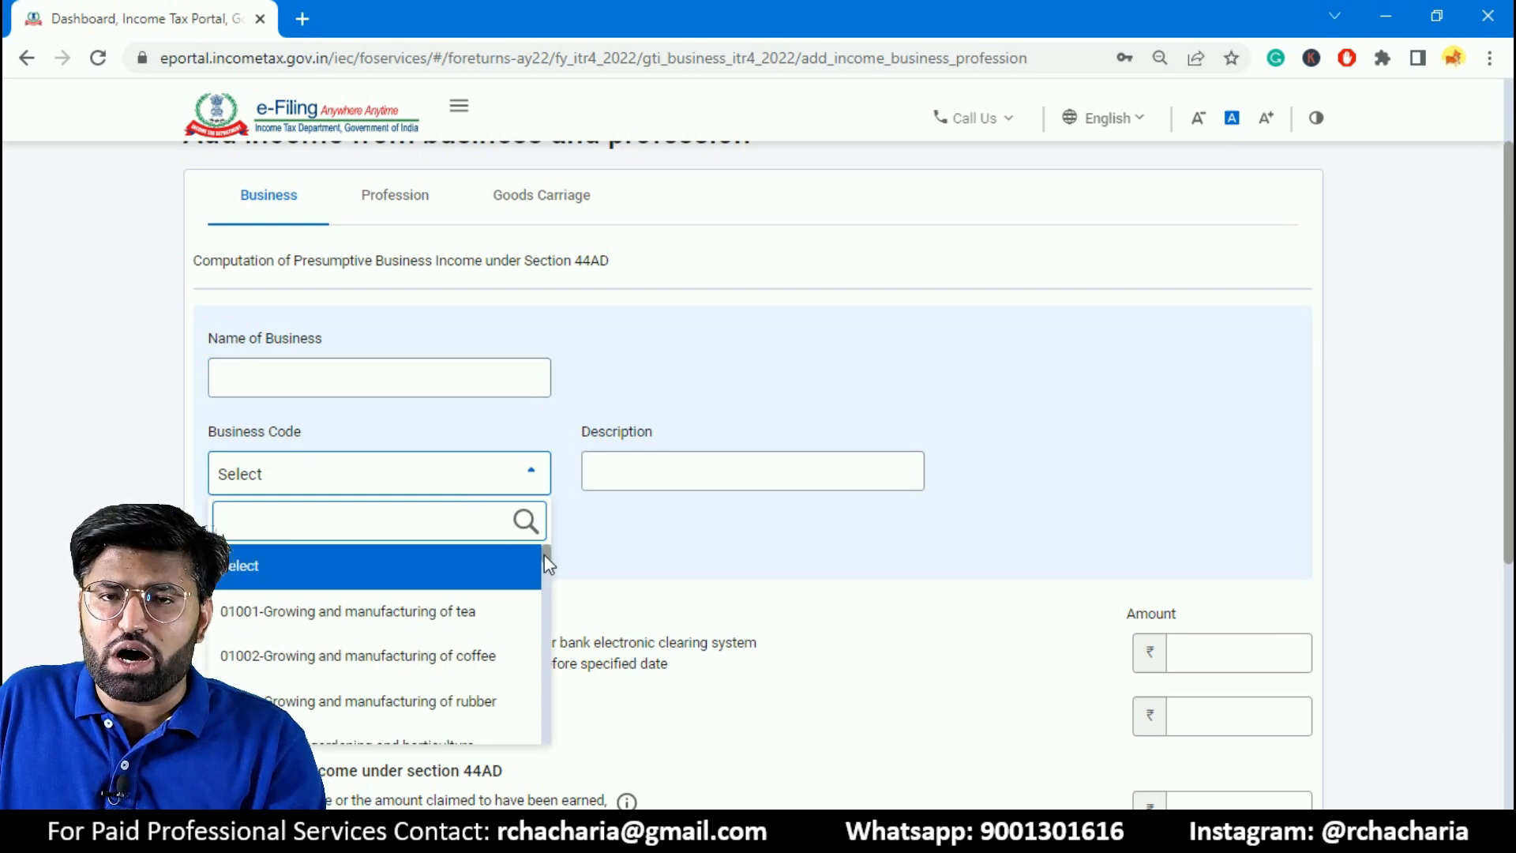
left_click_drag(543, 558, 534, 586)
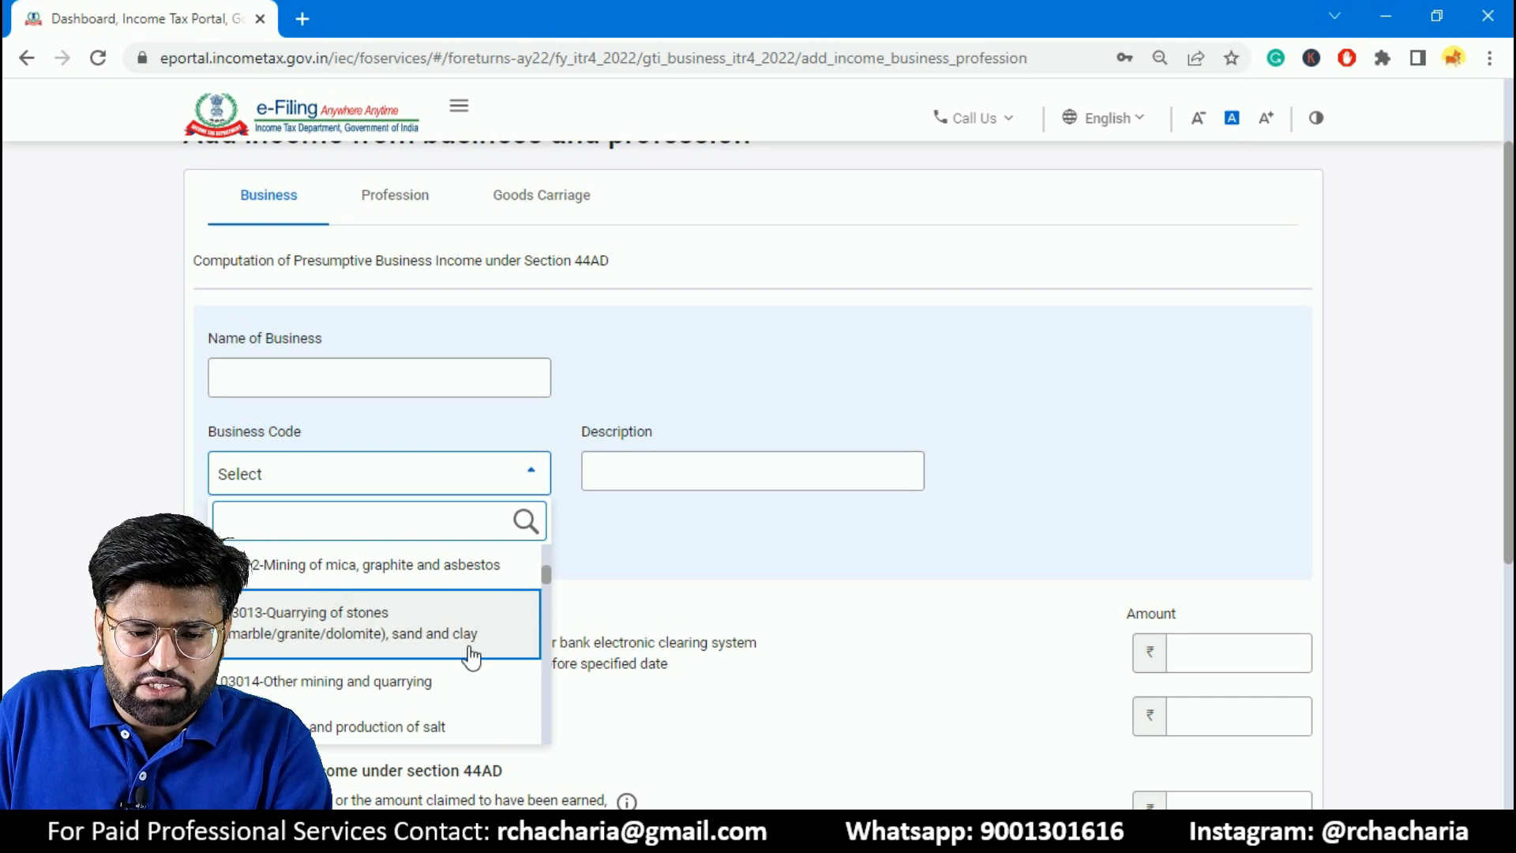
scroll(470, 695, "down", 5)
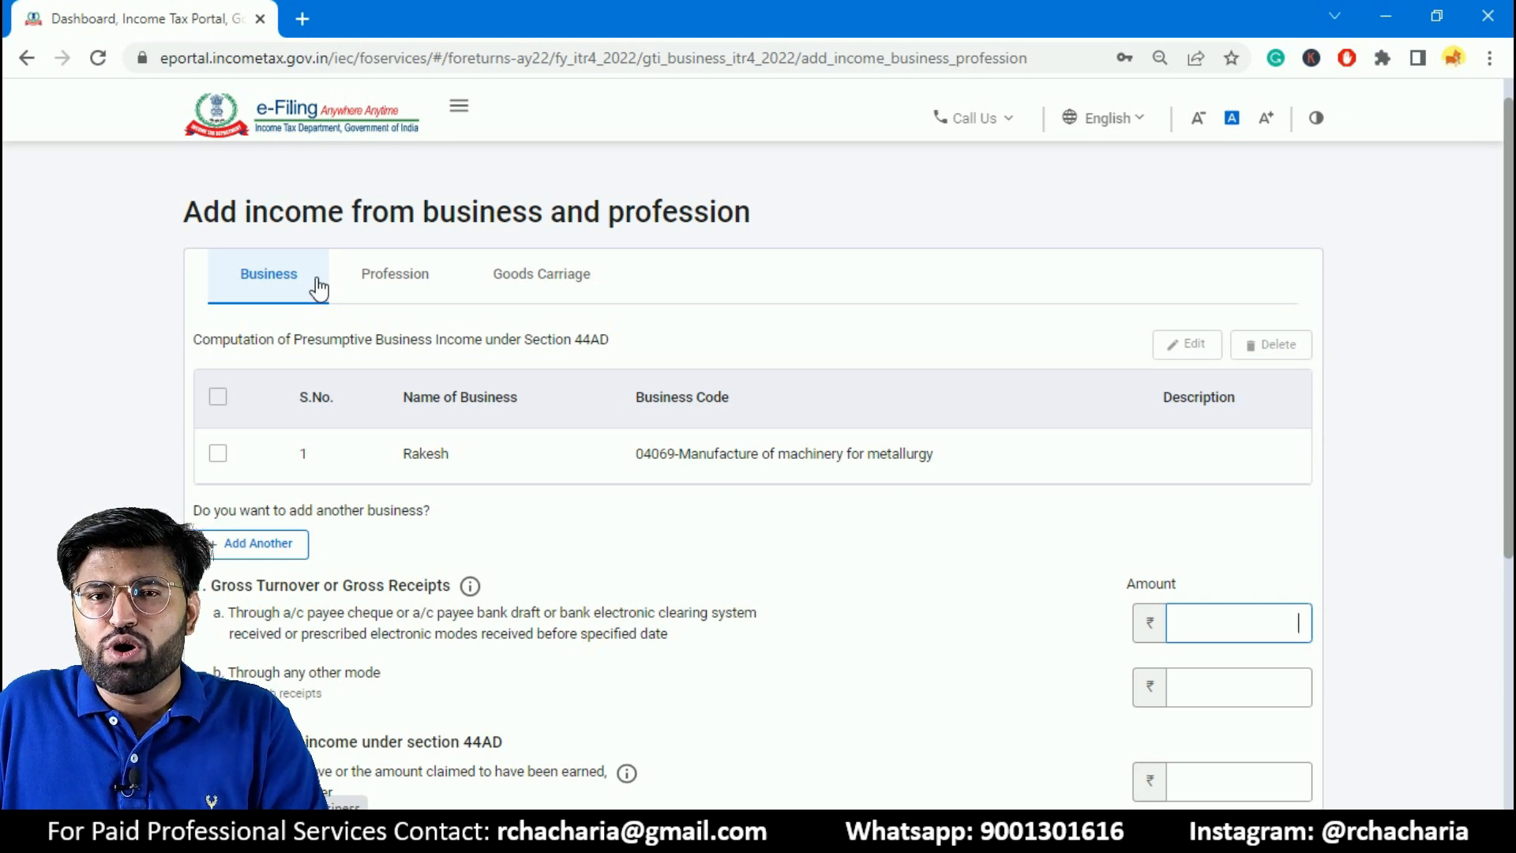
- Set the gross turnover received through account payee cheque, bank draft or electronic modes to ₹50,00,000
scroll(203, 382, "down", 1)
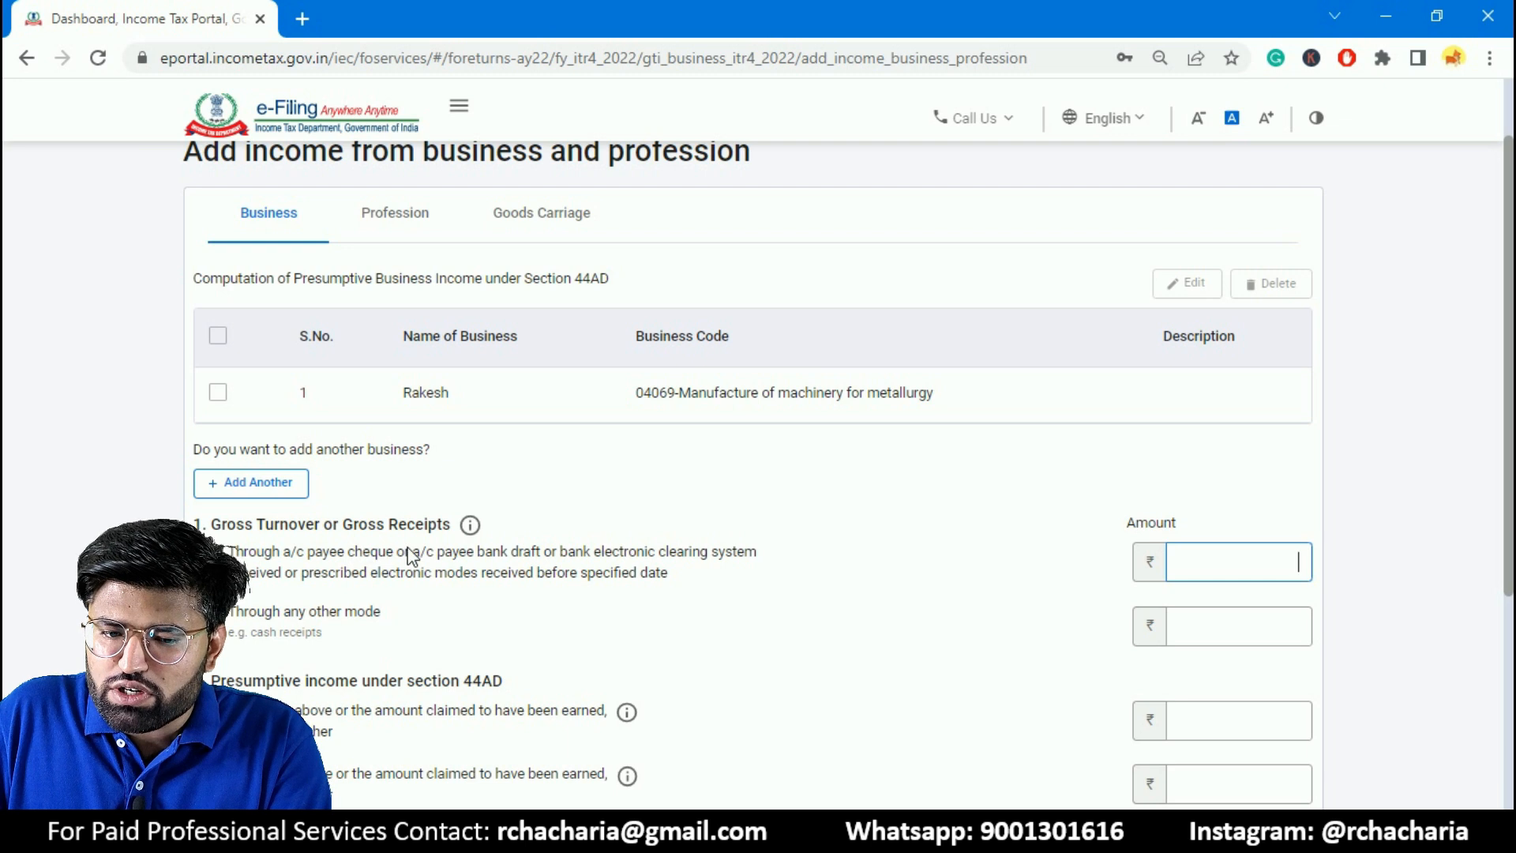
left_click(1293, 580)
type("5")
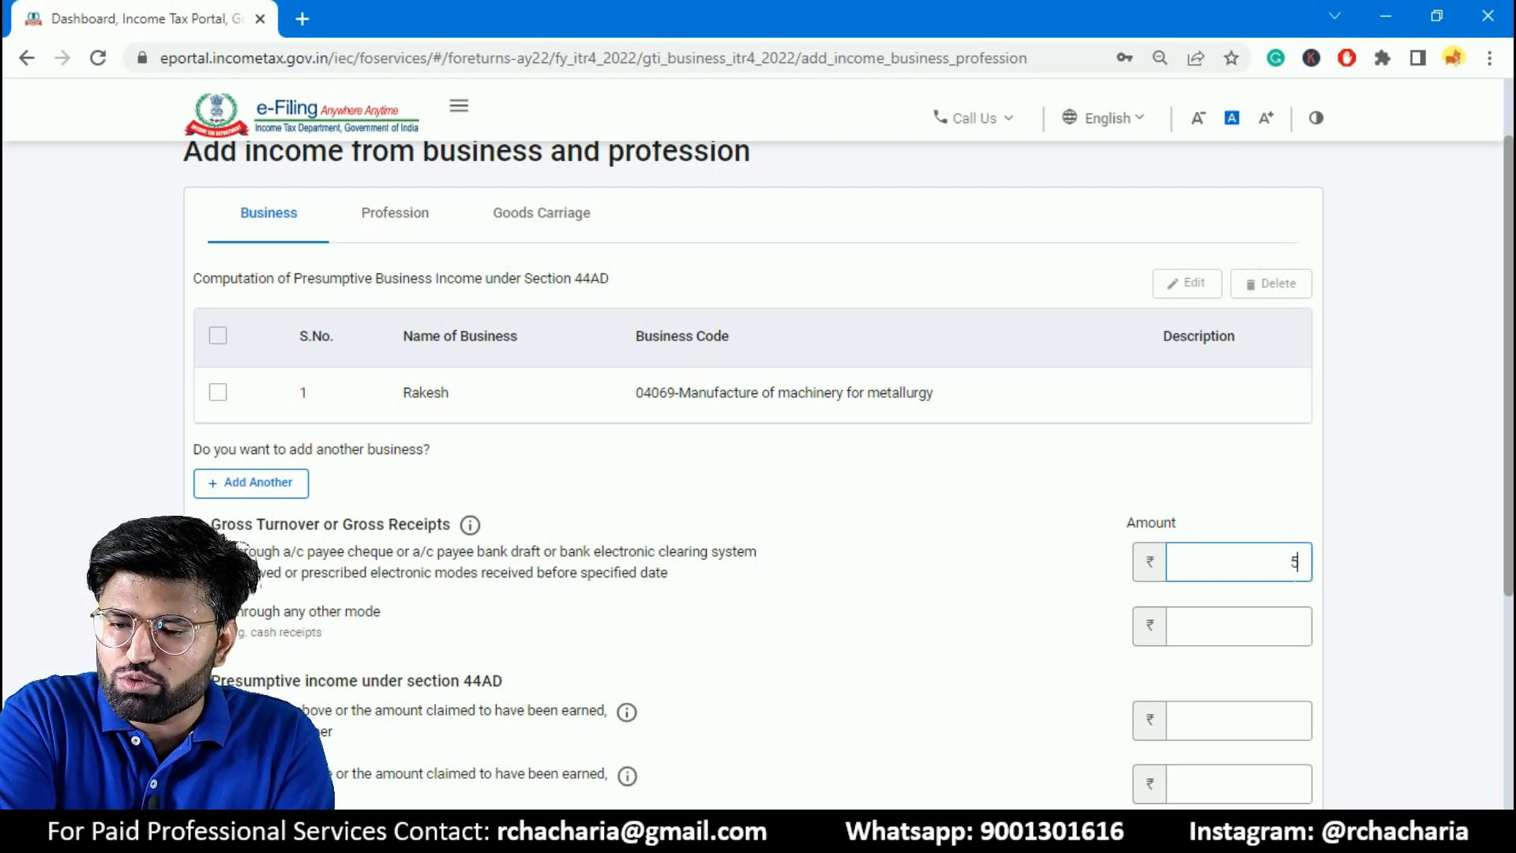
type("00000")
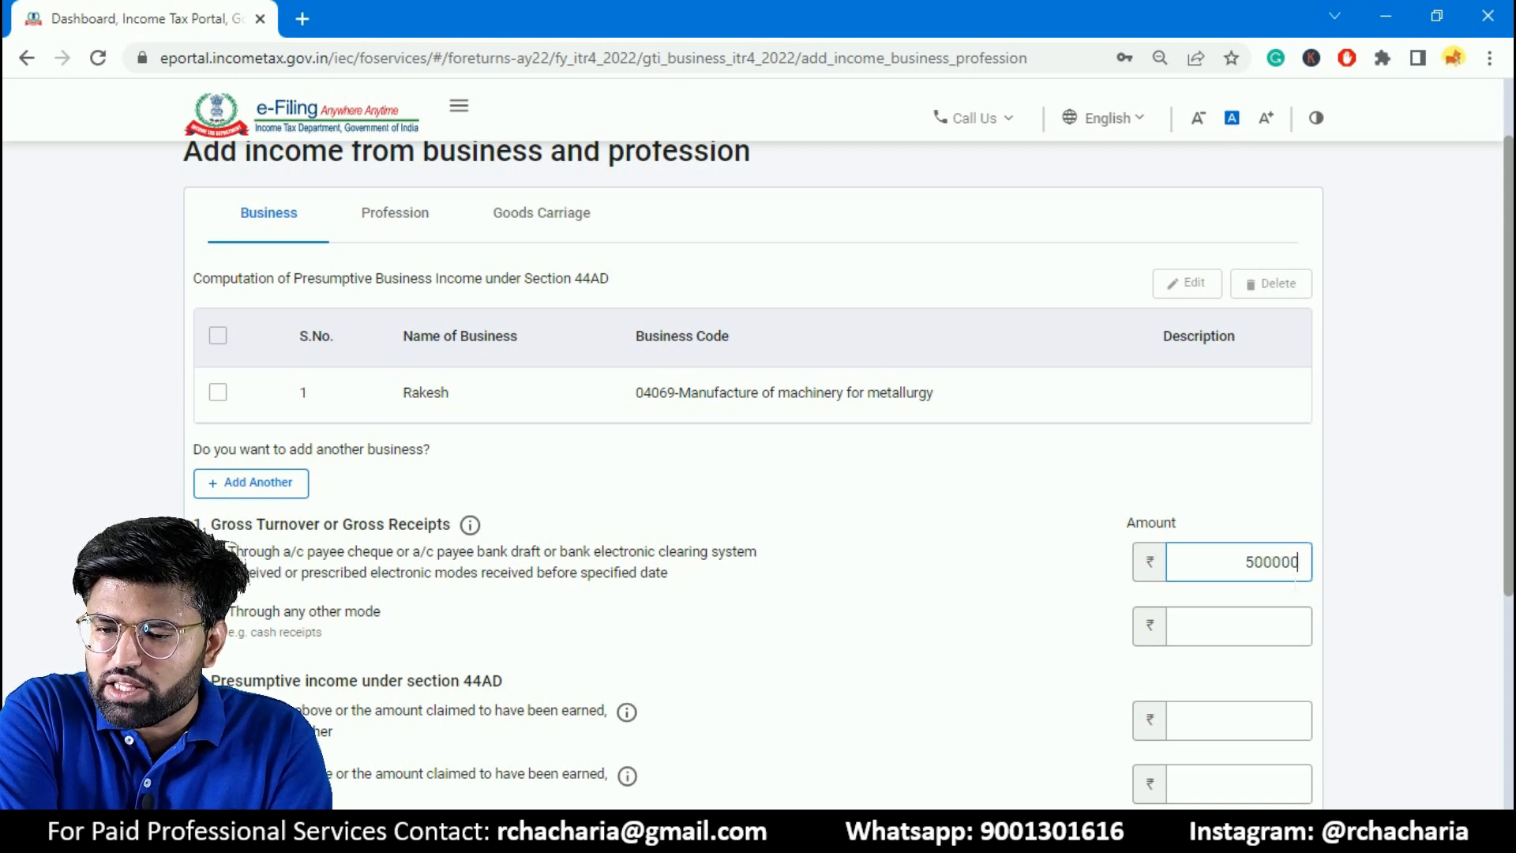
scroll(1287, 578, "up", 2)
type("0")
scroll(1501, 347, "down", 3)
left_click(1283, 553)
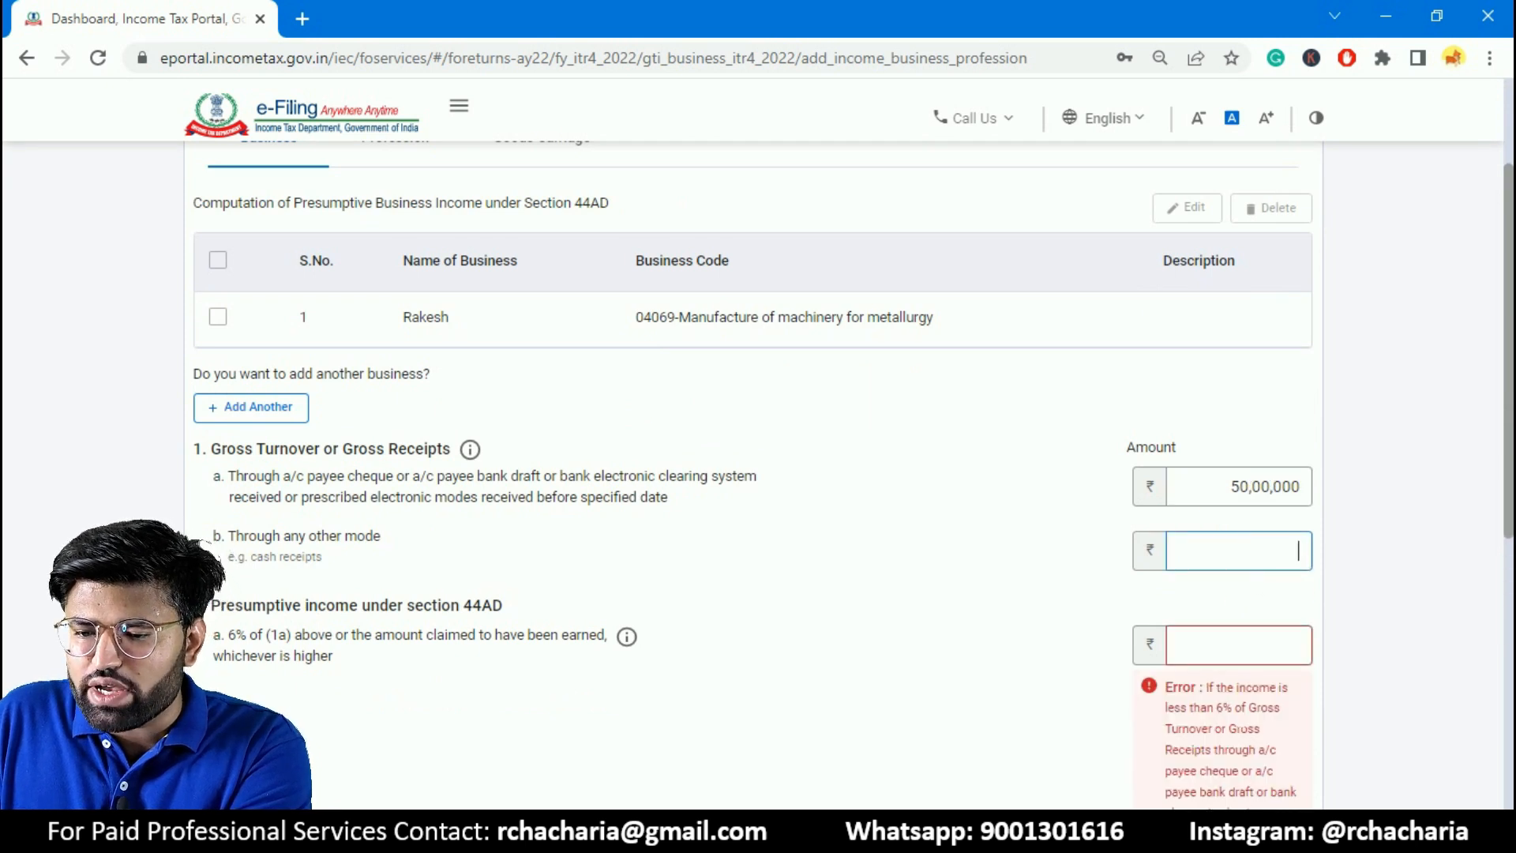
- Check the 6% minimum income rule and set the presumptive income on cheque and electronic receipts to ₹3,00,000
left_click_drag(1215, 710, 1232, 710)
left_click(1272, 553)
scroll(1275, 562, "down", 1)
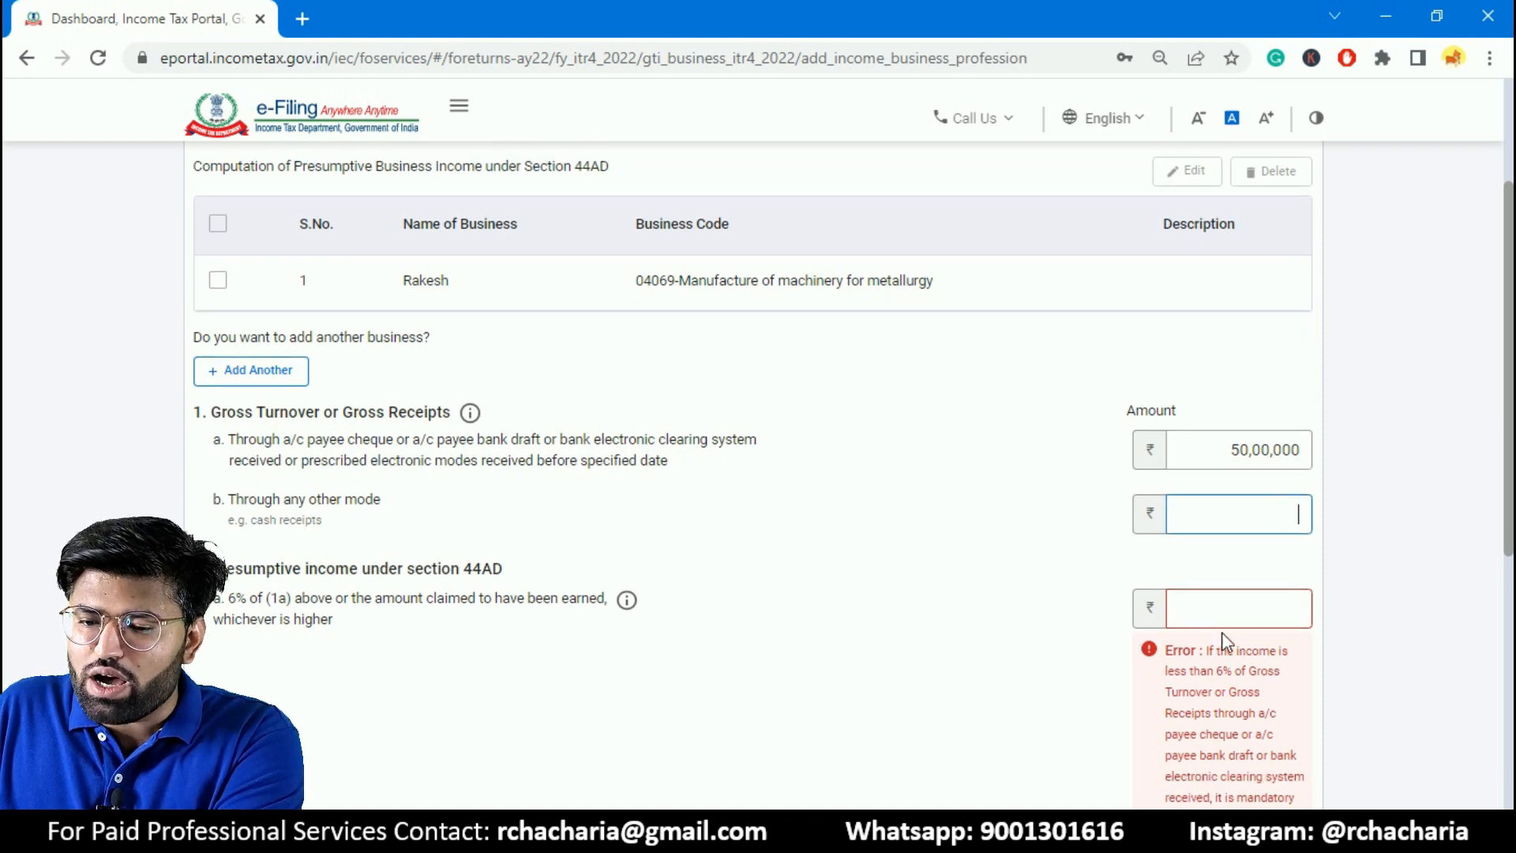
left_click_drag(1206, 671, 1233, 671)
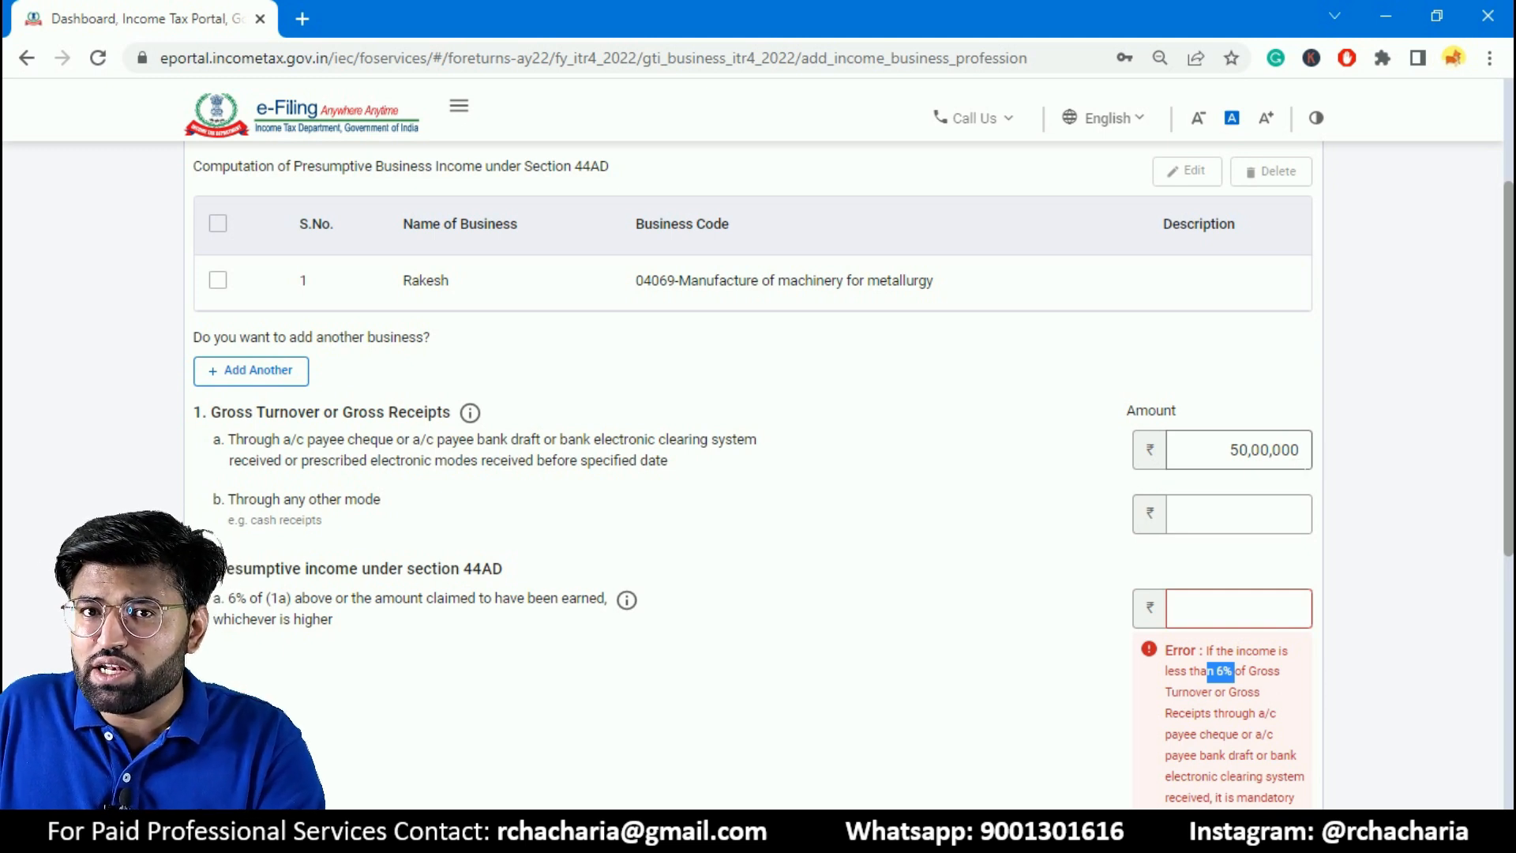
left_click(1272, 612)
type("300000")
- Set the gross turnover received through any other mode, such as cash, to ₹5,00,000
left_click(1262, 523)
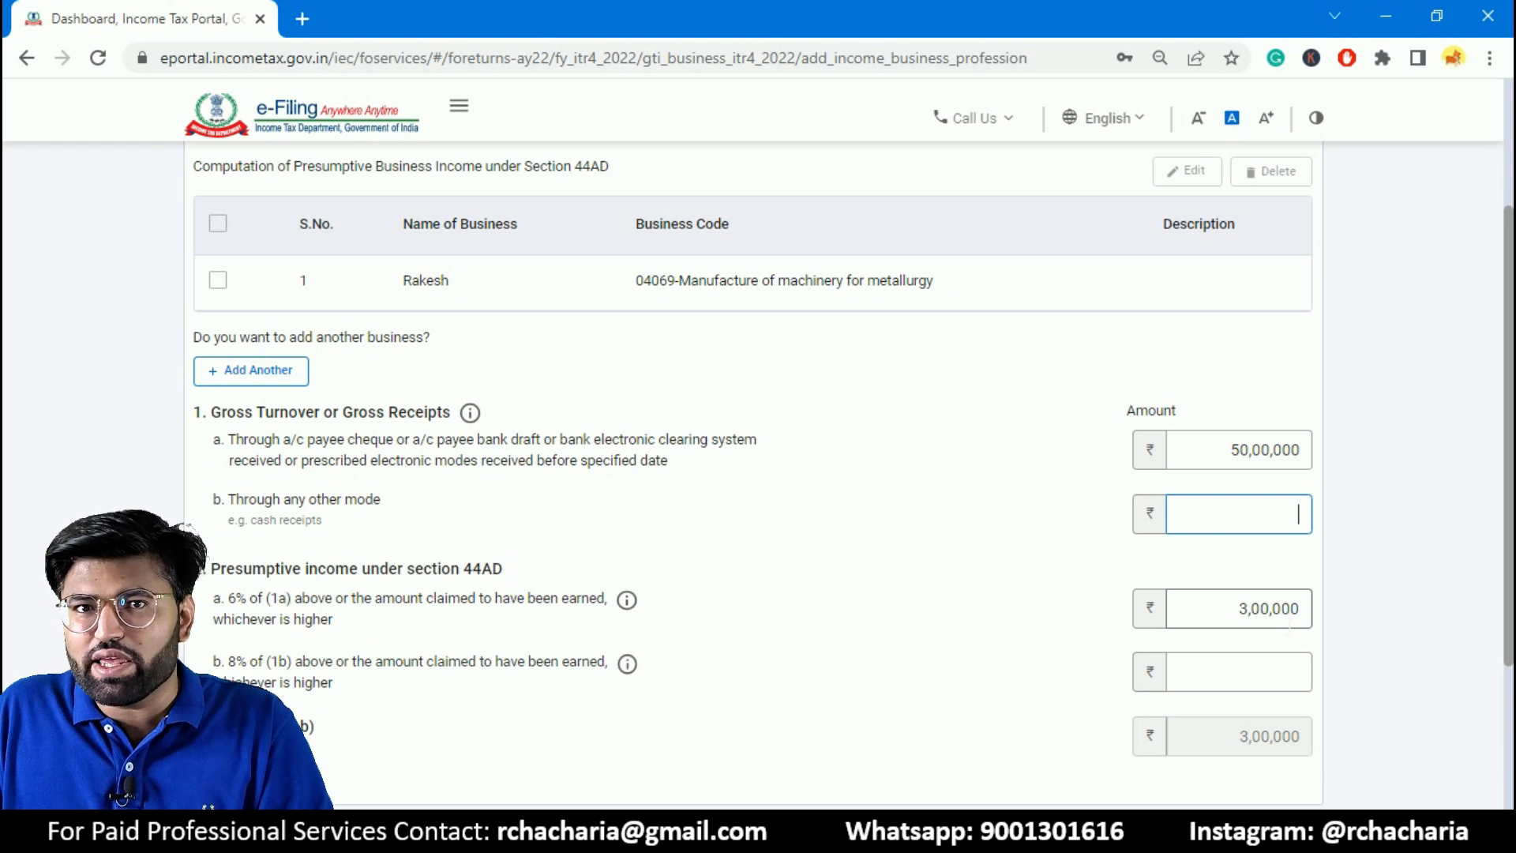
scroll(1509, 417, "down", 1)
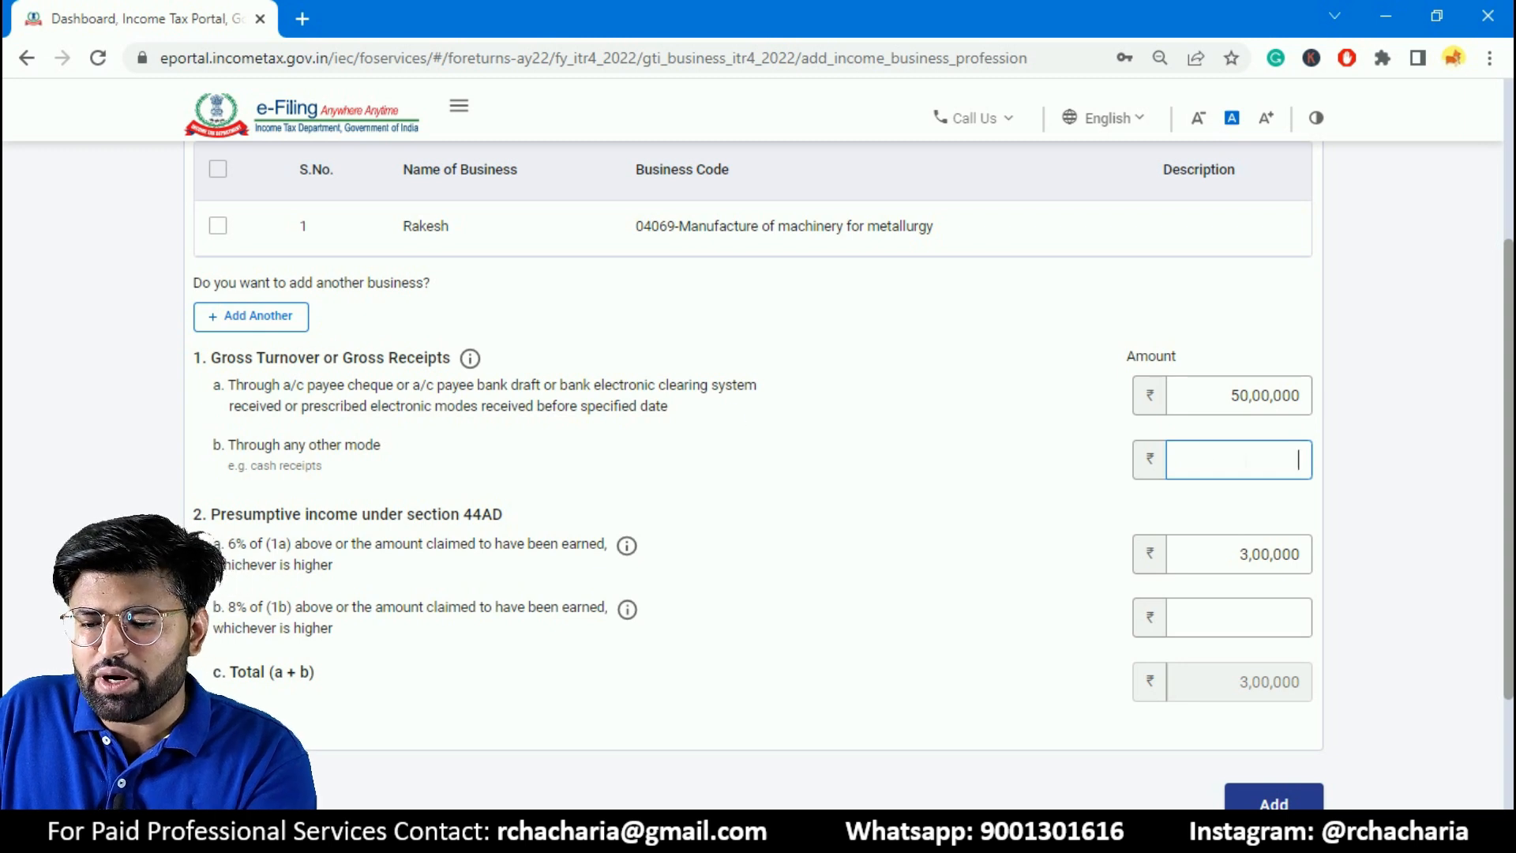
type("5,00,0")
type("00000")
left_click(1204, 523)
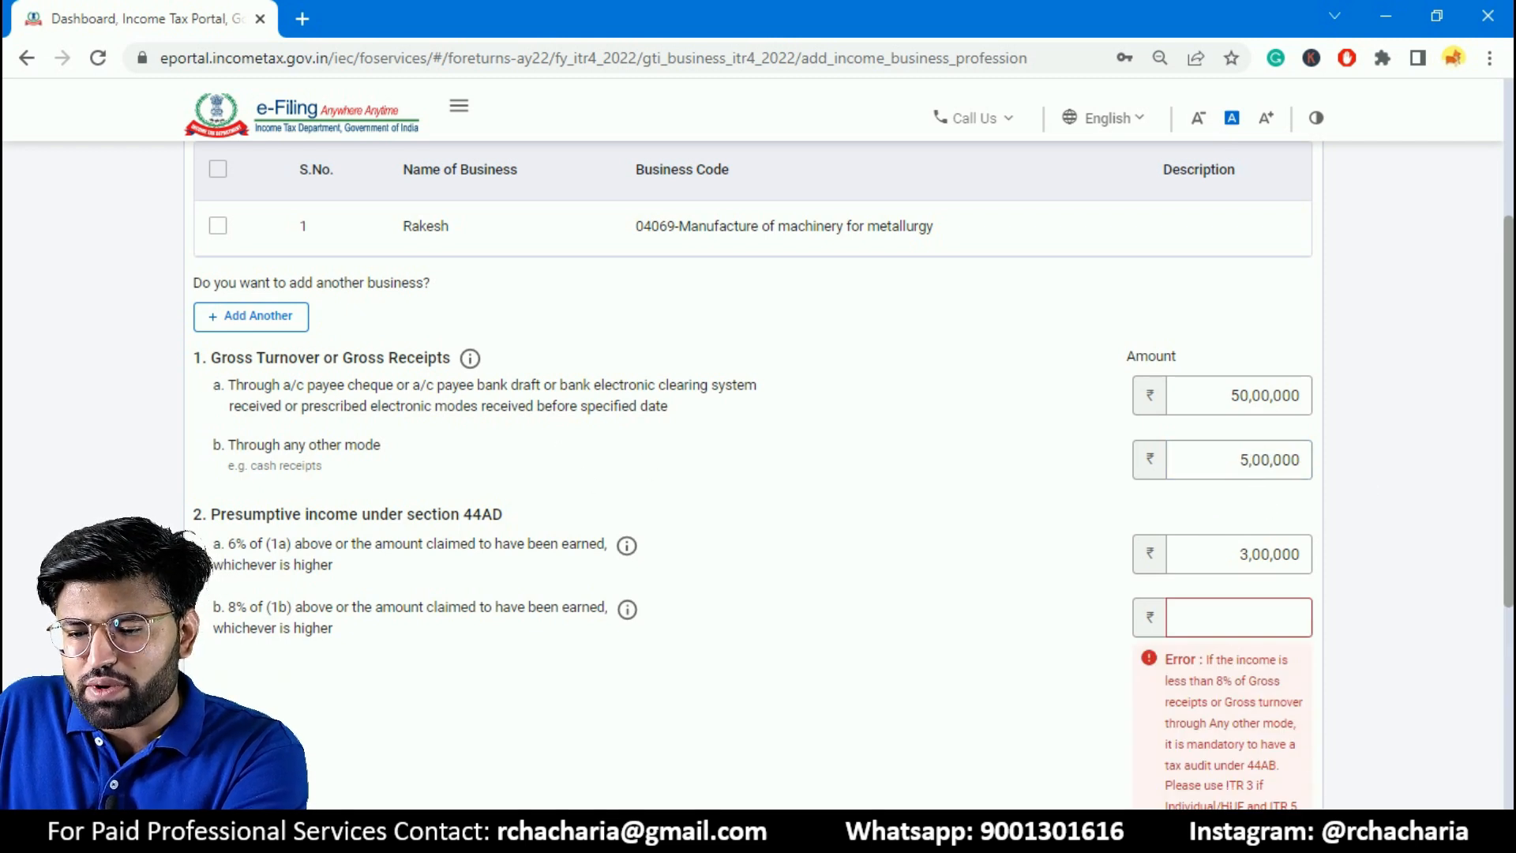
- Check the 8% minimum income rule and set the presumptive income on other-mode receipts to ₹40,000
left_click_drag(1216, 681, 1242, 683)
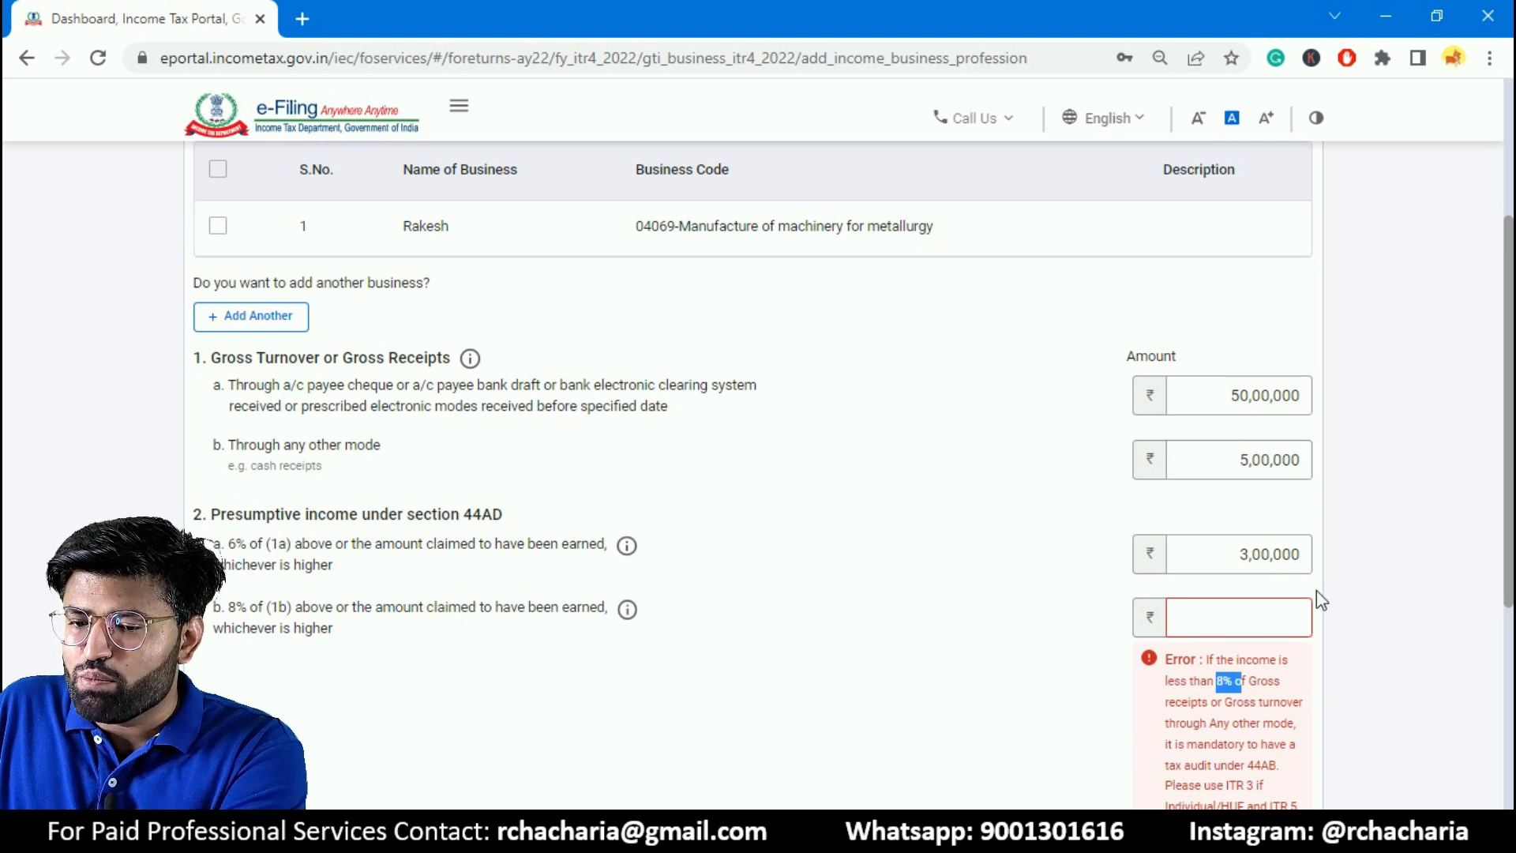
left_click(1298, 617)
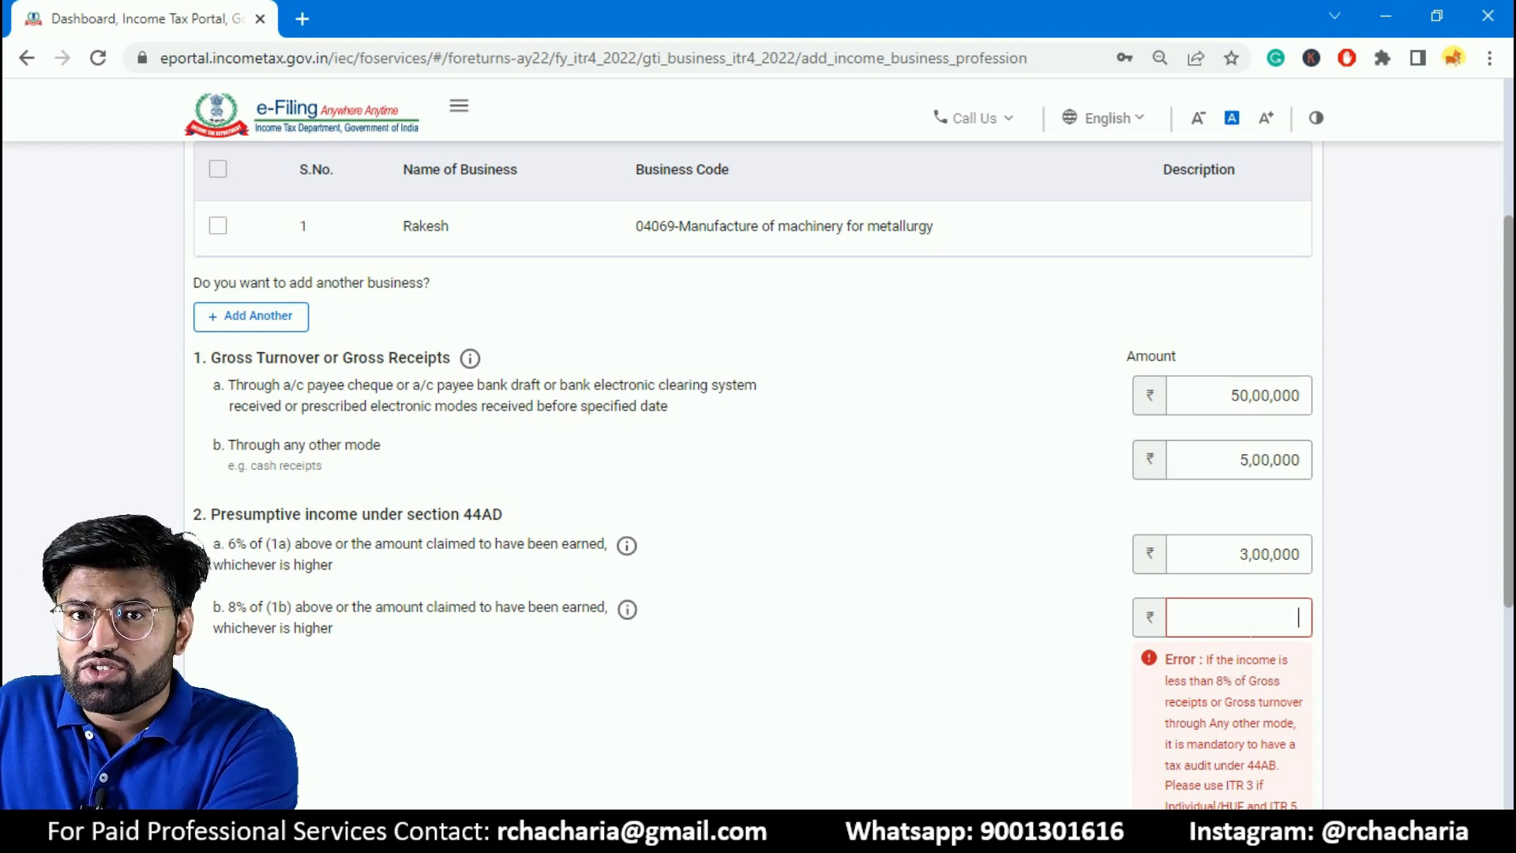
type("4")
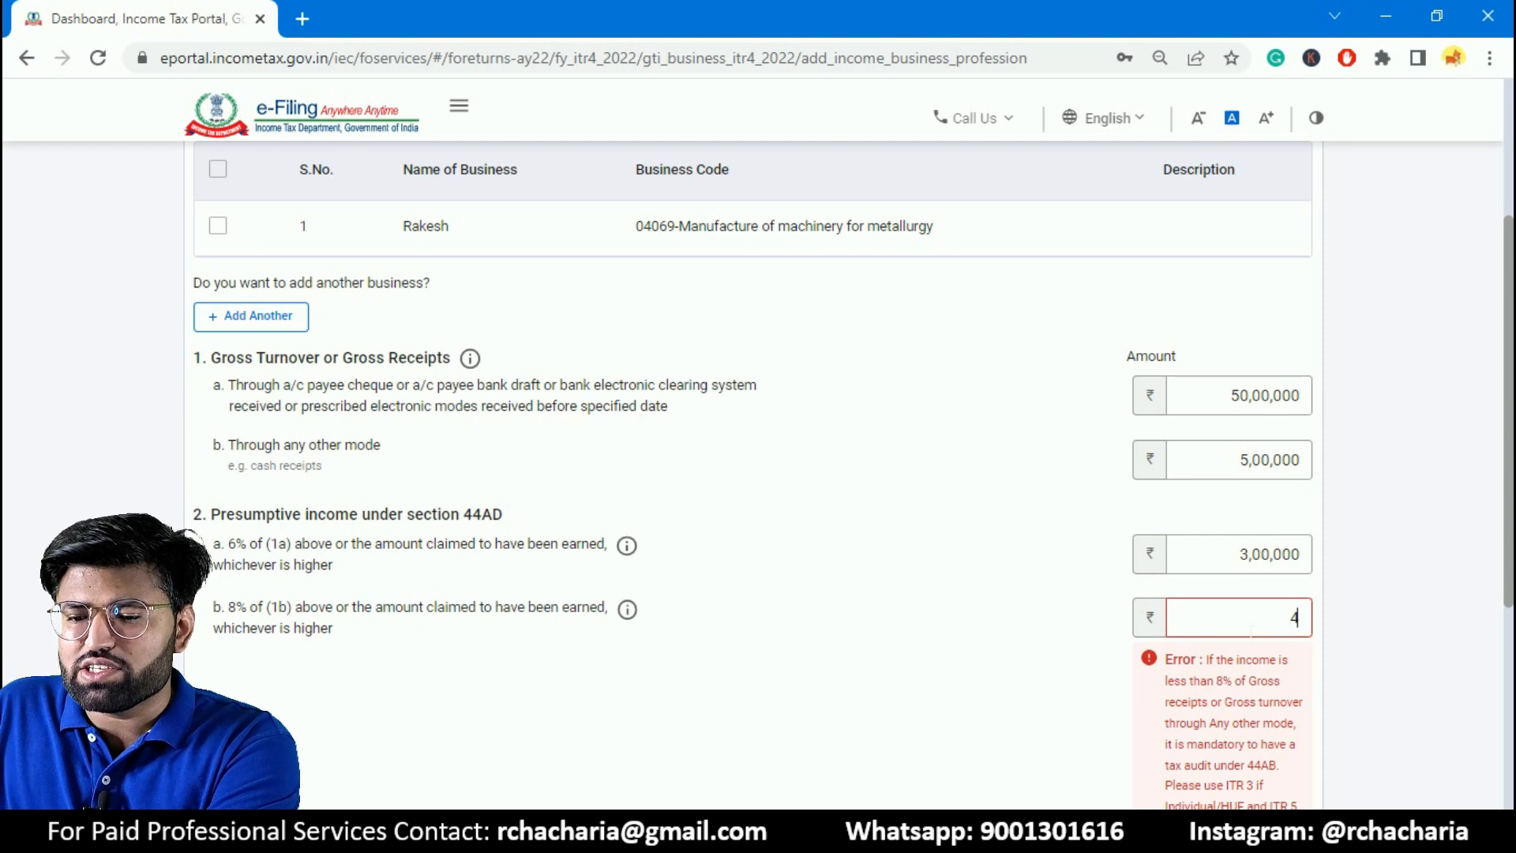
type("0,000")
left_click(1207, 559)
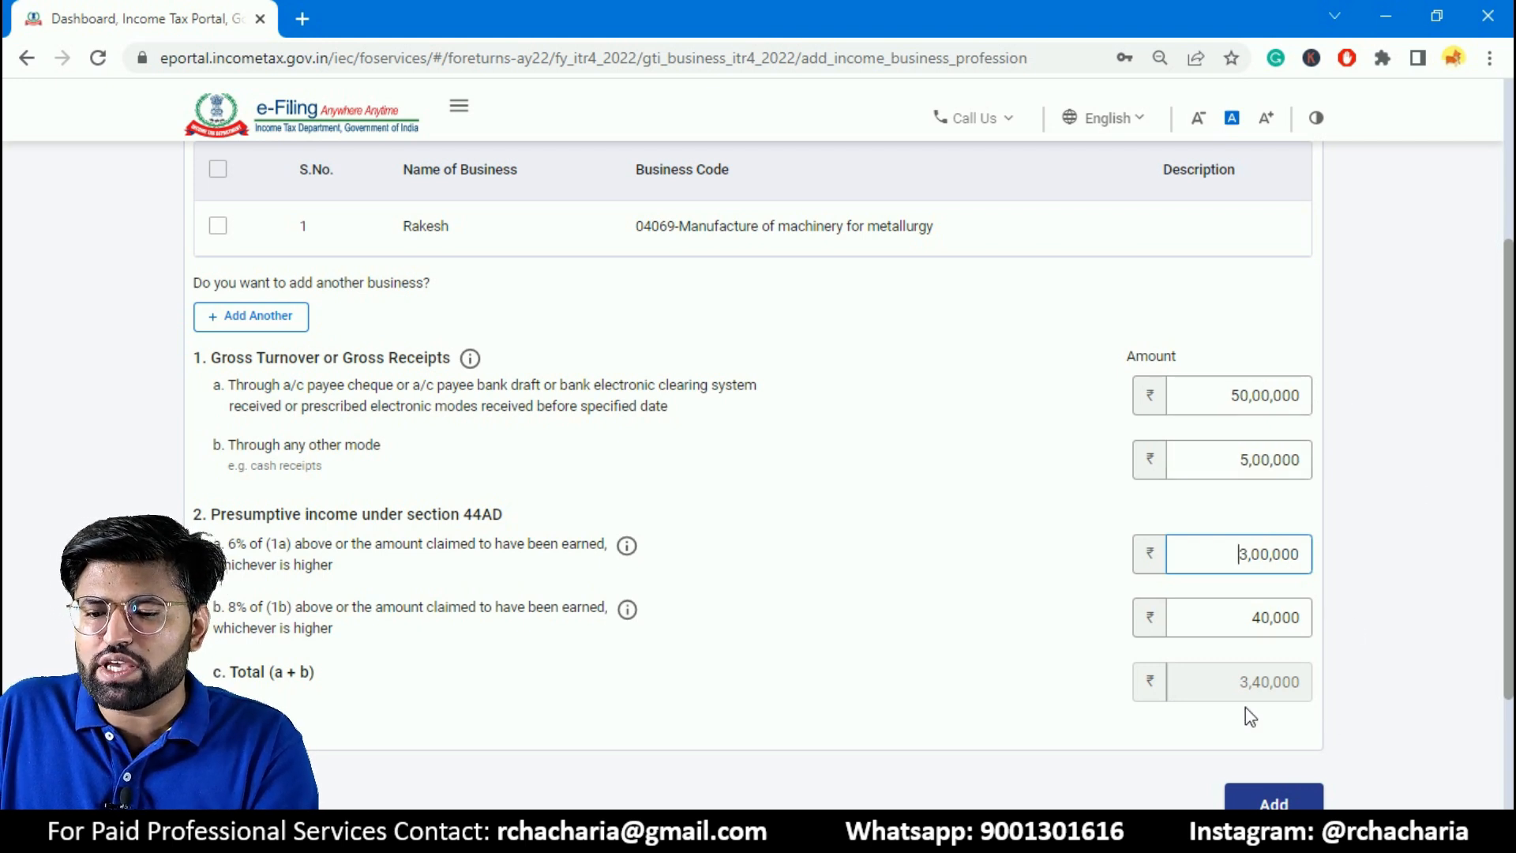
scroll(853, 472, "down", 2)
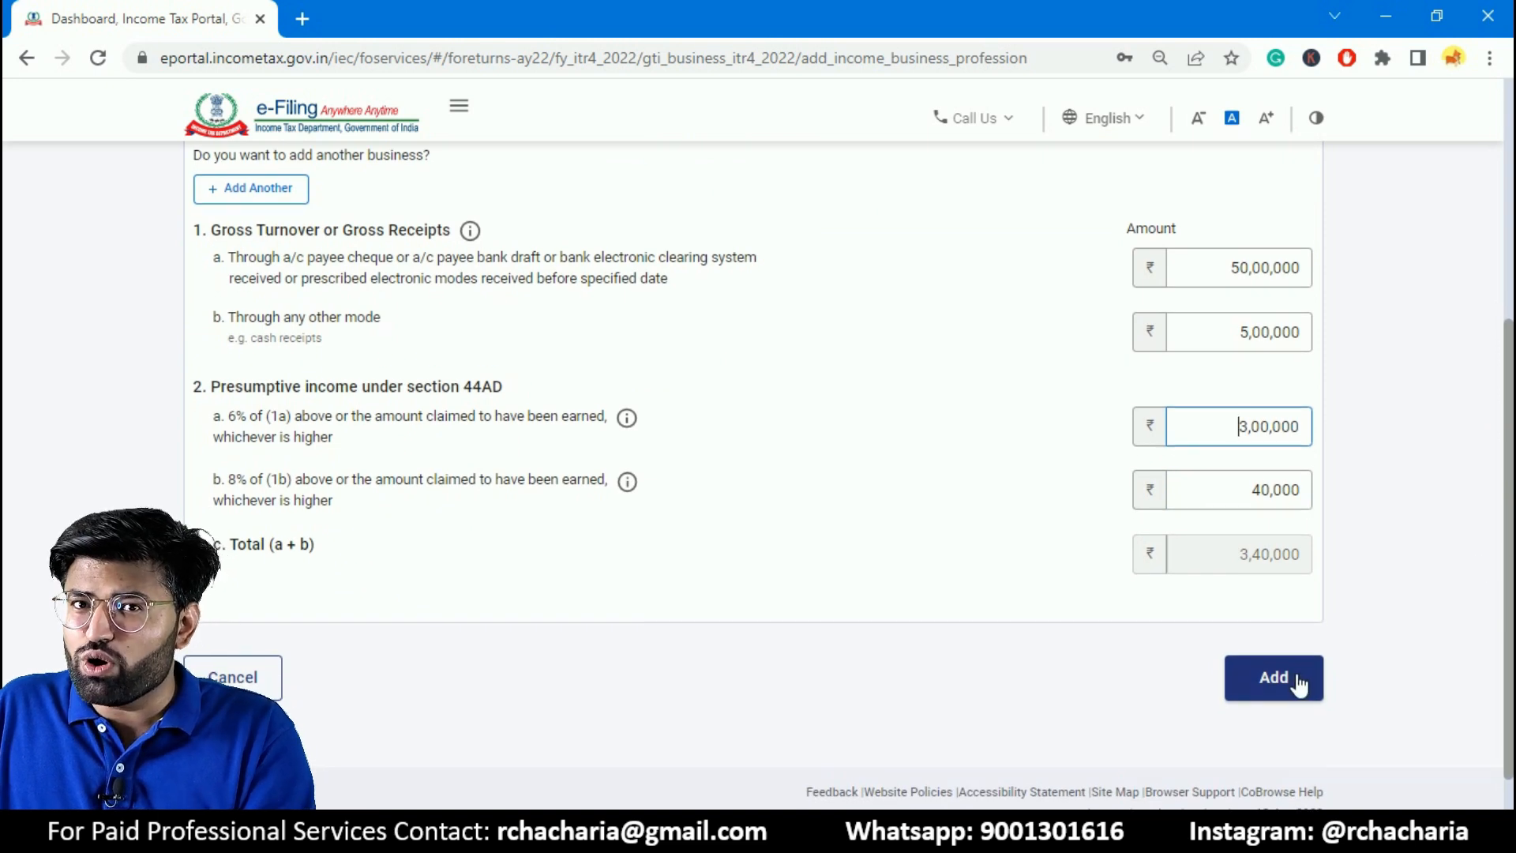
scroll(103, 332, "up", 3)
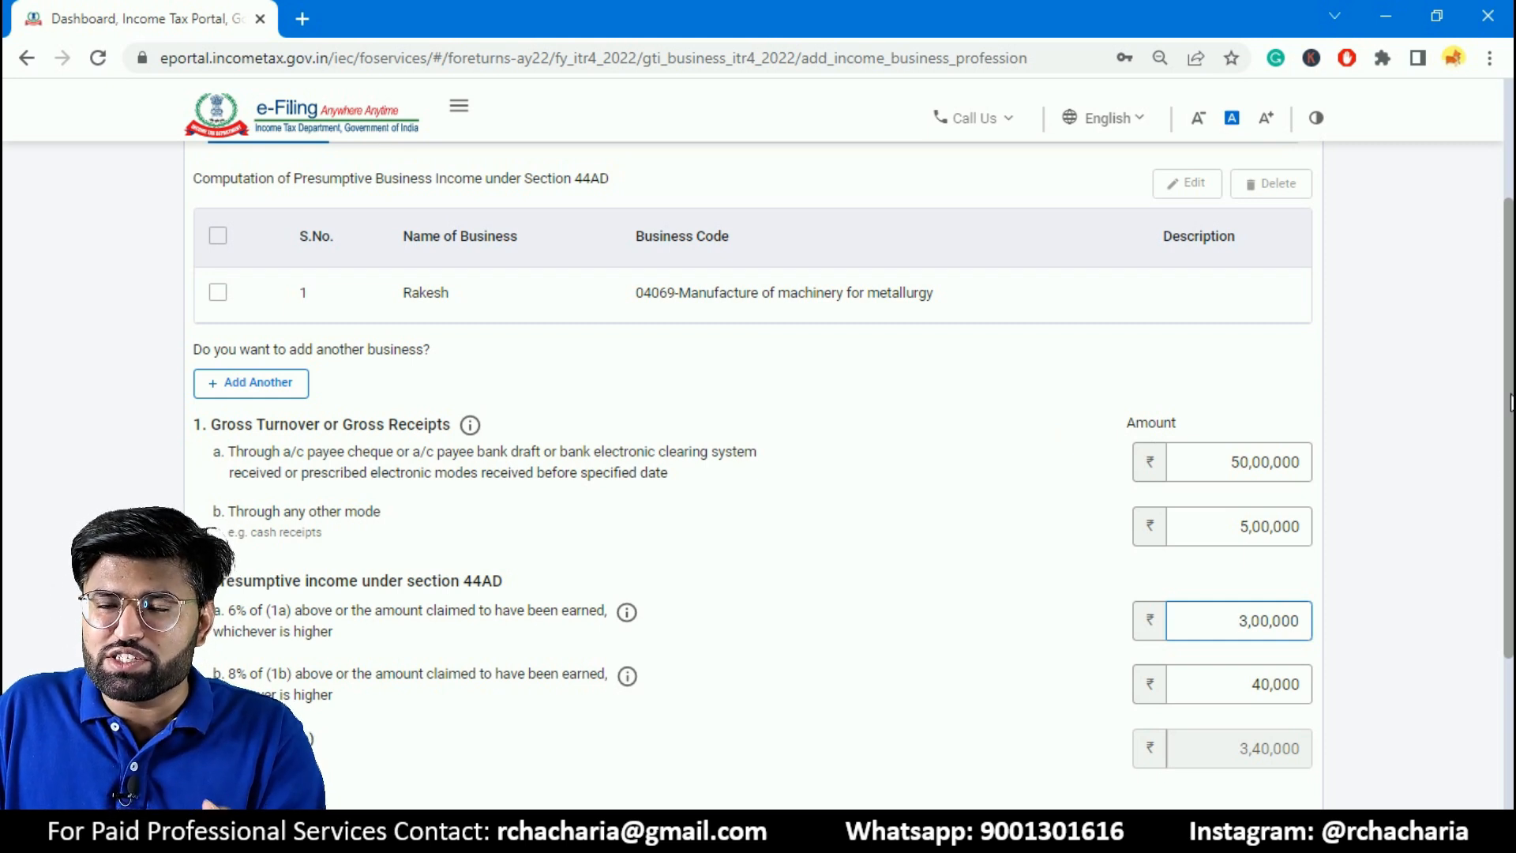
scroll(1306, 294, "up", 1)
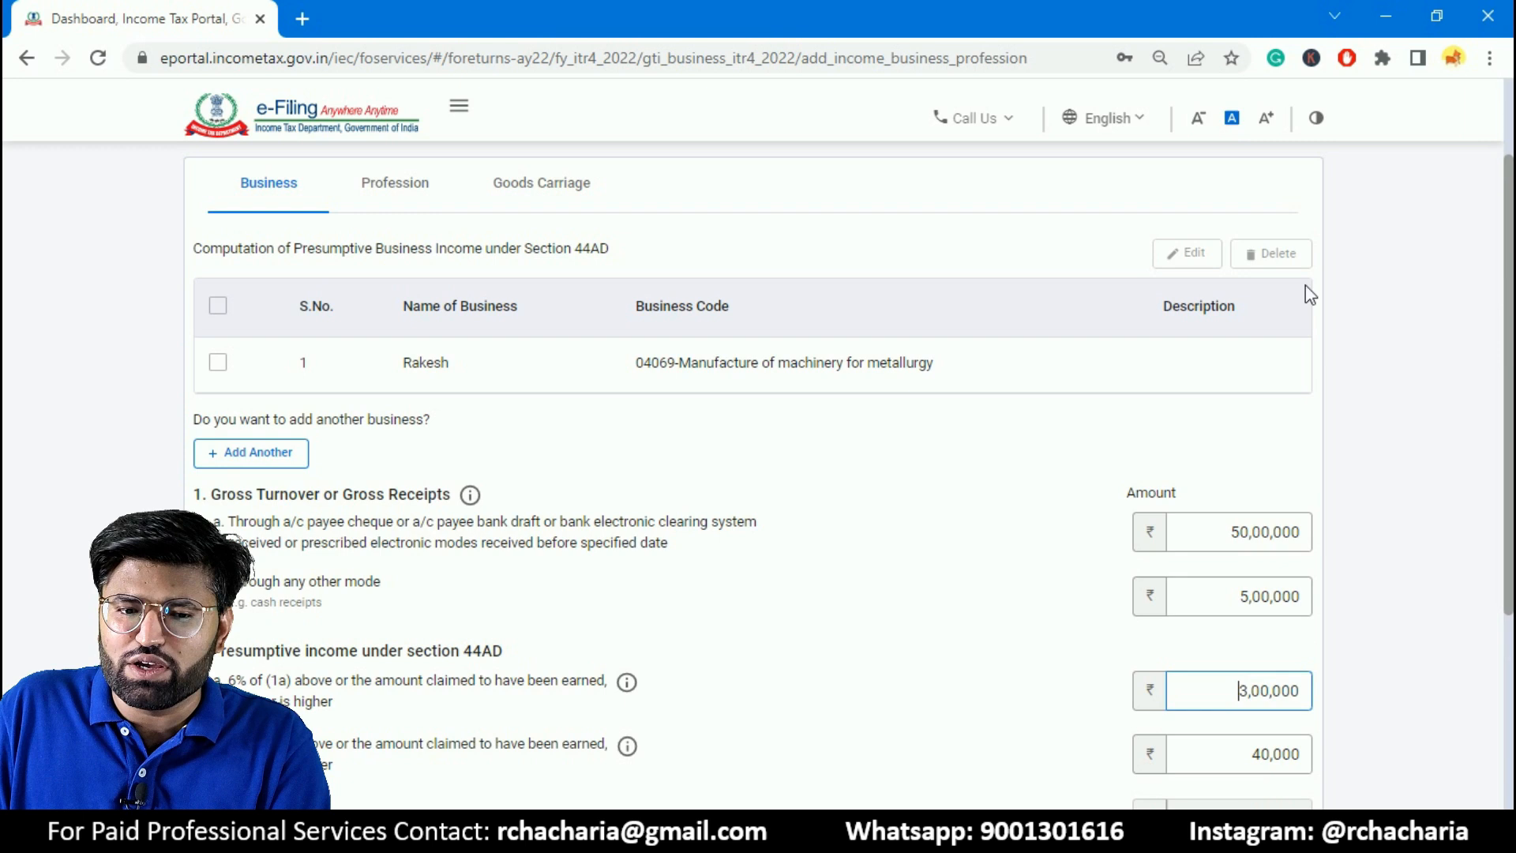
- Add a profession under section 44ADA with the business name R and business code 14003-Data processing
left_click(433, 200)
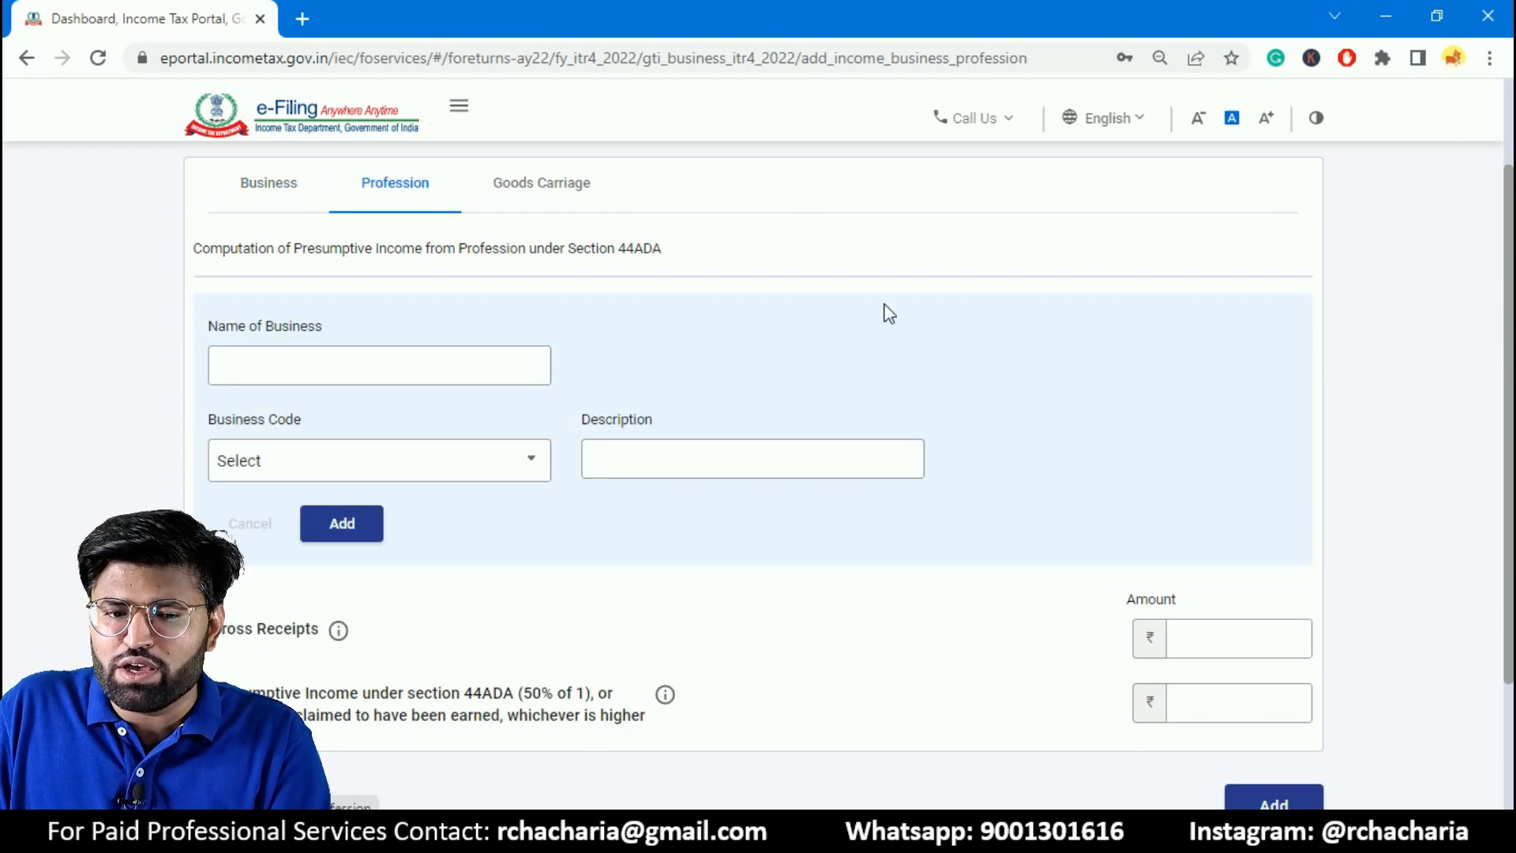
left_click(342, 370)
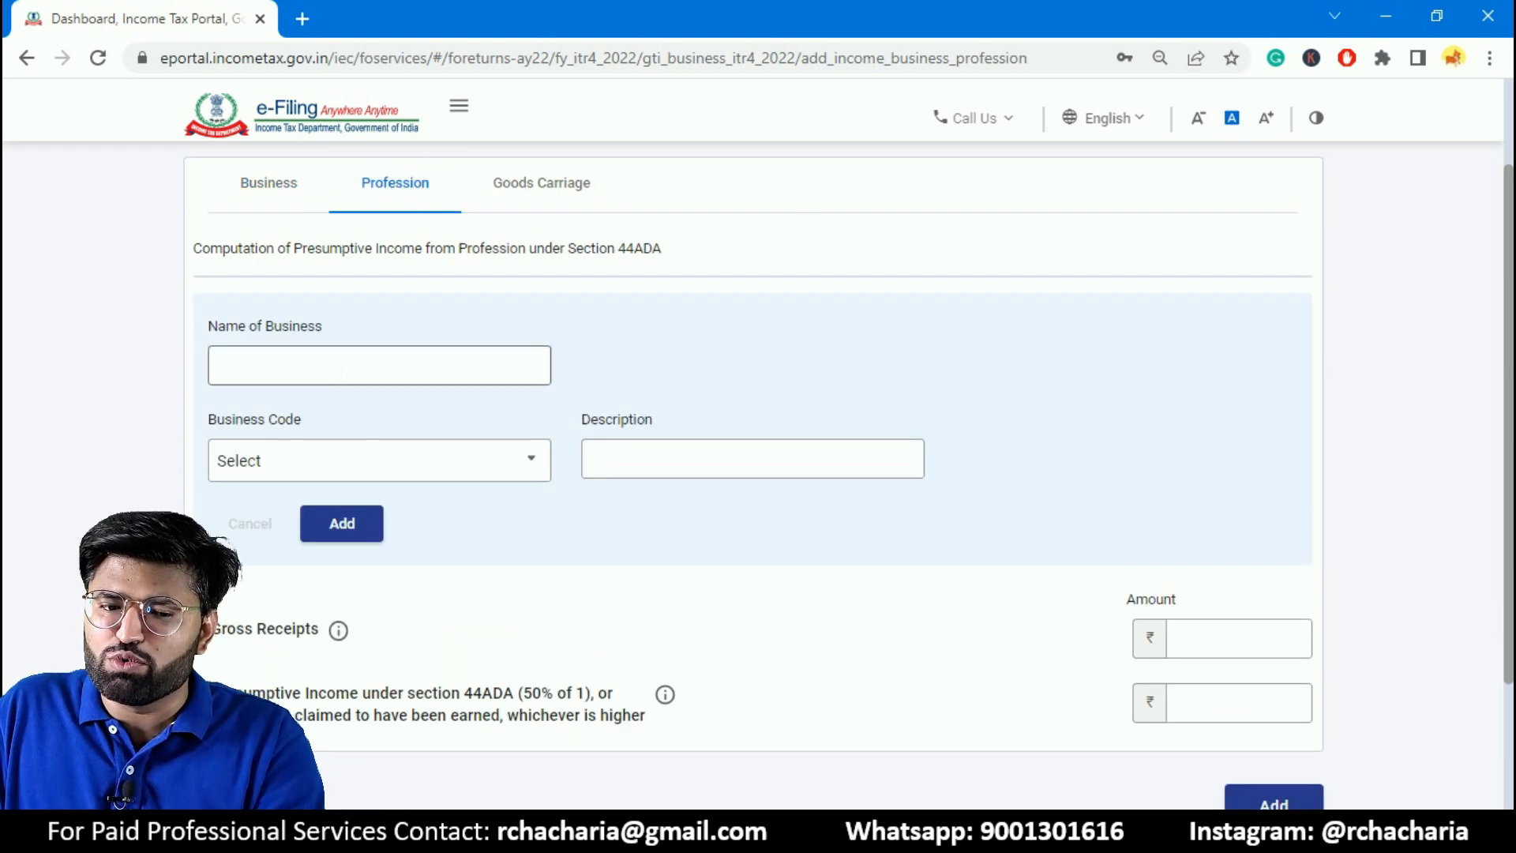
left_click(352, 472)
left_click(360, 686)
left_click(431, 360)
type("R")
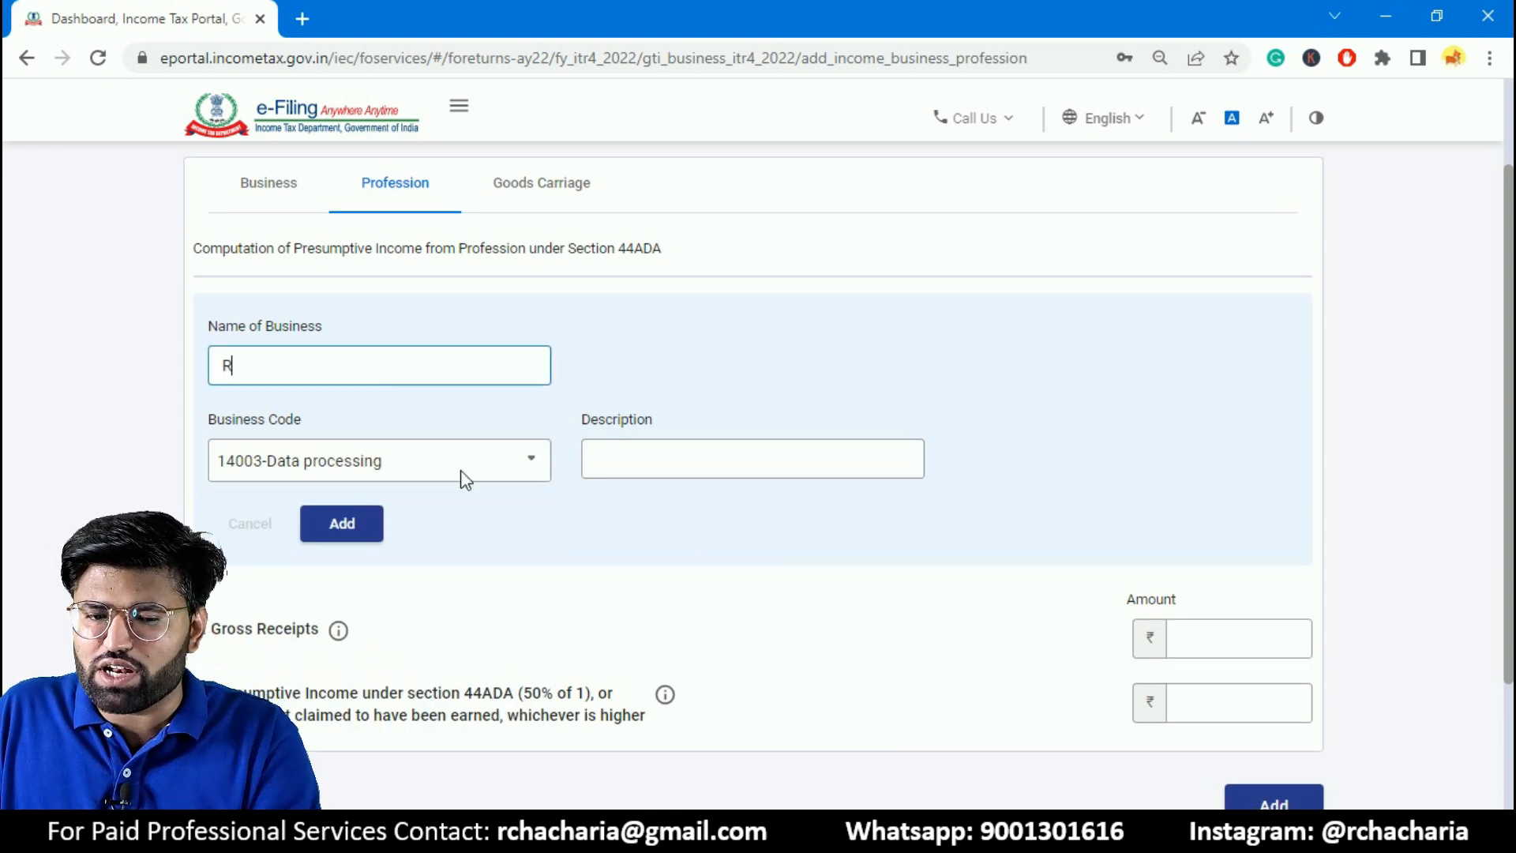
left_click(340, 534)
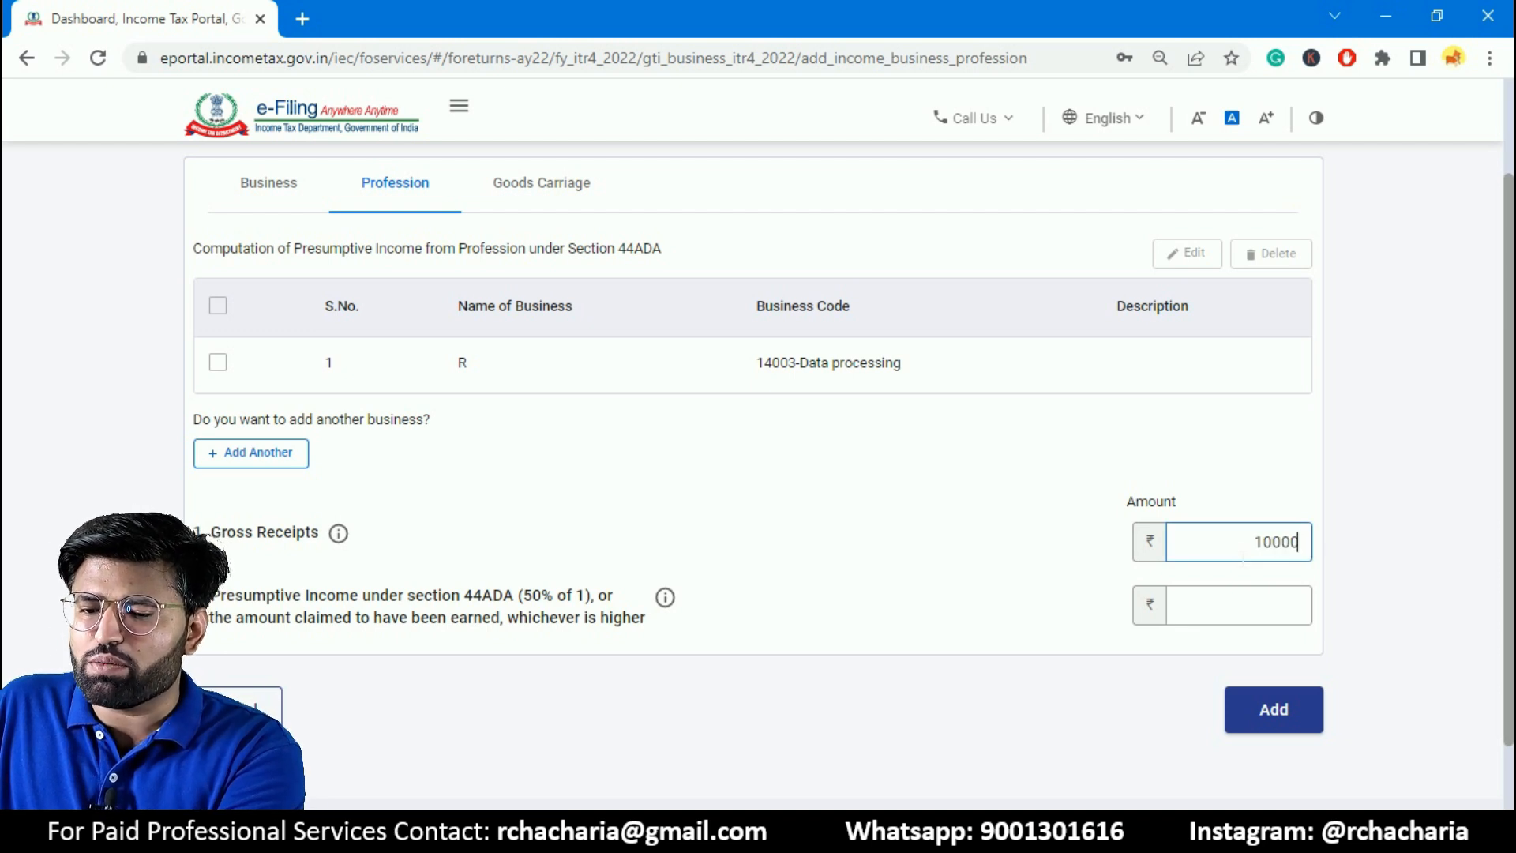
- Set the profession's gross receipts to ₹10,00,000 and presumptive income under section 44ADA to ₹5,00,000, and save the business or profession income
left_click(1249, 620)
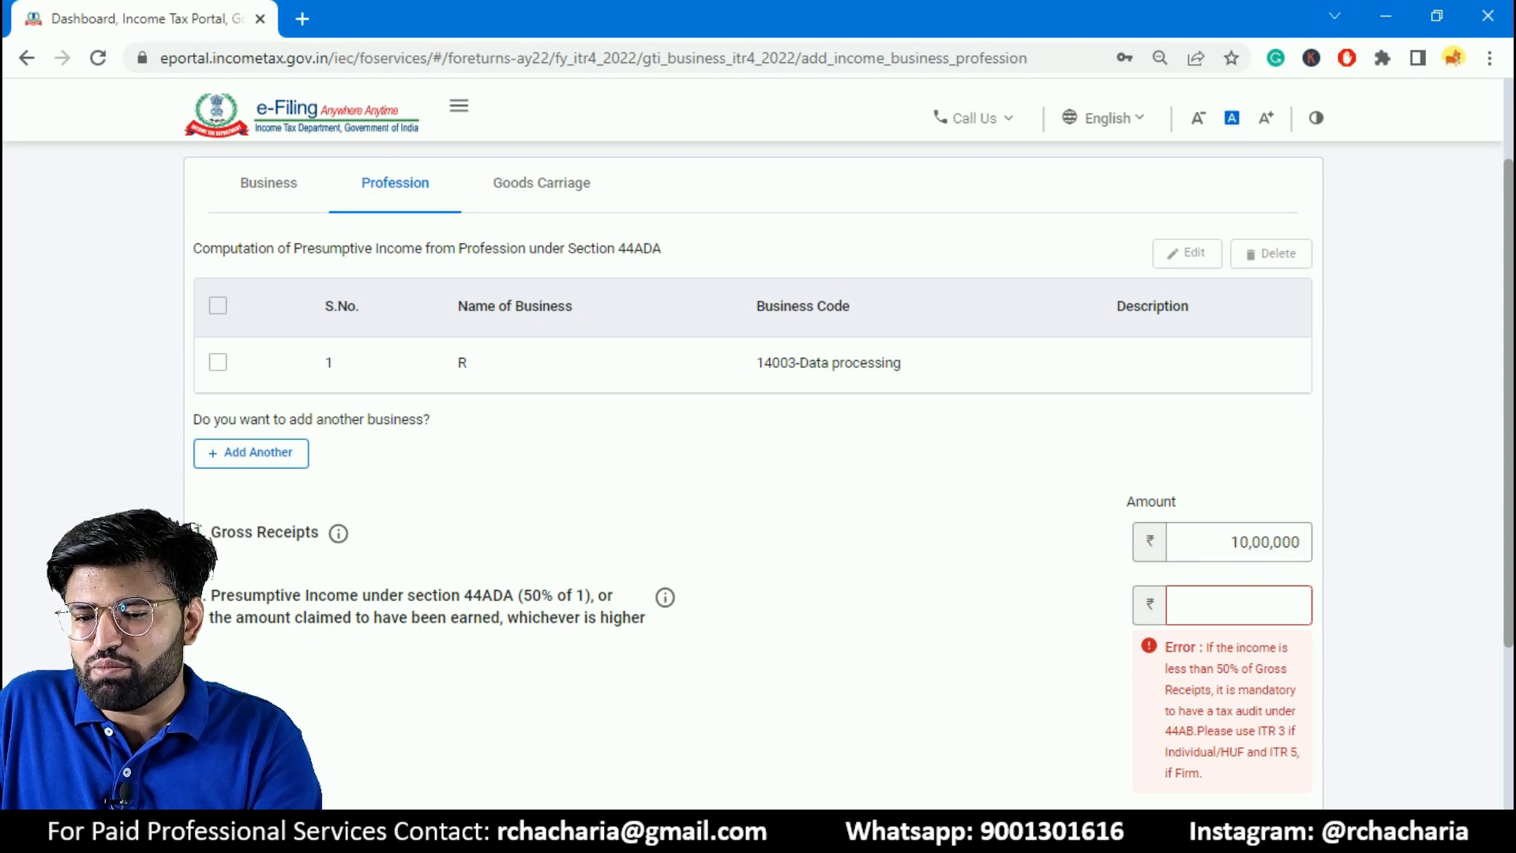
left_click_drag(1215, 669, 1248, 669)
left_click(1250, 616)
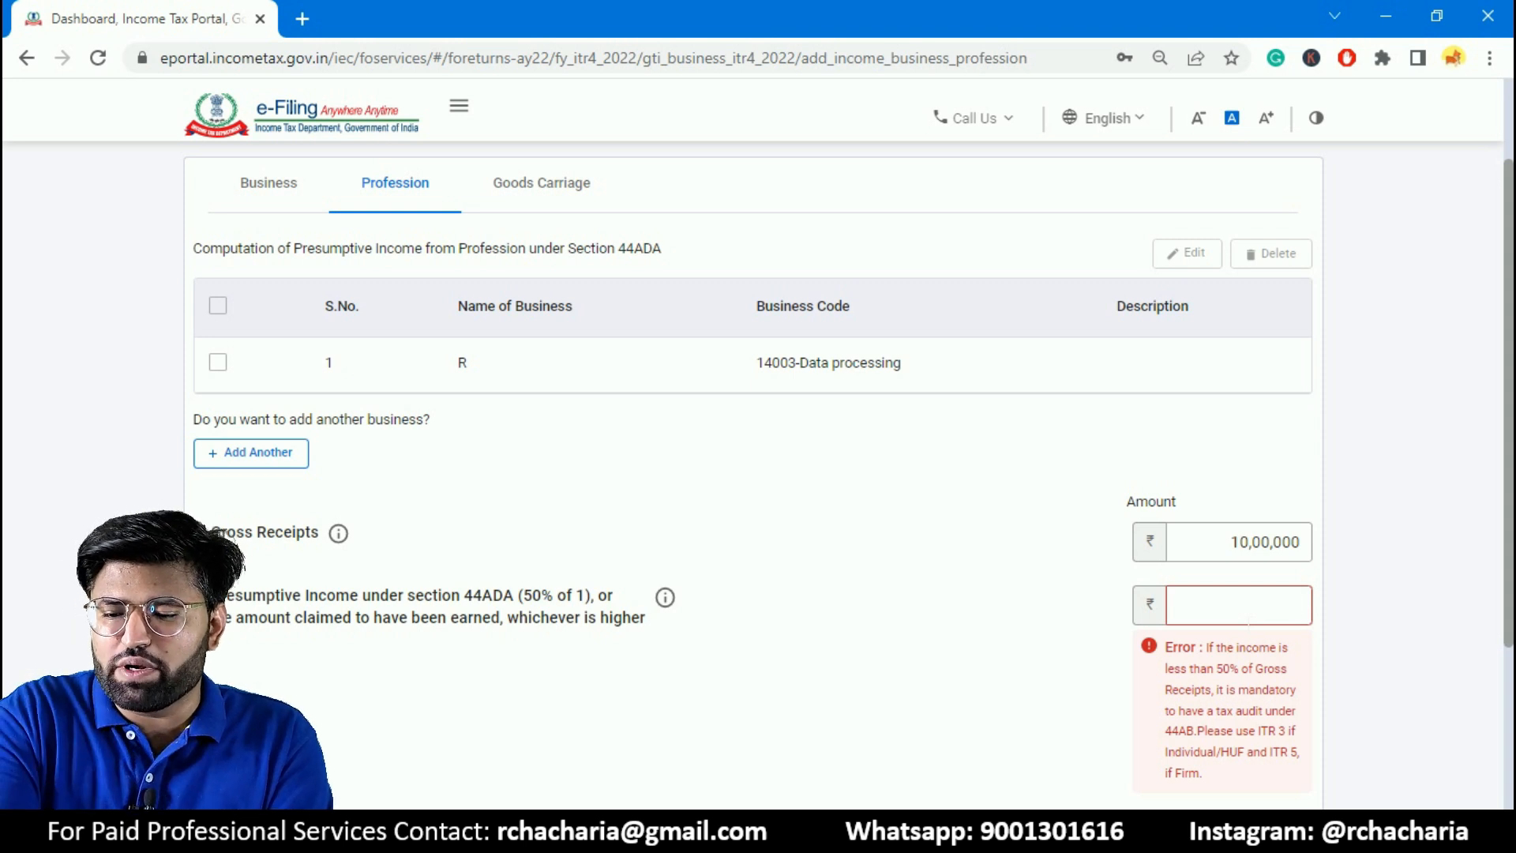
type("00000")
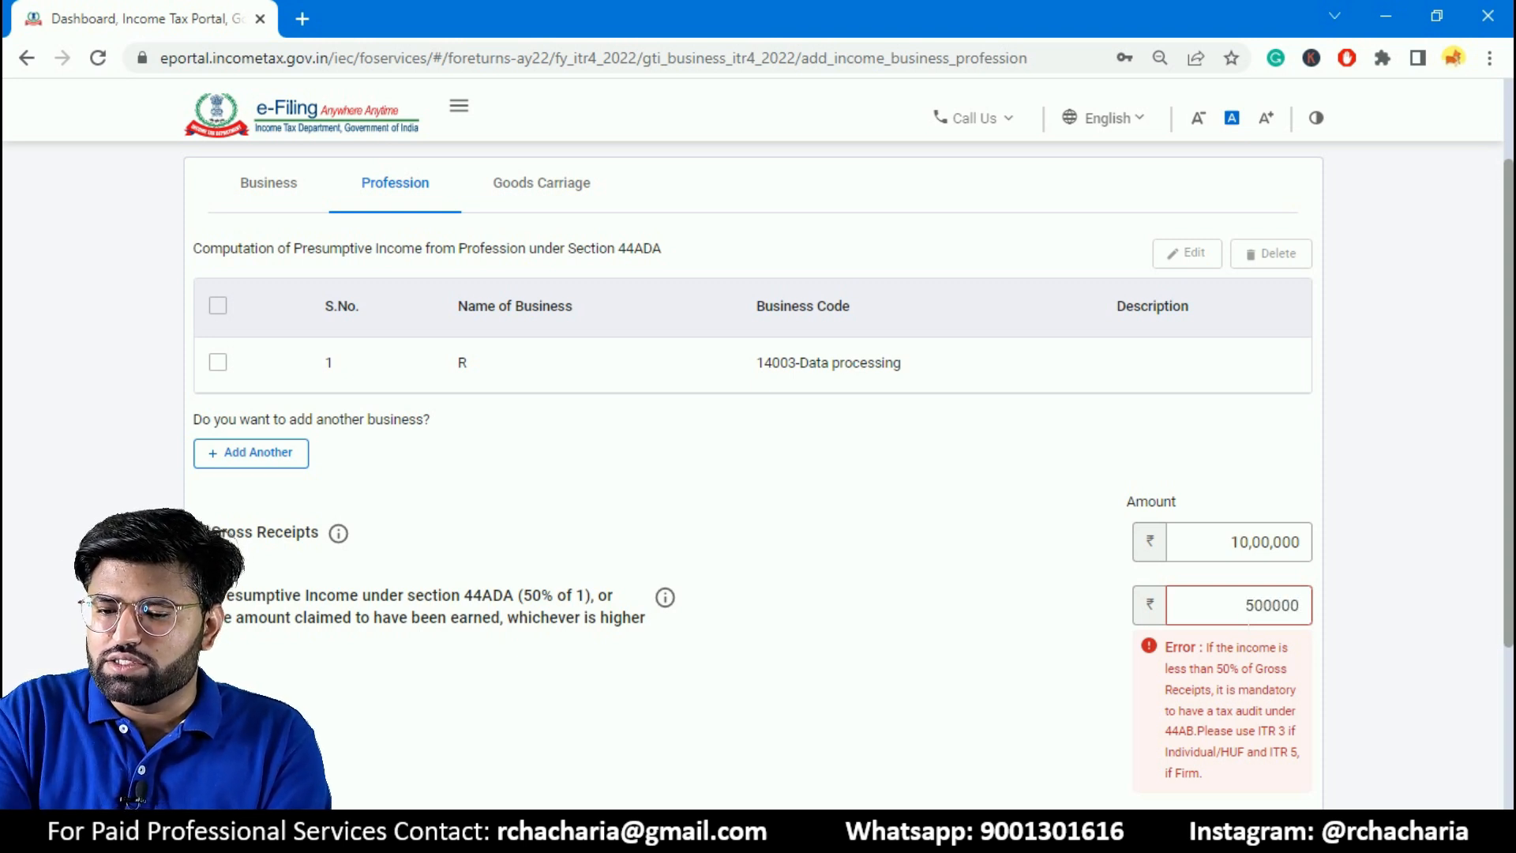
left_click(946, 616)
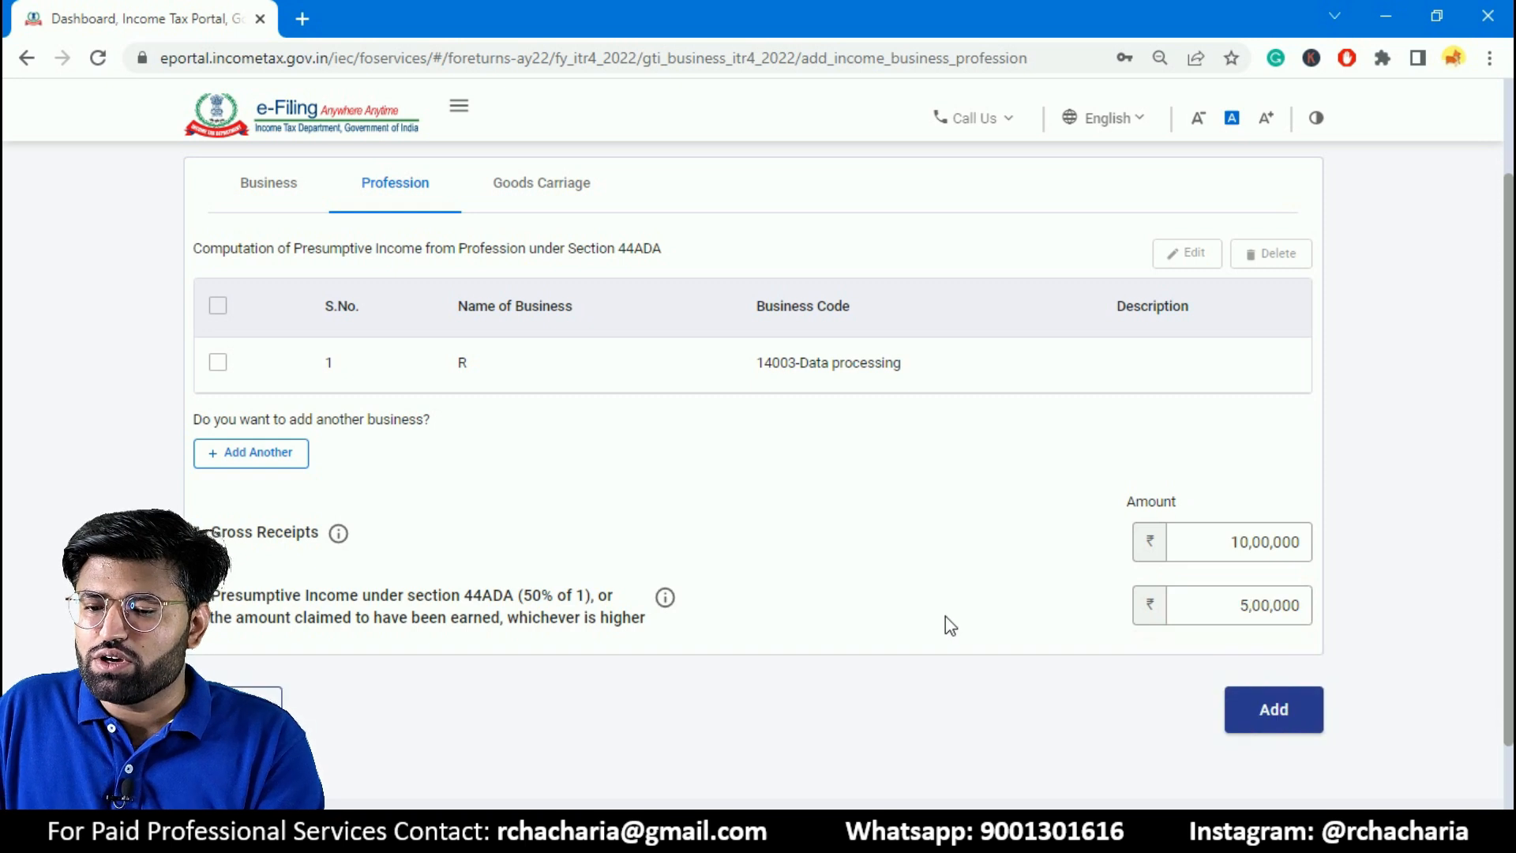
left_click(1303, 729)
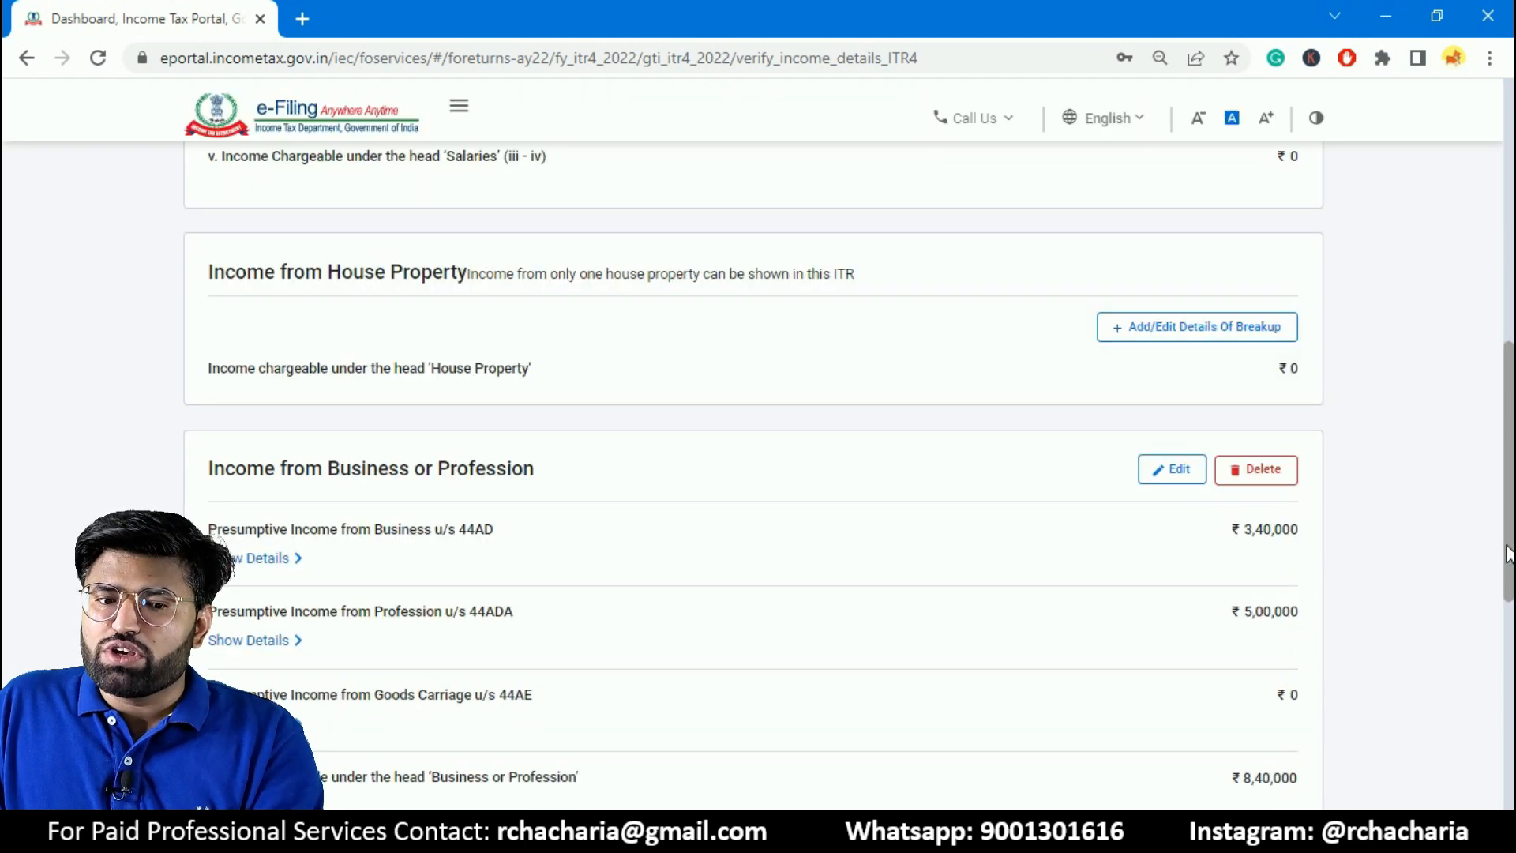
- Review the Income from Business or Profession summary and start adding details of income from other sources
left_click_drag(1509, 552, 1486, 606)
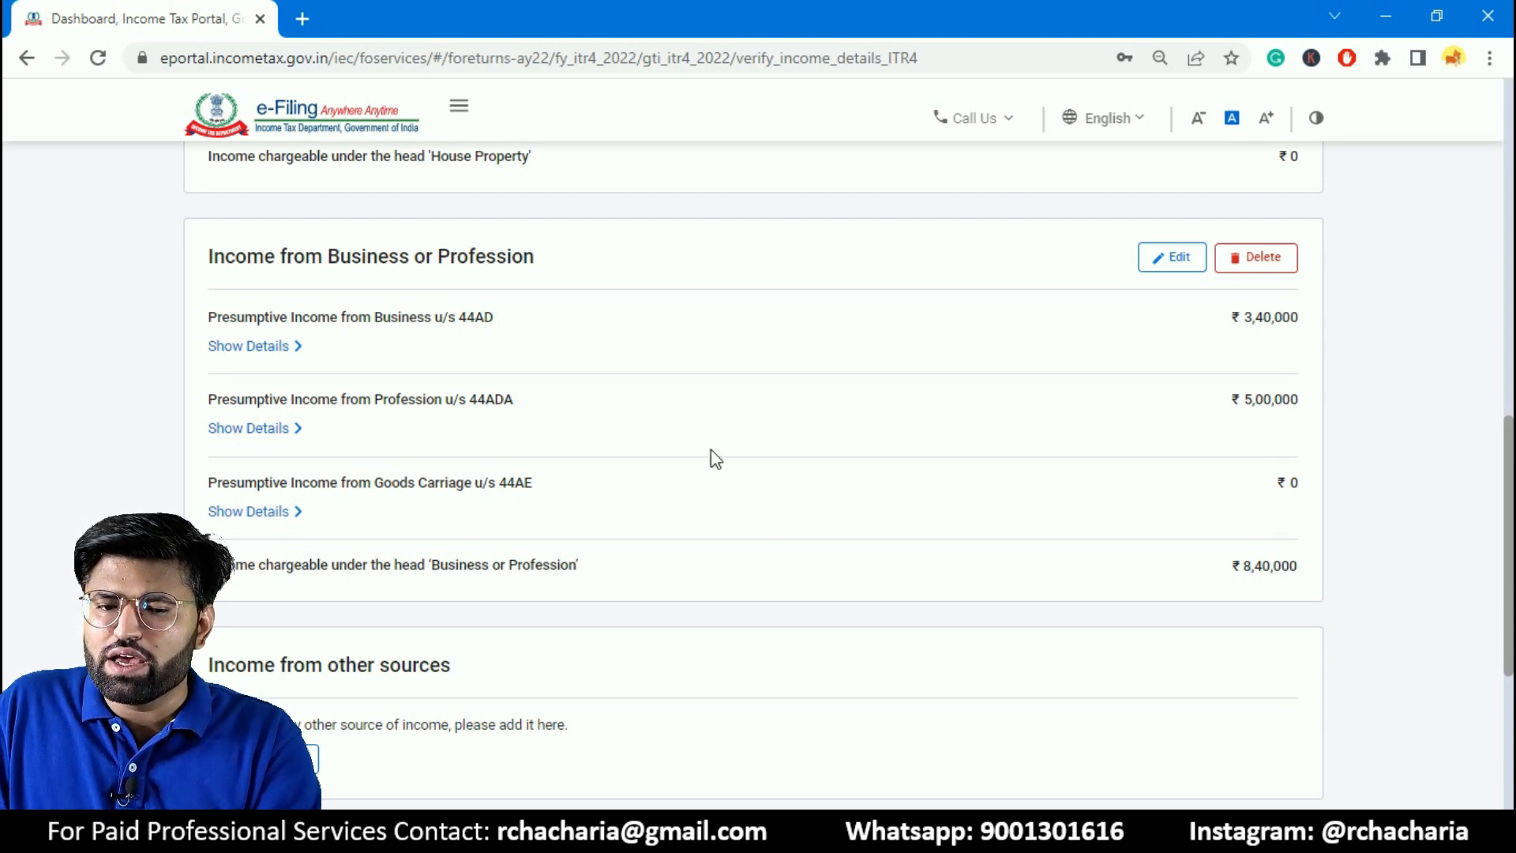
scroll(1105, 441, "down", 3)
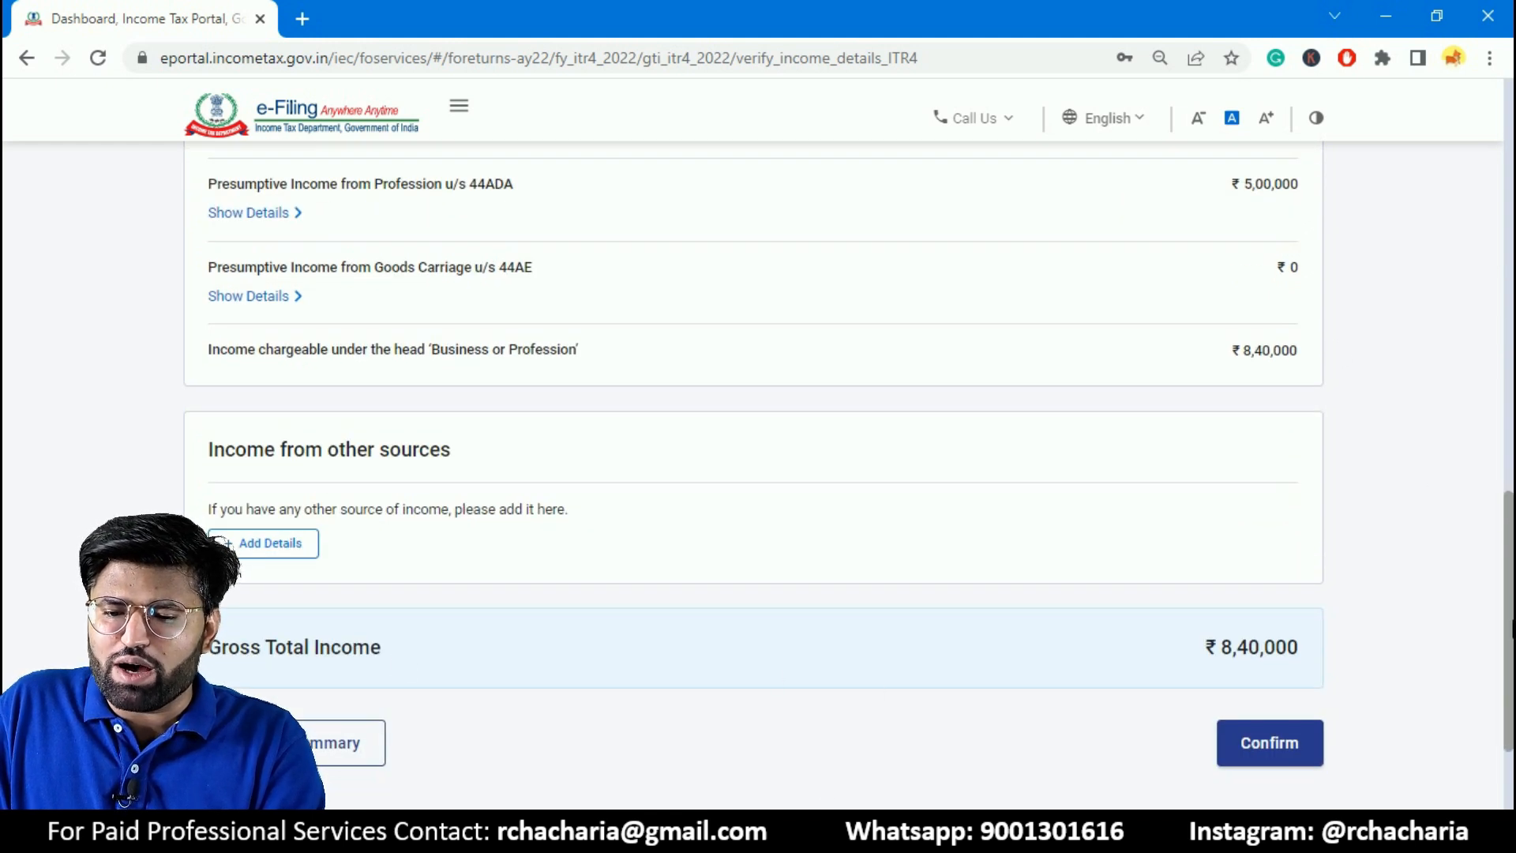
left_click(1259, 763)
scroll(1258, 763, "up", 3)
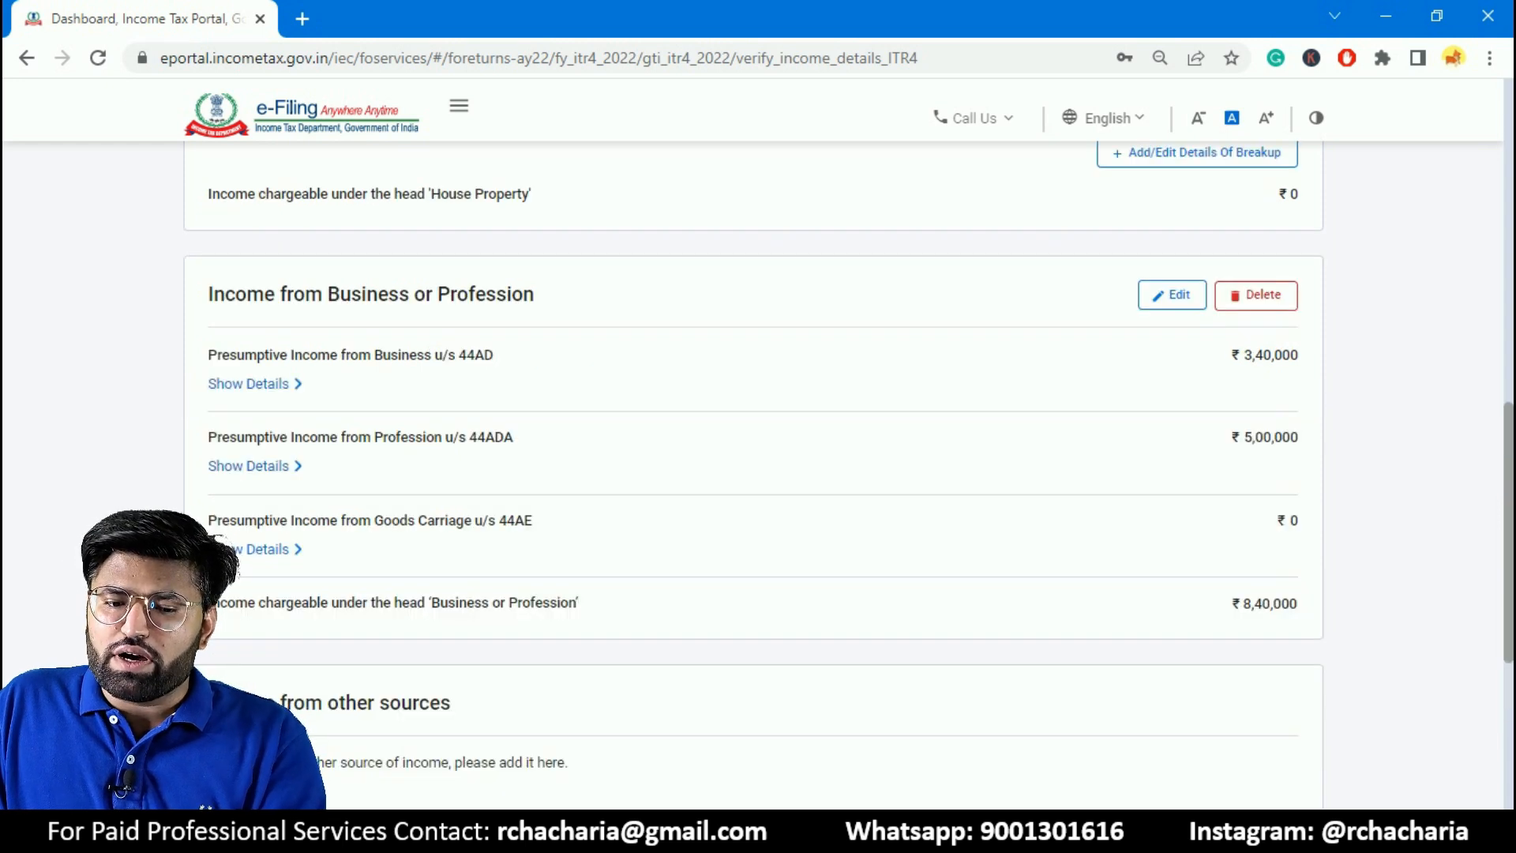
scroll(532, 643, "down", 2)
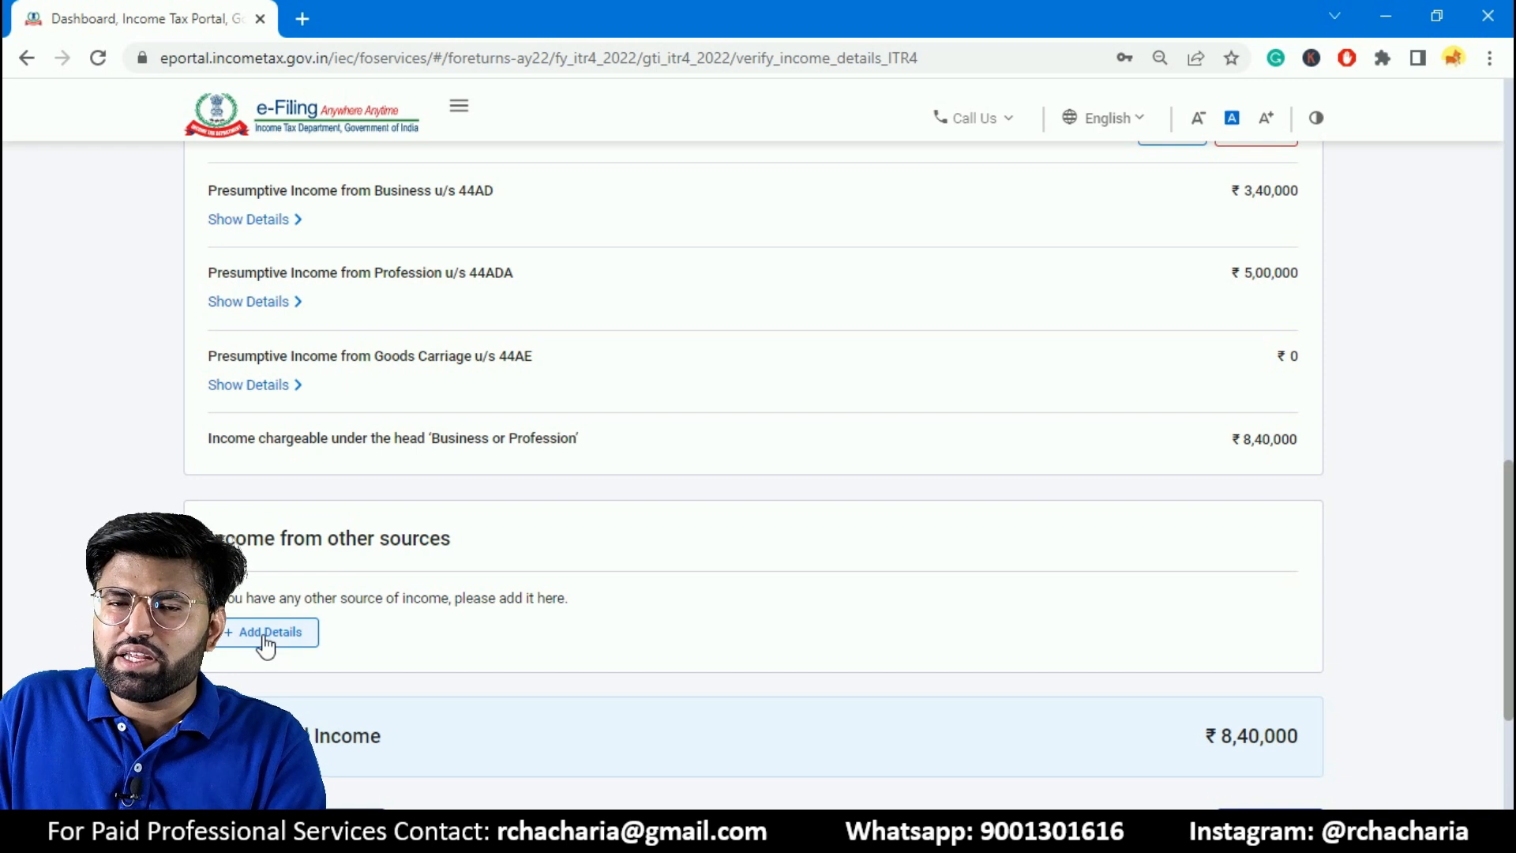
left_click(265, 636)
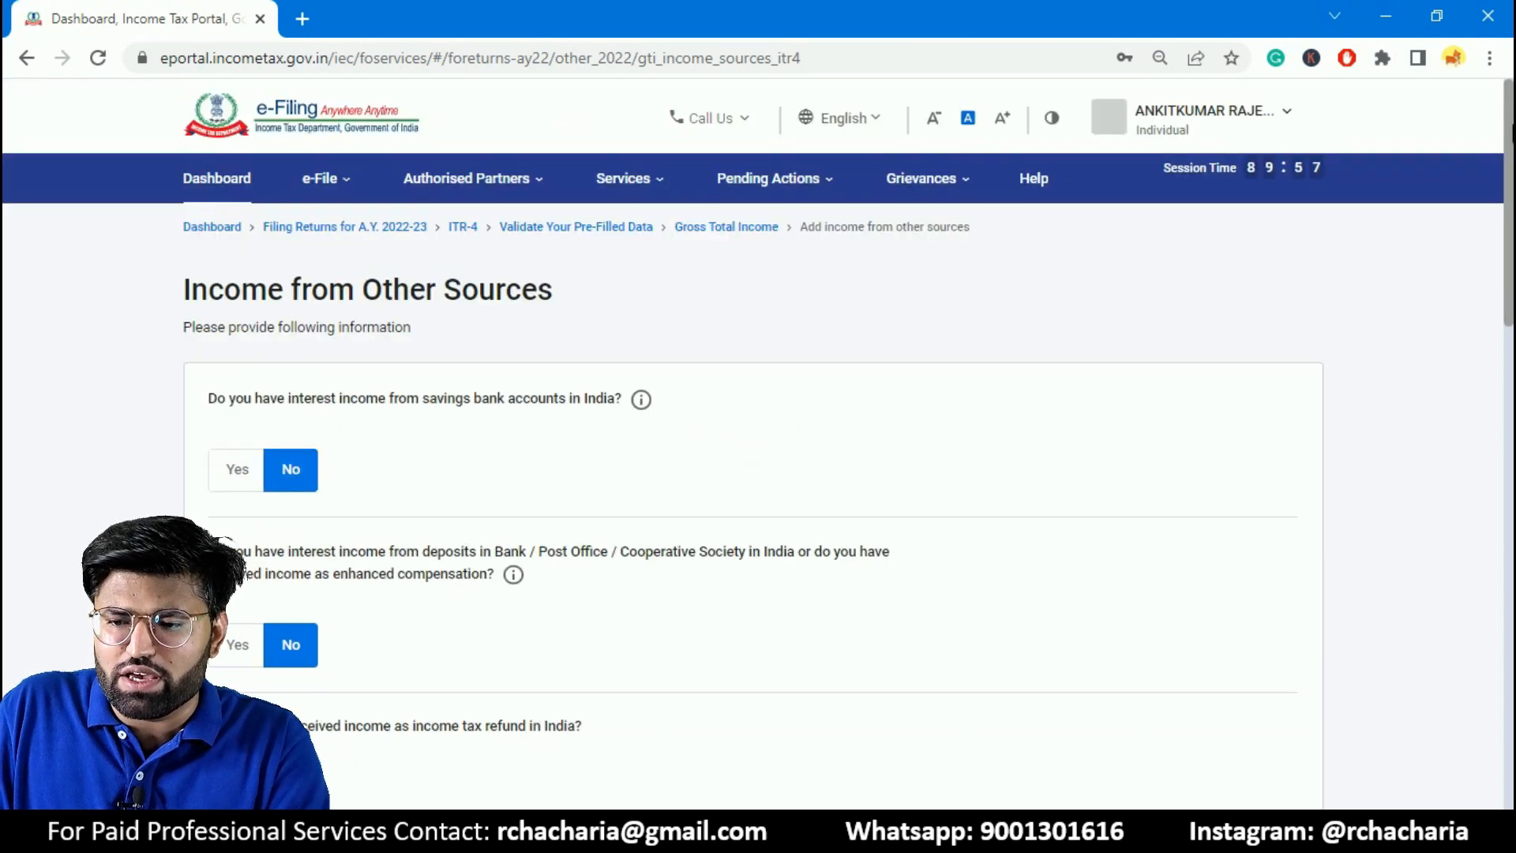
- Answer Yes to interest income from savings bank accounts in India and set the amount to ₹5,000
scroll(1105, 213, "down", 2)
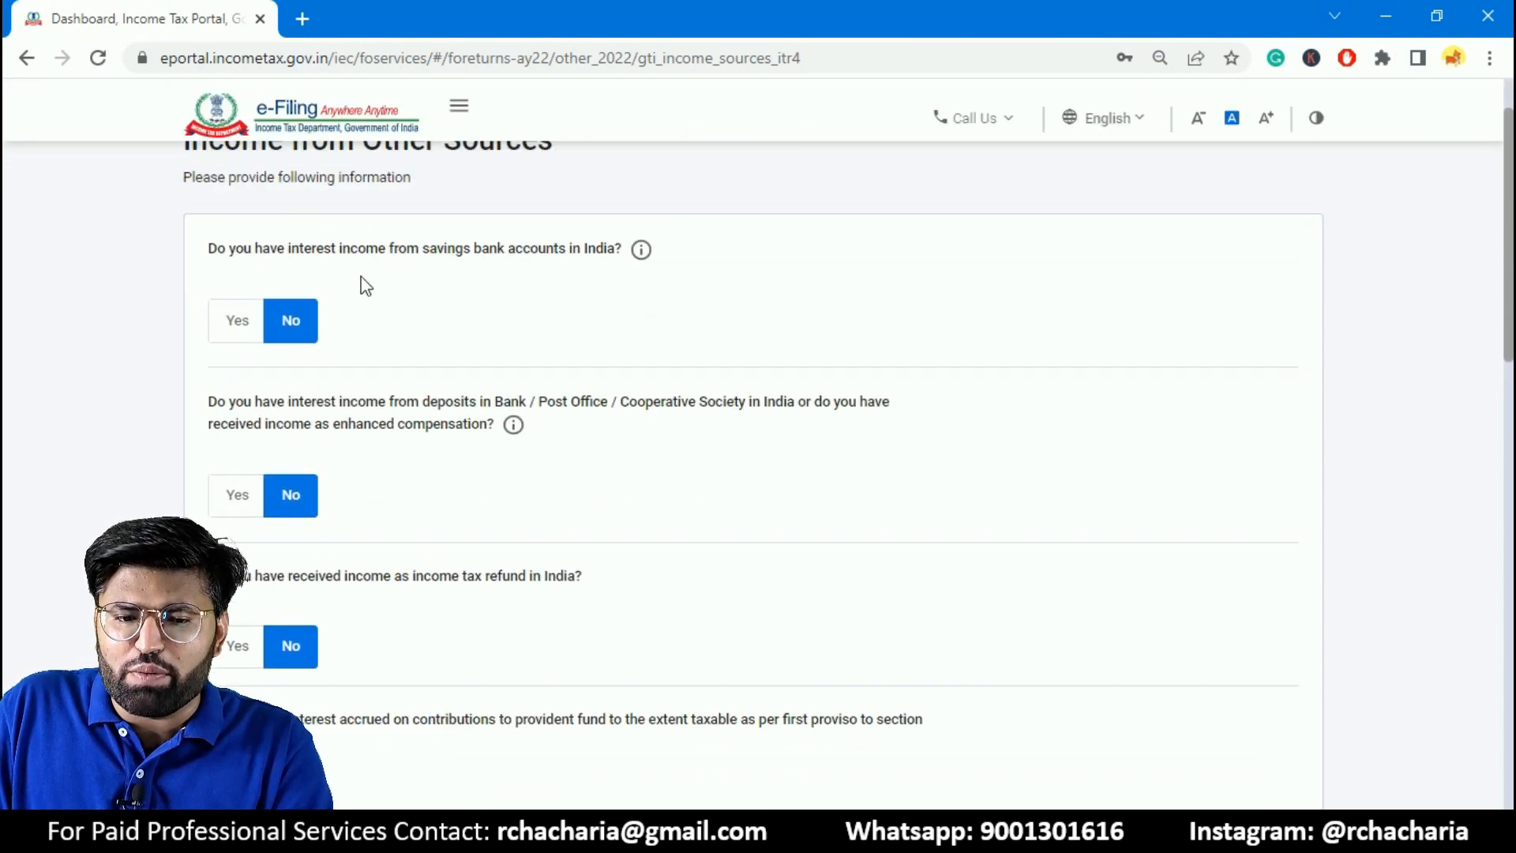
left_click(249, 327)
left_click(292, 327)
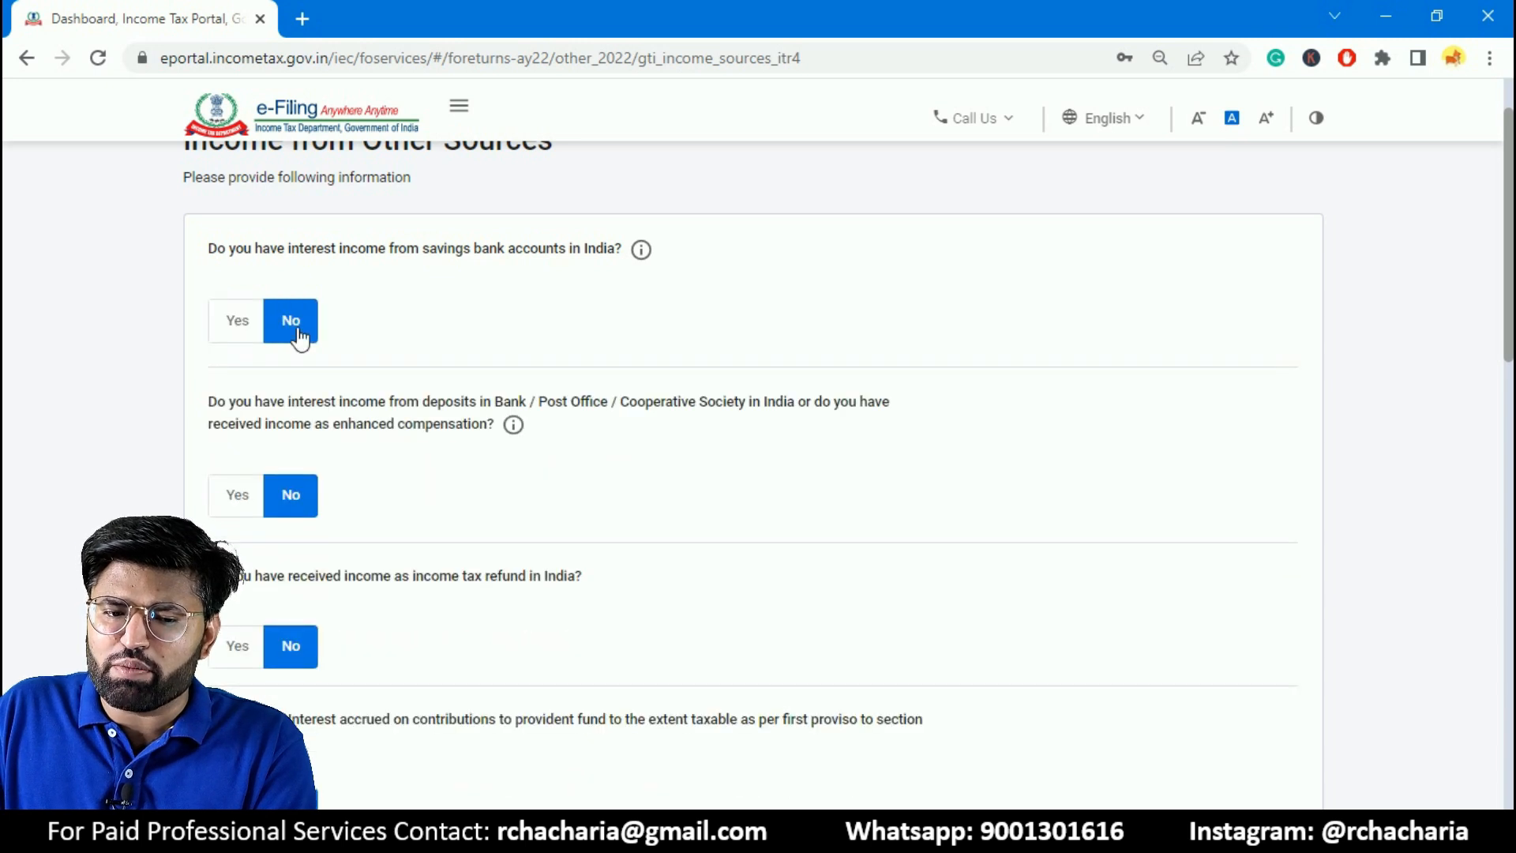
left_click(254, 336)
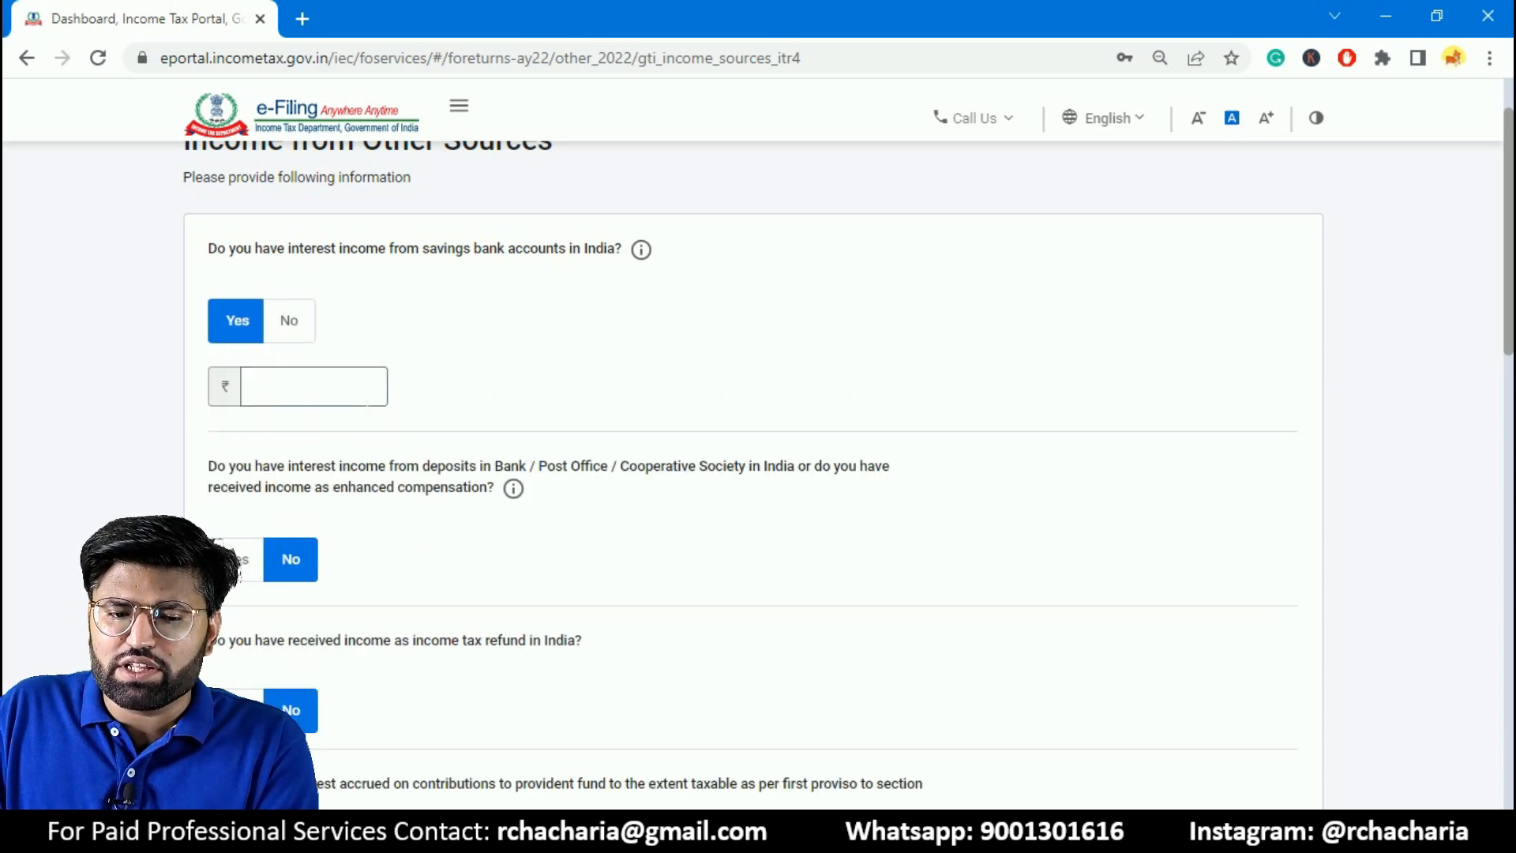
type("5000")
left_click(566, 382)
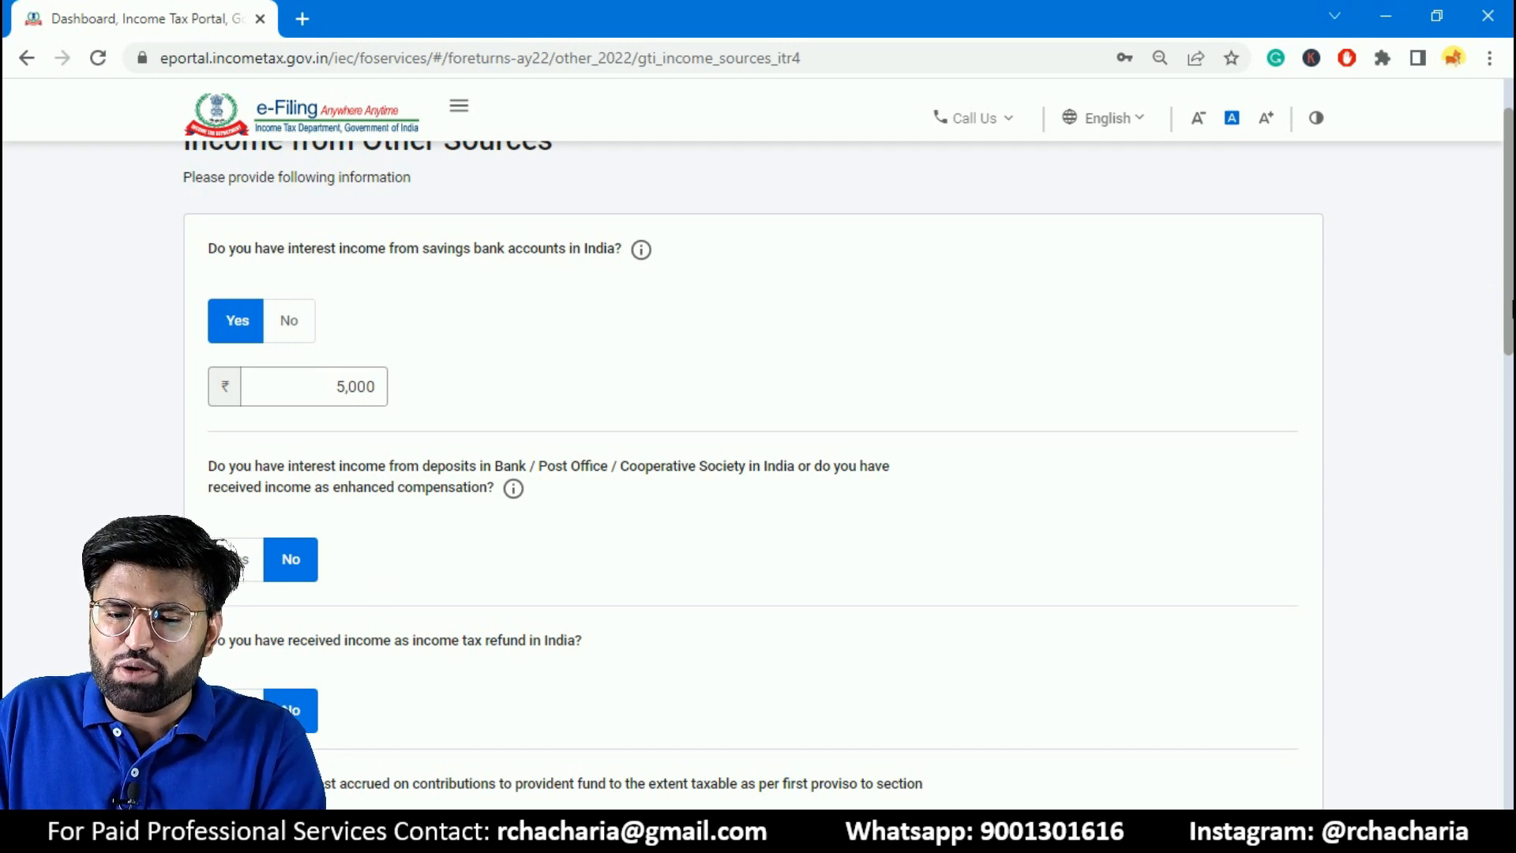
- Review the remaining other-income questions from deposits to dividends, keep them all at No, and continue
scroll(1511, 316, "down", 1)
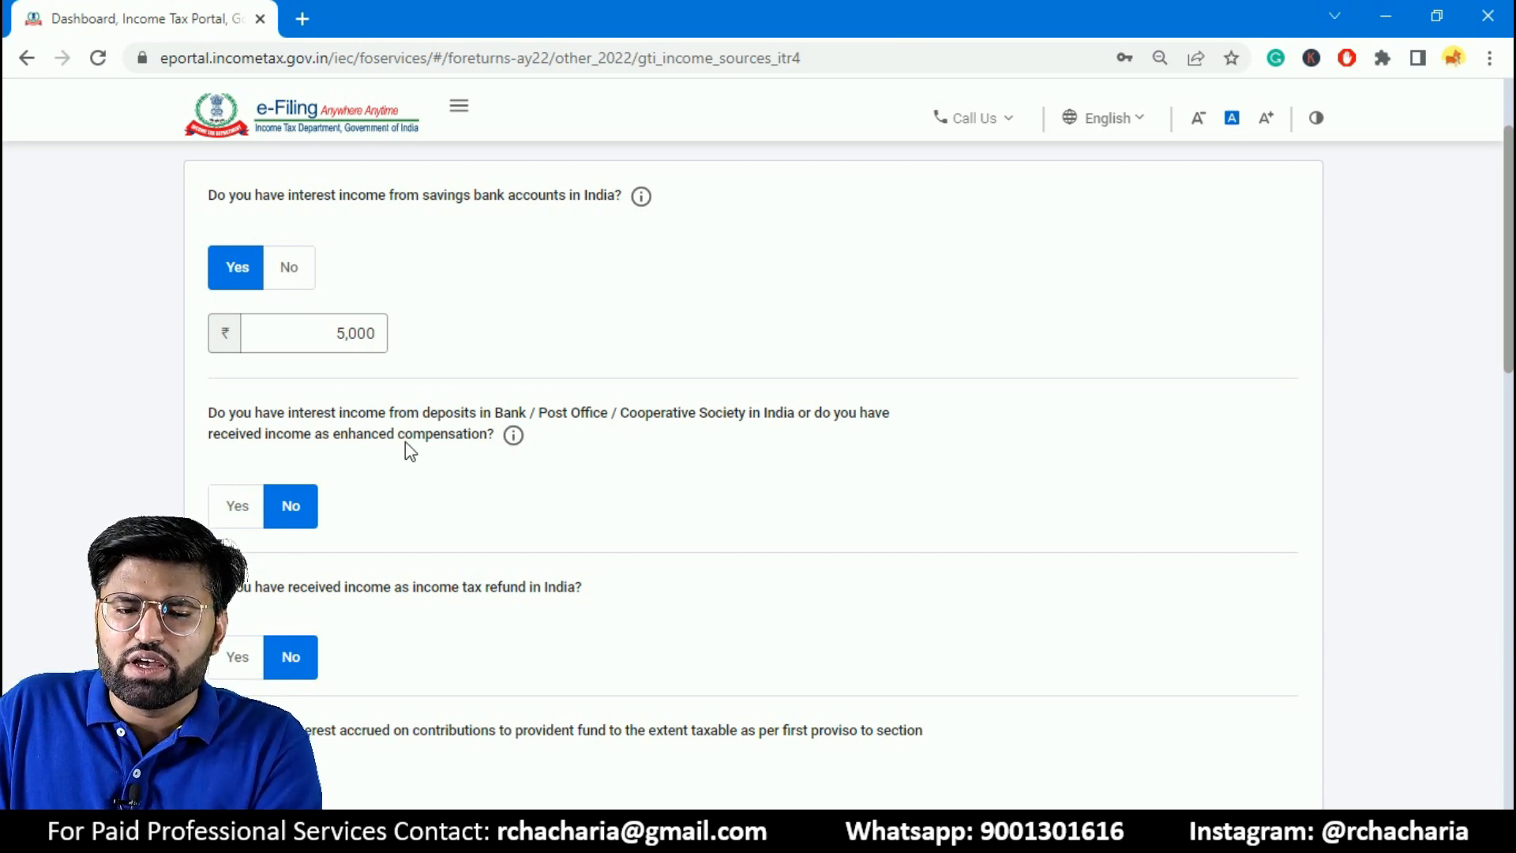
scroll(1510, 360, "down", 1)
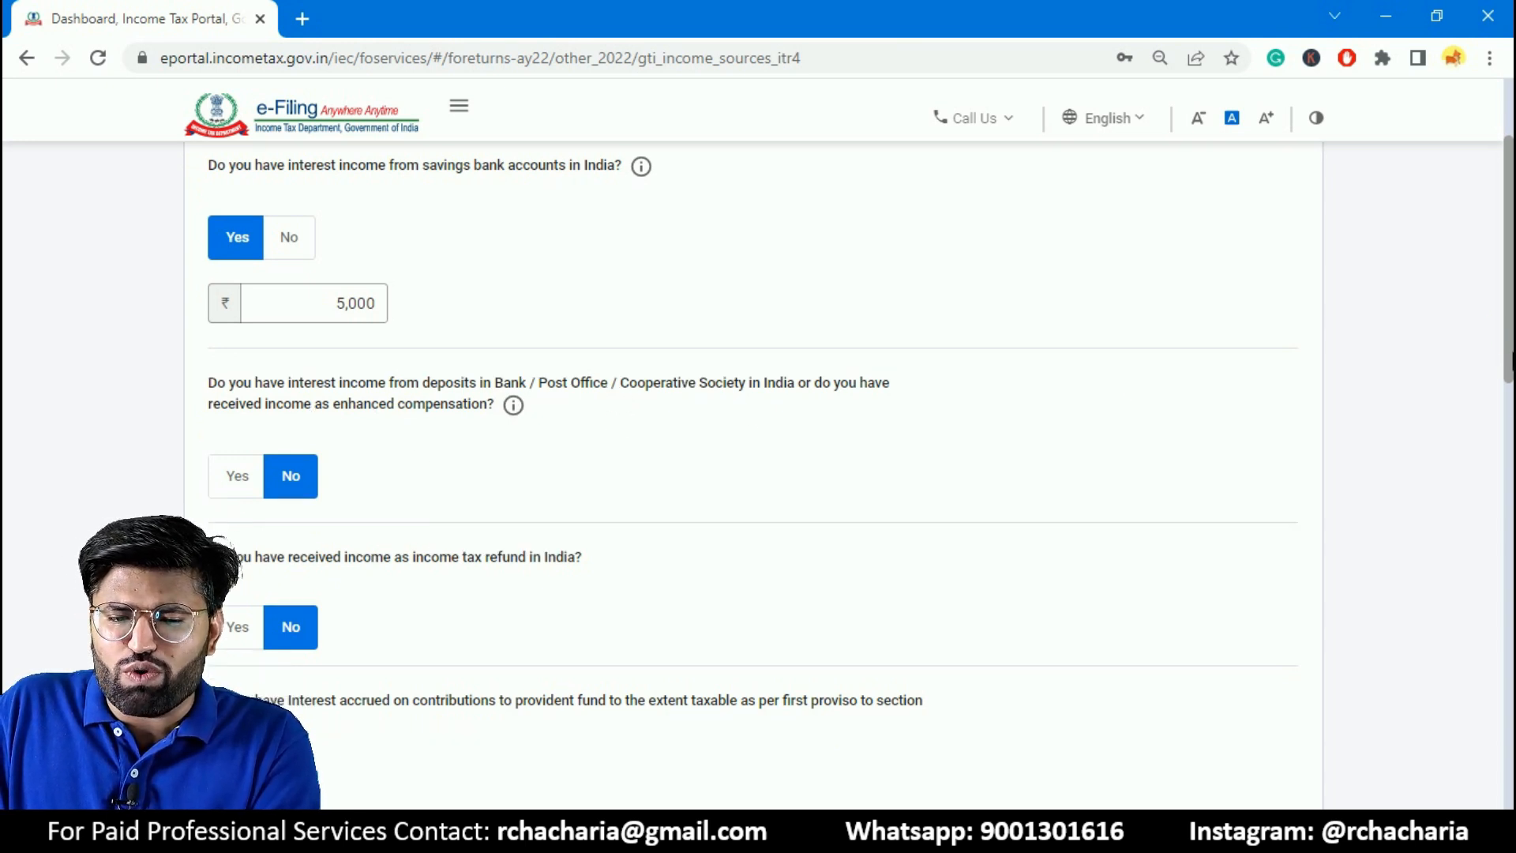
scroll(1510, 359, "down", 2)
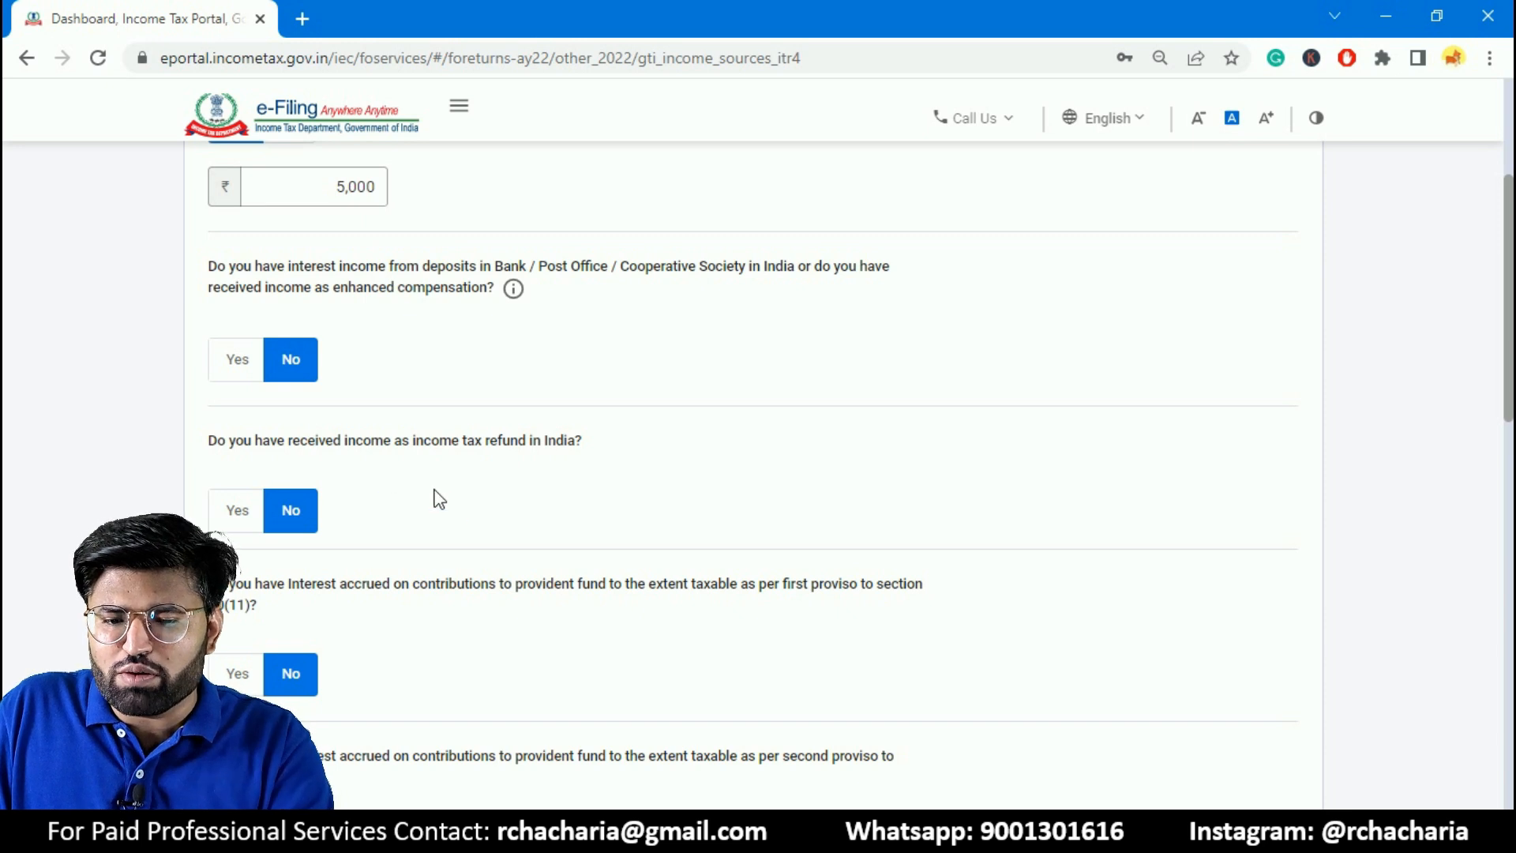
scroll(1434, 406, "down", 7)
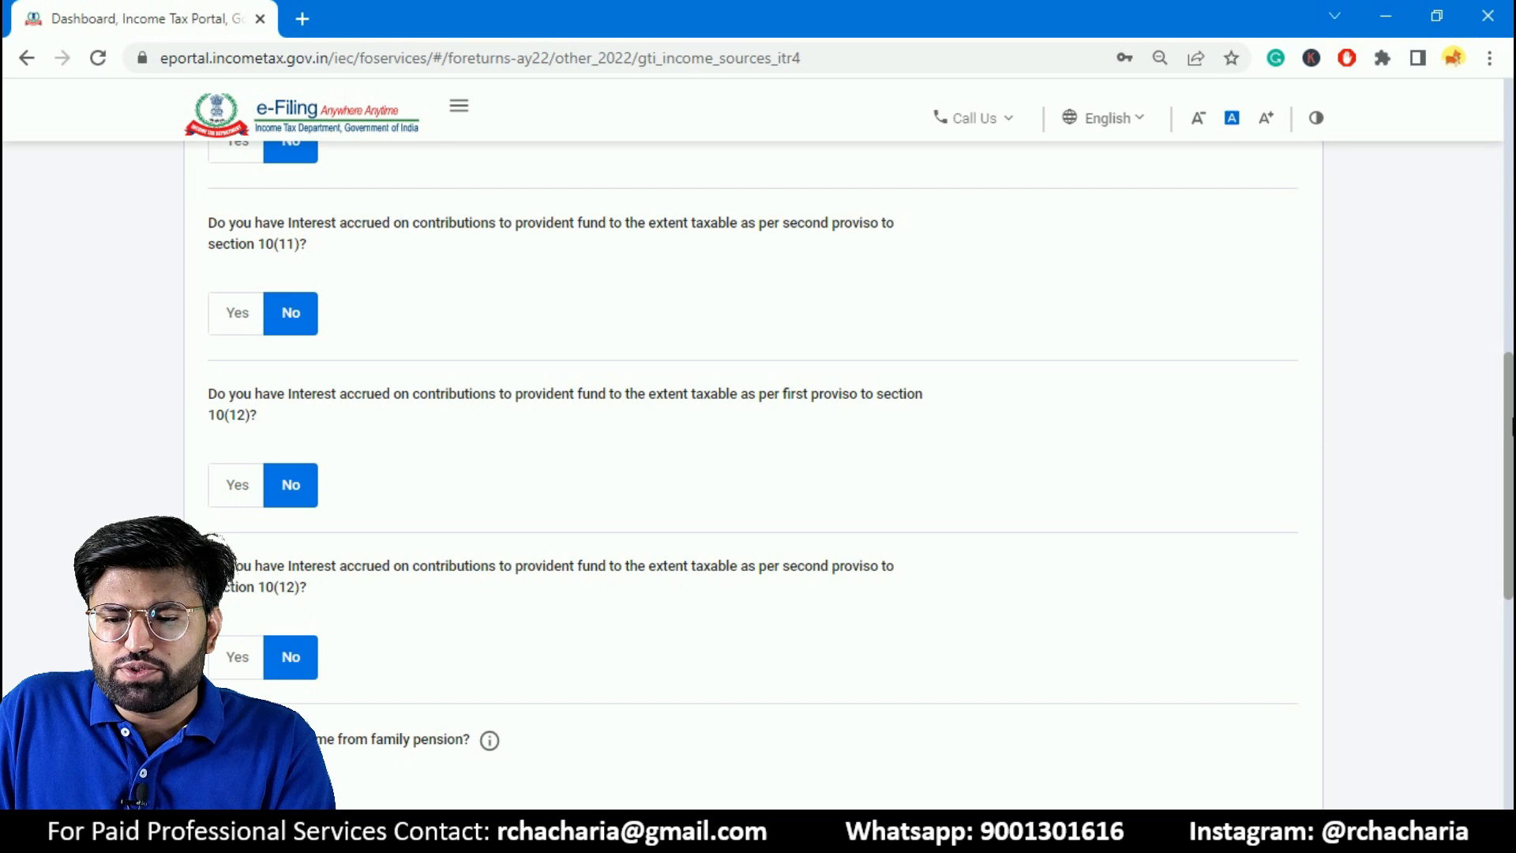
scroll(1467, 438, "down", 1)
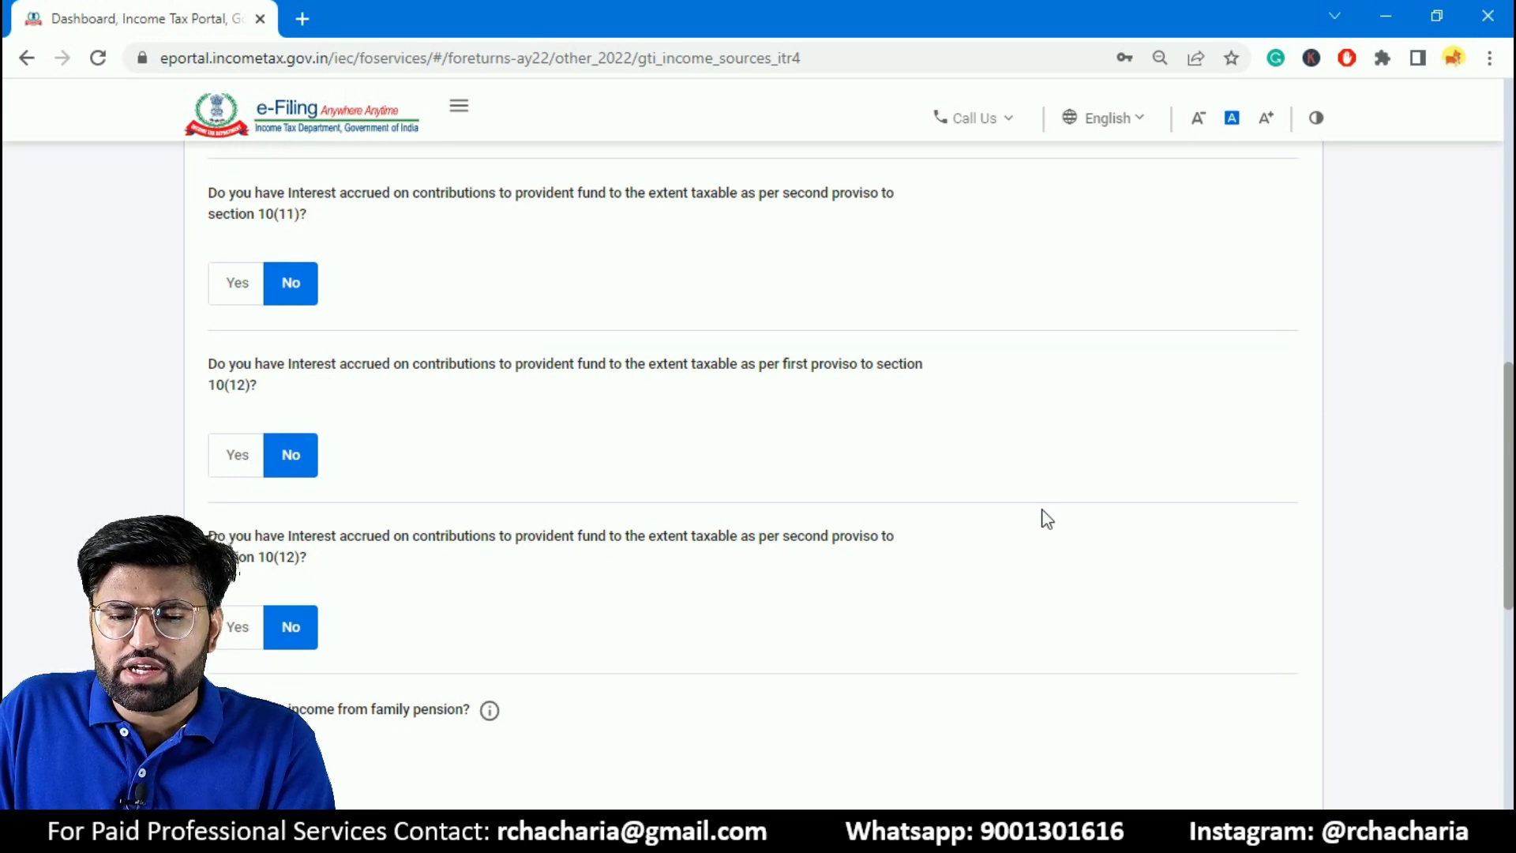
scroll(1504, 498, "down", 1)
scroll(1510, 494, "down", 1)
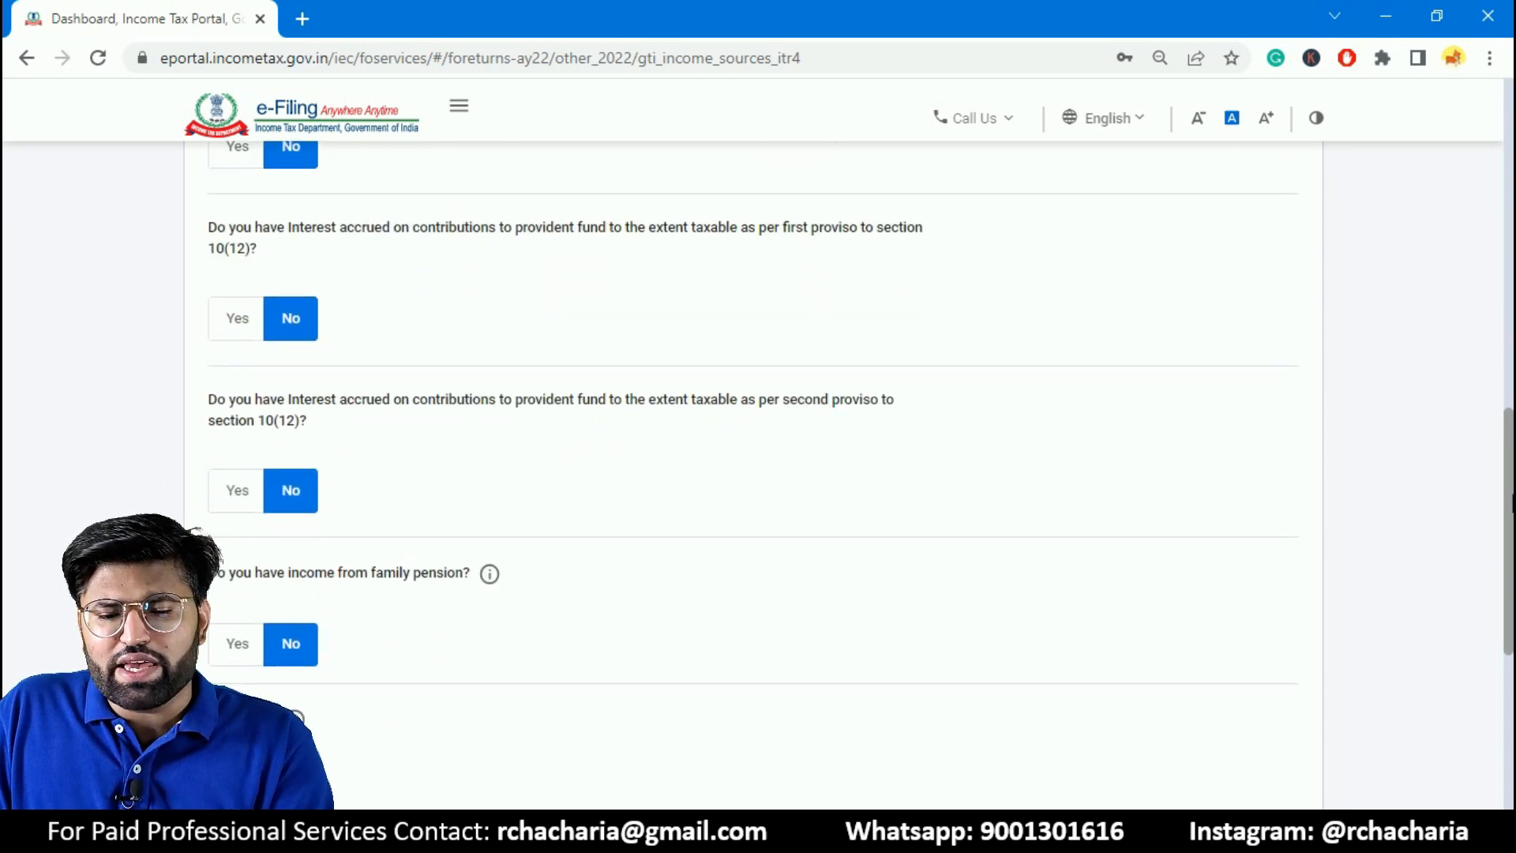
scroll(1510, 502, "down", 1)
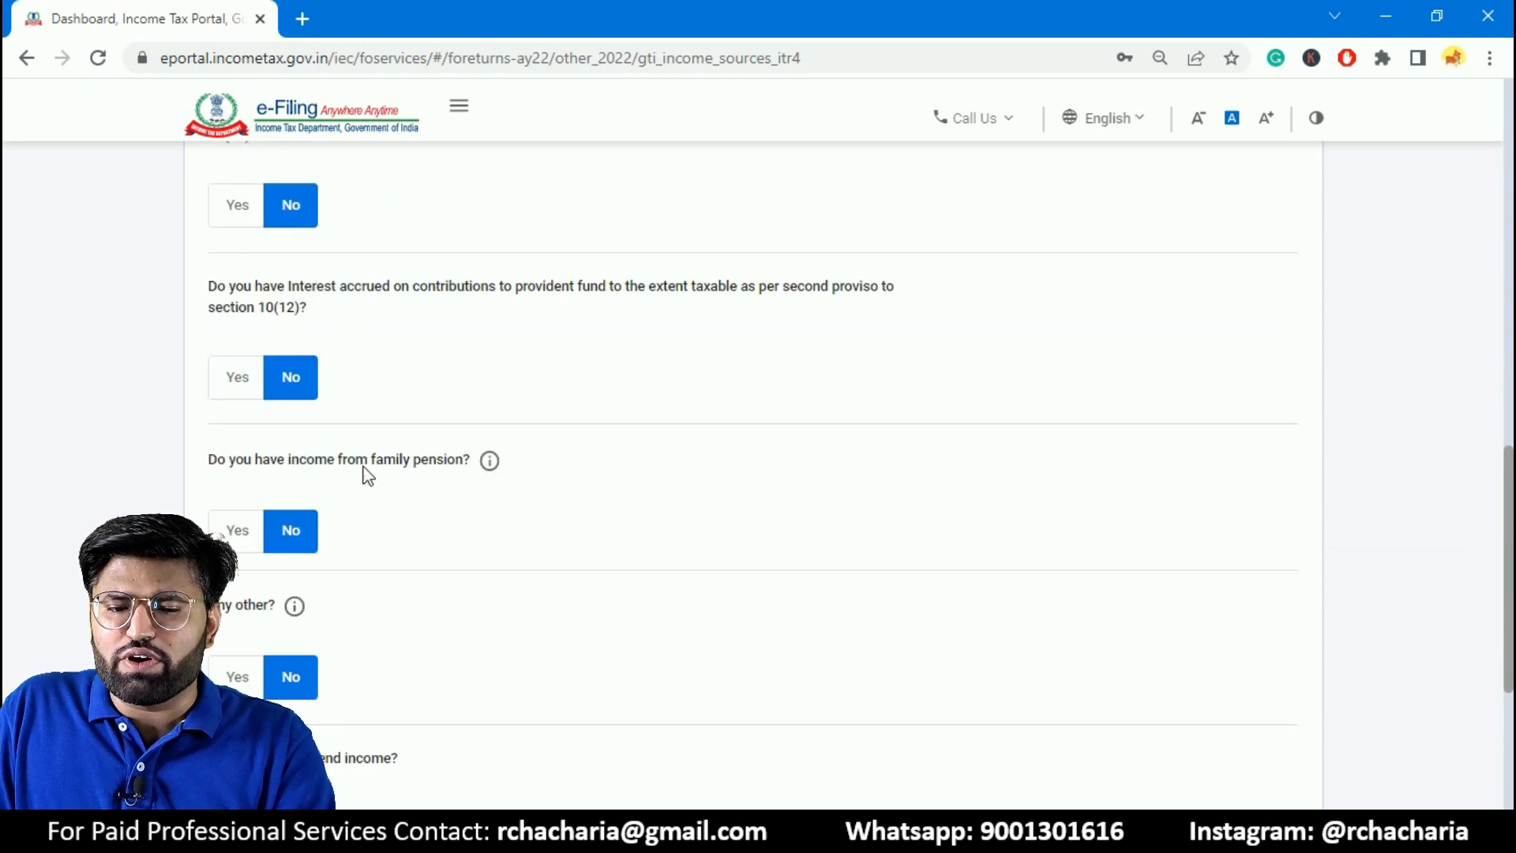
scroll(245, 544, "down", 3)
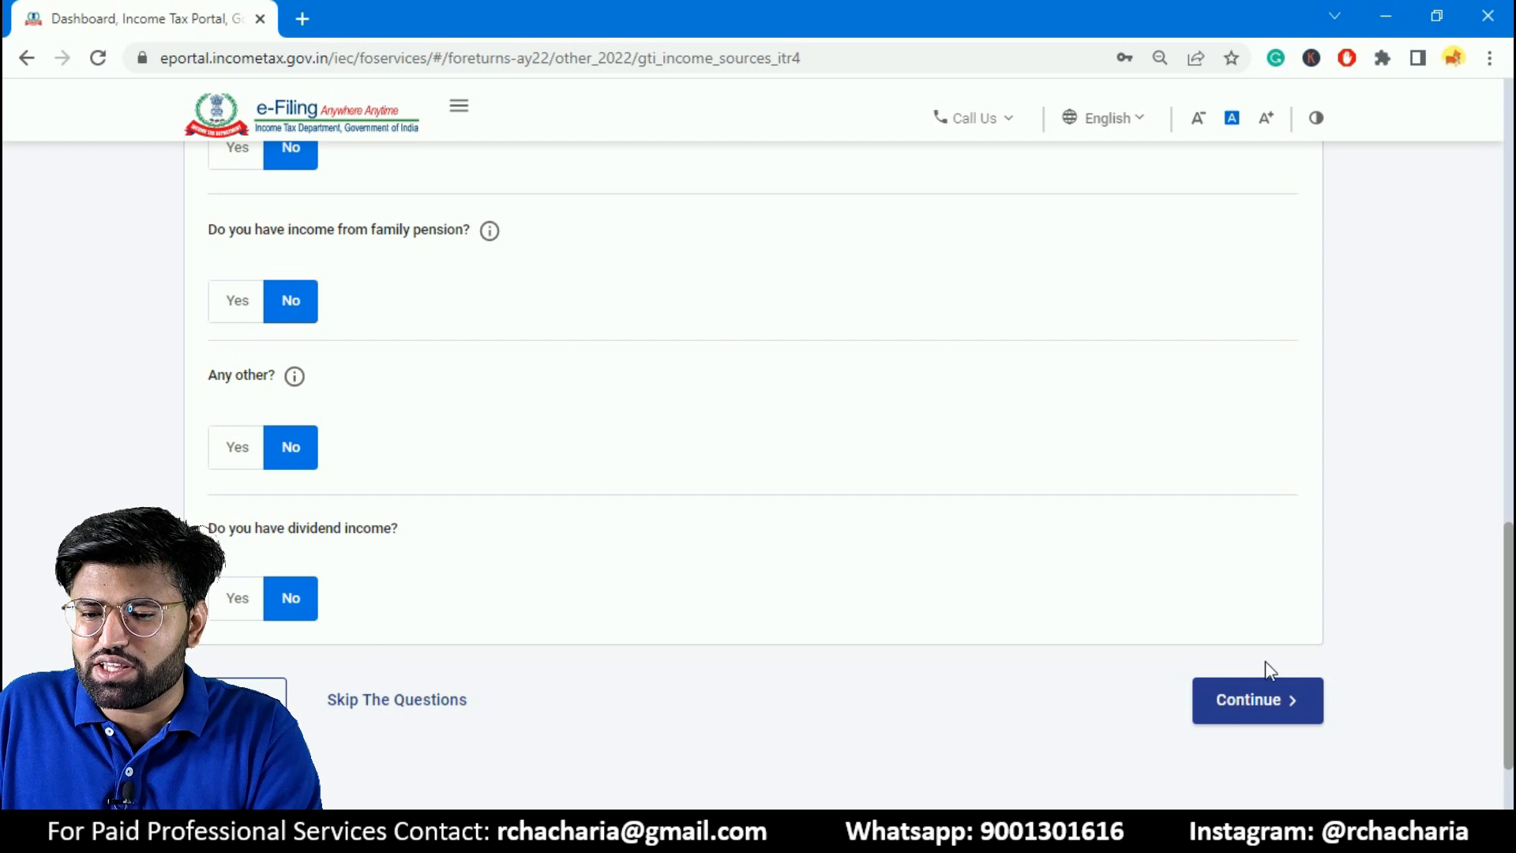
left_click(1280, 714)
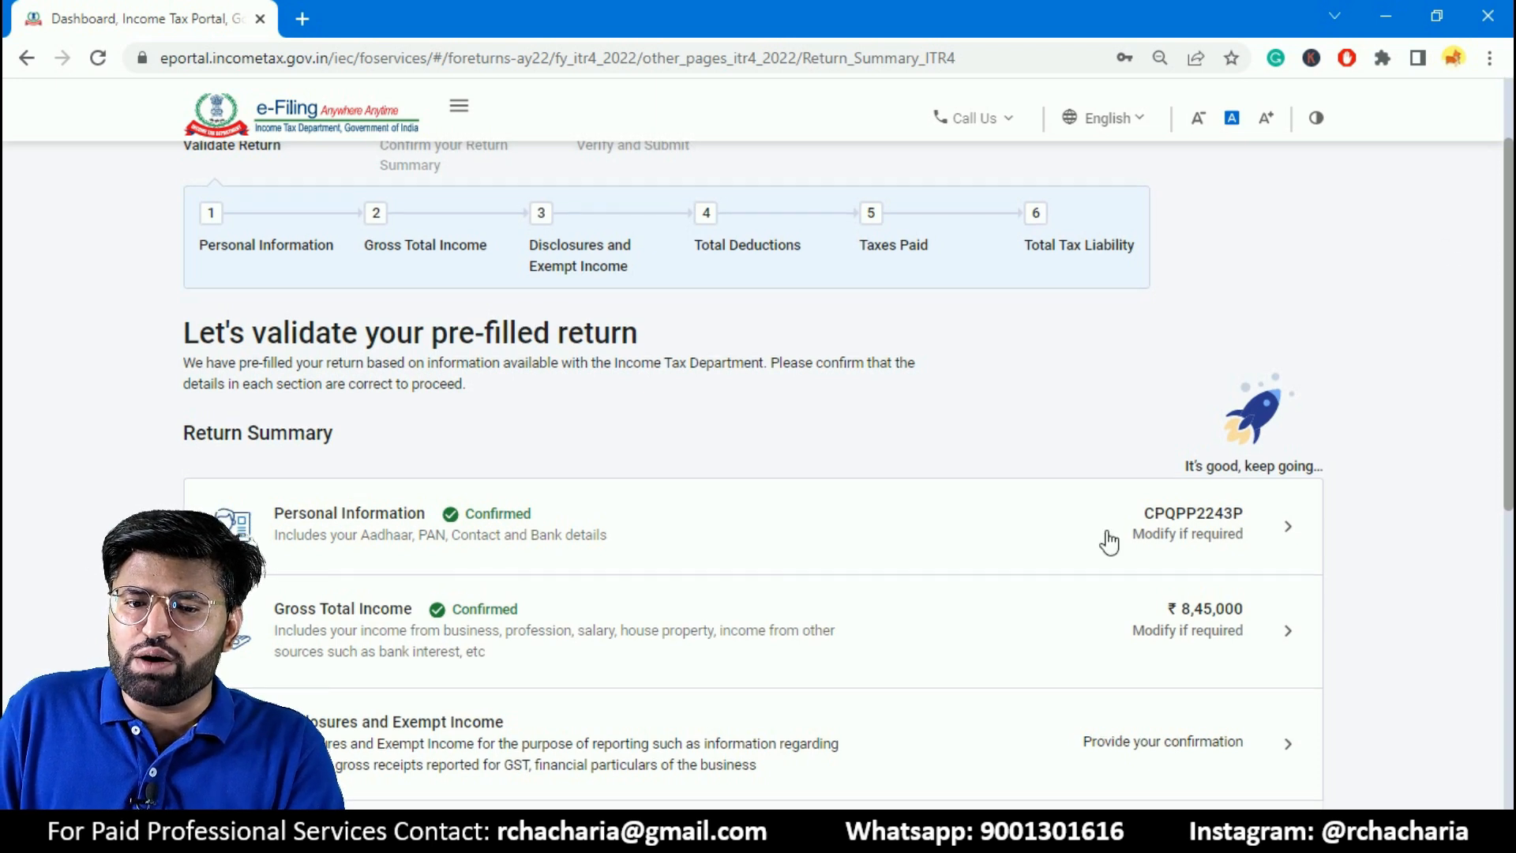
- Locate the portal's options for the Annual Information Statement (AIS) and for viewing Form 26AS
scroll(1106, 541, "up", 3)
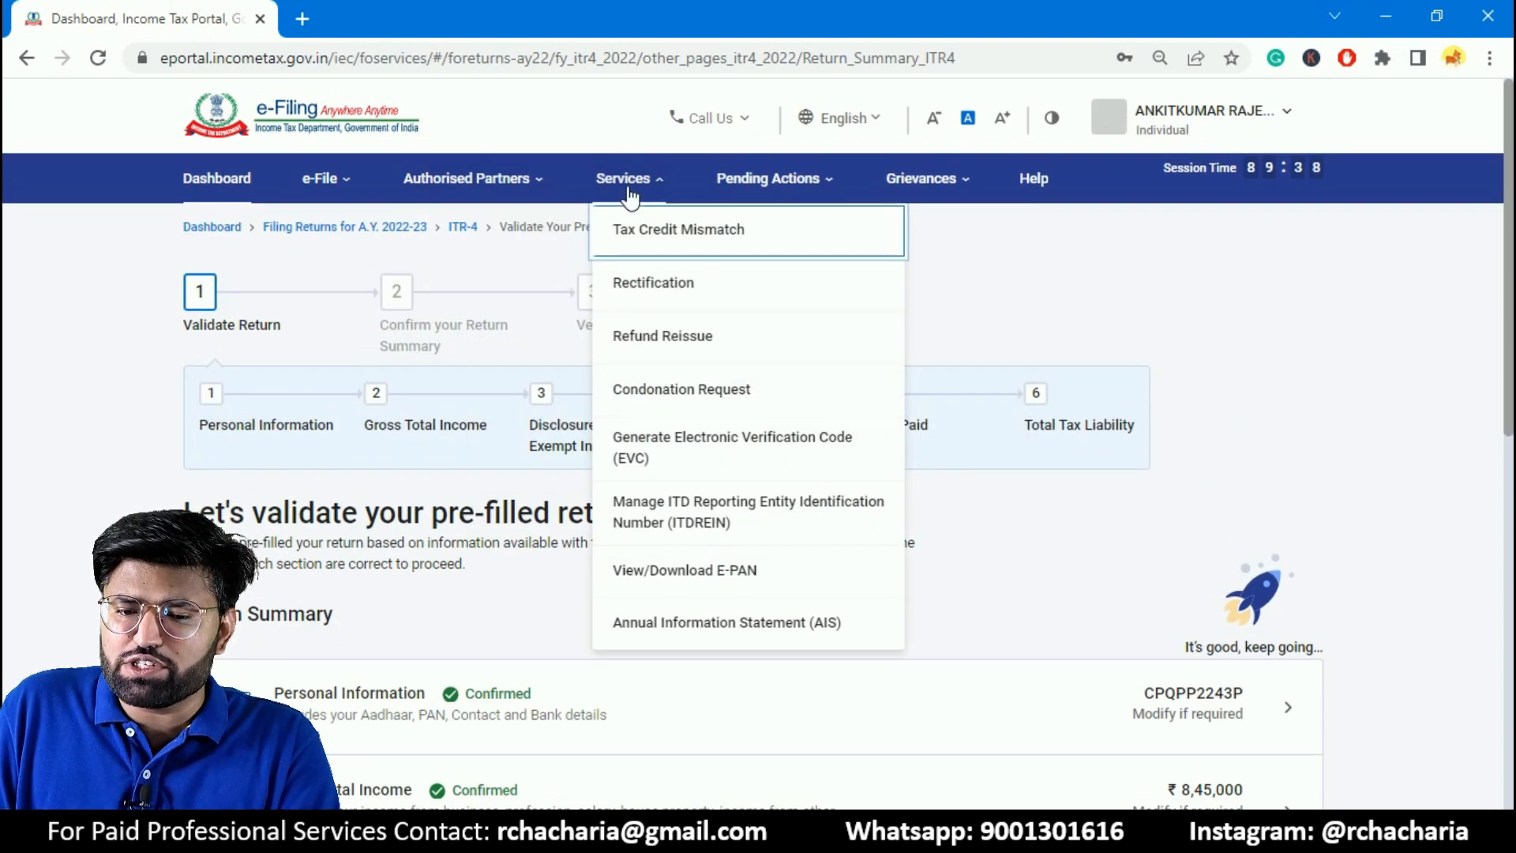
mouse_move(666, 193)
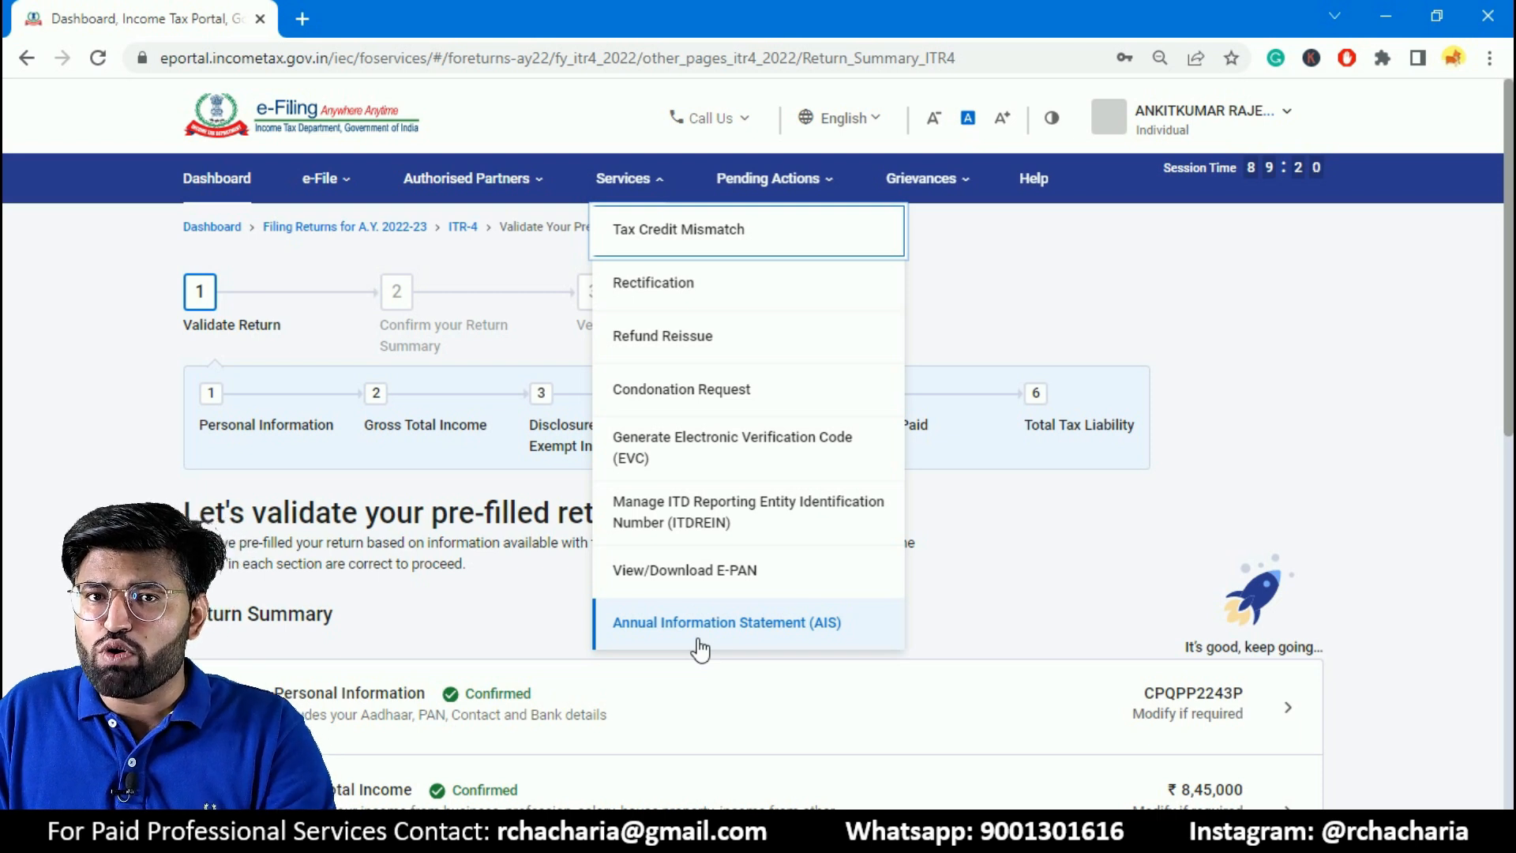
left_click(304, 179)
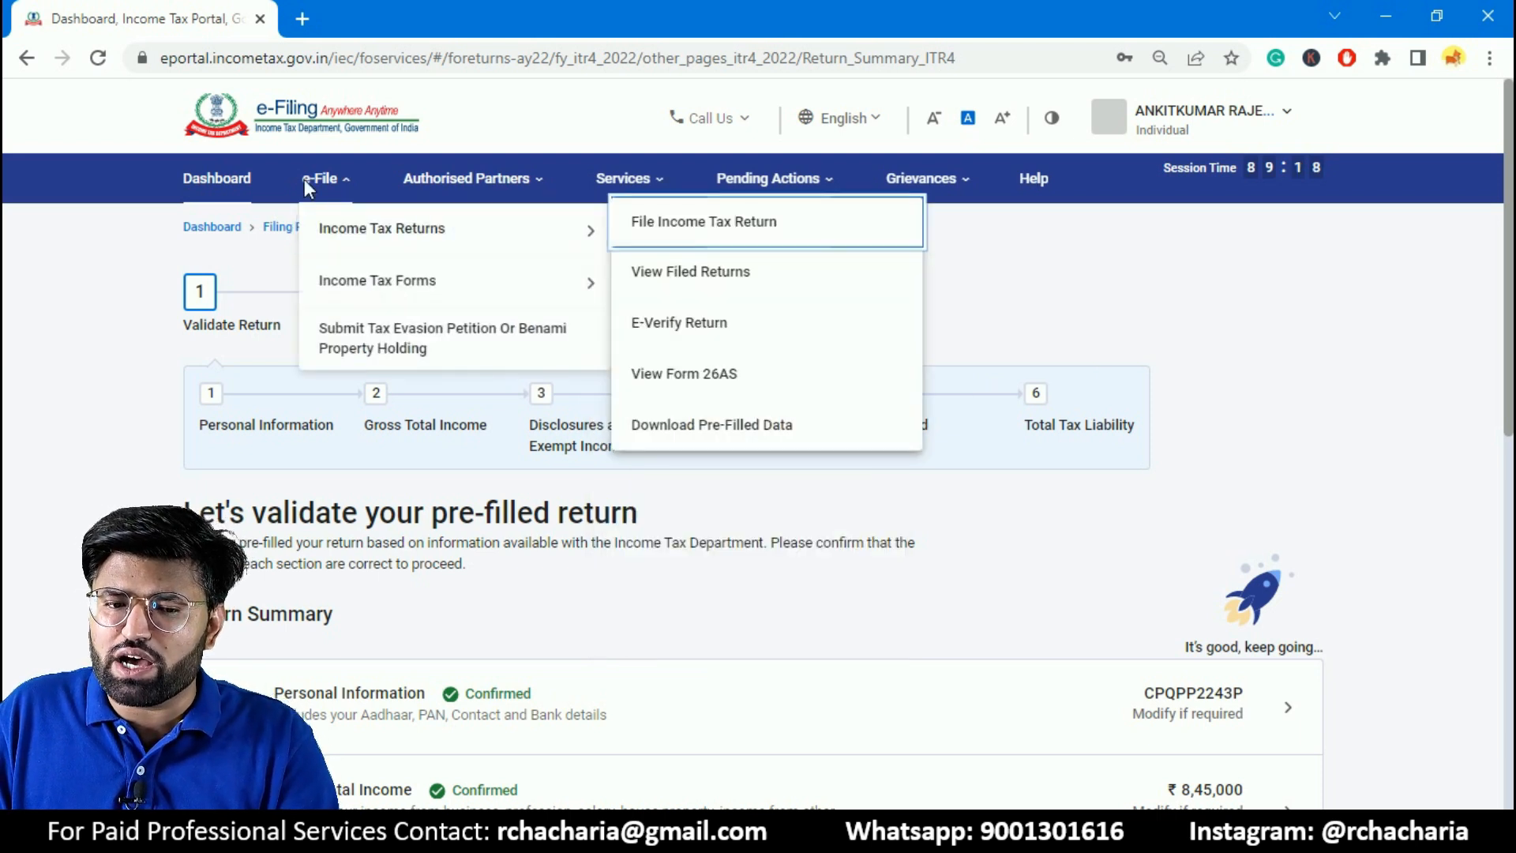
mouse_move(361, 257)
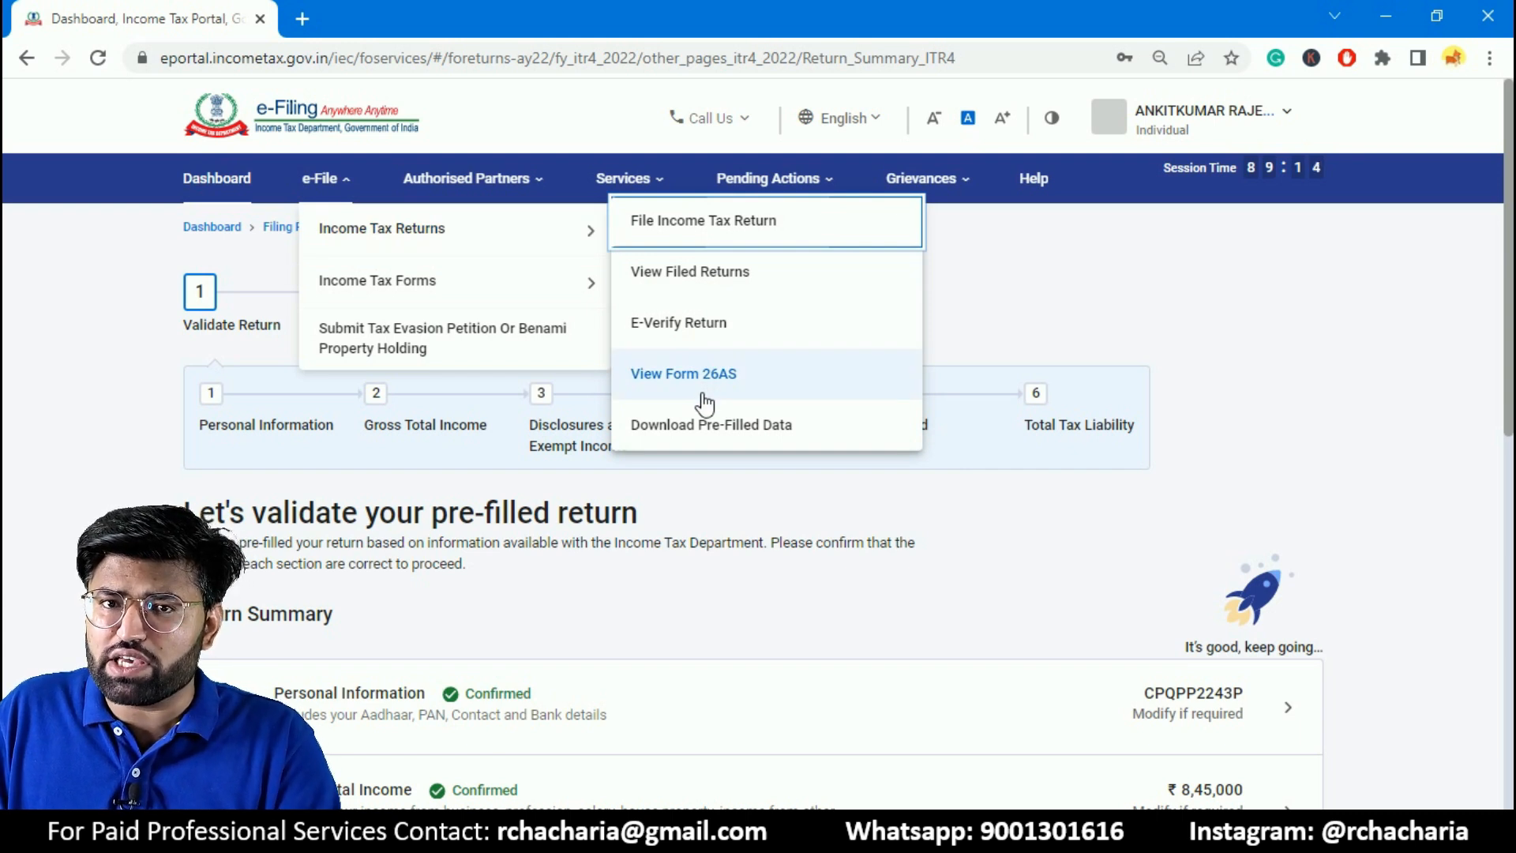
left_click(1380, 399)
- Go to the Disclosures and Exempt Income section and open the form for adding the business's financial particulars
left_click_drag(1510, 349, 1503, 481)
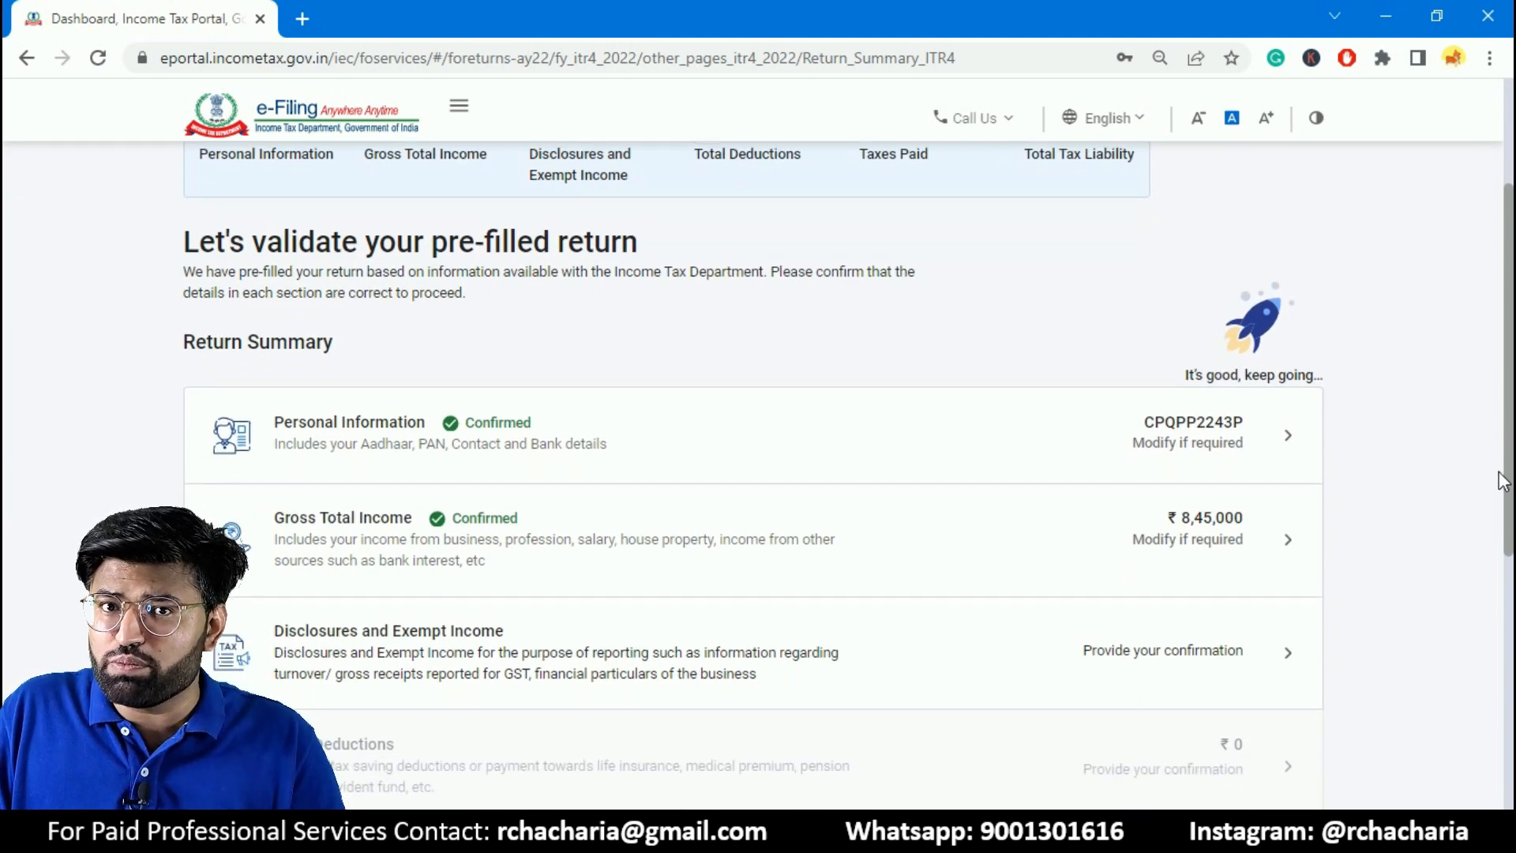
left_click_drag(1503, 481, 1503, 494)
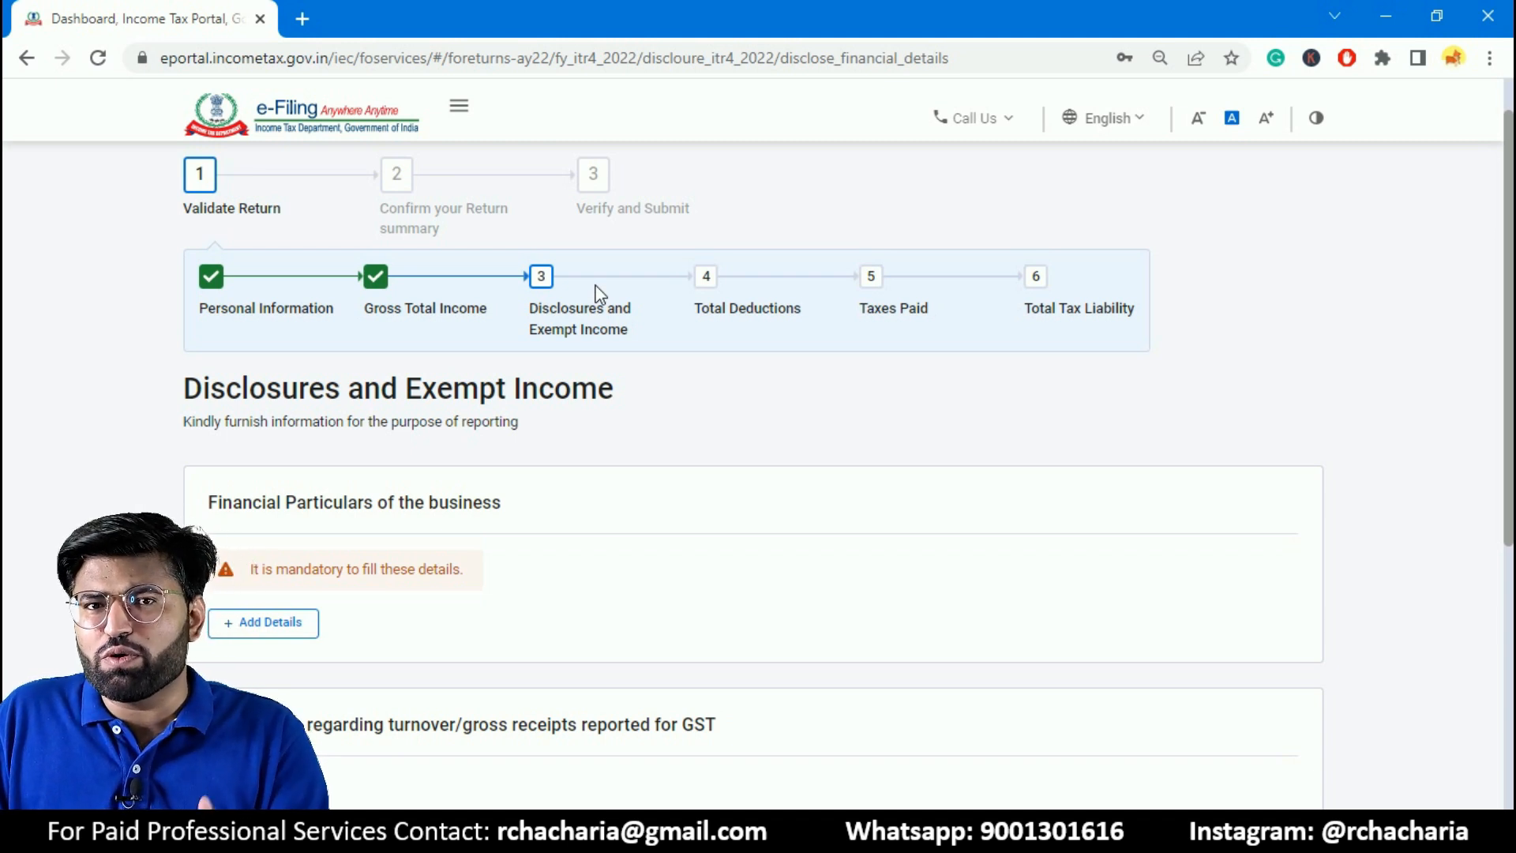
left_click(286, 624)
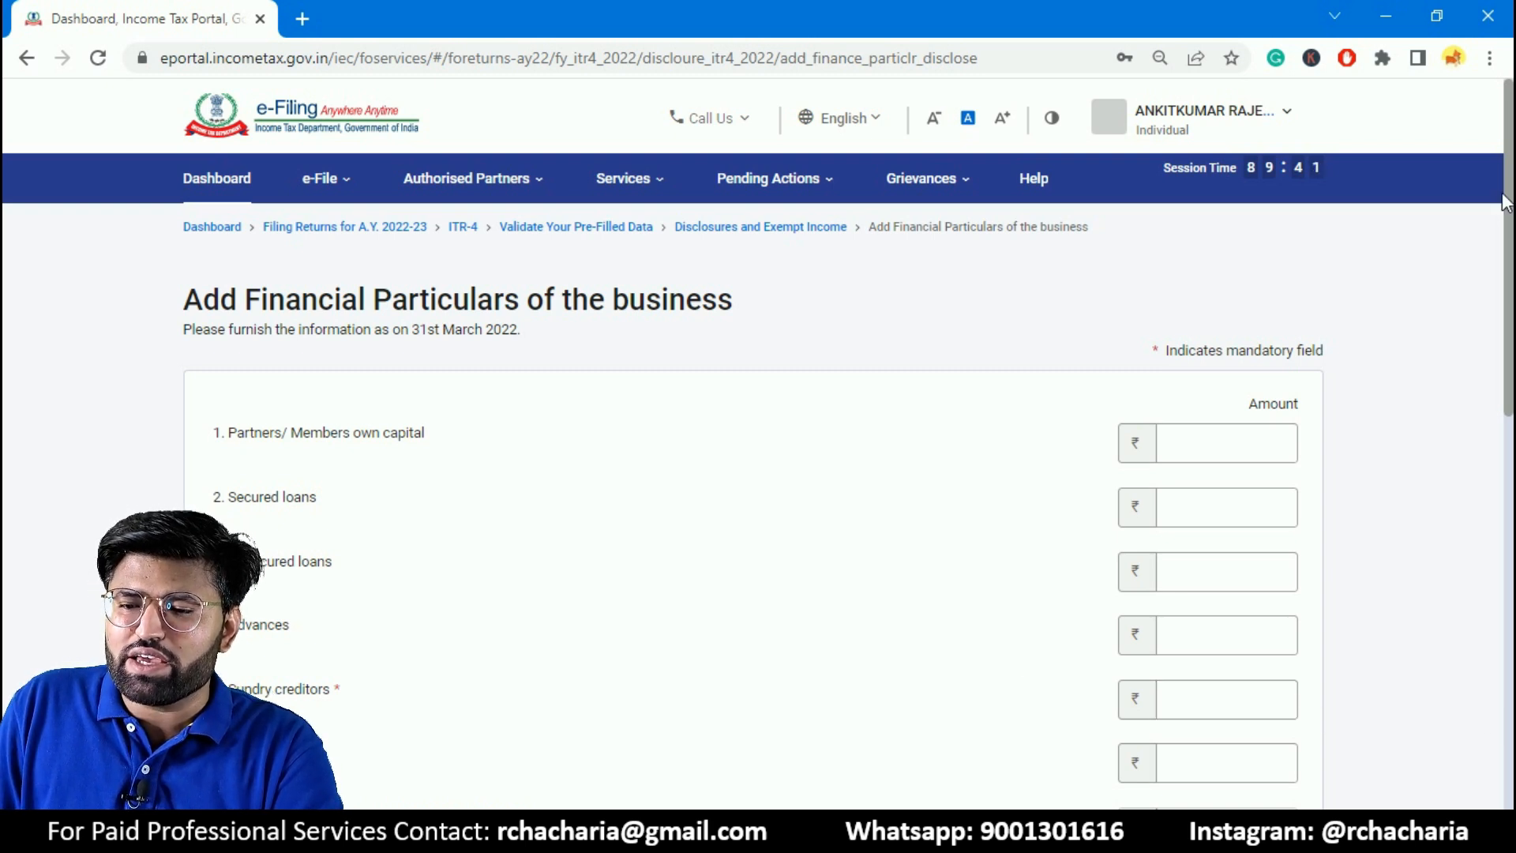
left_click_drag(1508, 200, 1509, 241)
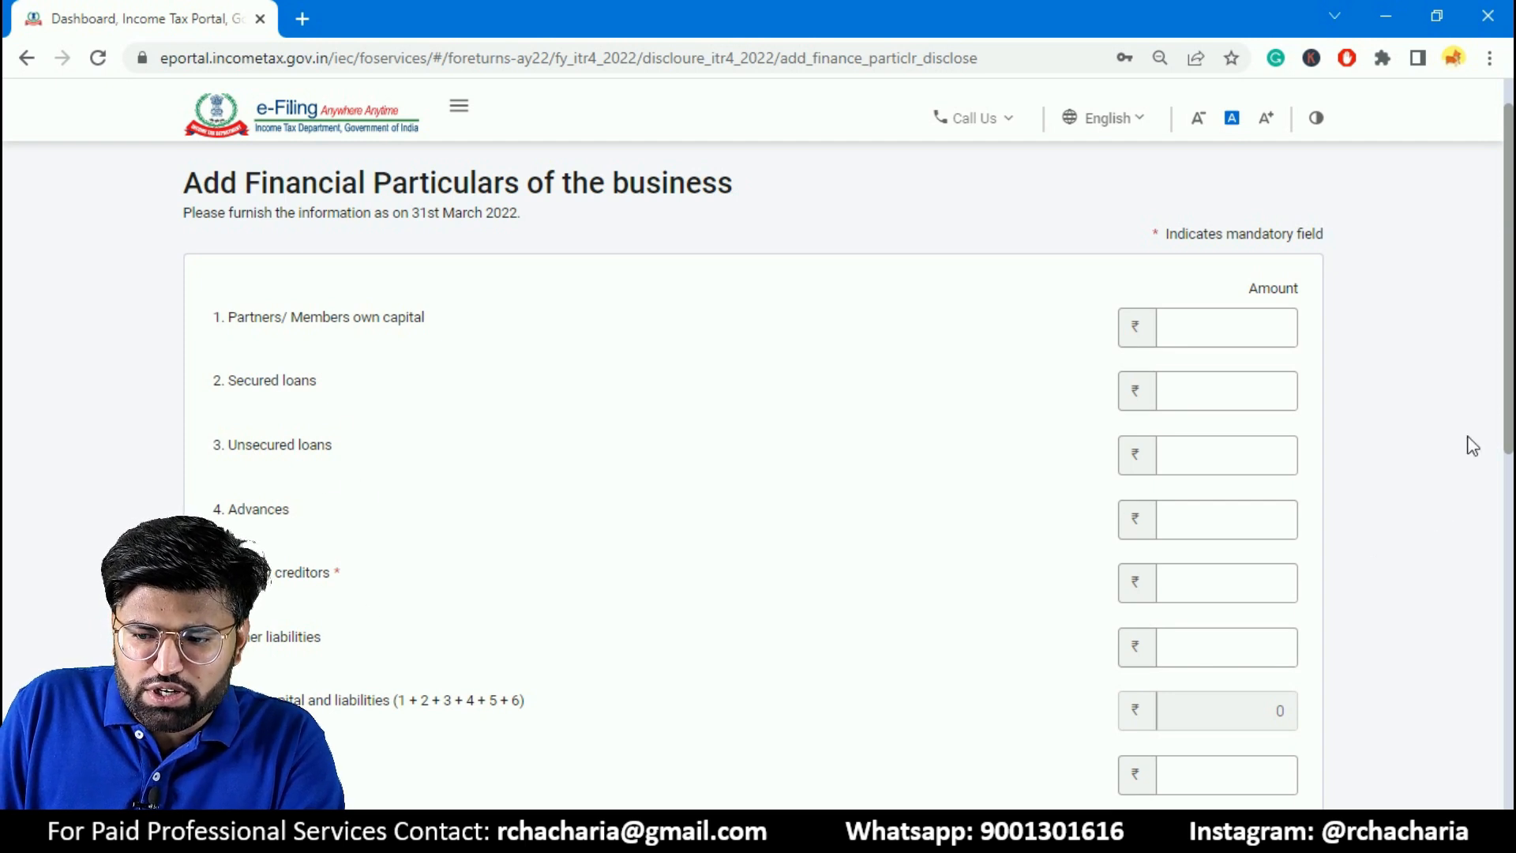
- Set sundry creditors, inventories and sundry debtors to 0 in the financial particulars of the business
scroll(1472, 440, "down", 3)
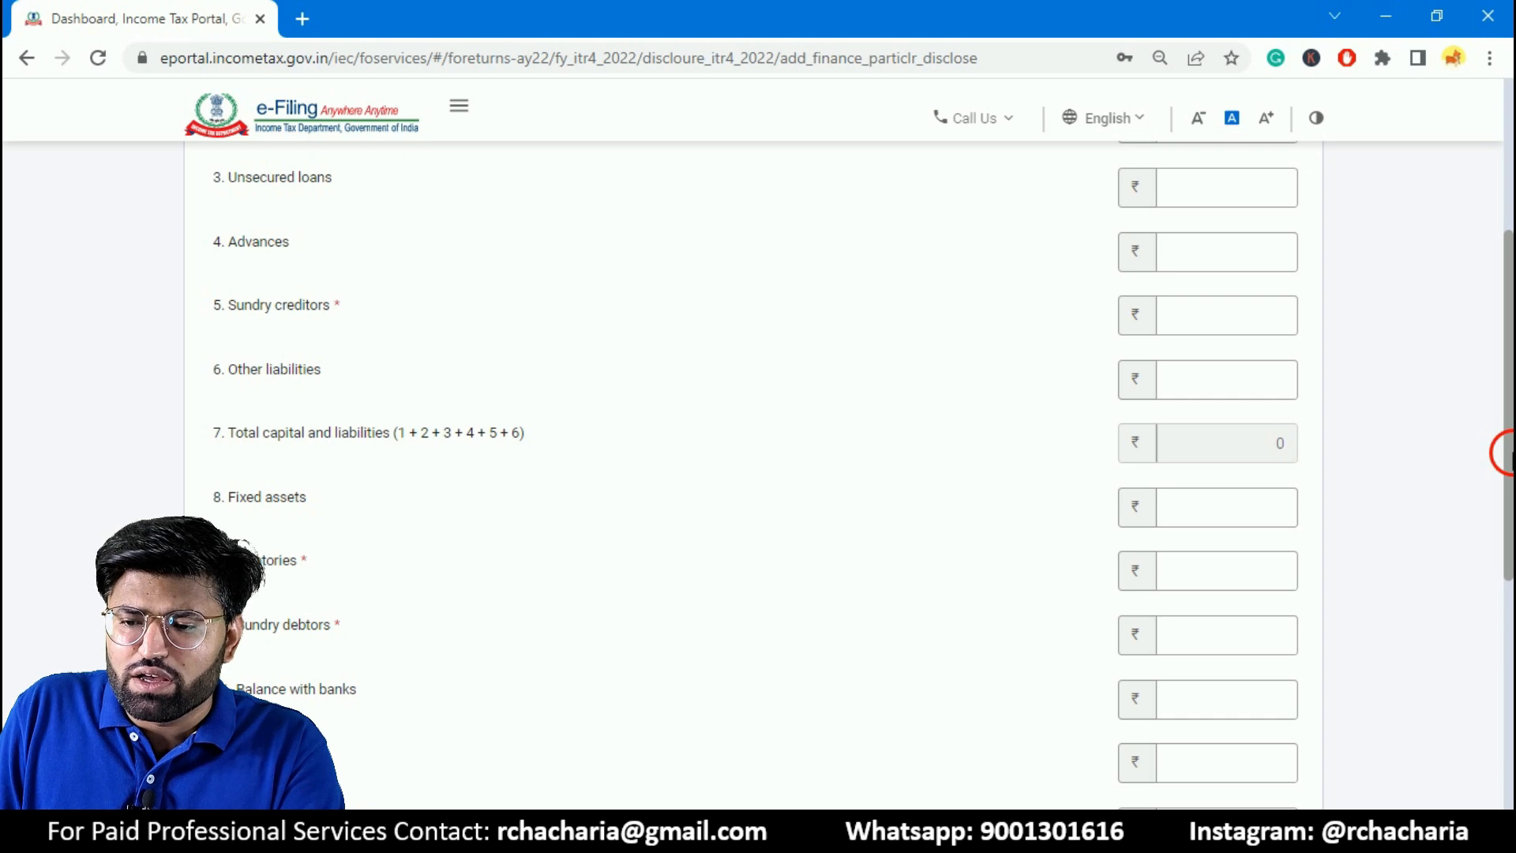
scroll(1506, 451, "up", 1)
left_click(1221, 363)
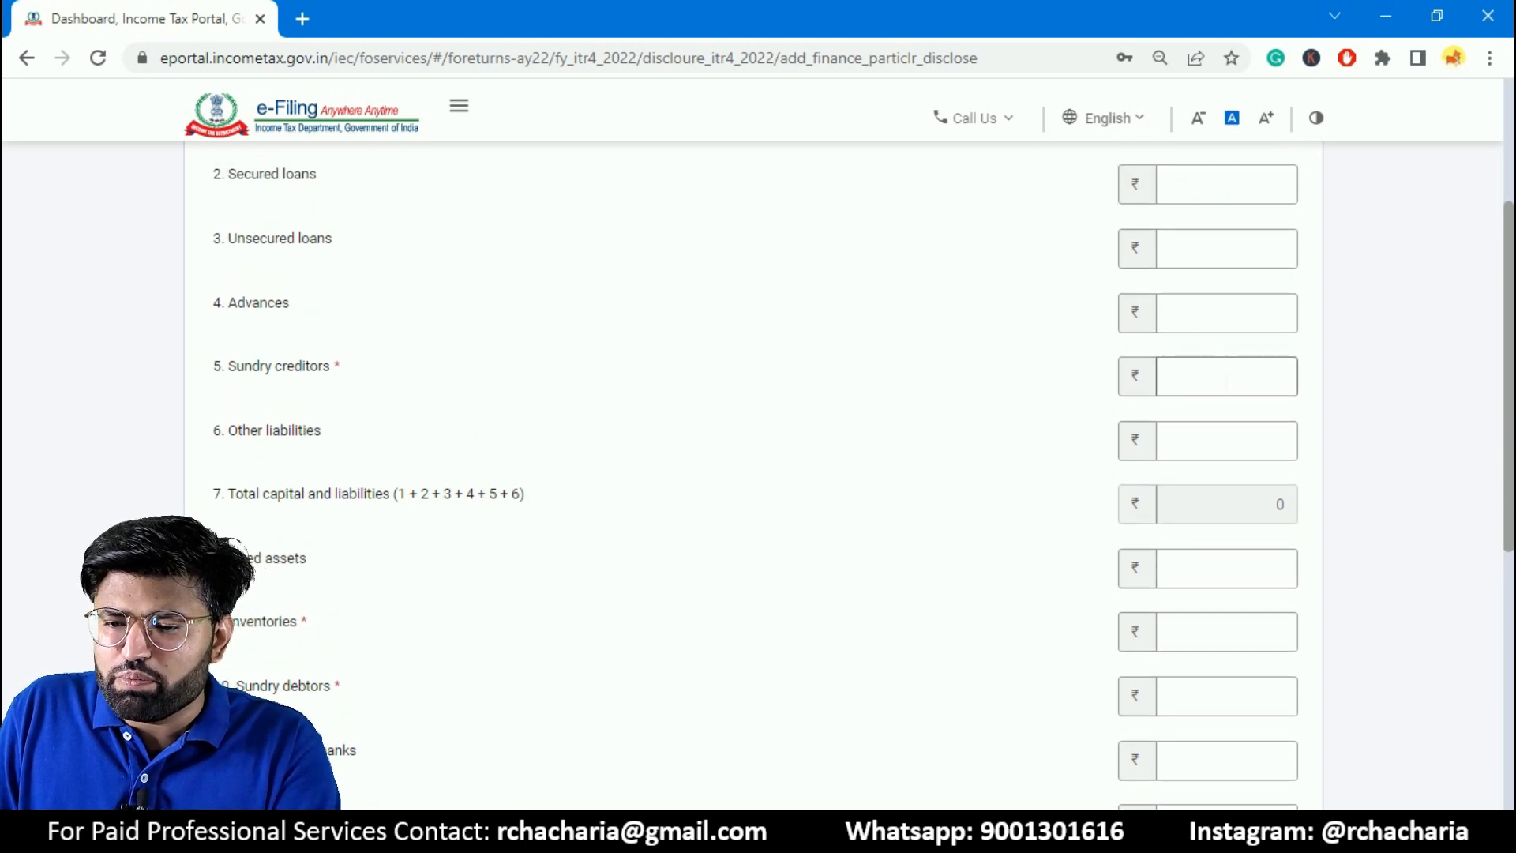
type("0")
left_click(1269, 632)
type("0")
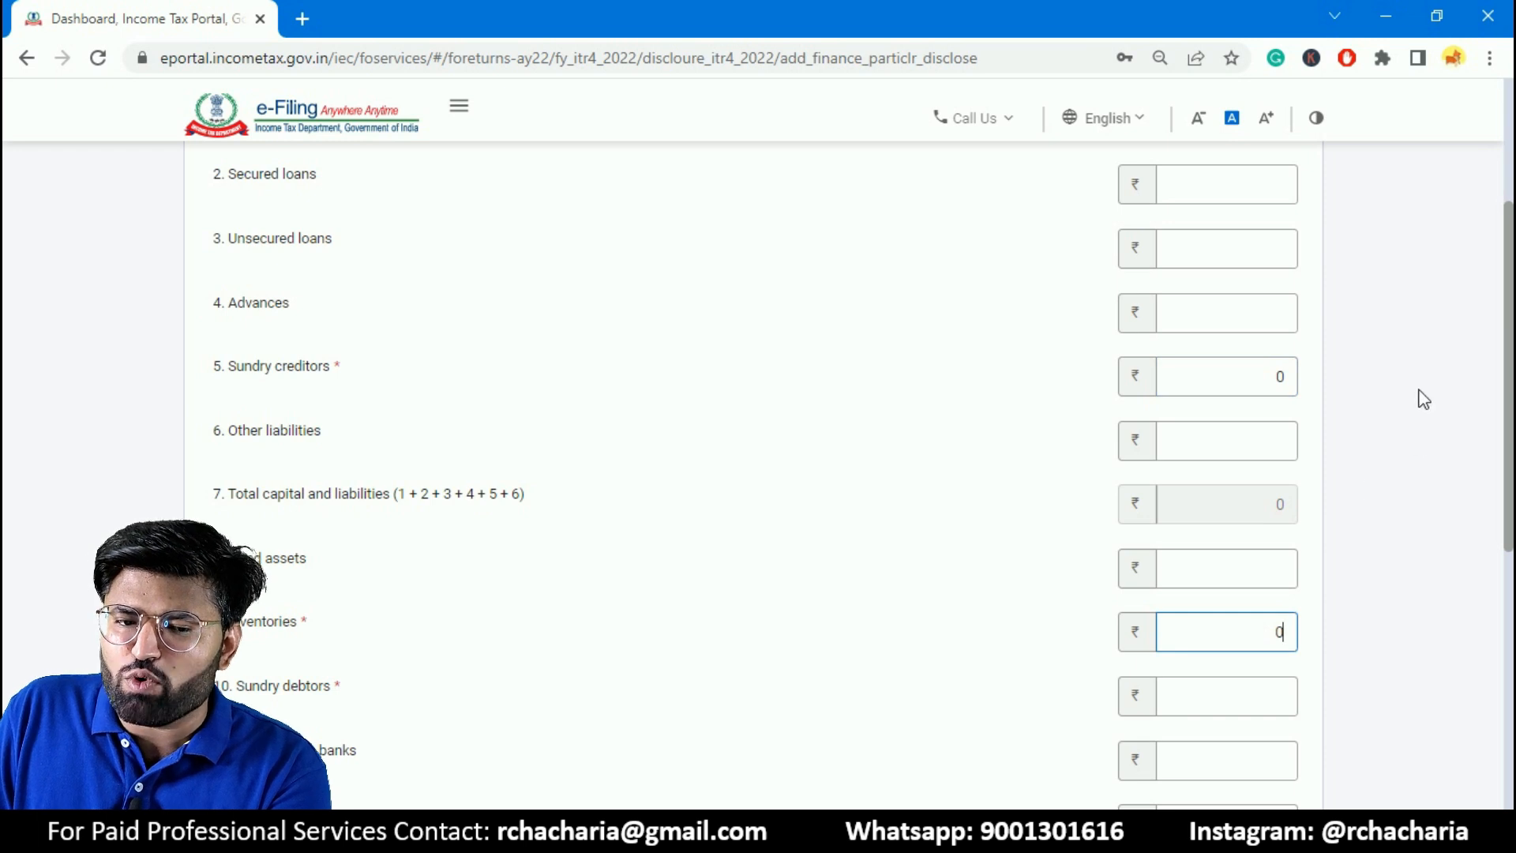
scroll(506, 470, "down", 3)
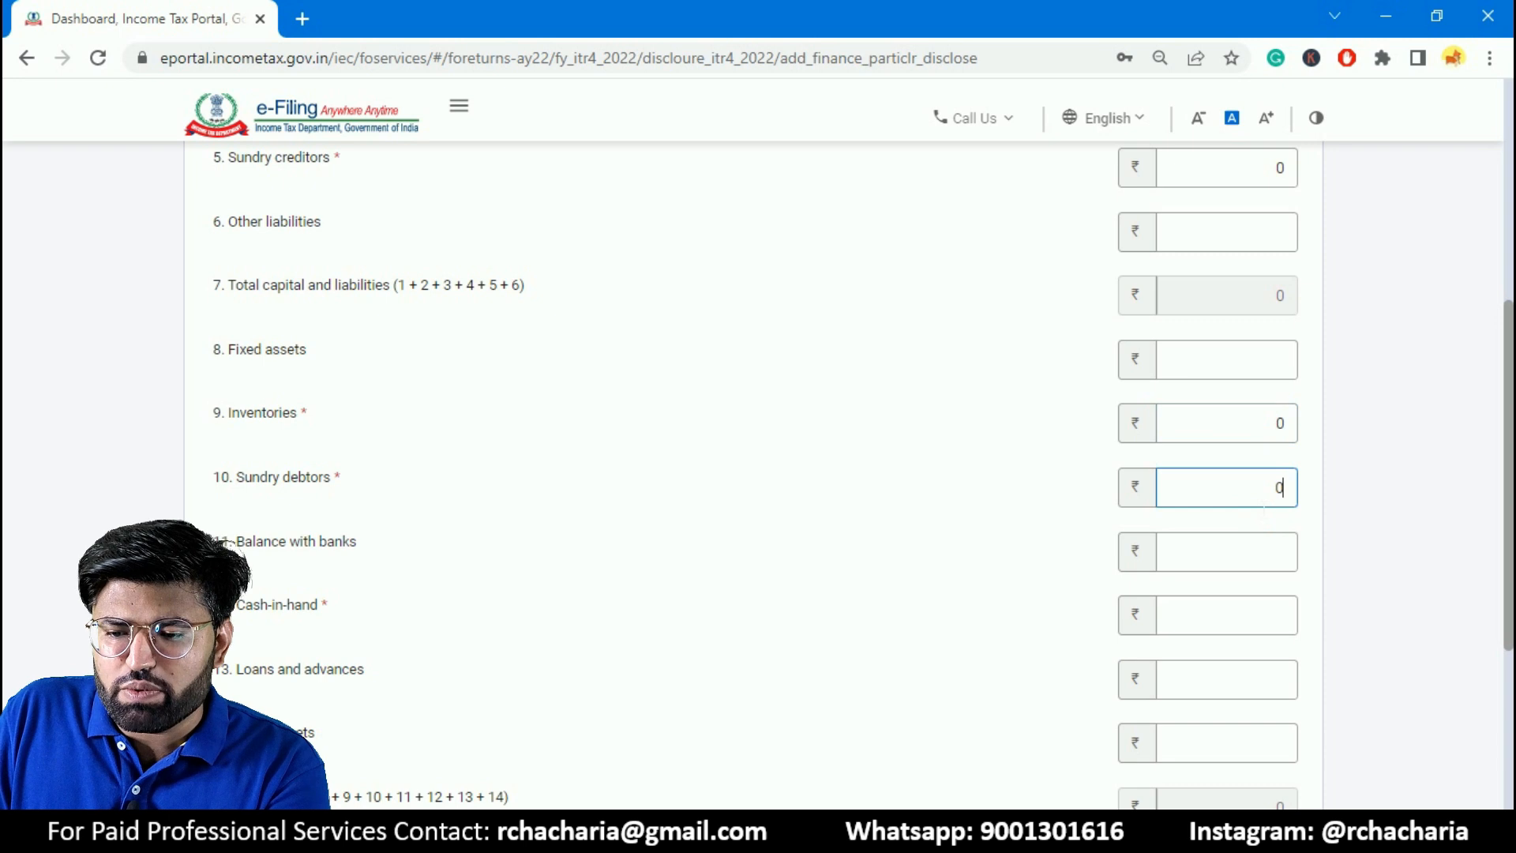
- Set cash-in-hand to ₹20,000 and add the financial particulars to the return
scroll(548, 487, "down", 2)
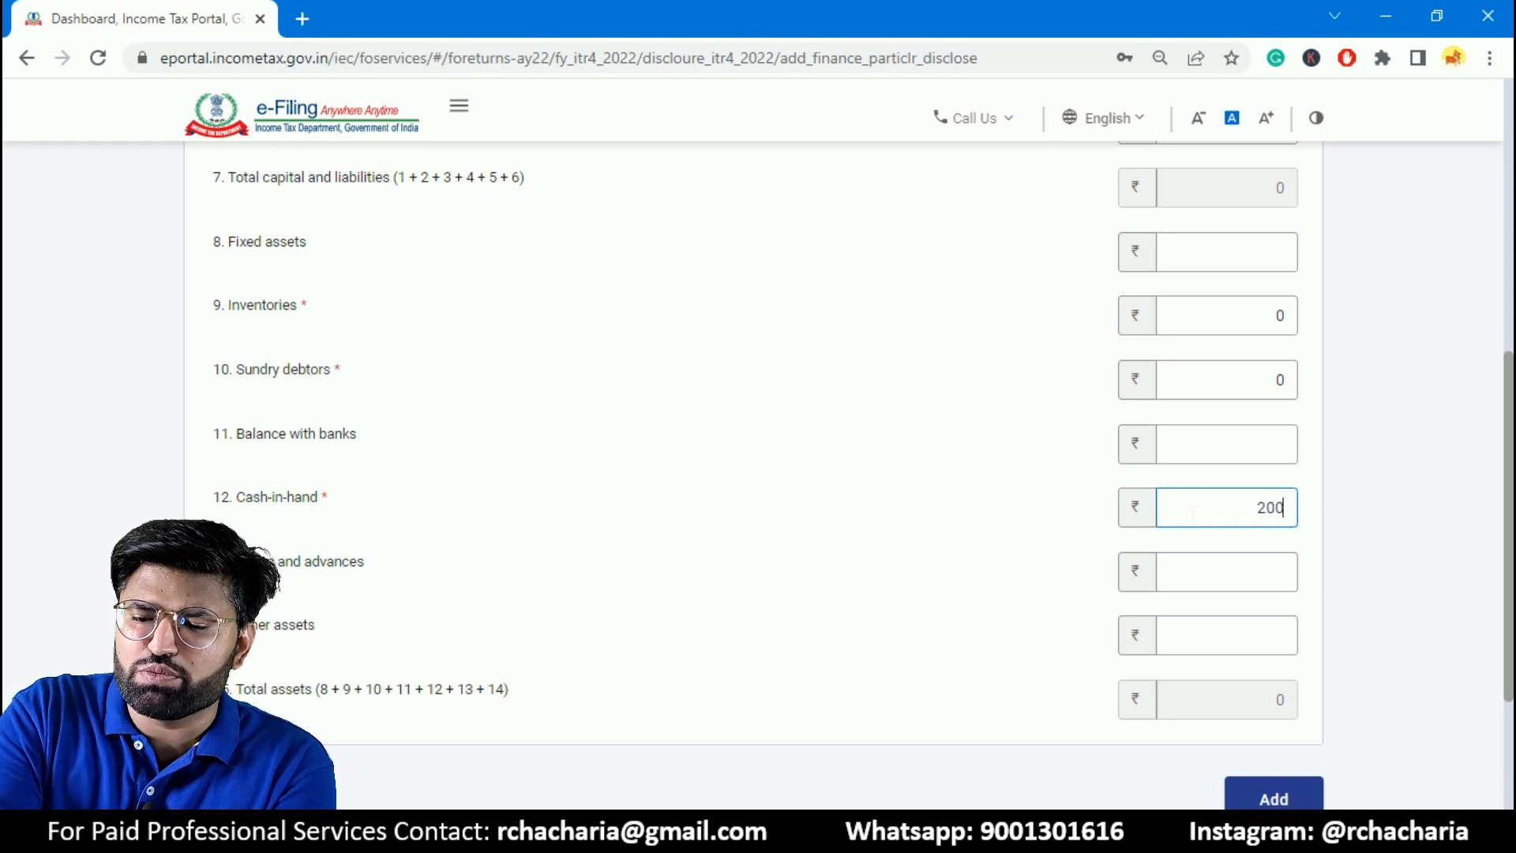
left_click(1254, 674)
scroll(1169, 701, "down", 2)
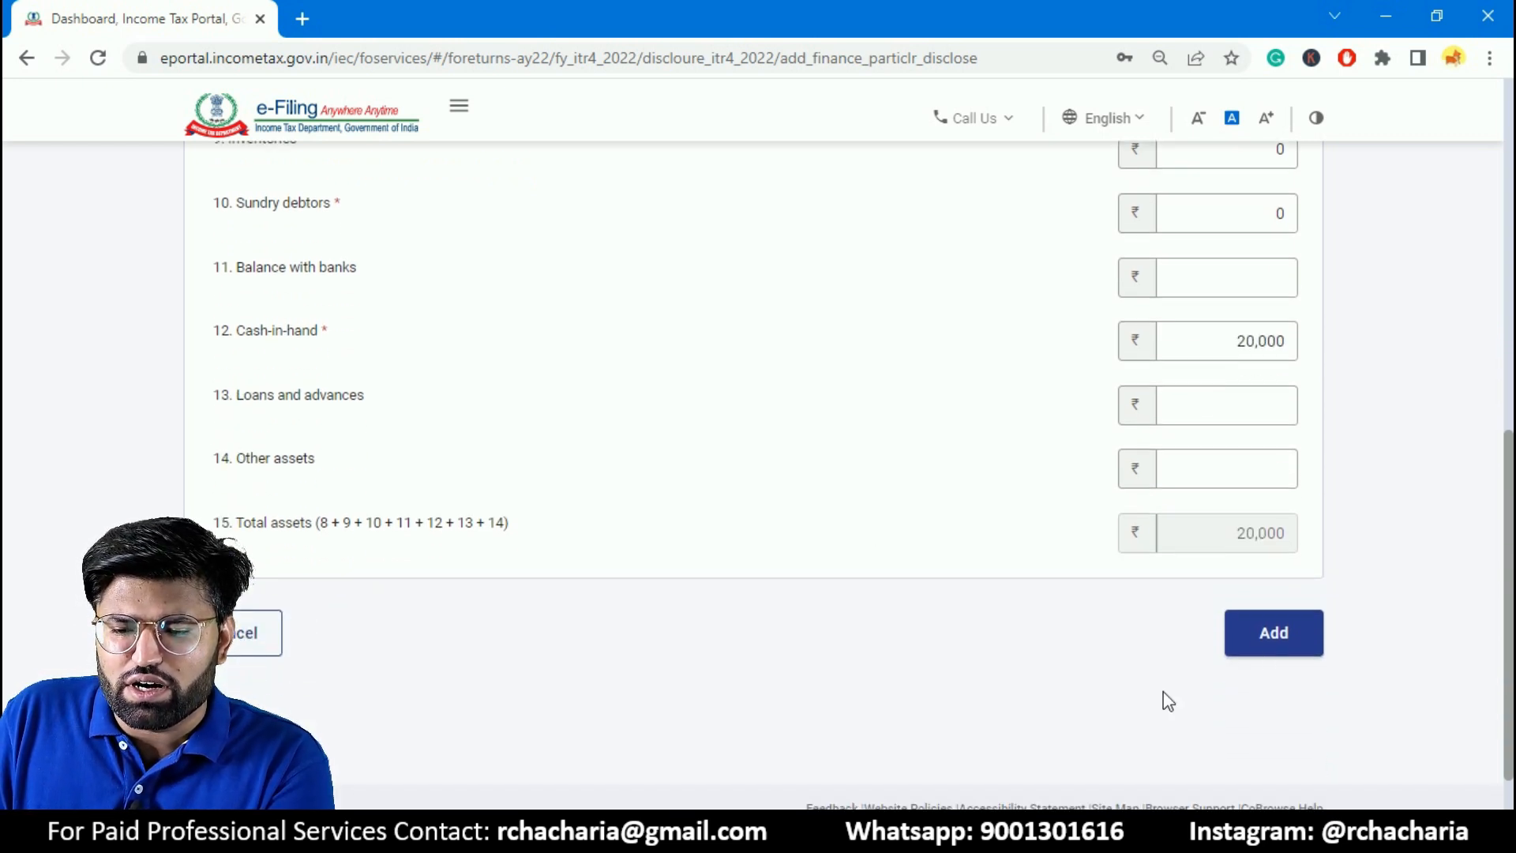
left_click(1263, 644)
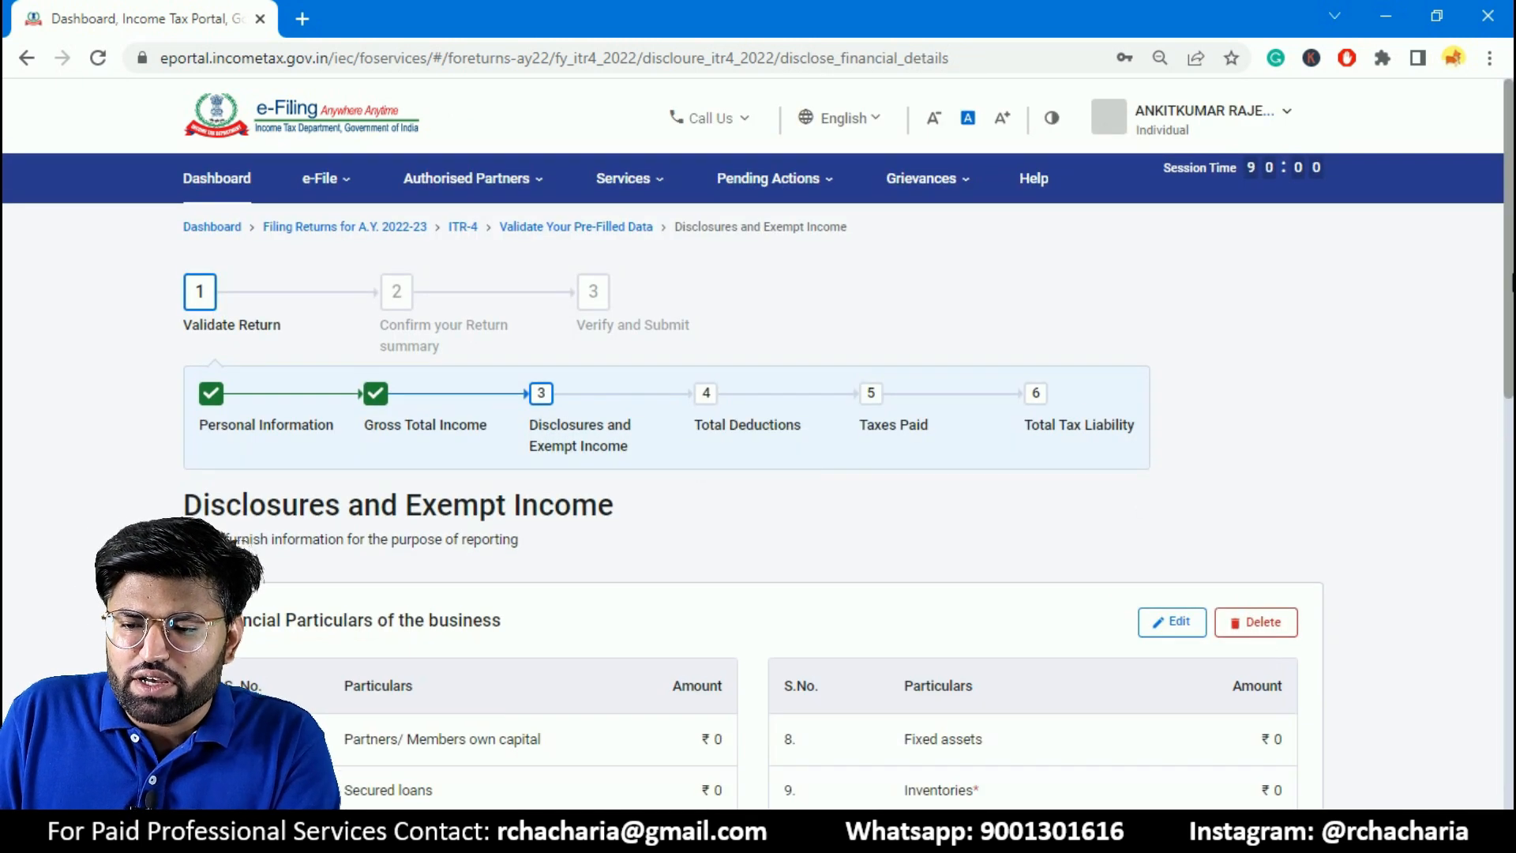
- Start an exempt income entry with Agriculture Income (less than equal to Rs.5000) as its nature
scroll(1512, 283, "down", 7)
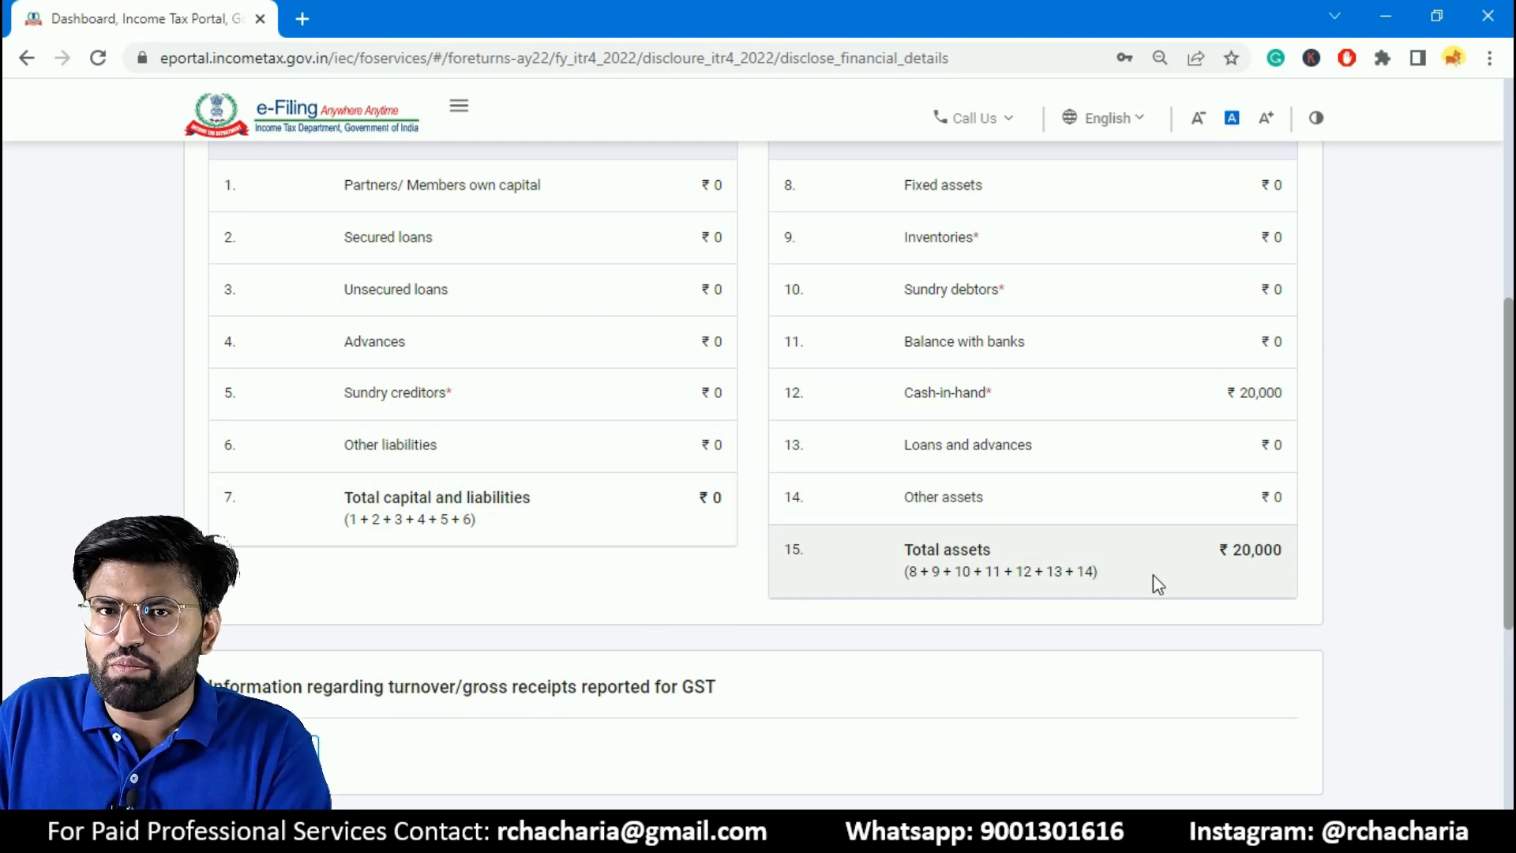
mouse_move(1512, 466)
left_mouse_down()
mouse_move(1512, 540)
mouse_move(1512, 451)
left_mouse_up()
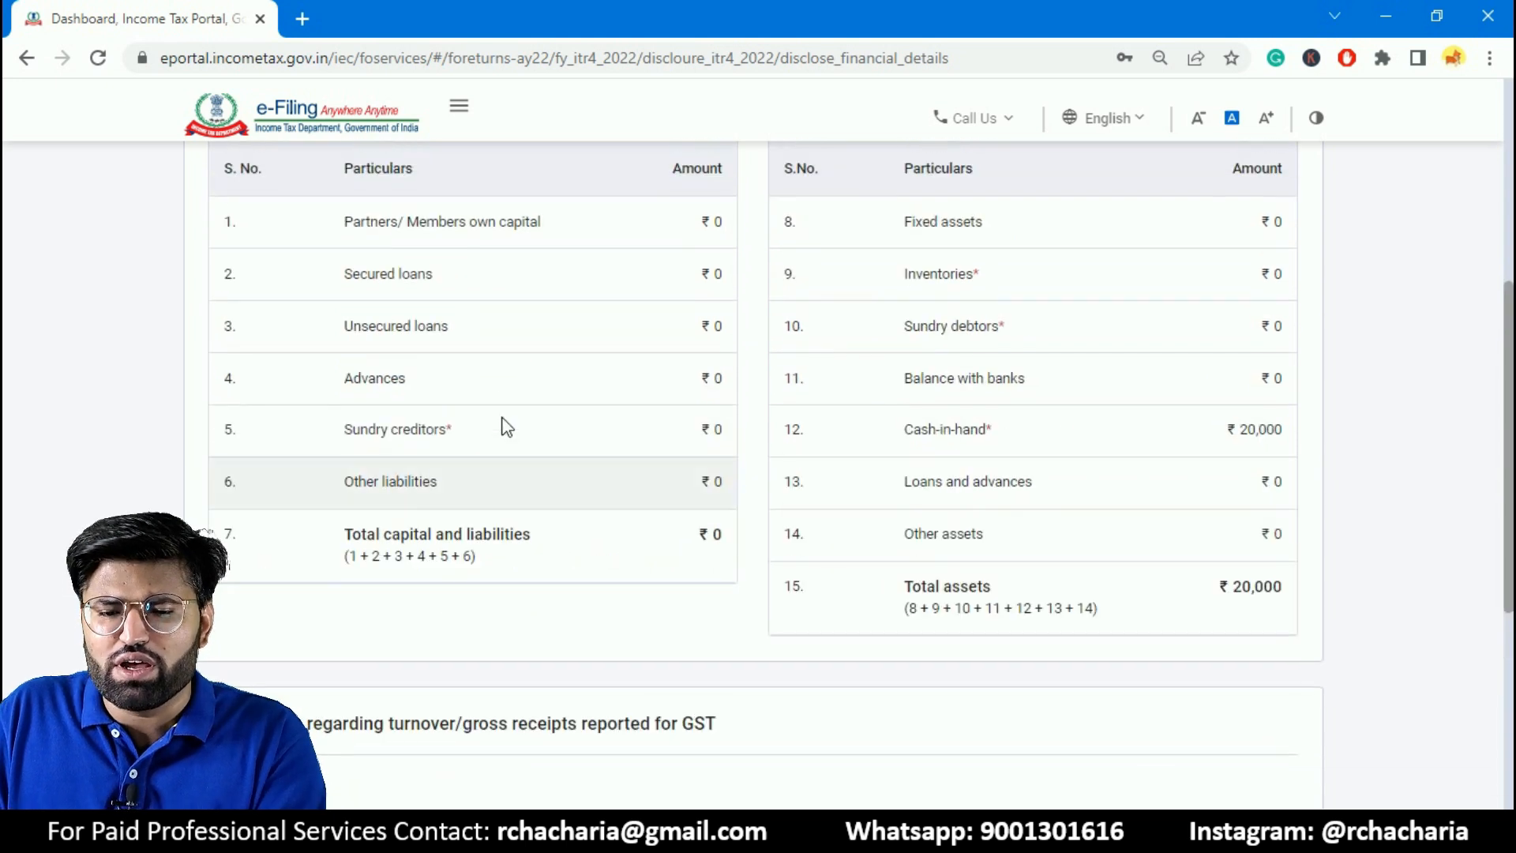
left_click_drag(1512, 371, 1512, 550)
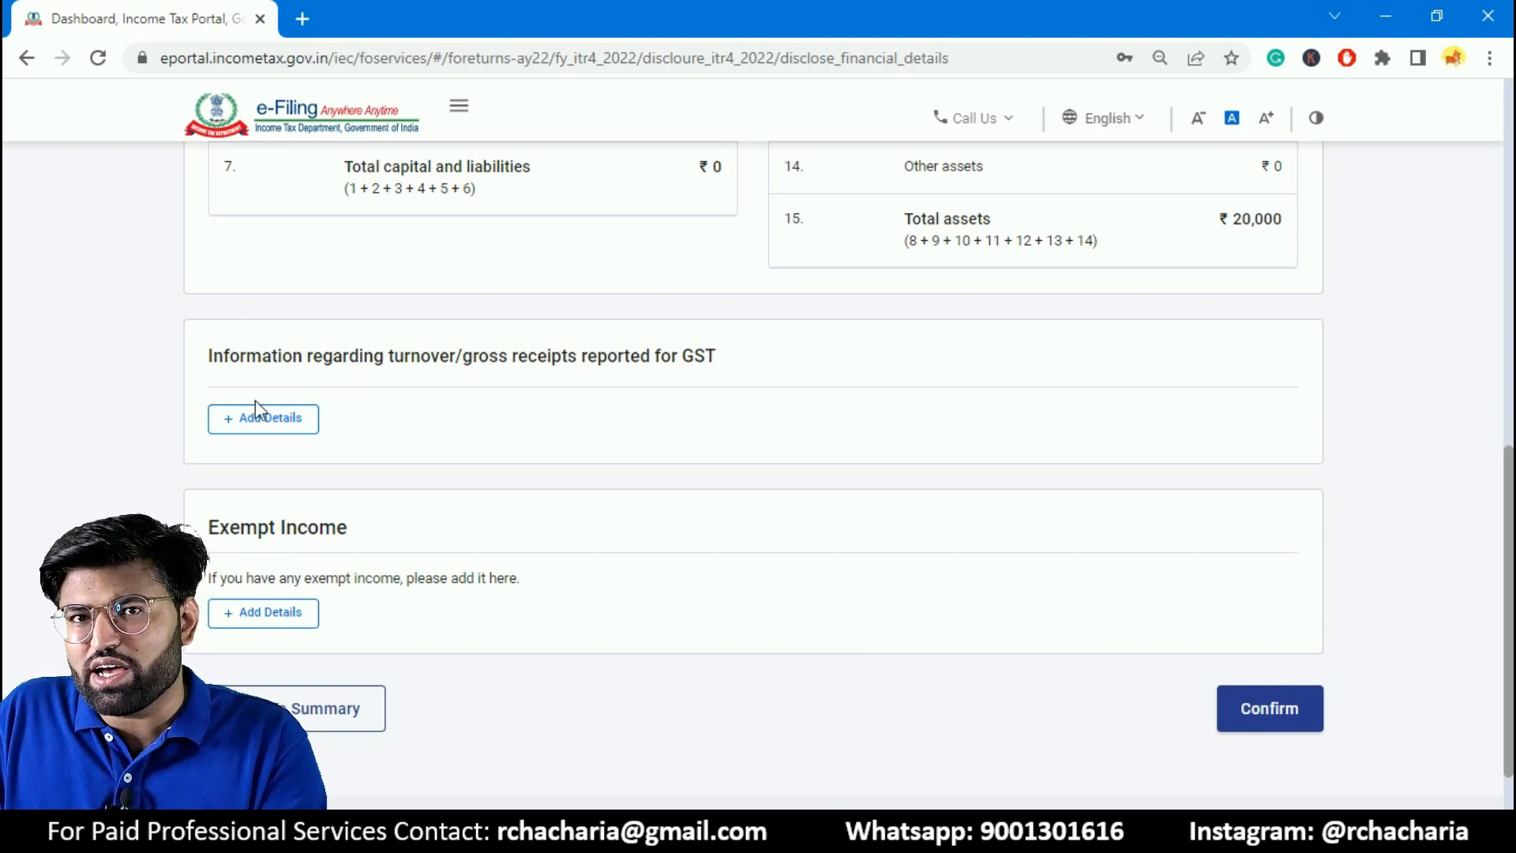
scroll(1511, 551, "down", 2)
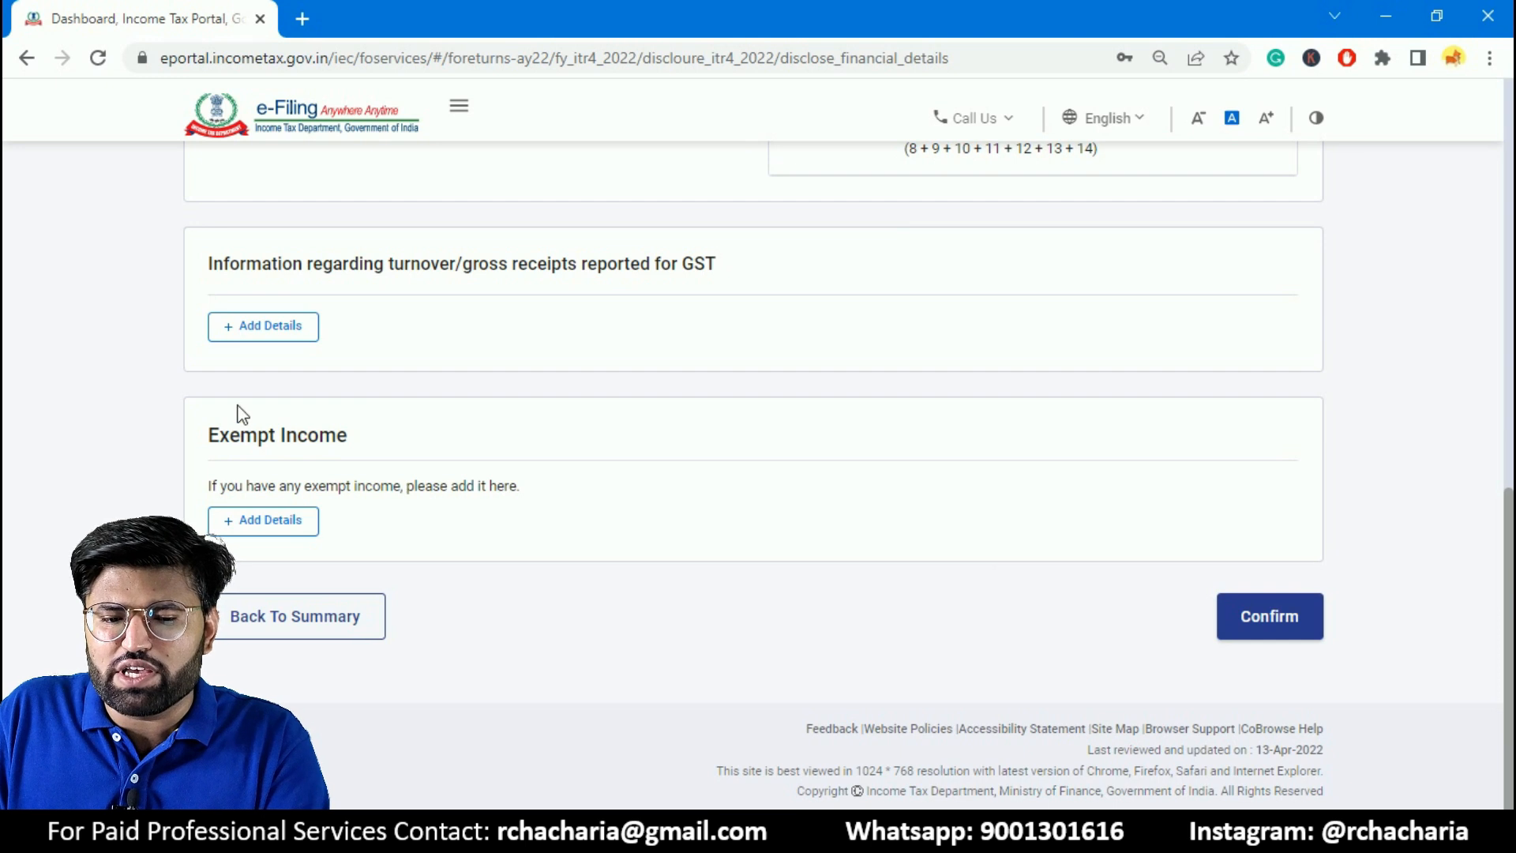
left_click(253, 531)
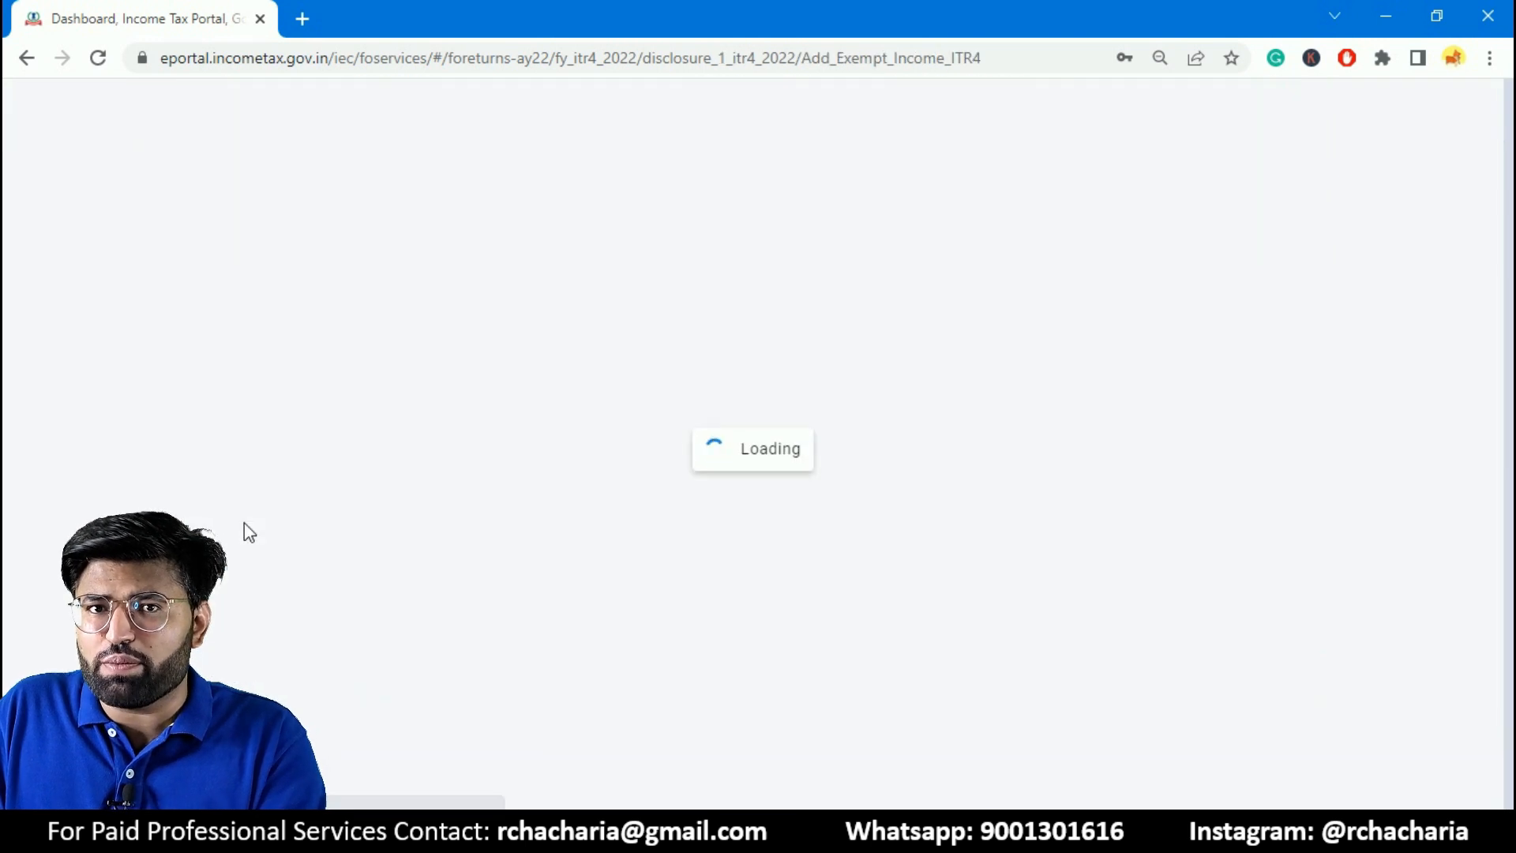
left_click(473, 405)
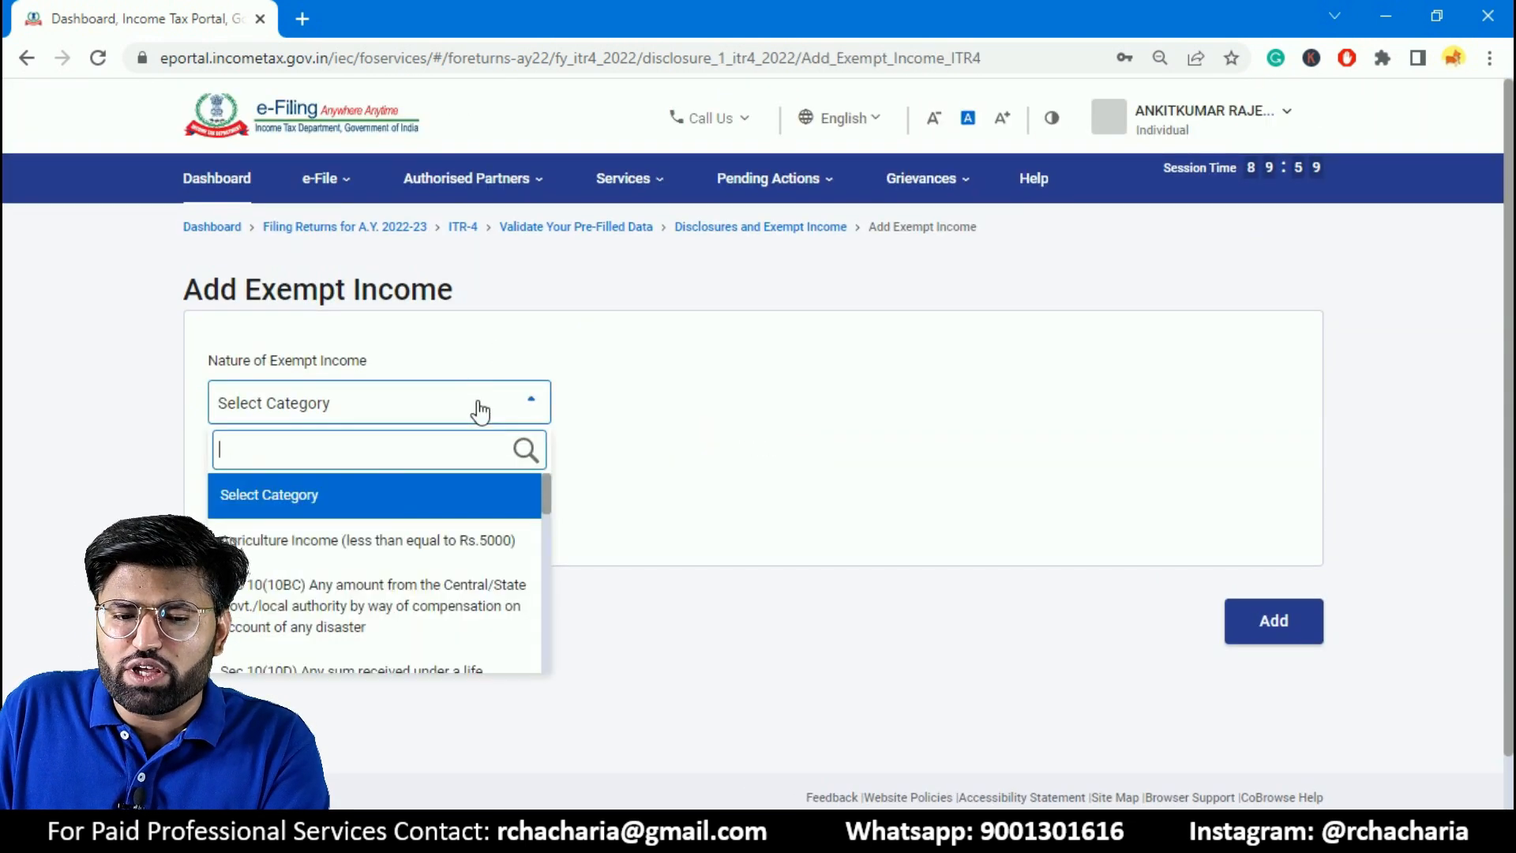
left_click(484, 553)
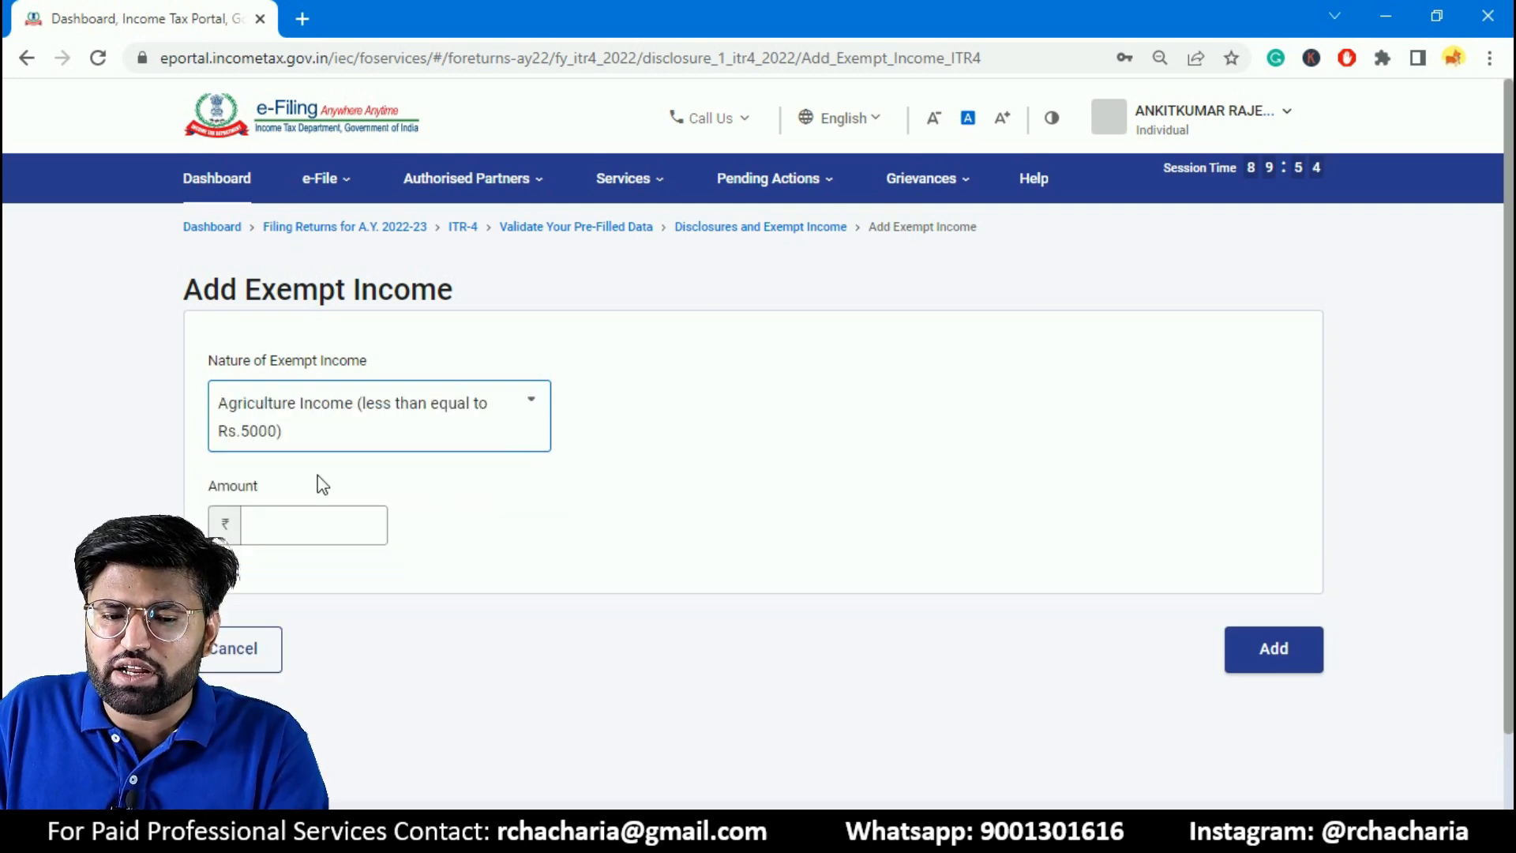
- Examine the available categories of exempt income and leave the form without adding an entry
left_click(518, 413)
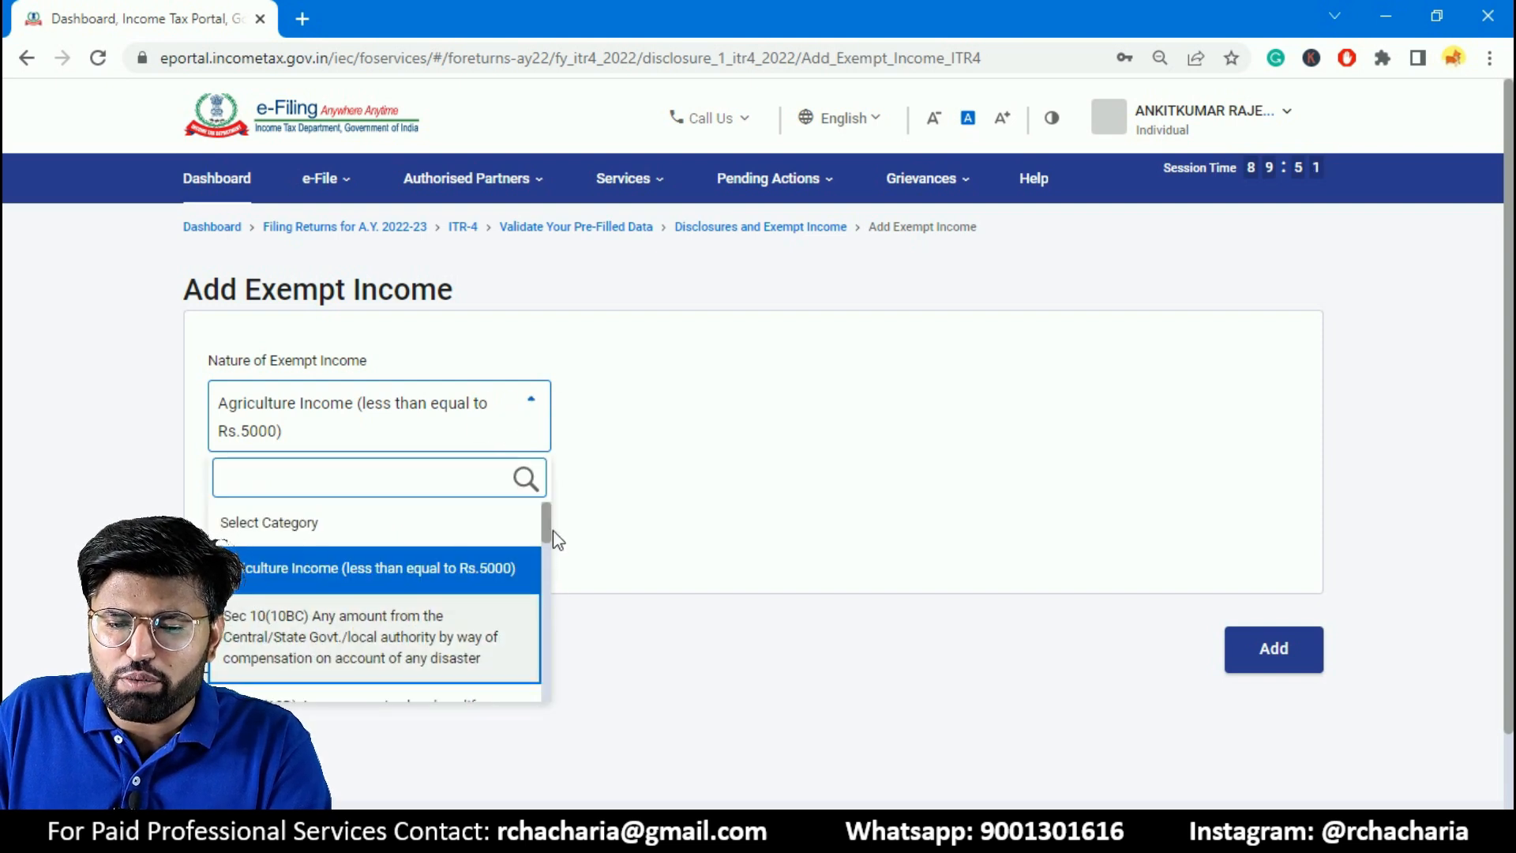
left_click_drag(550, 539, 550, 556)
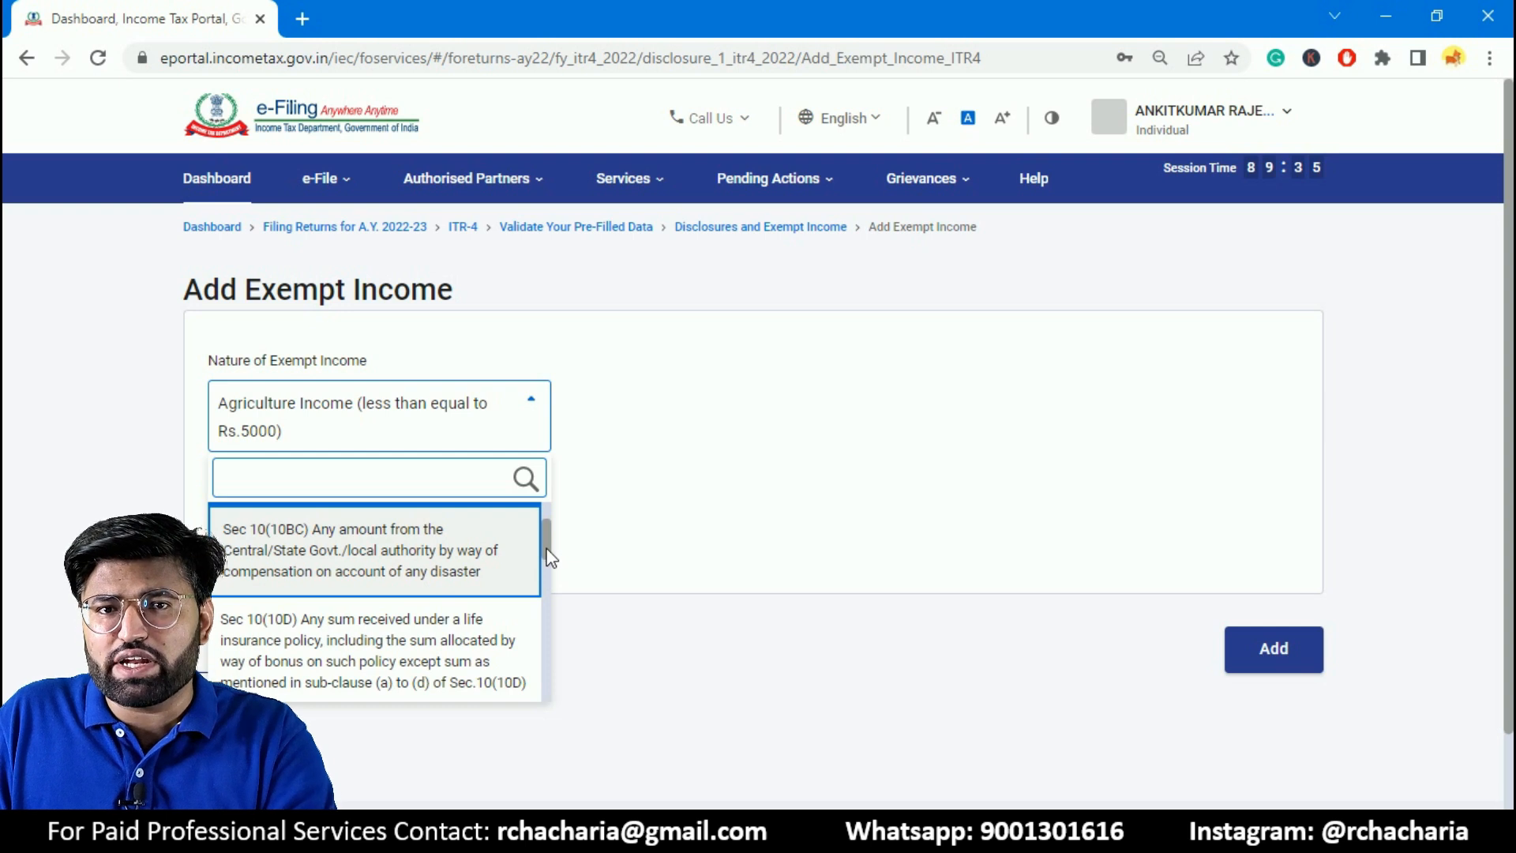
left_click_drag(550, 557, 514, 705)
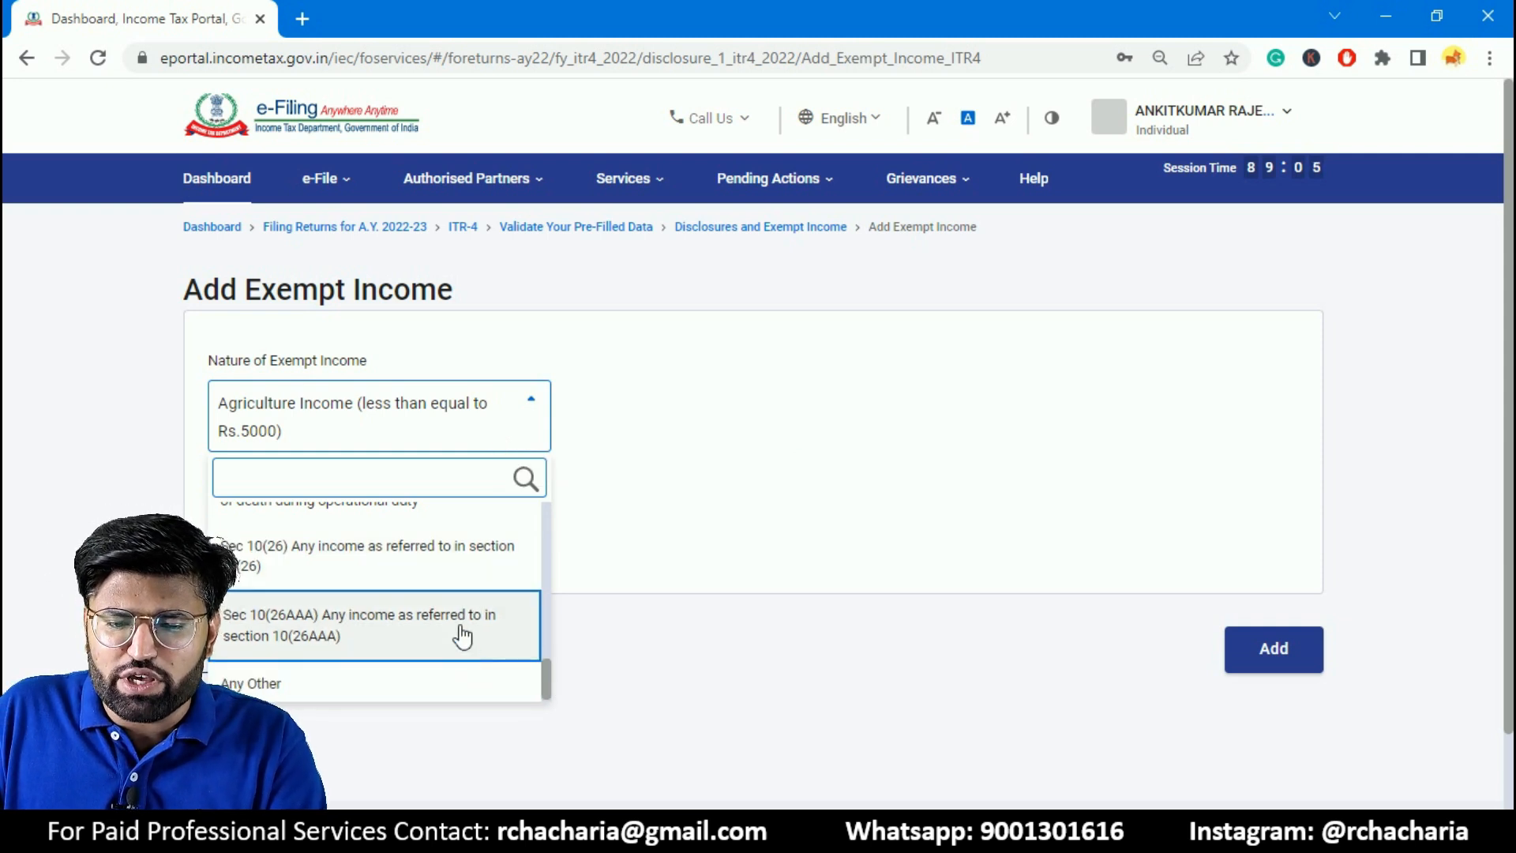
scroll(546, 687, "up", 1)
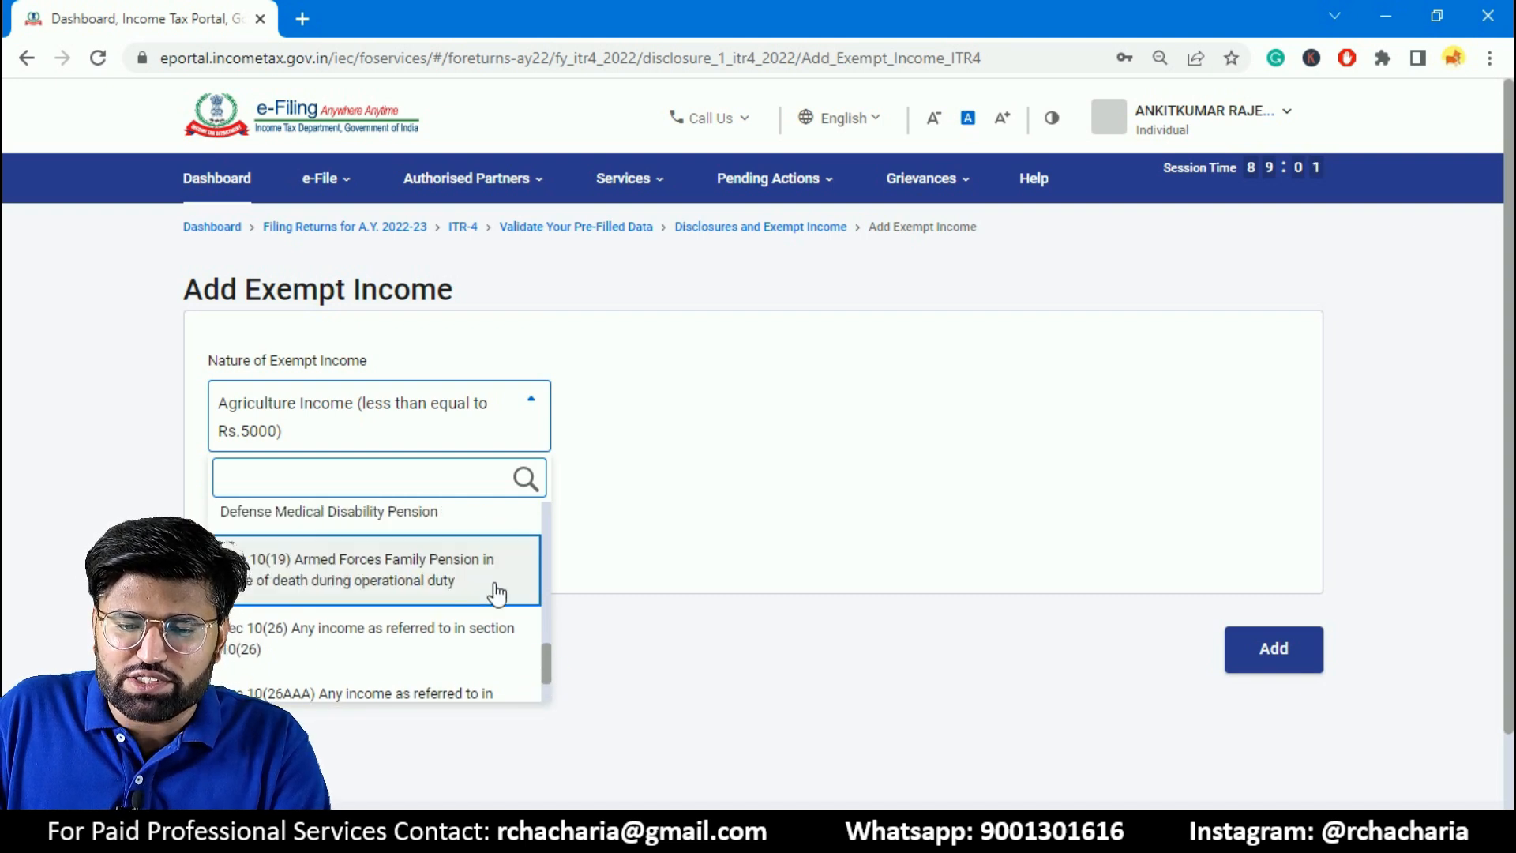
left_click(496, 430)
left_click(496, 430)
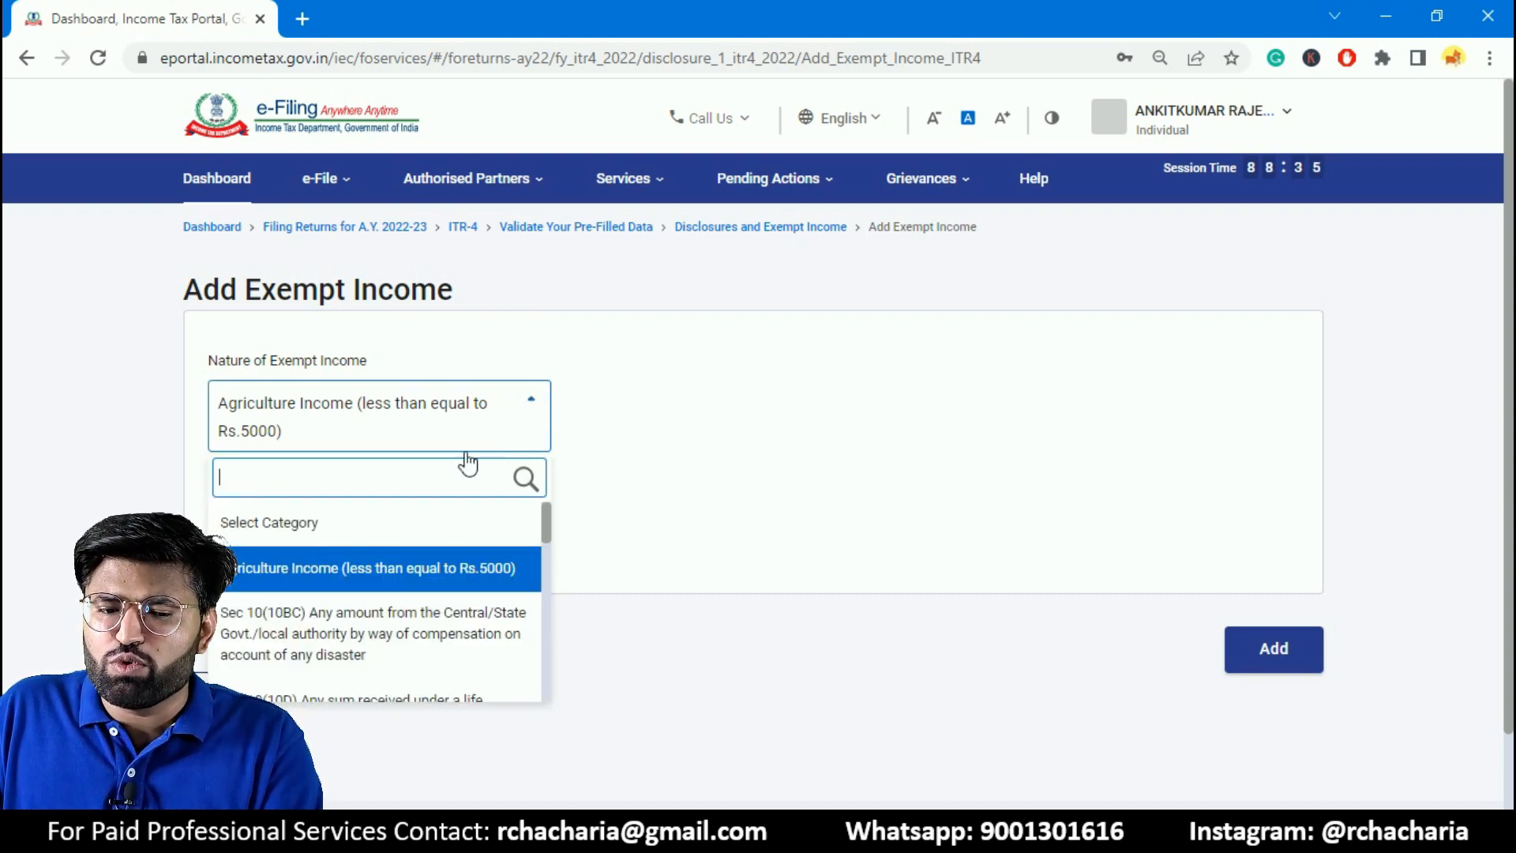
left_click(1198, 581)
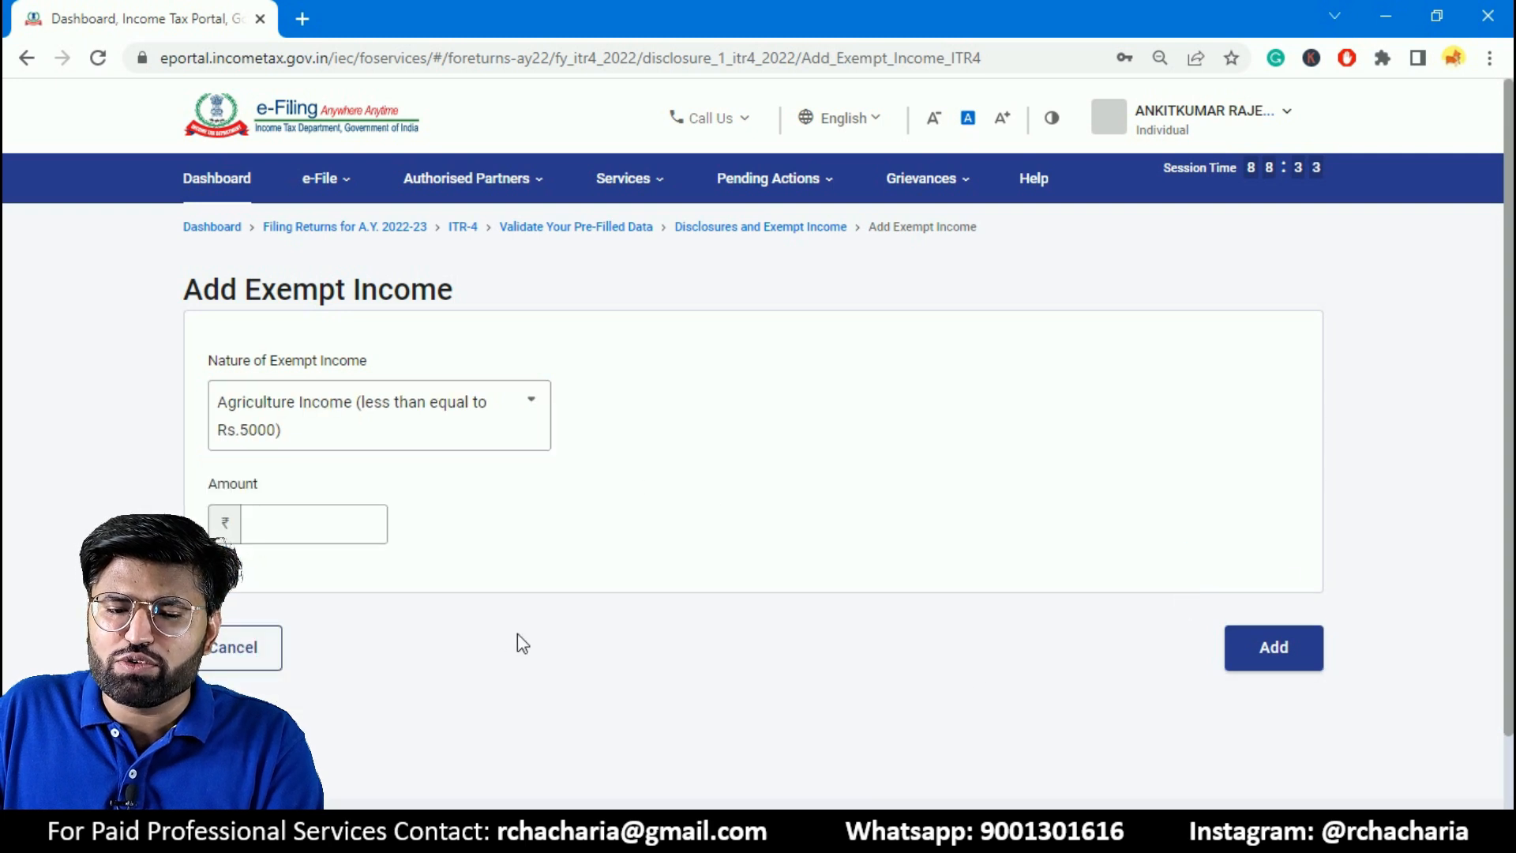
left_click(237, 643)
- Confirm the Disclosures and Exempt Income section and open the Total Deductions section from the return summary
left_click_drag(1507, 316, 1510, 718)
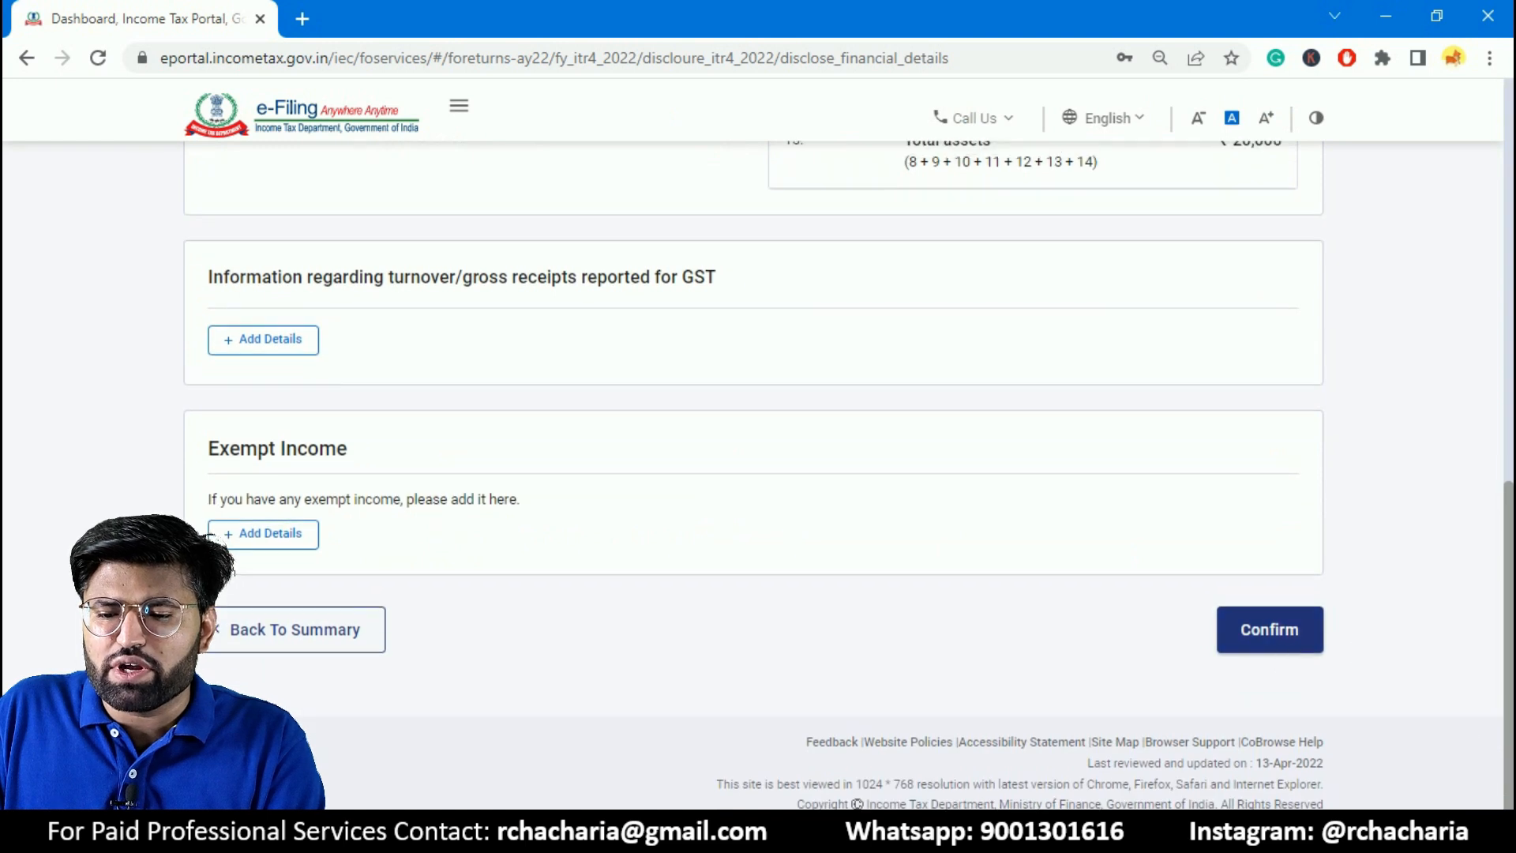
left_click(1266, 625)
left_click_drag(1510, 296, 1511, 527)
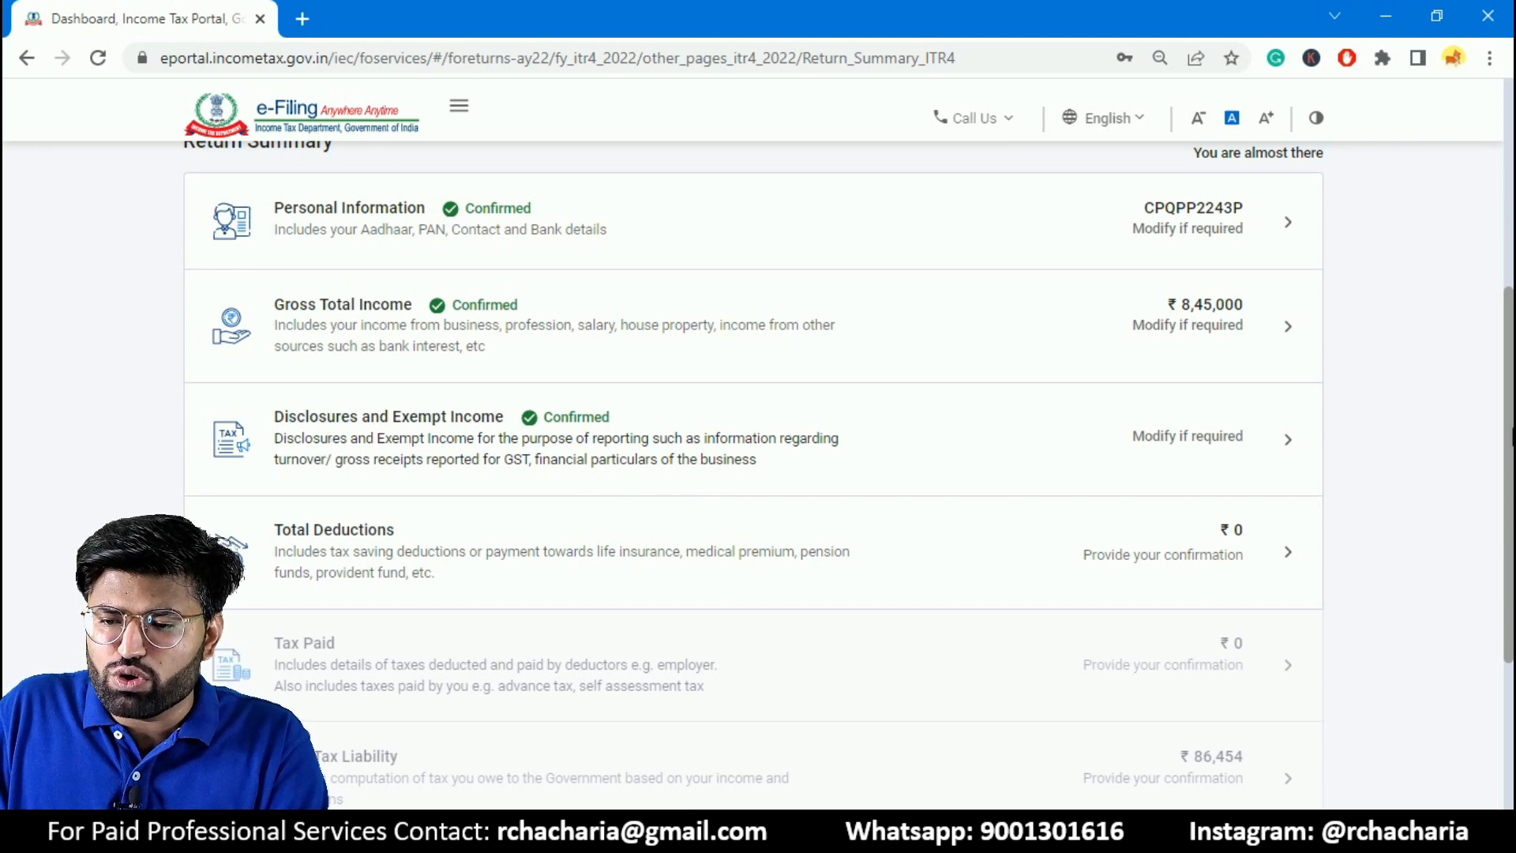
scroll(294, 456, "down", 1)
left_click(1118, 447)
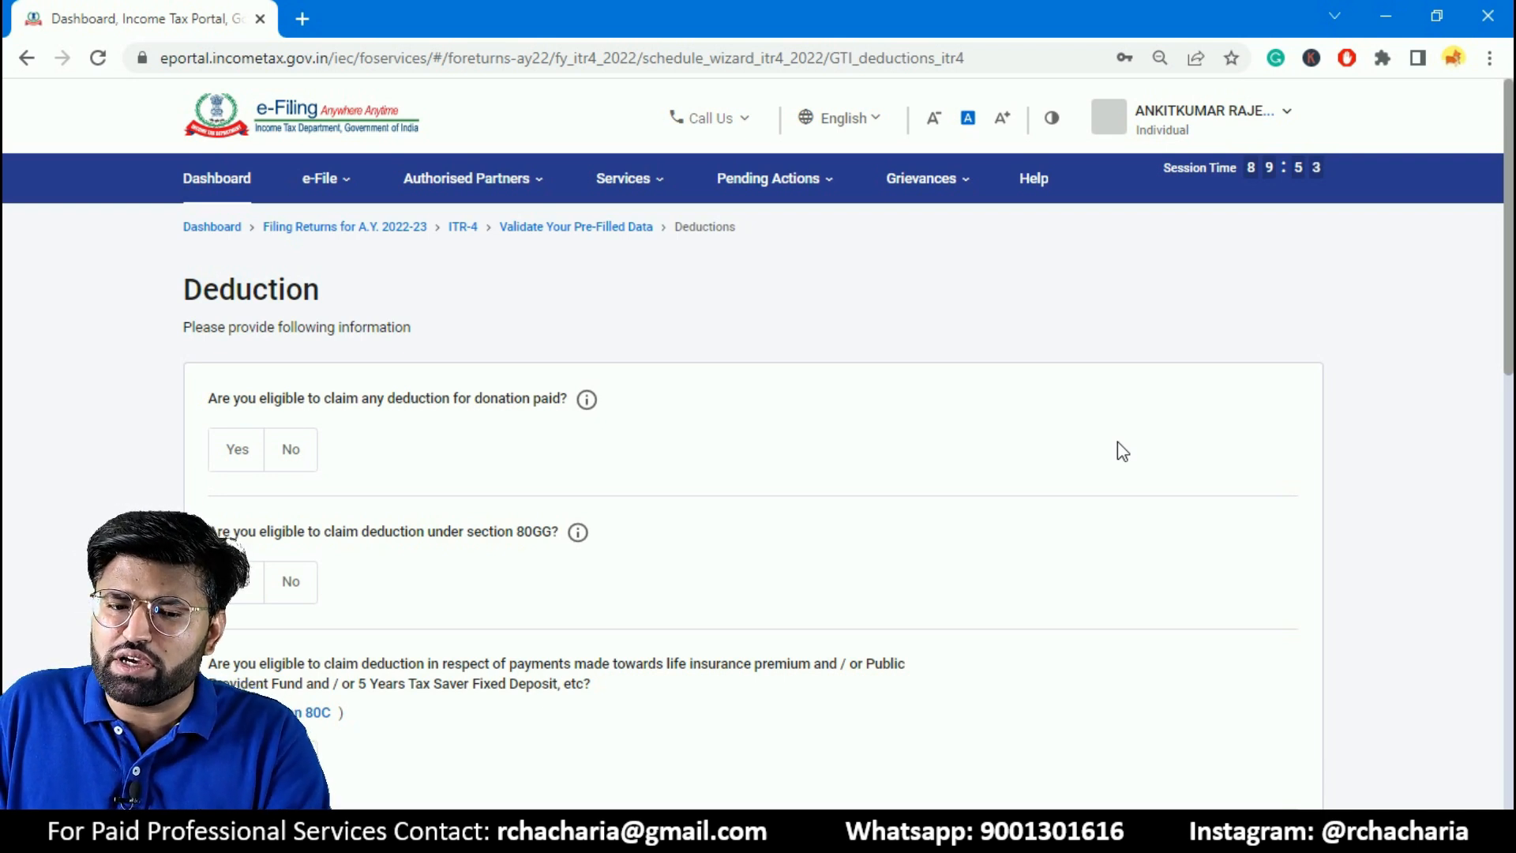
- Answer No to the deduction for donations paid and to the deduction under section 80GG
scroll(1511, 286, "down", 1)
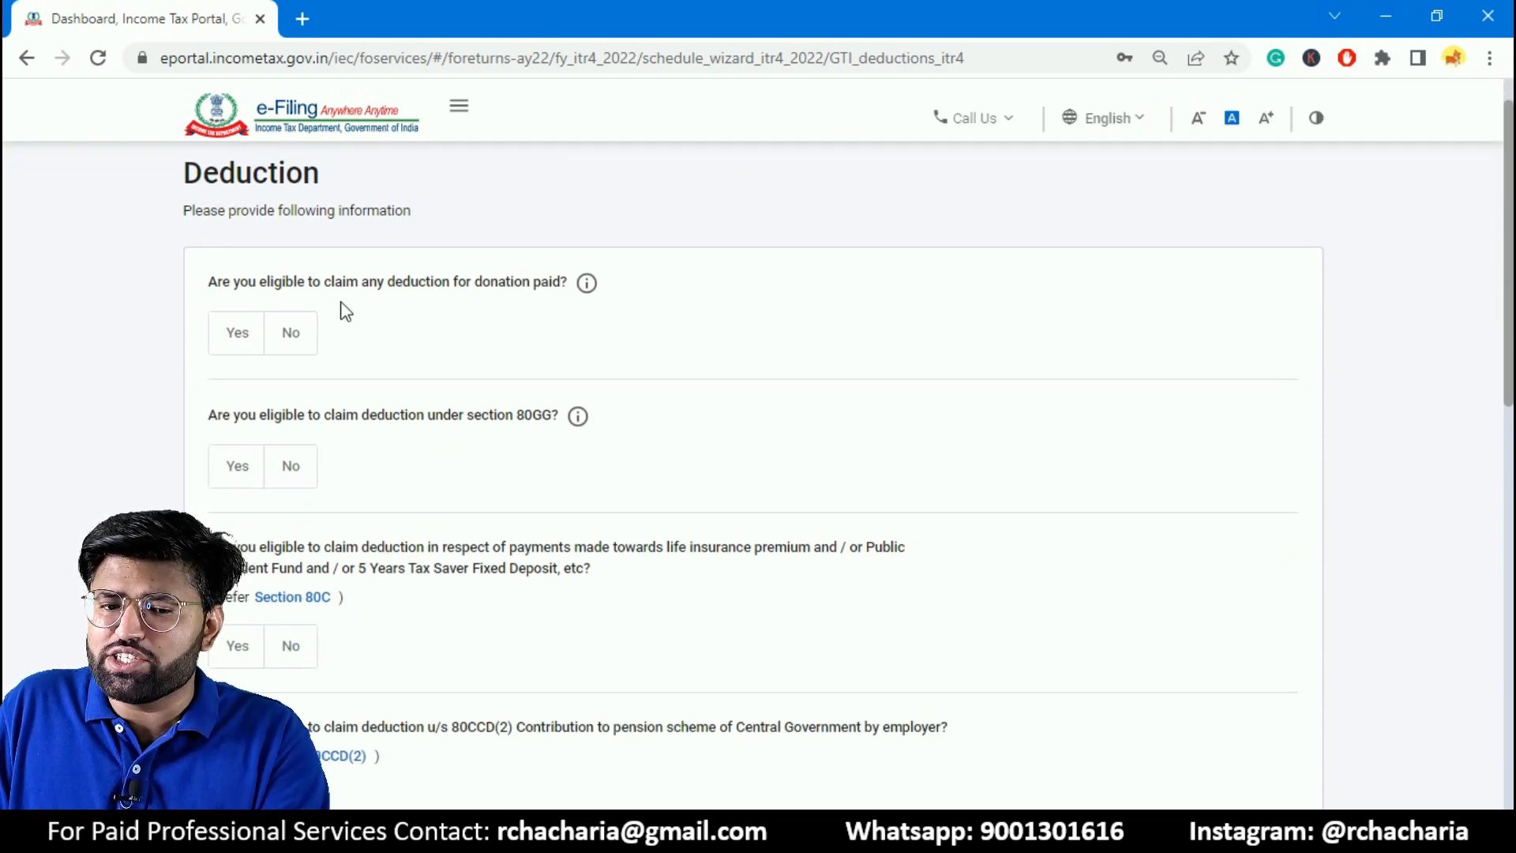
left_click(237, 333)
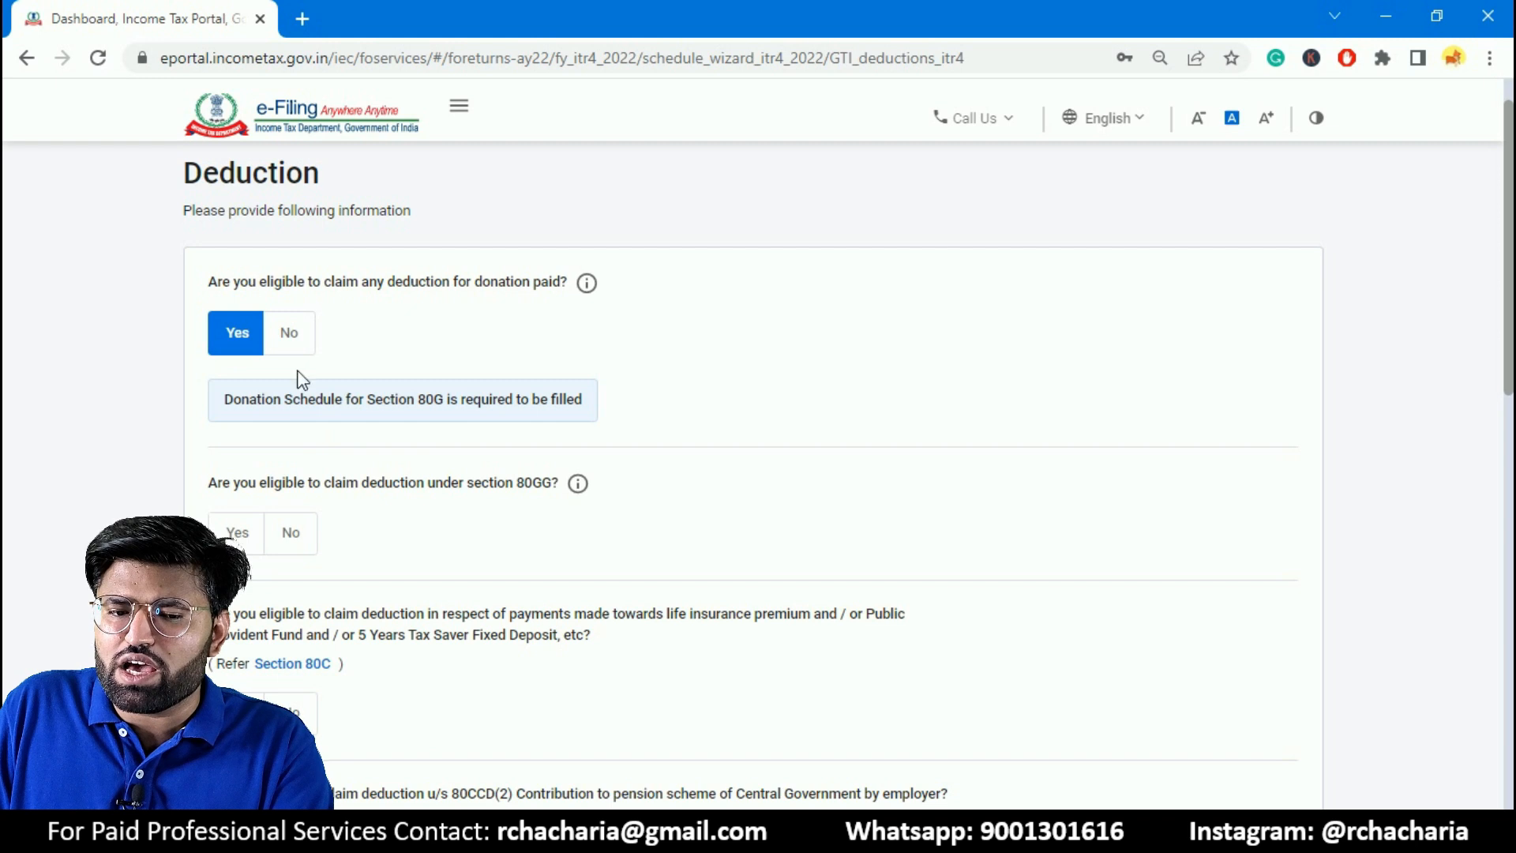
left_click(290, 334)
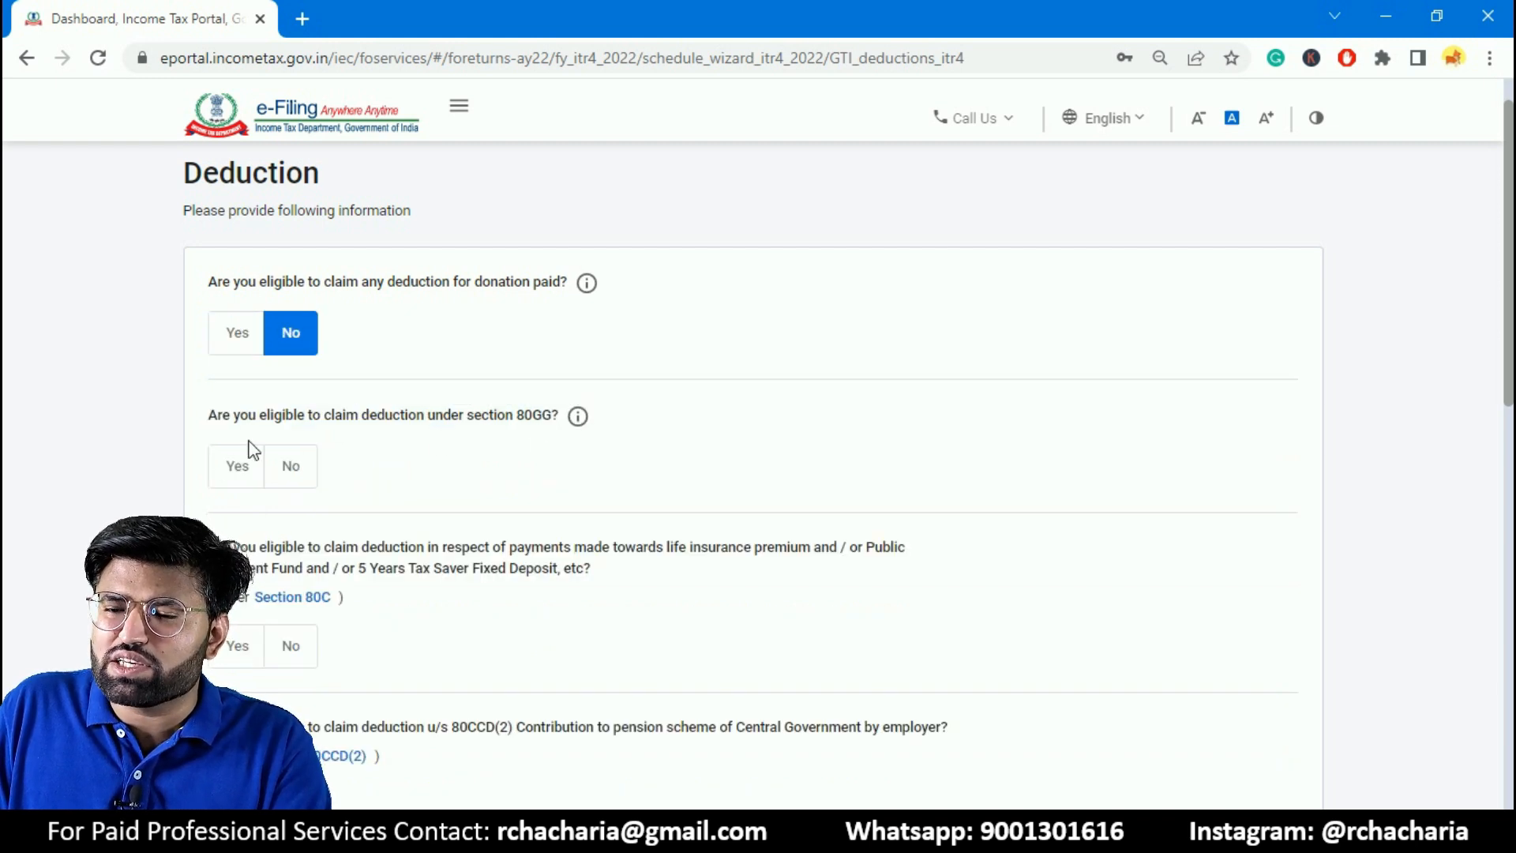
scroll(1510, 336, "down", 1)
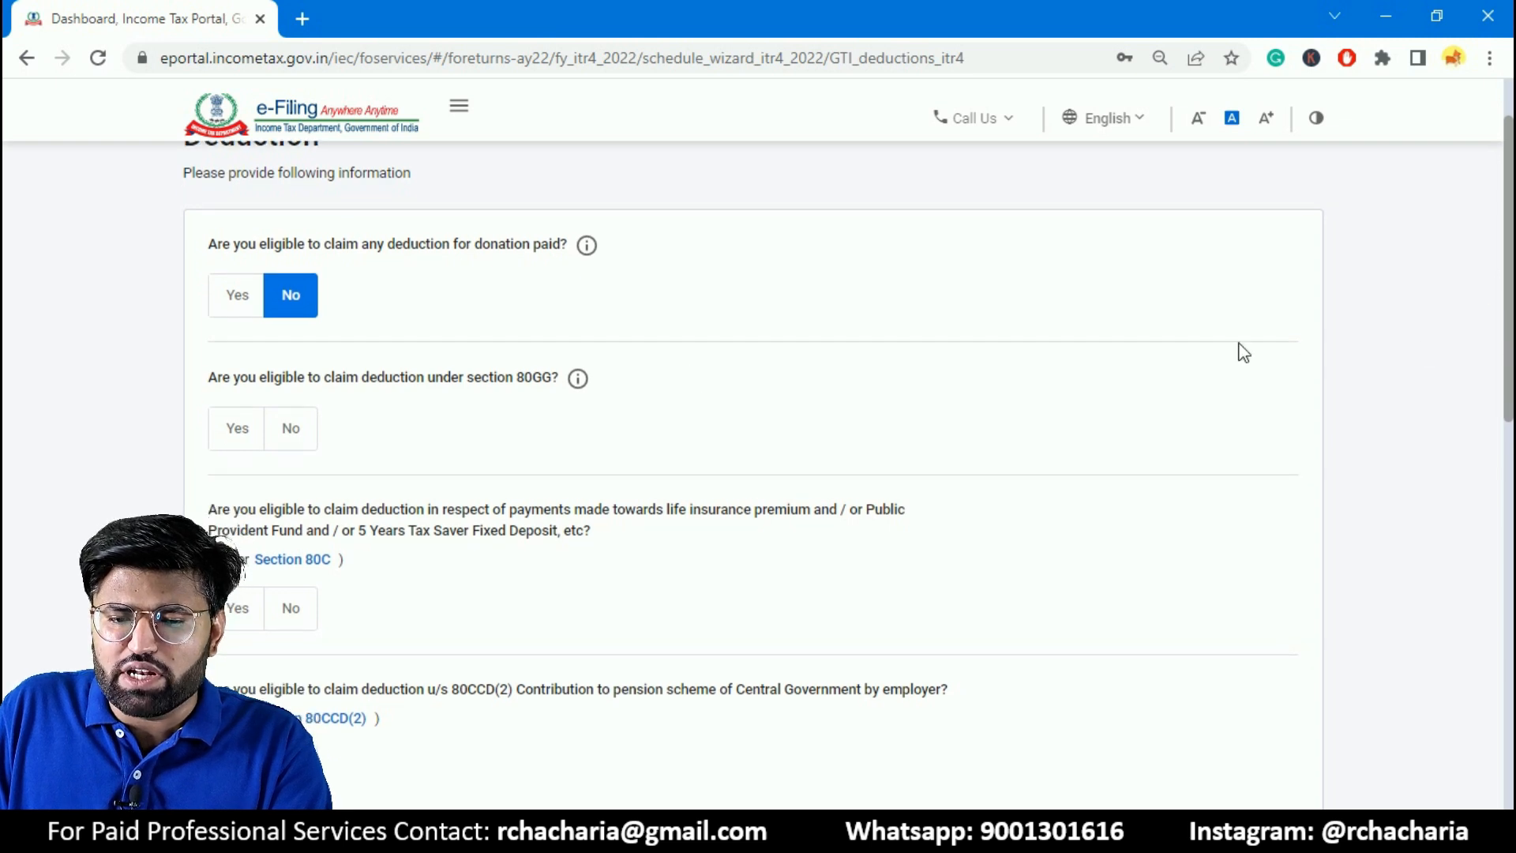
left_click(237, 431)
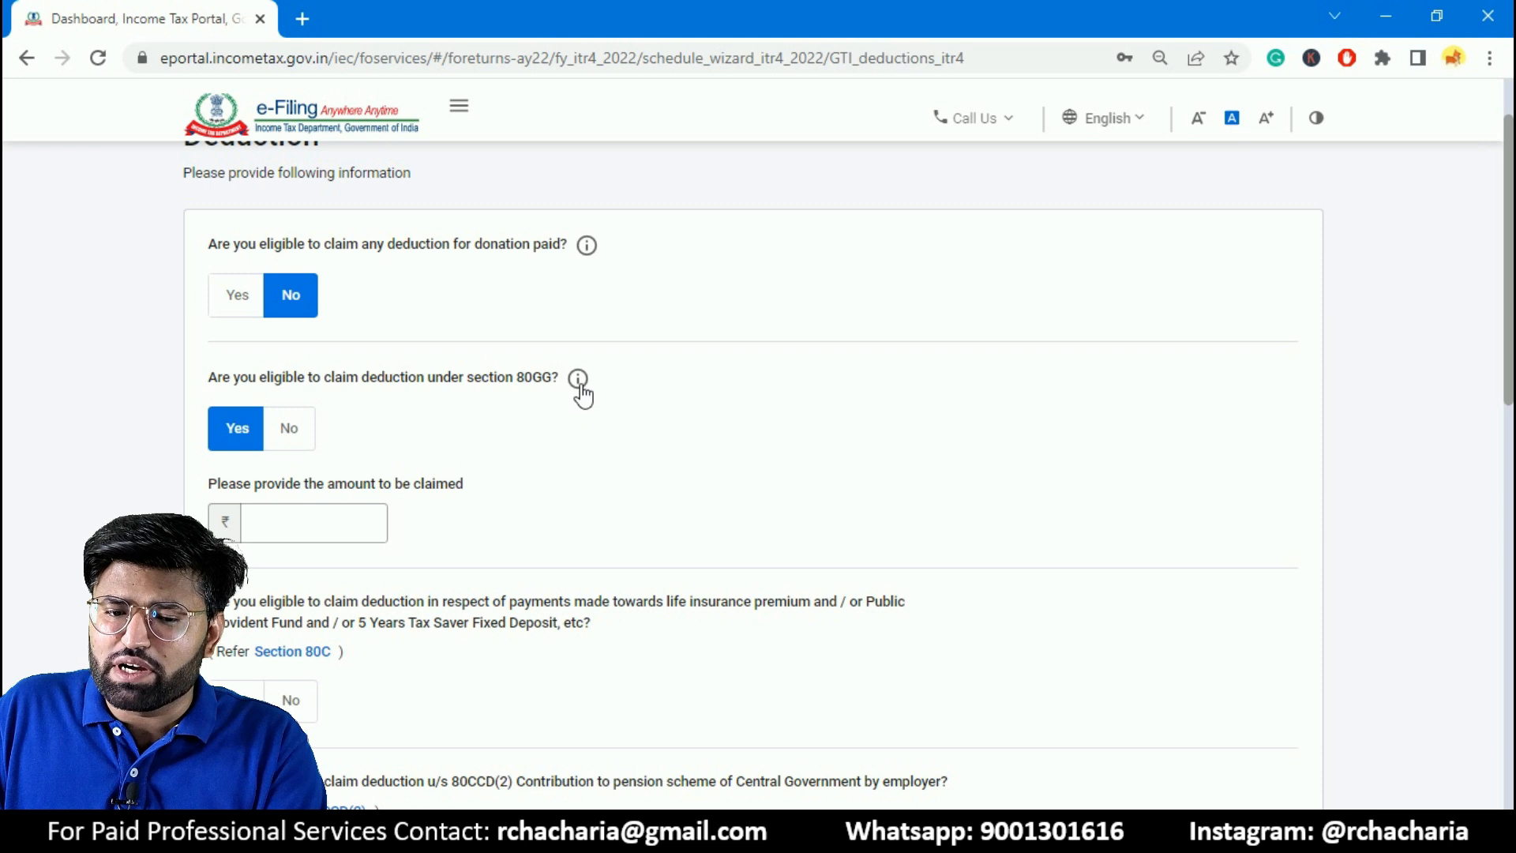
mouse_move(584, 395)
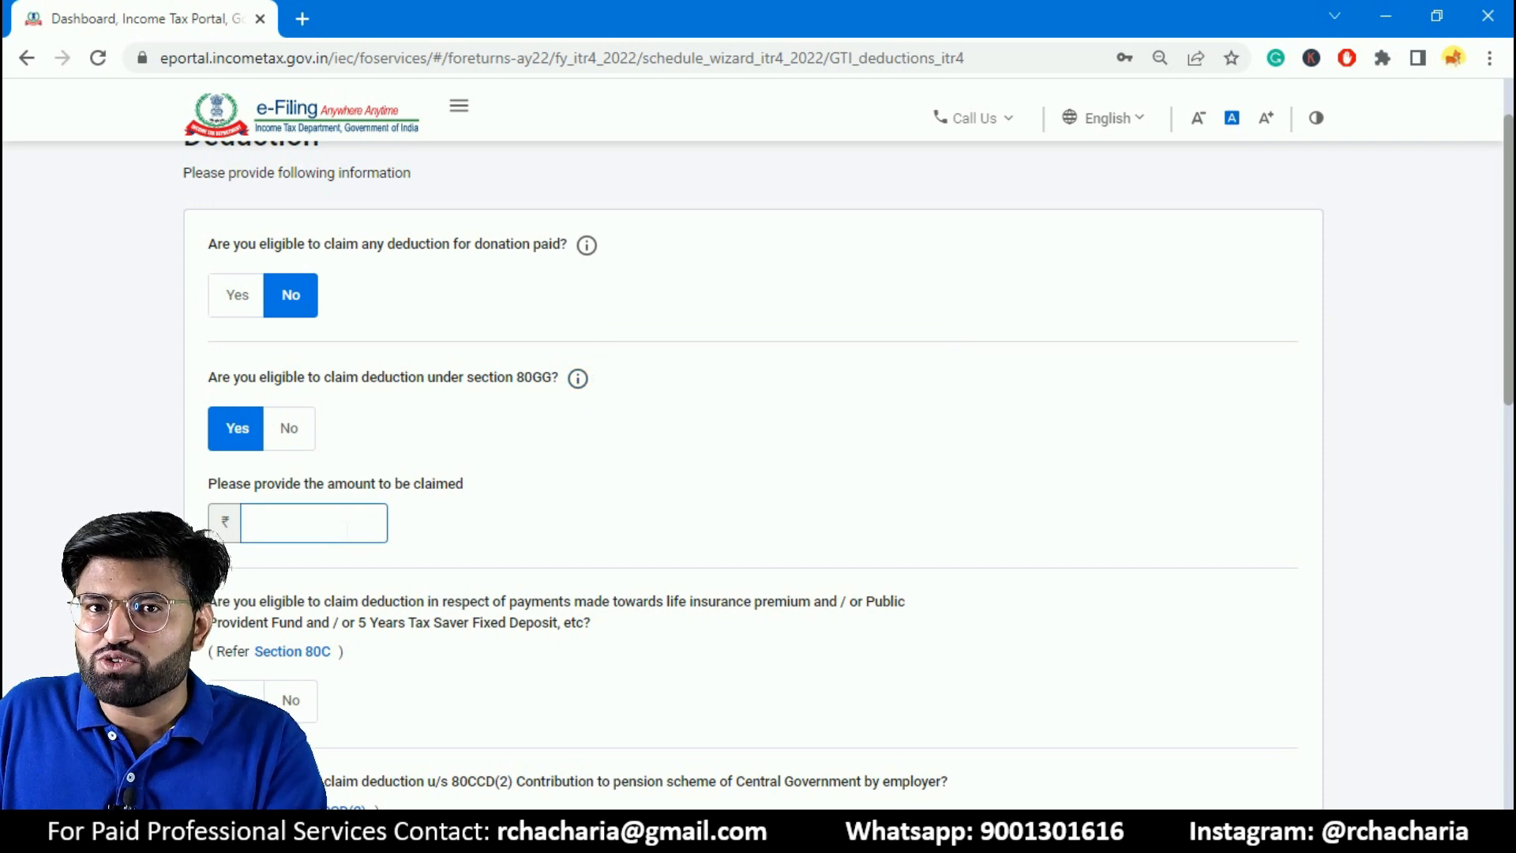
left_click(290, 427)
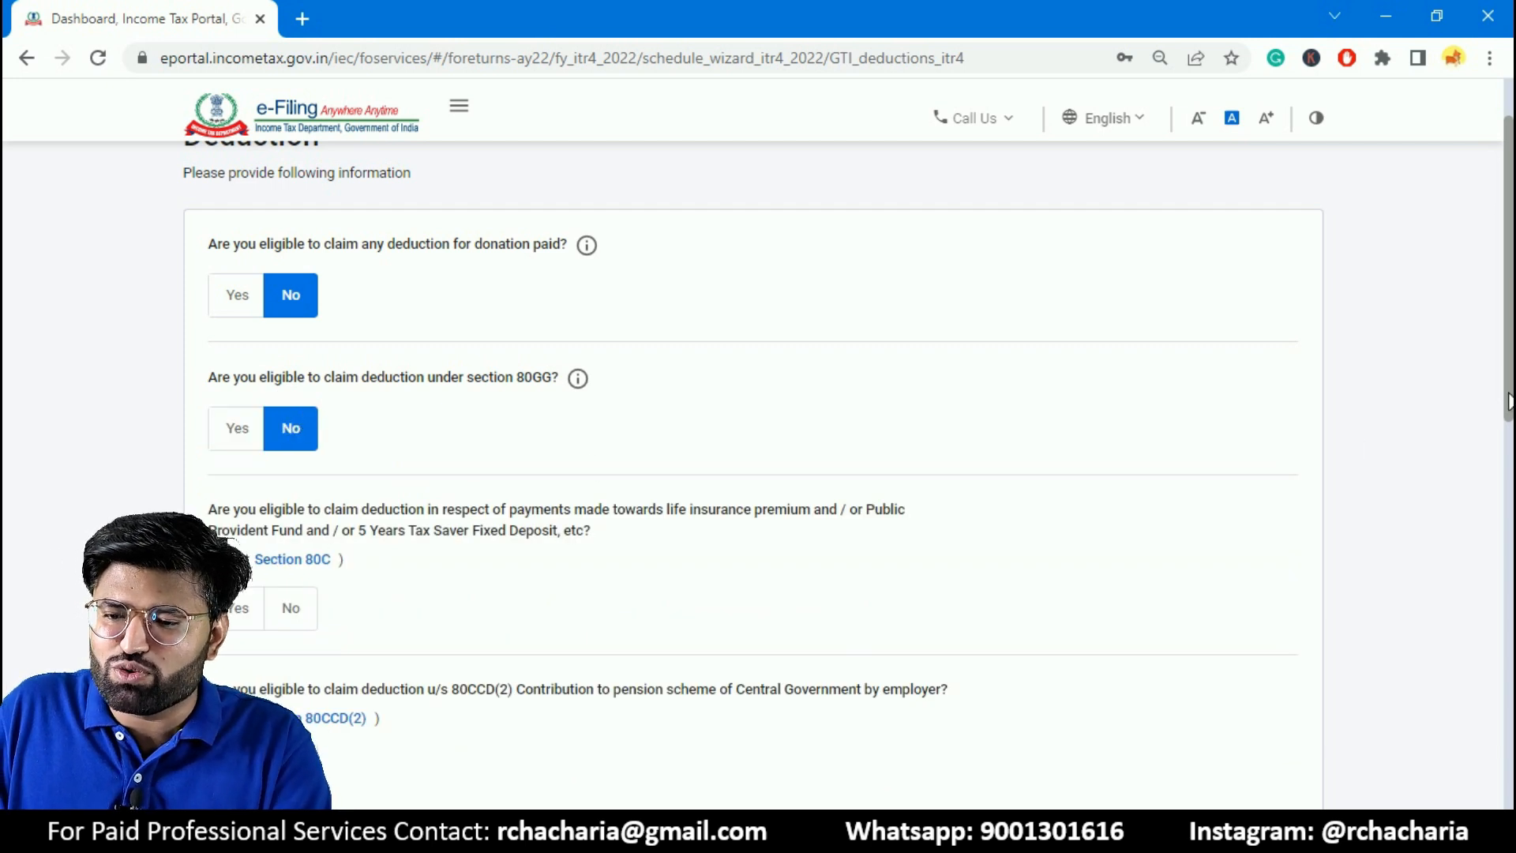
- Answer Yes to the Section 80C deduction and set the amount to be claimed to ₹1,00,000
scroll(780, 436, "down", 2)
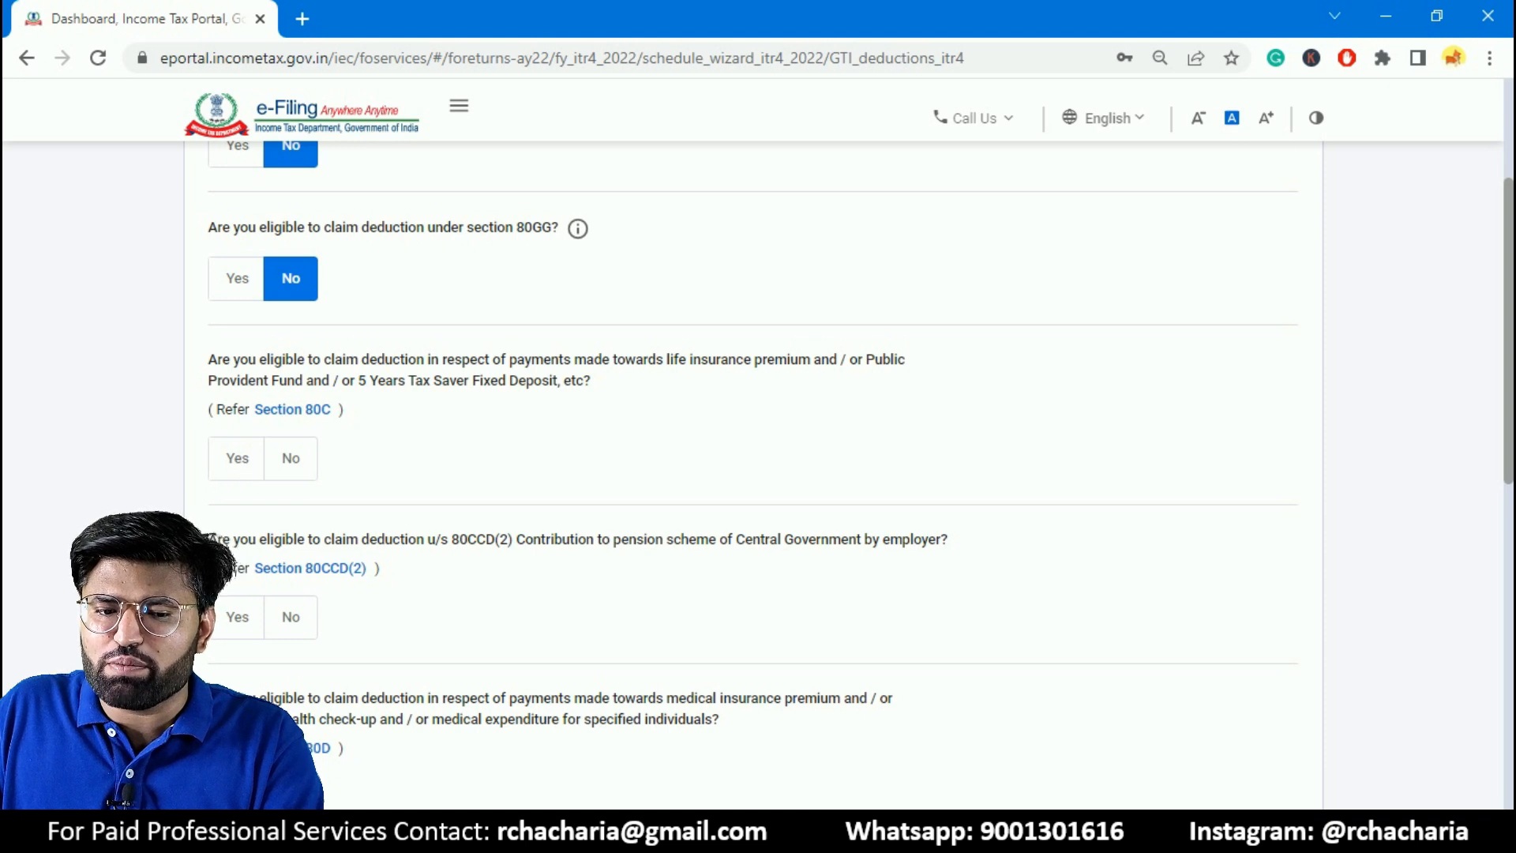
left_click(237, 458)
left_click(239, 551)
type("100000")
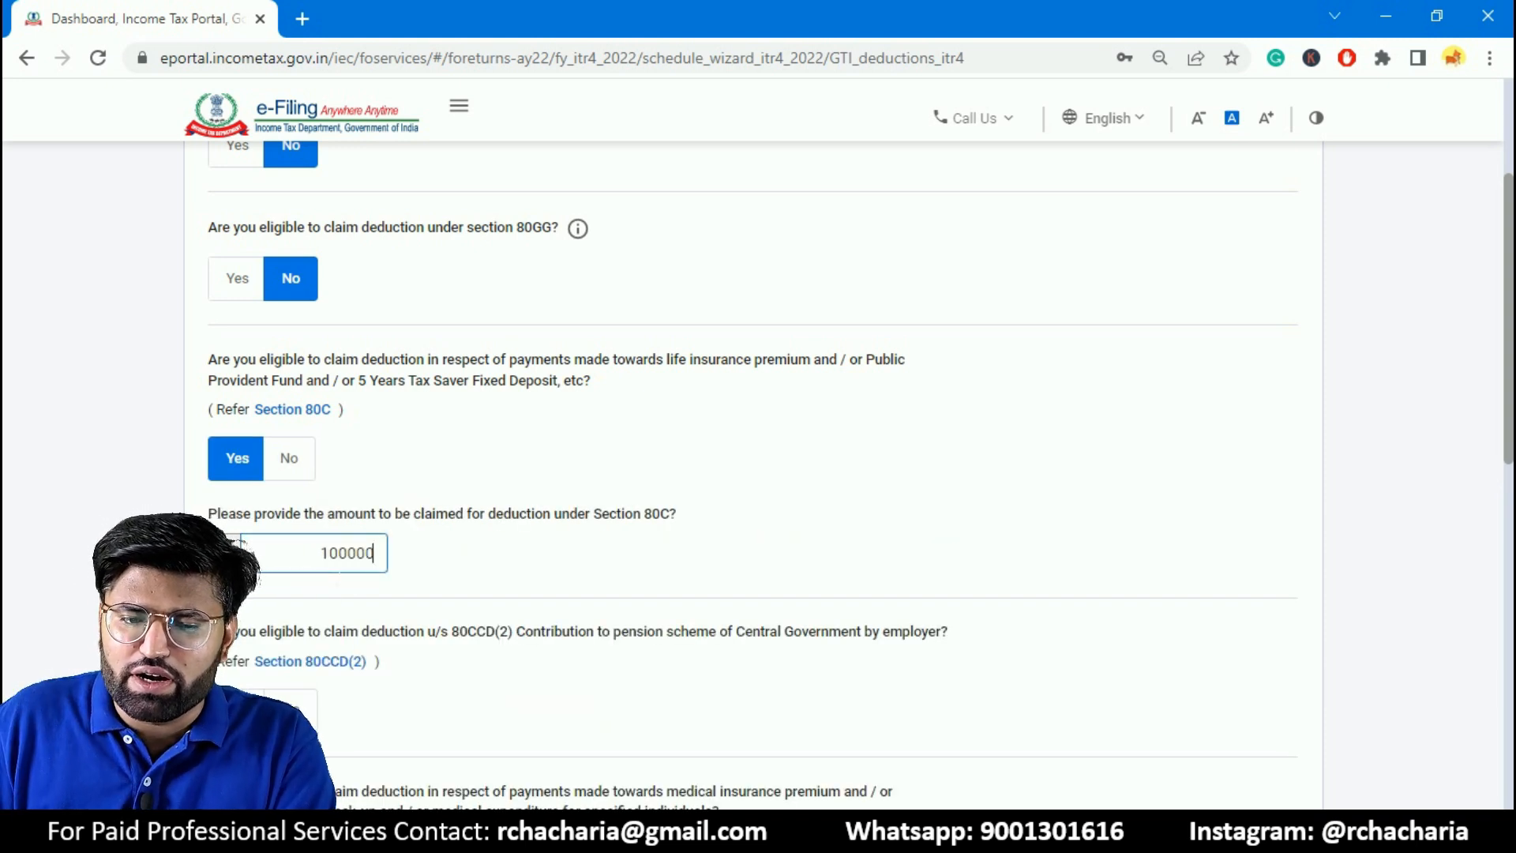
left_click(791, 433)
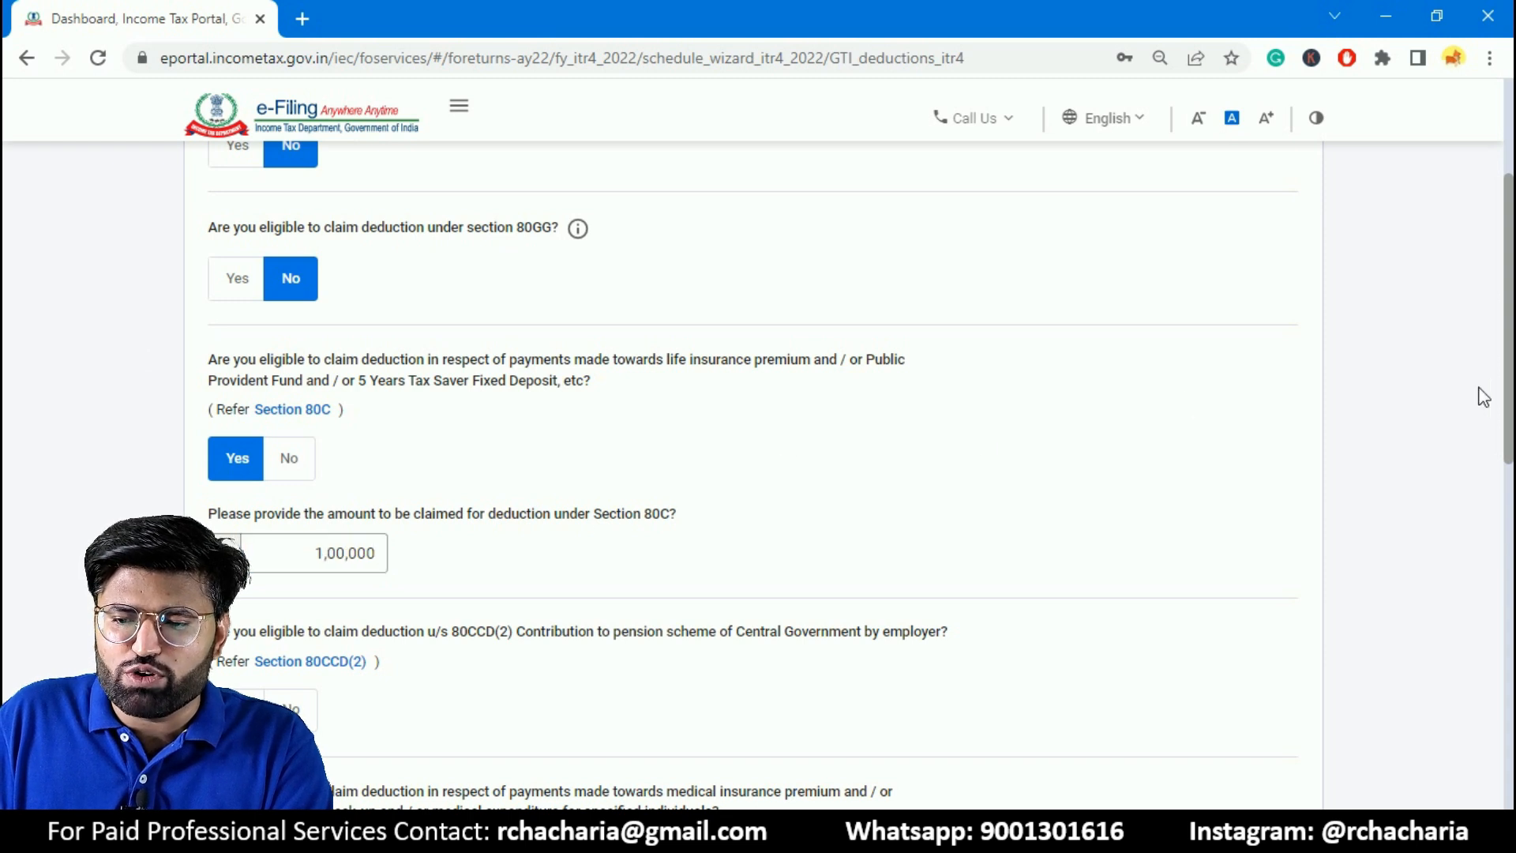
- Answer Yes to the Section 80TTA deduction for interest on savings bank accounts and continue to the deductions verification page
left_click_drag(1512, 370, 1511, 433)
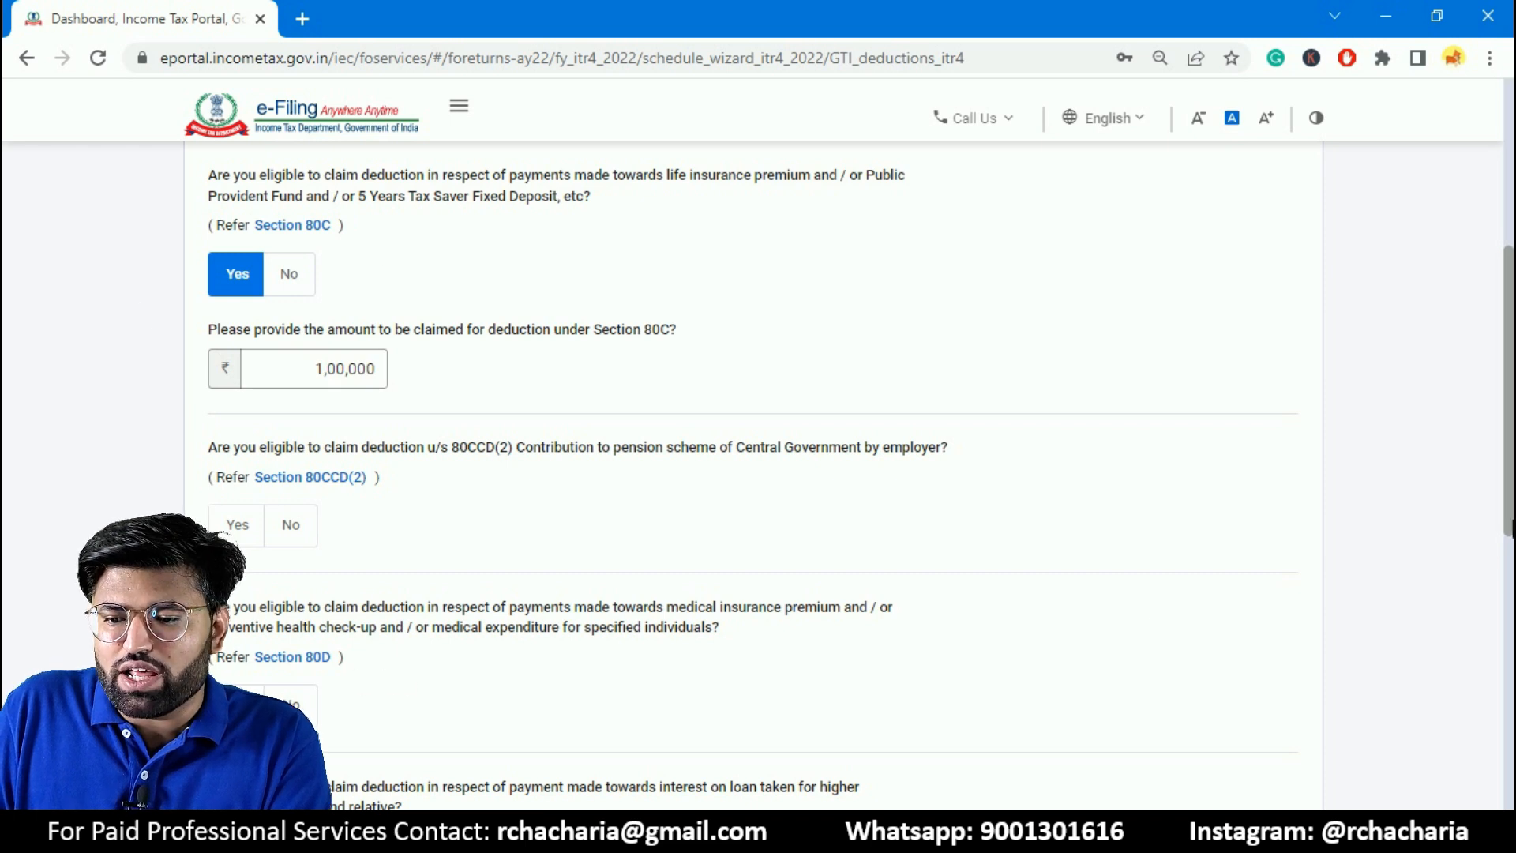
scroll(1510, 523, "down", 1)
scroll(1510, 523, "down", 2)
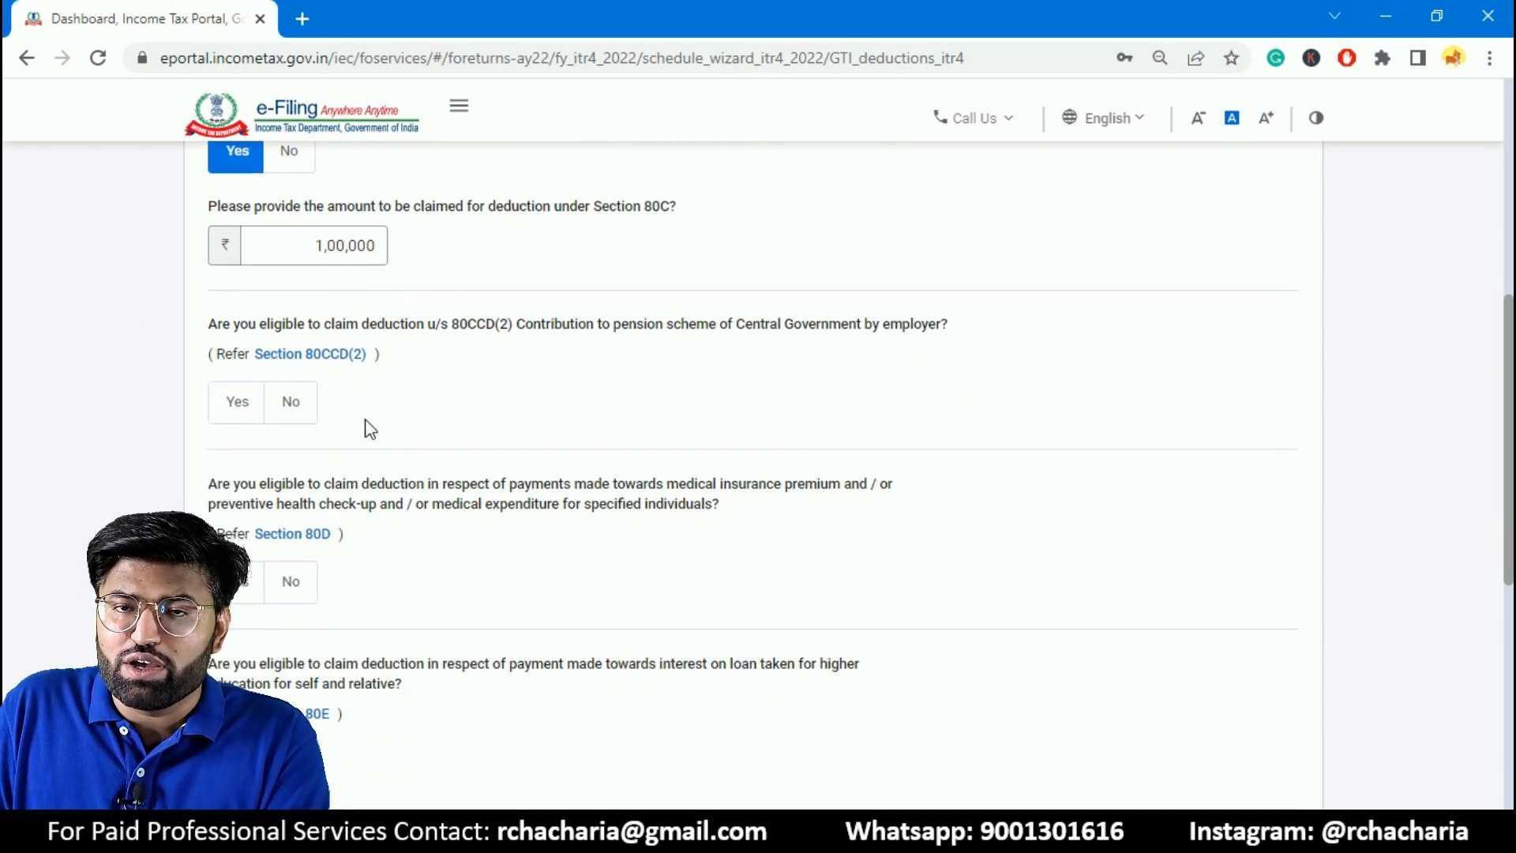
scroll(1508, 505, "down", 6)
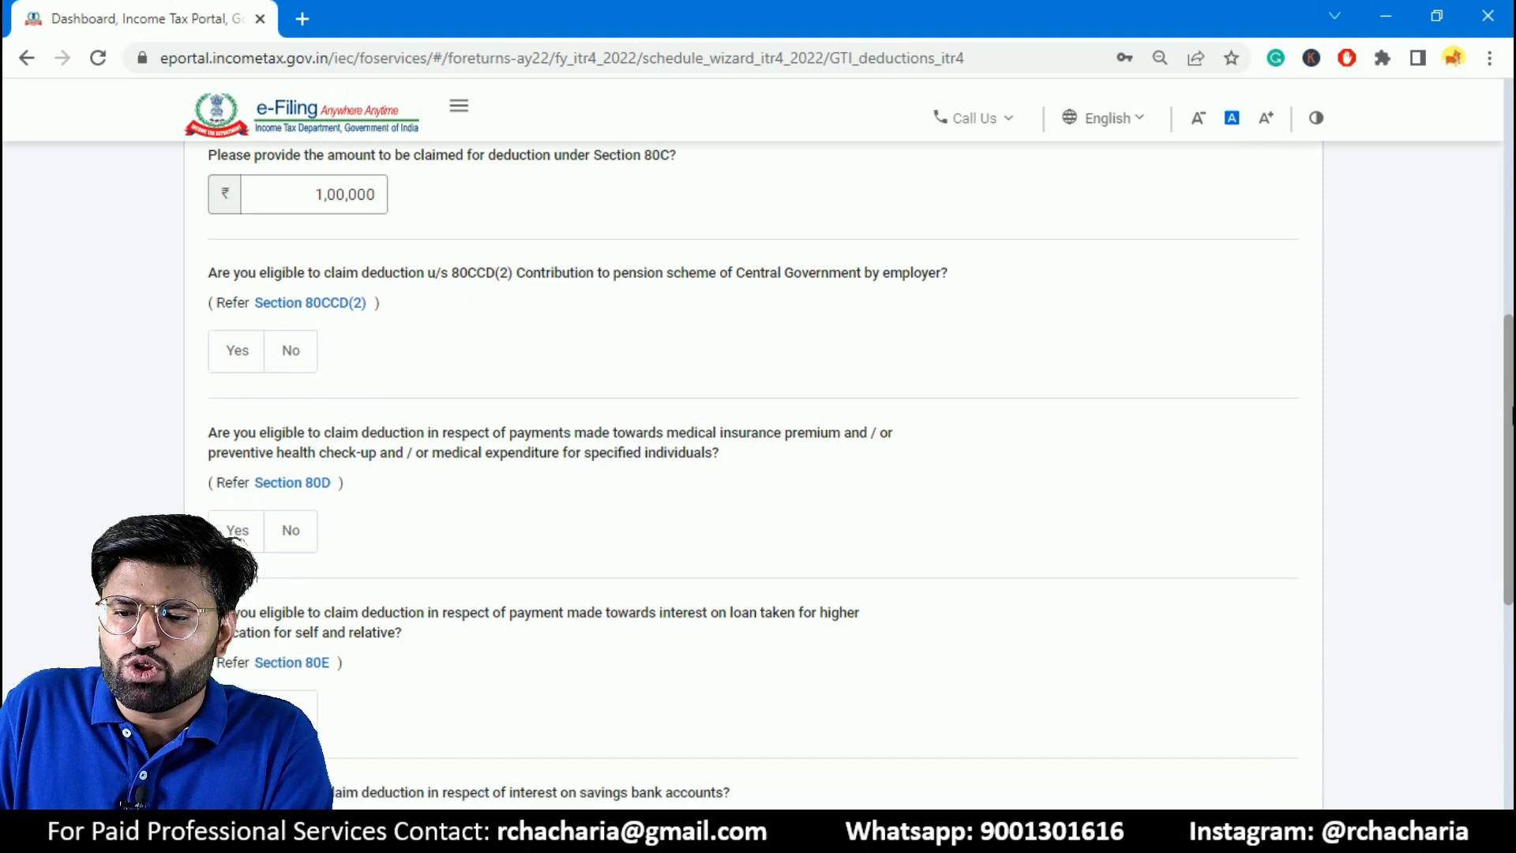
scroll(1511, 506, "down", 2)
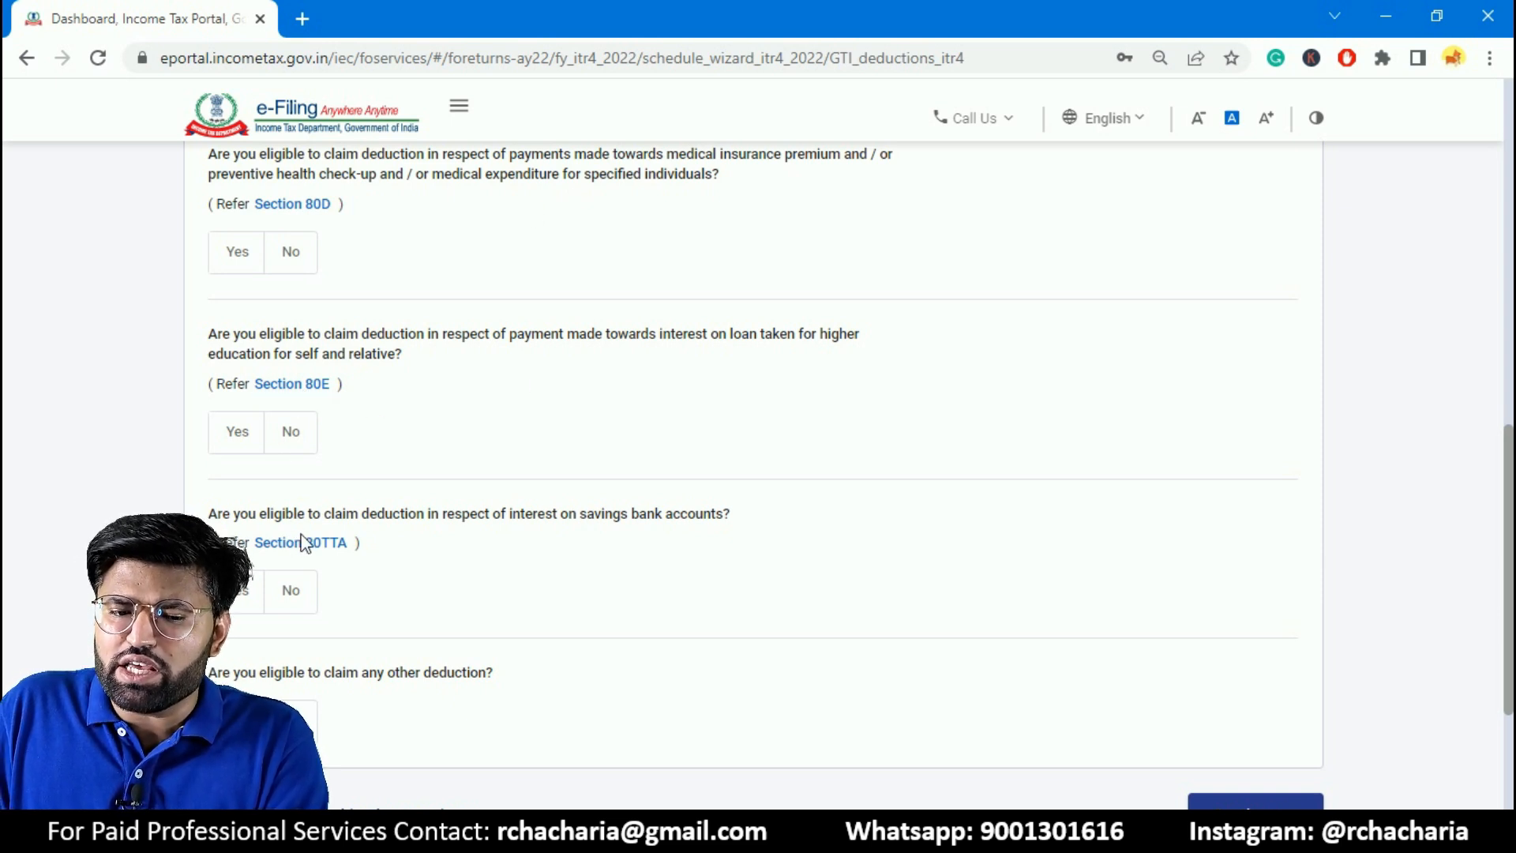
left_click(248, 589)
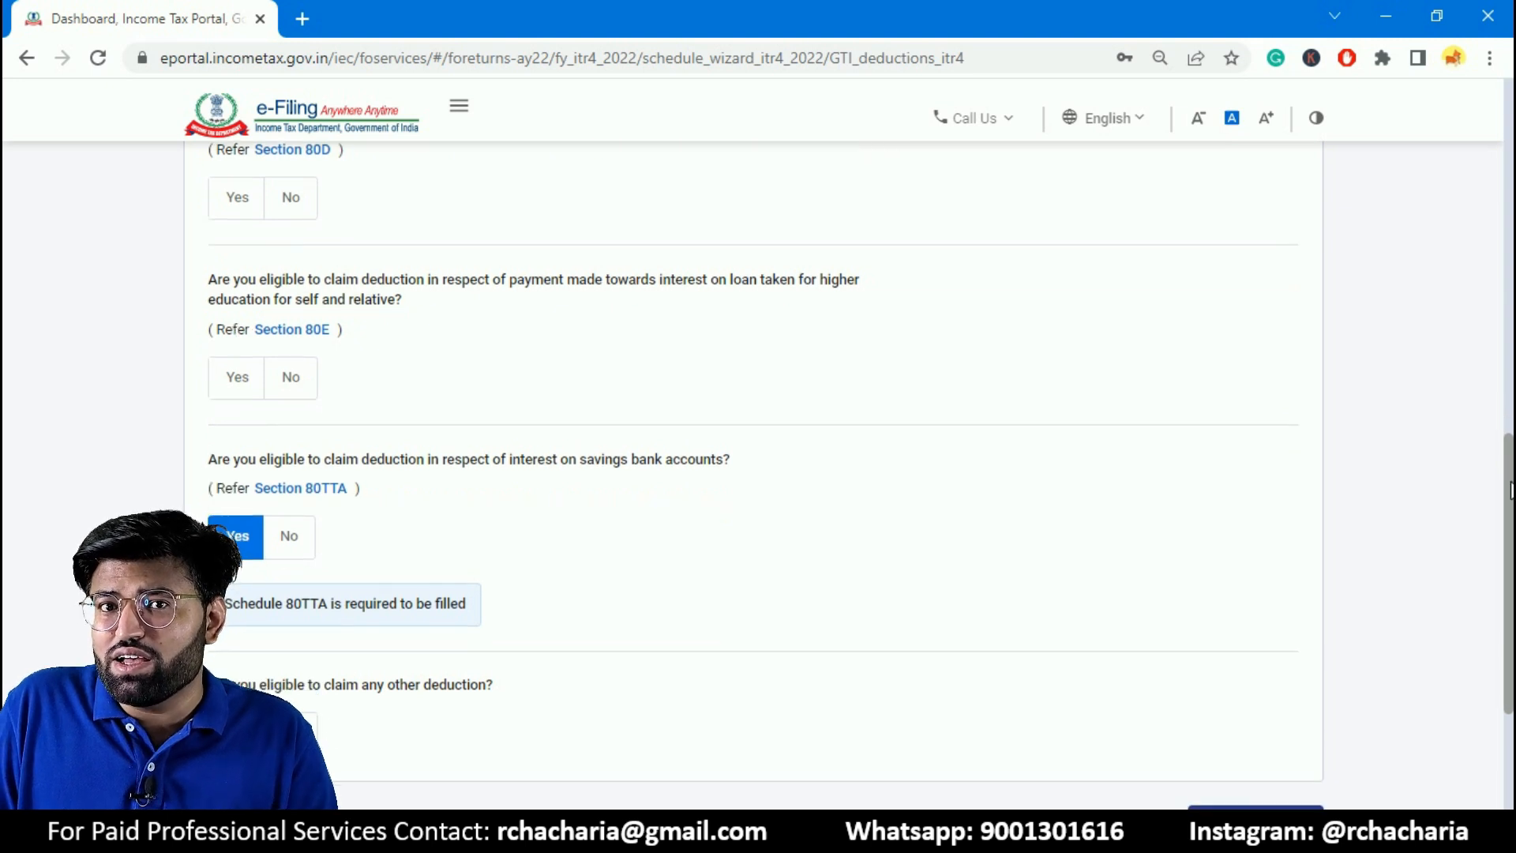
left_click_drag(1512, 468, 1511, 562)
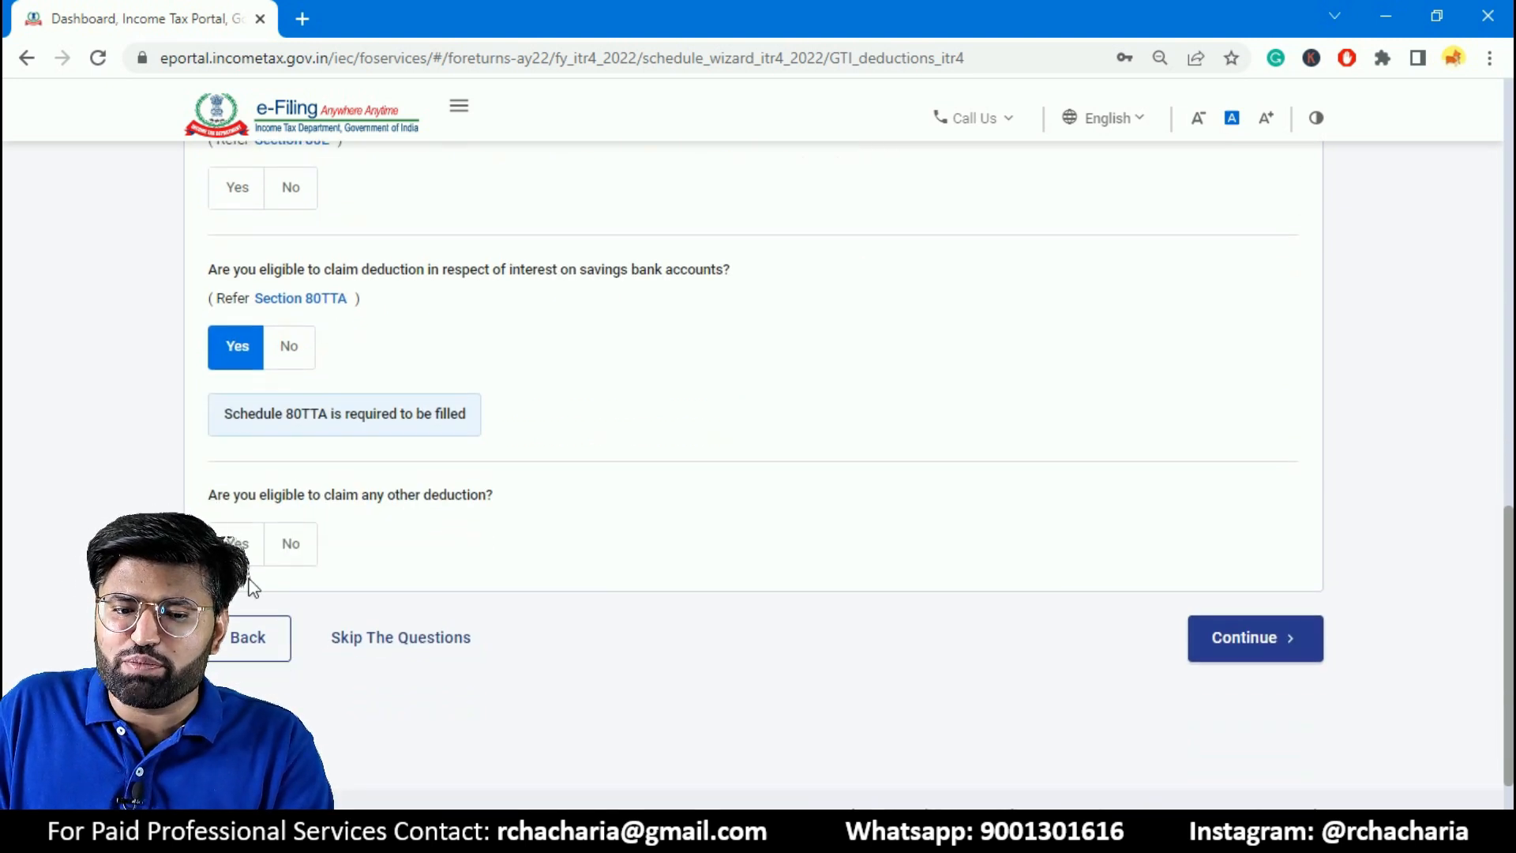
left_click(1271, 638)
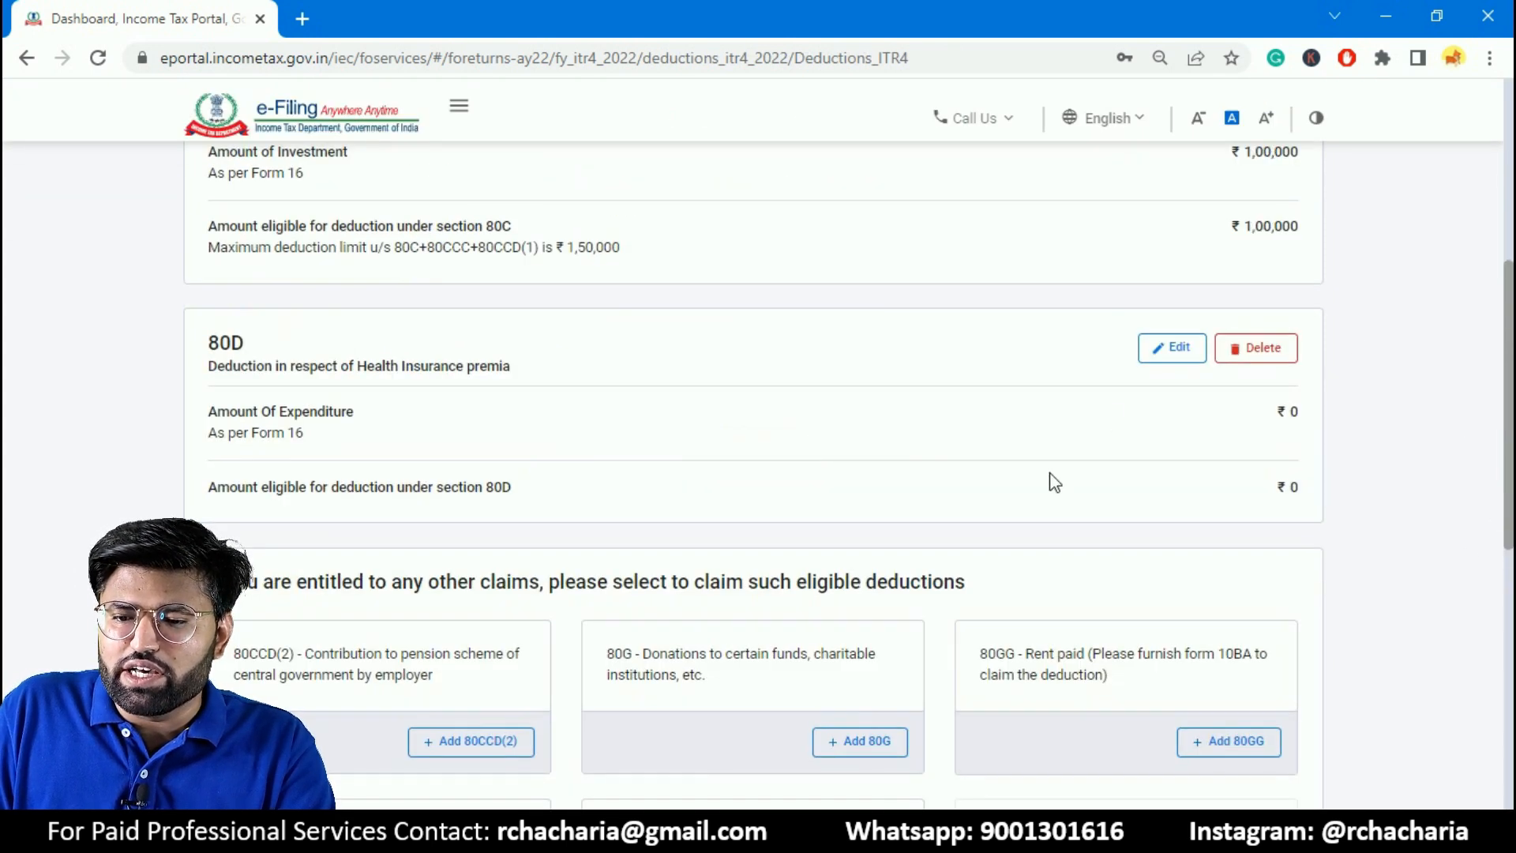
- Add an 80TTA deduction of ₹5,000 for interest on saving bank accounts from the full list of deductions
left_click_drag(1510, 327, 1511, 491)
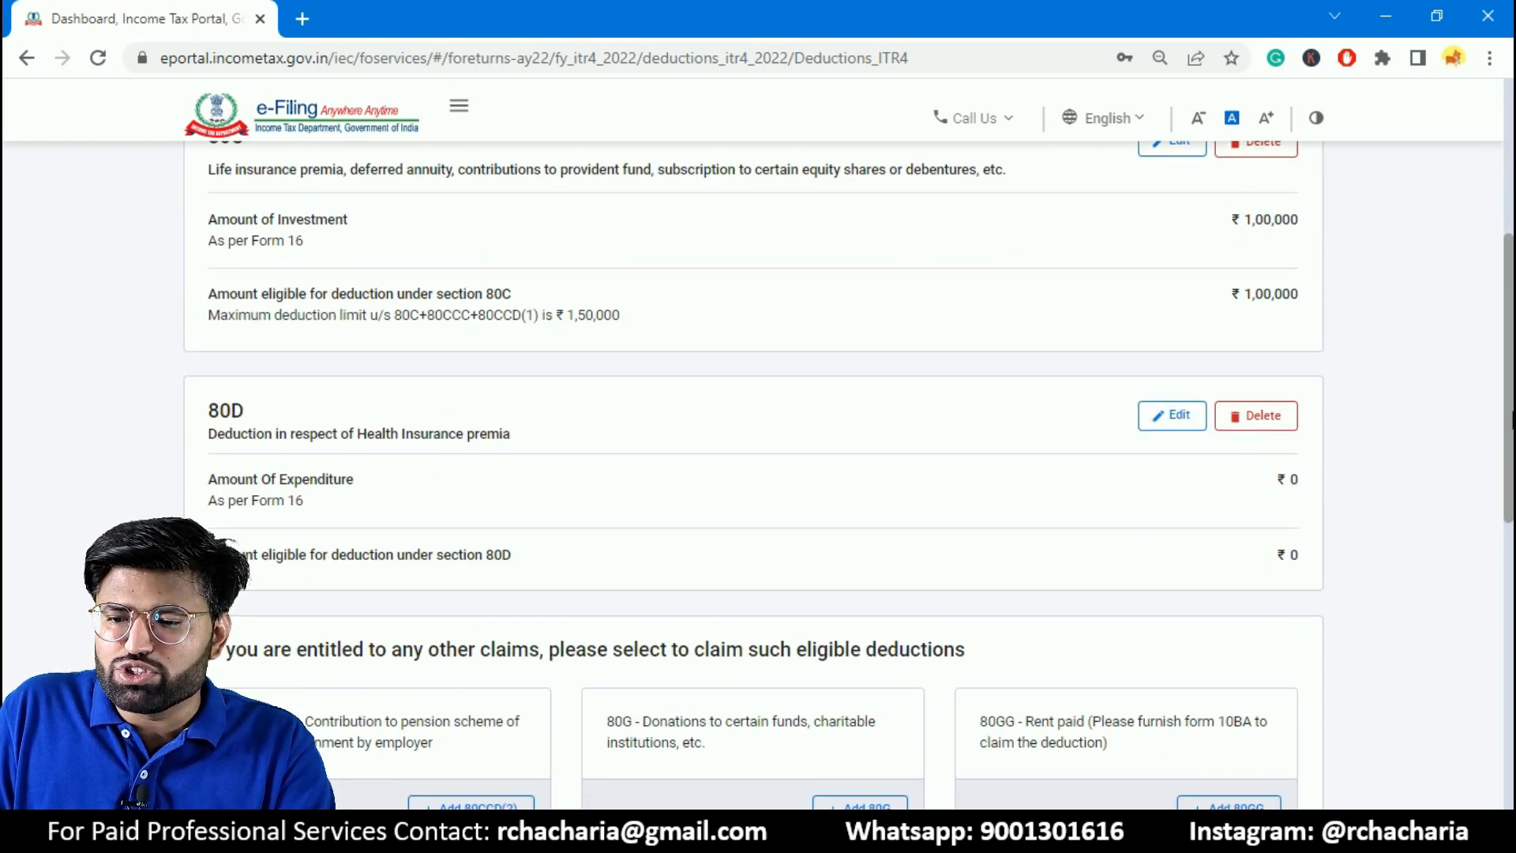
left_click_drag(1513, 416, 1512, 387)
left_click_drag(1512, 279, 1512, 488)
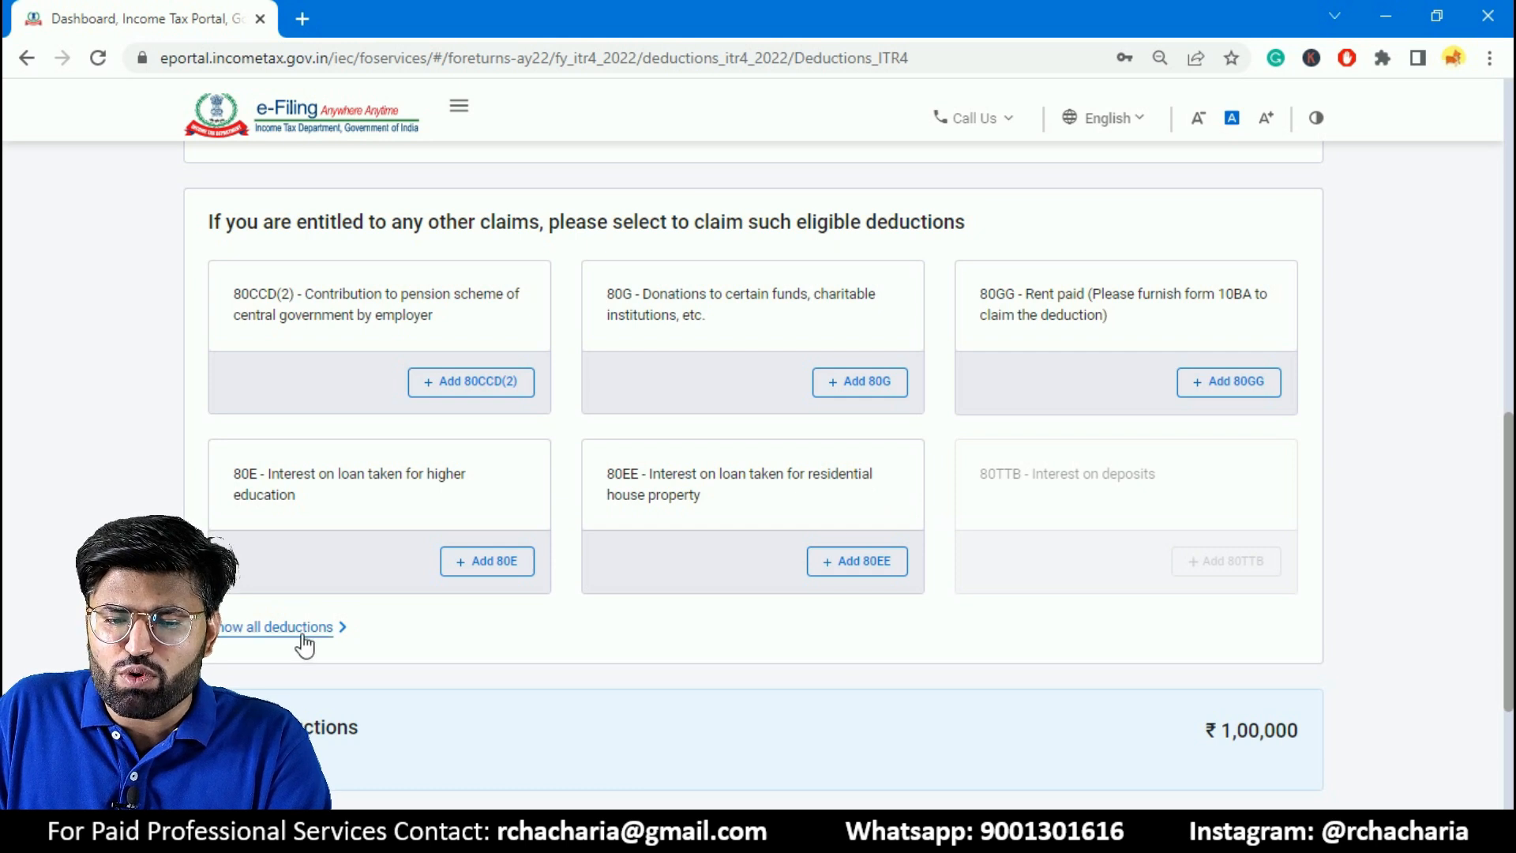
left_click(332, 626)
scroll(1509, 389, "down", 6)
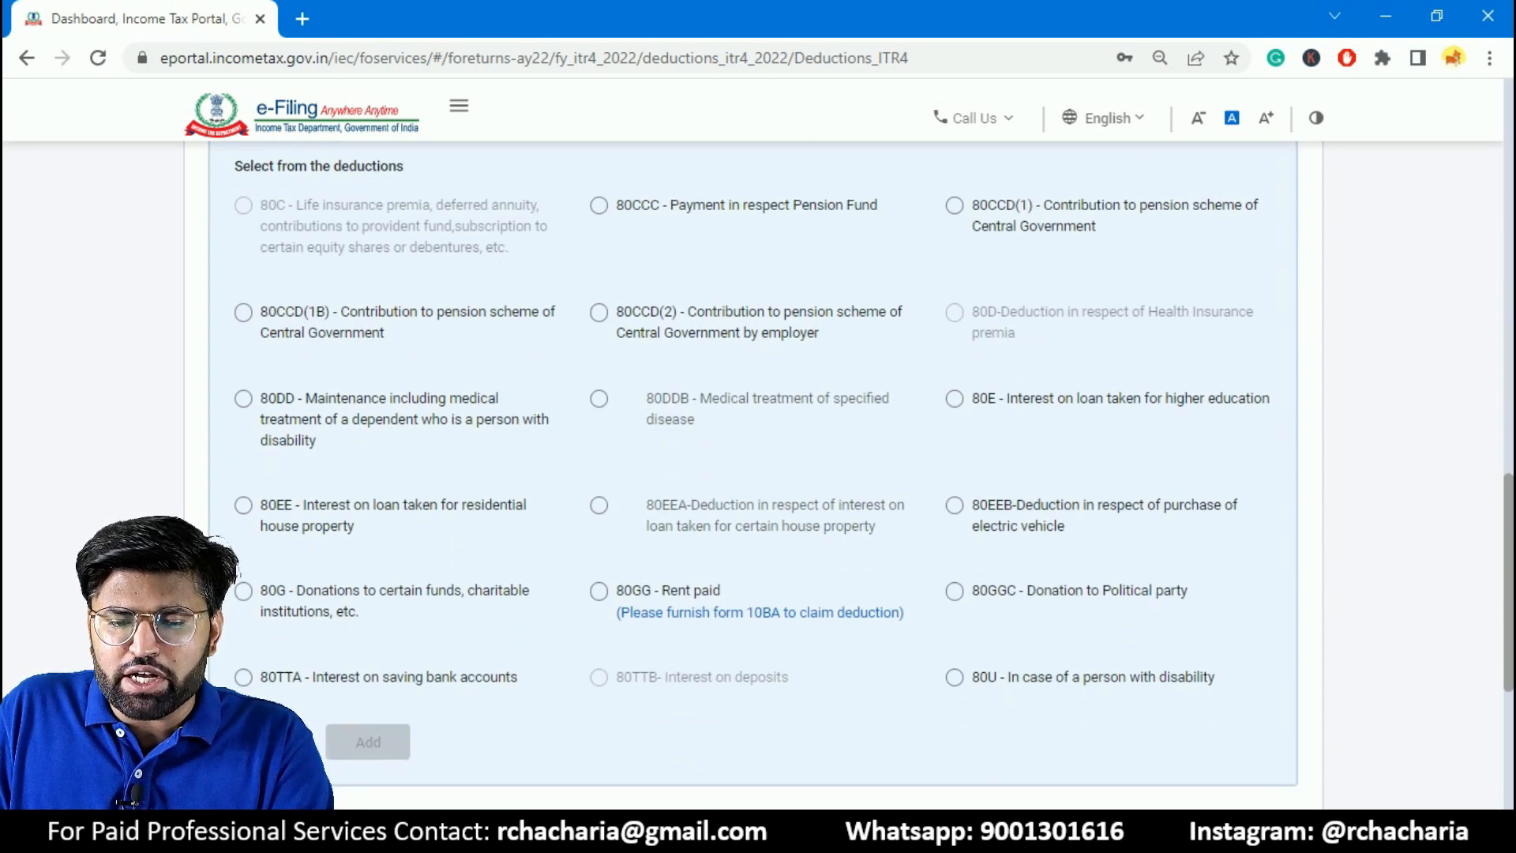
left_click(244, 677)
left_click(371, 746)
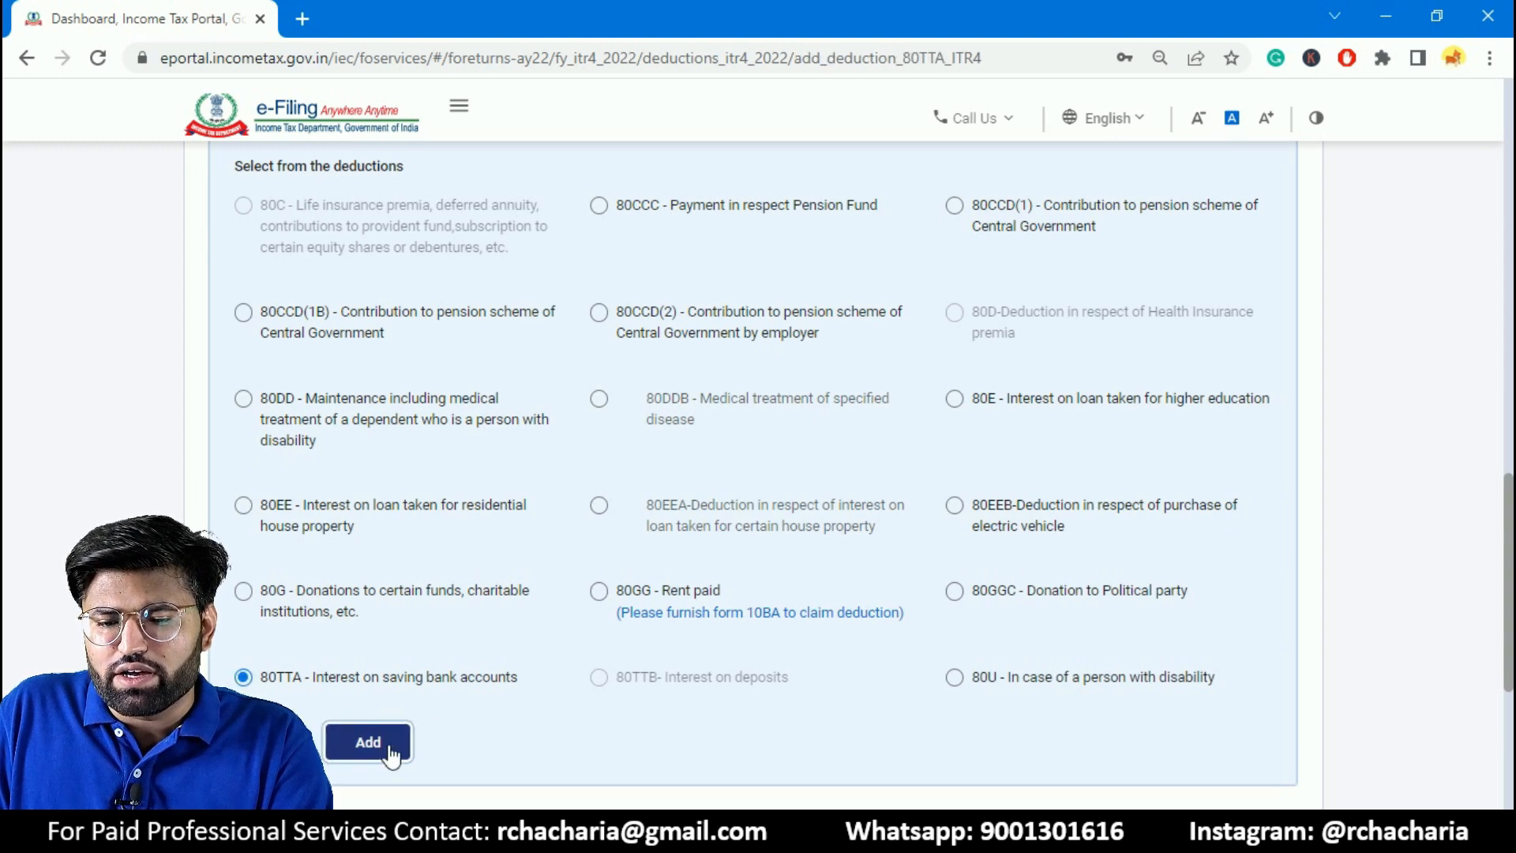
type("5000")
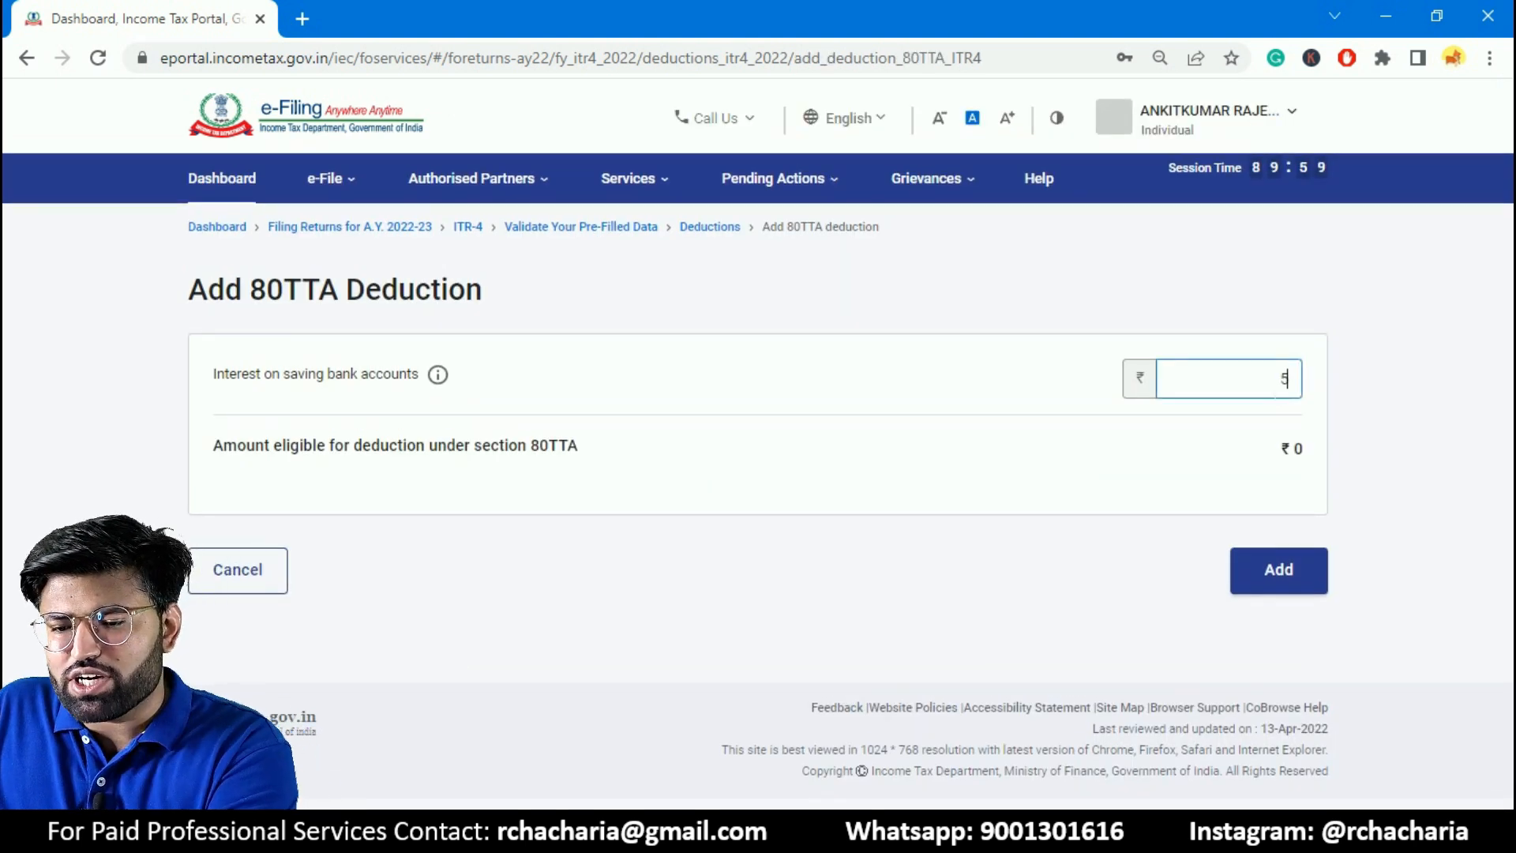
left_click(1282, 567)
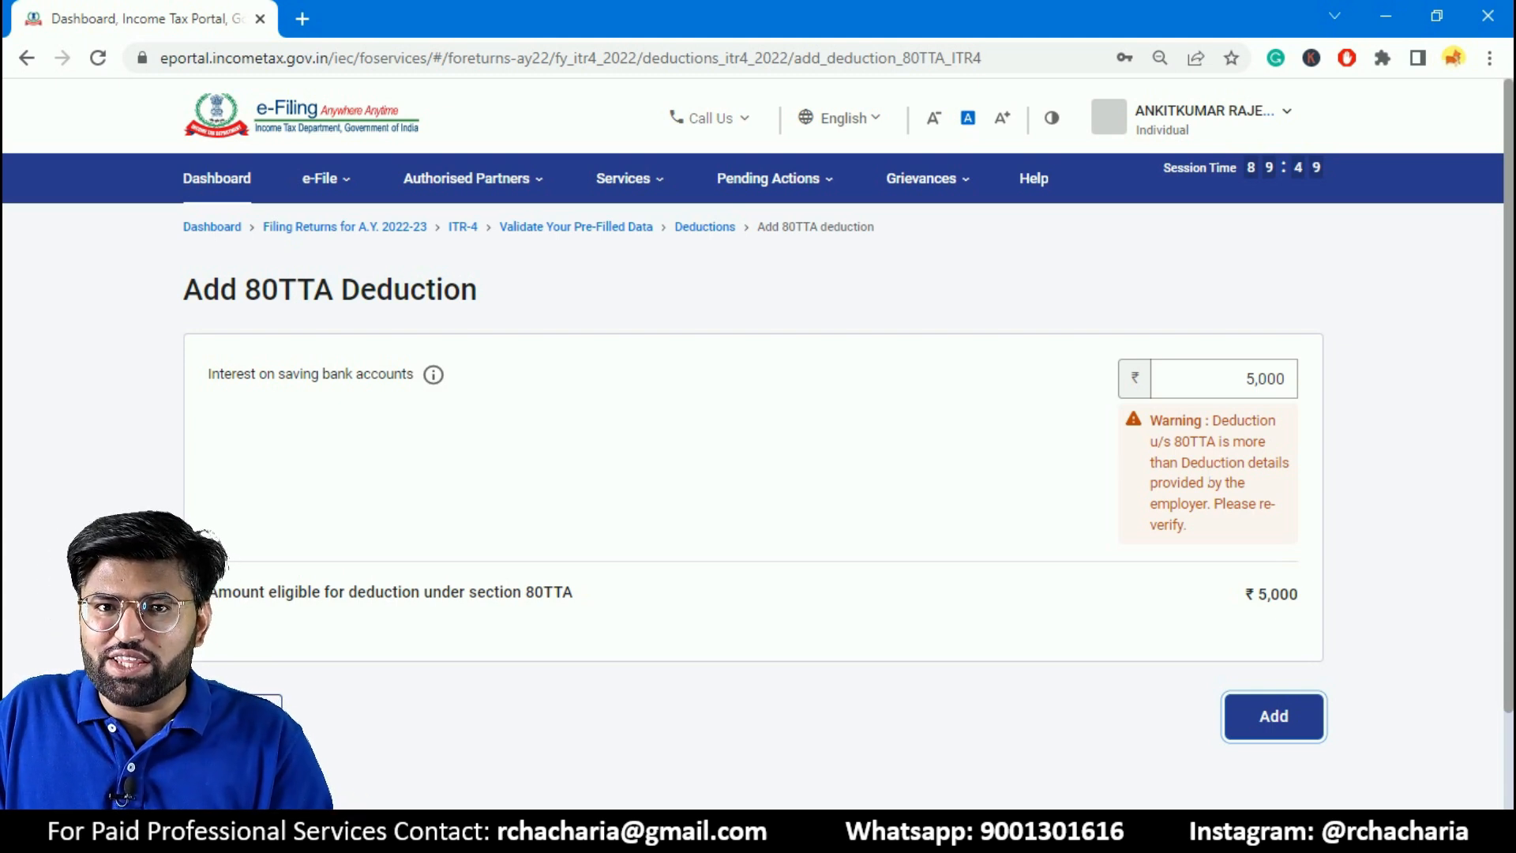
left_click(1291, 709)
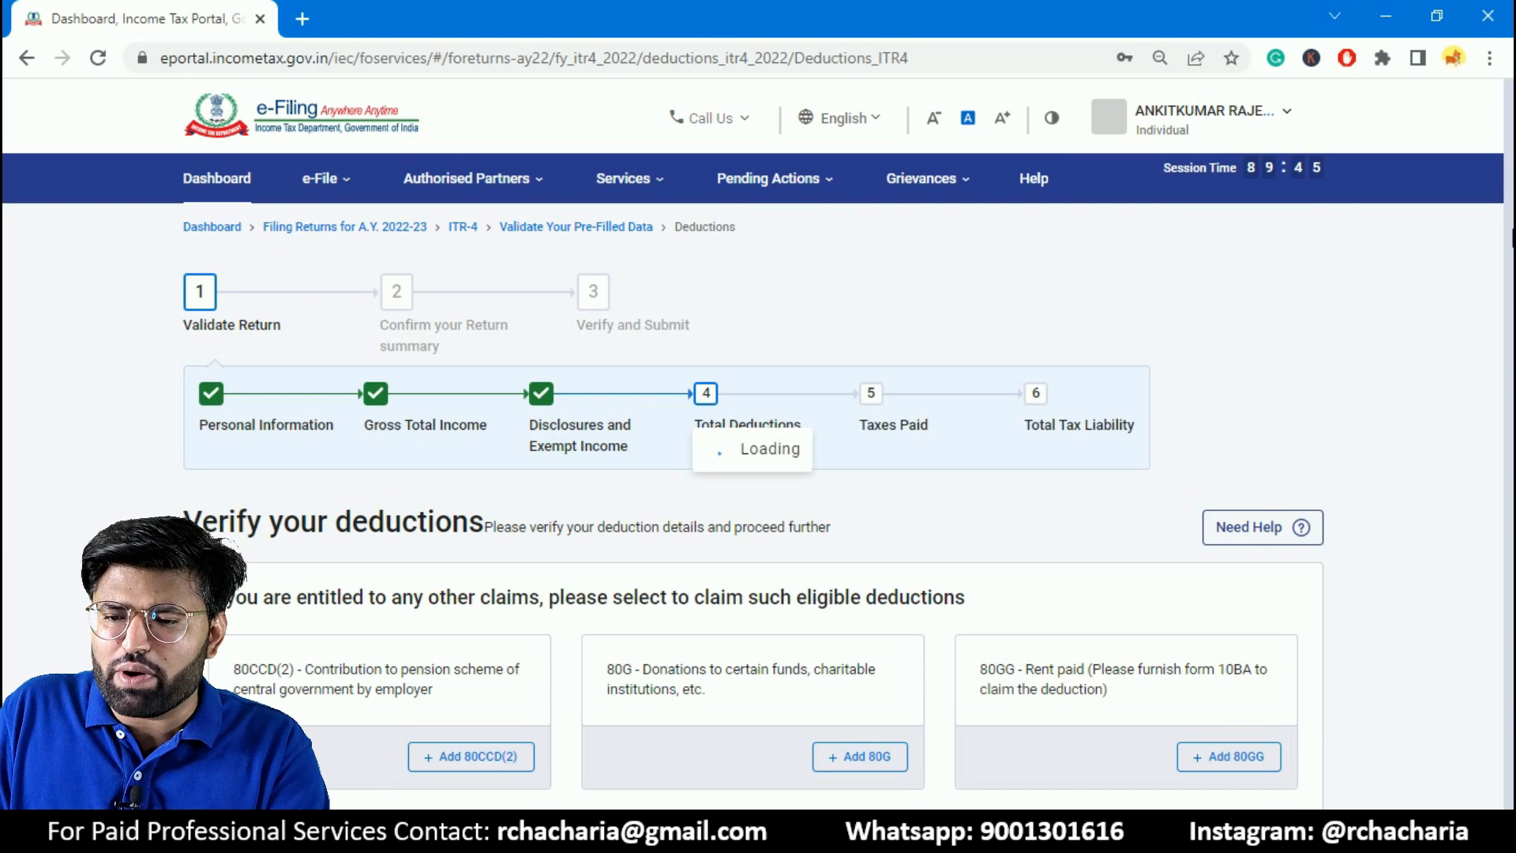
- Confirm the Total Deductions section and open the Tax Paid section from the return summary
scroll(1033, 456, "down", 15)
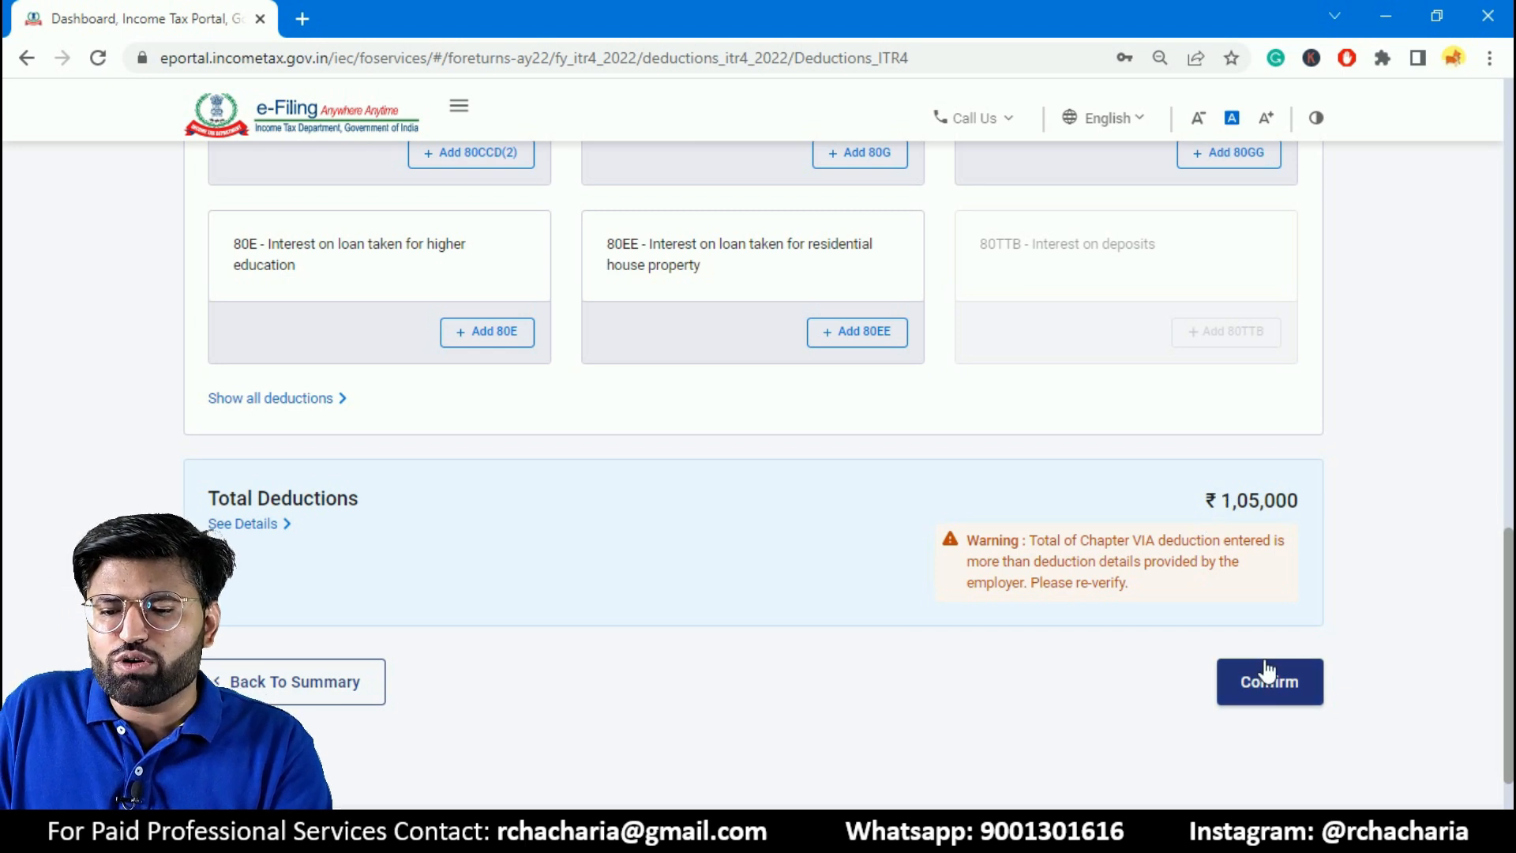
left_click(1280, 687)
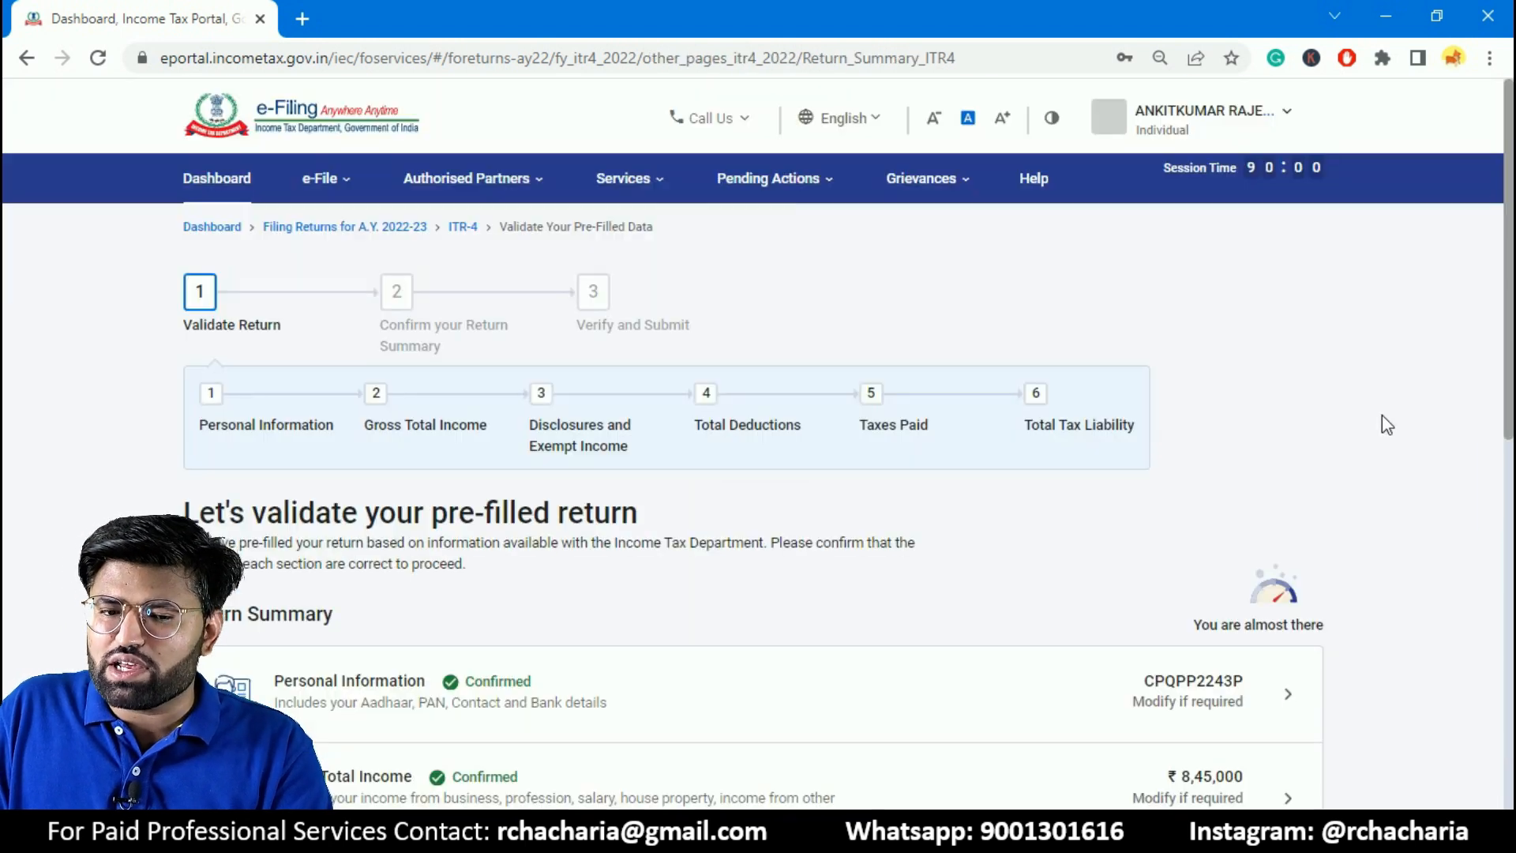
left_click_drag(1513, 227, 1502, 444)
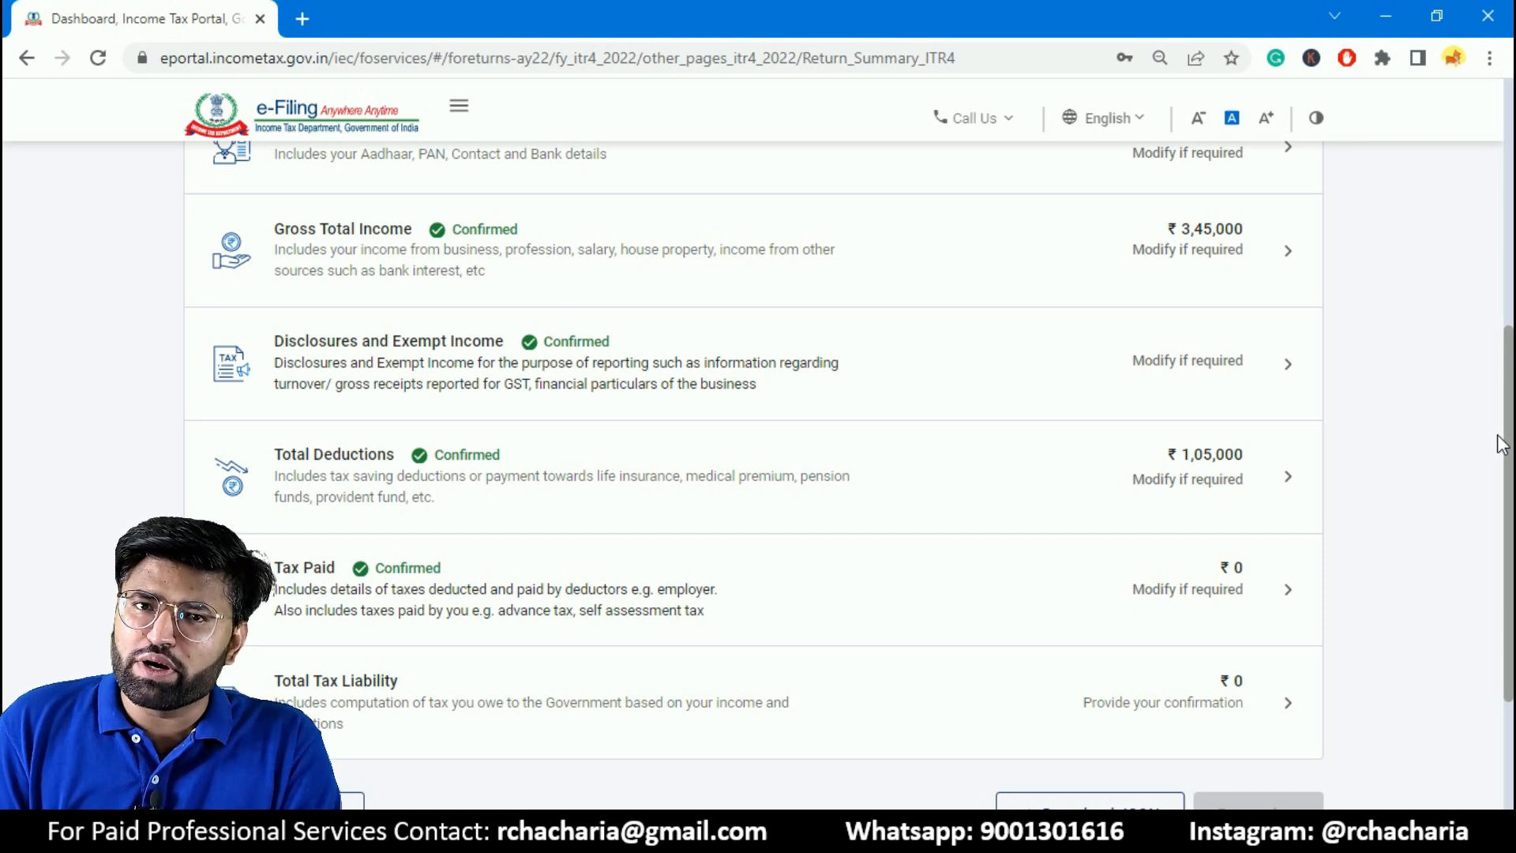
left_click(598, 613)
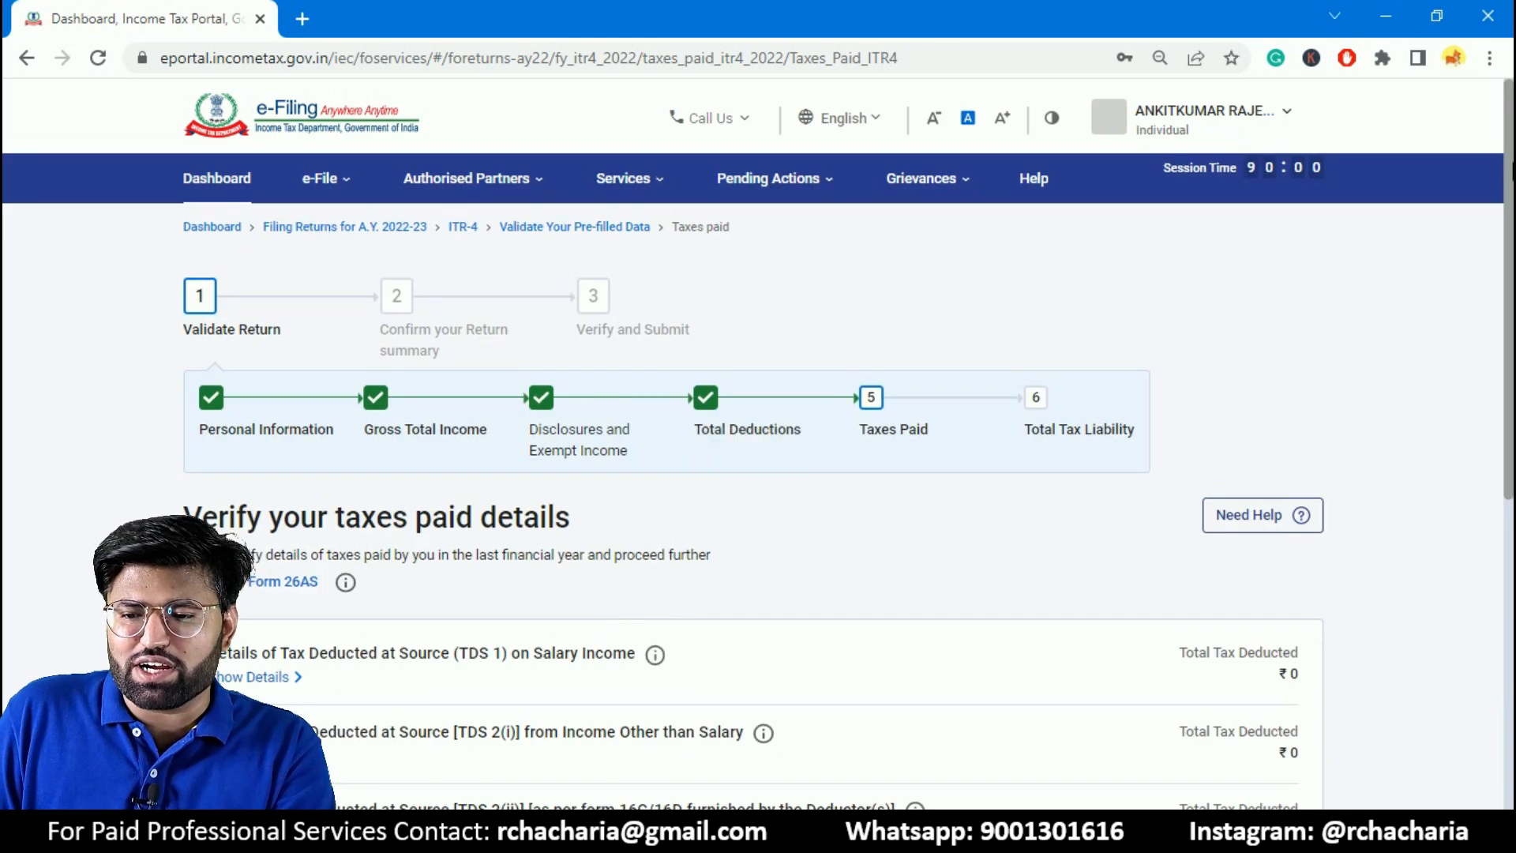
- Review the taxes paid entries, expand the Tax Collected at Source details, and confirm the section
scroll(411, 436, "down", 2)
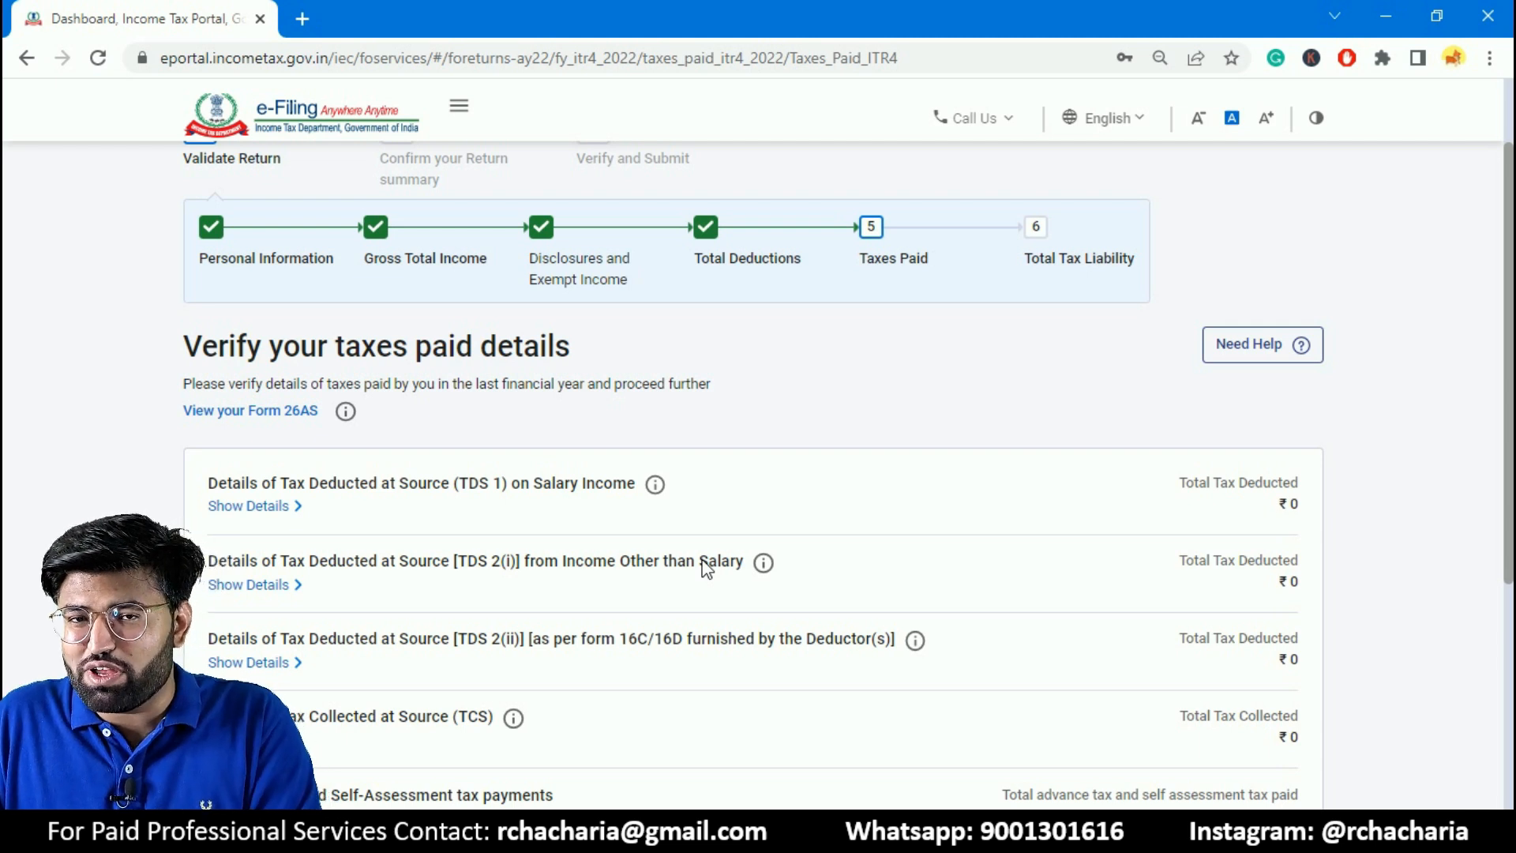
scroll(1498, 259, "up", 1)
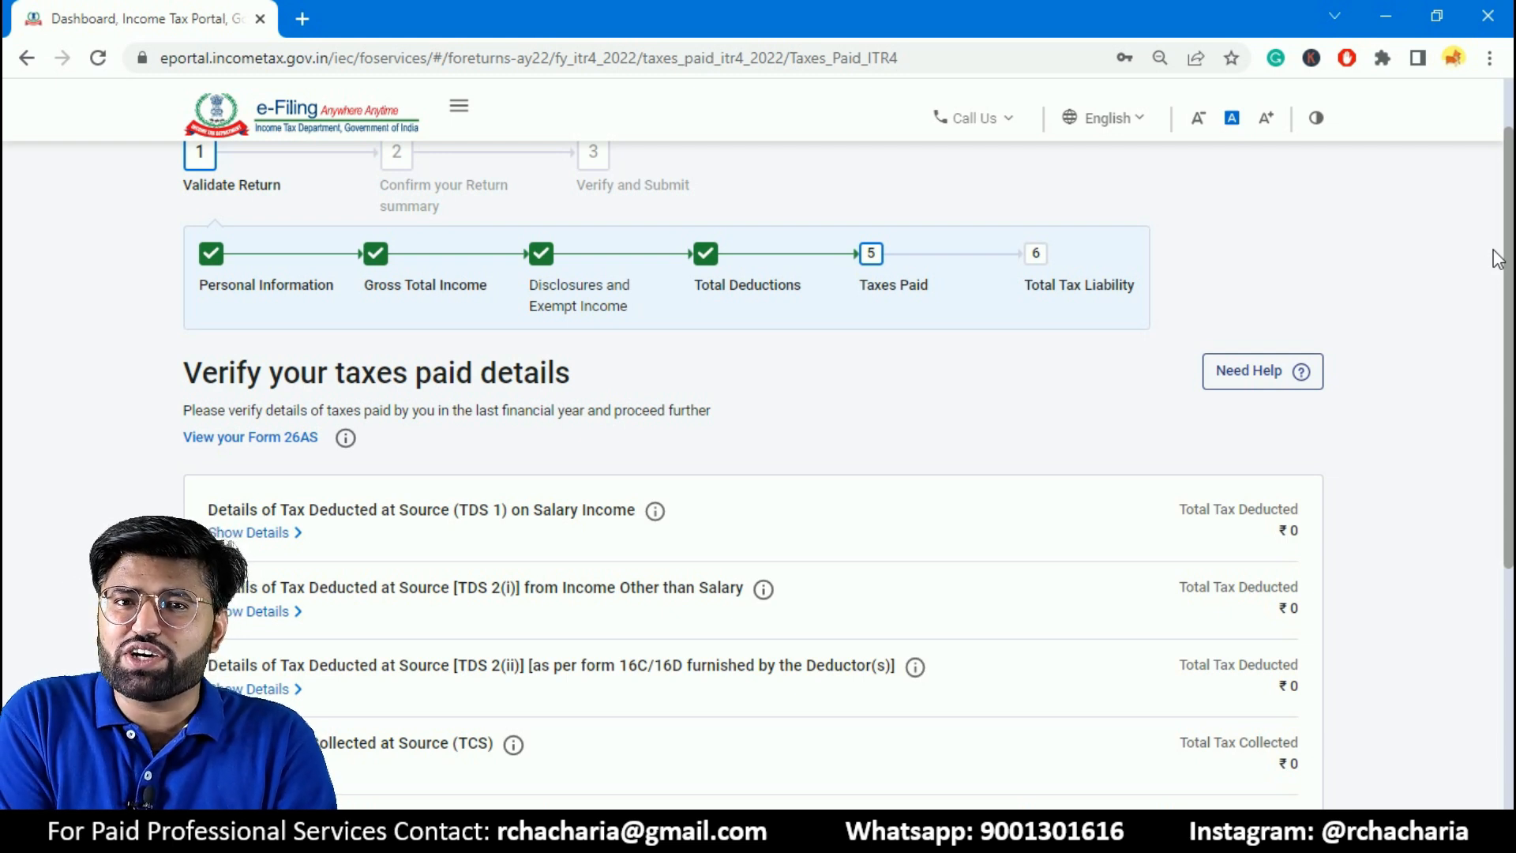
left_click_drag(1512, 251, 1511, 339)
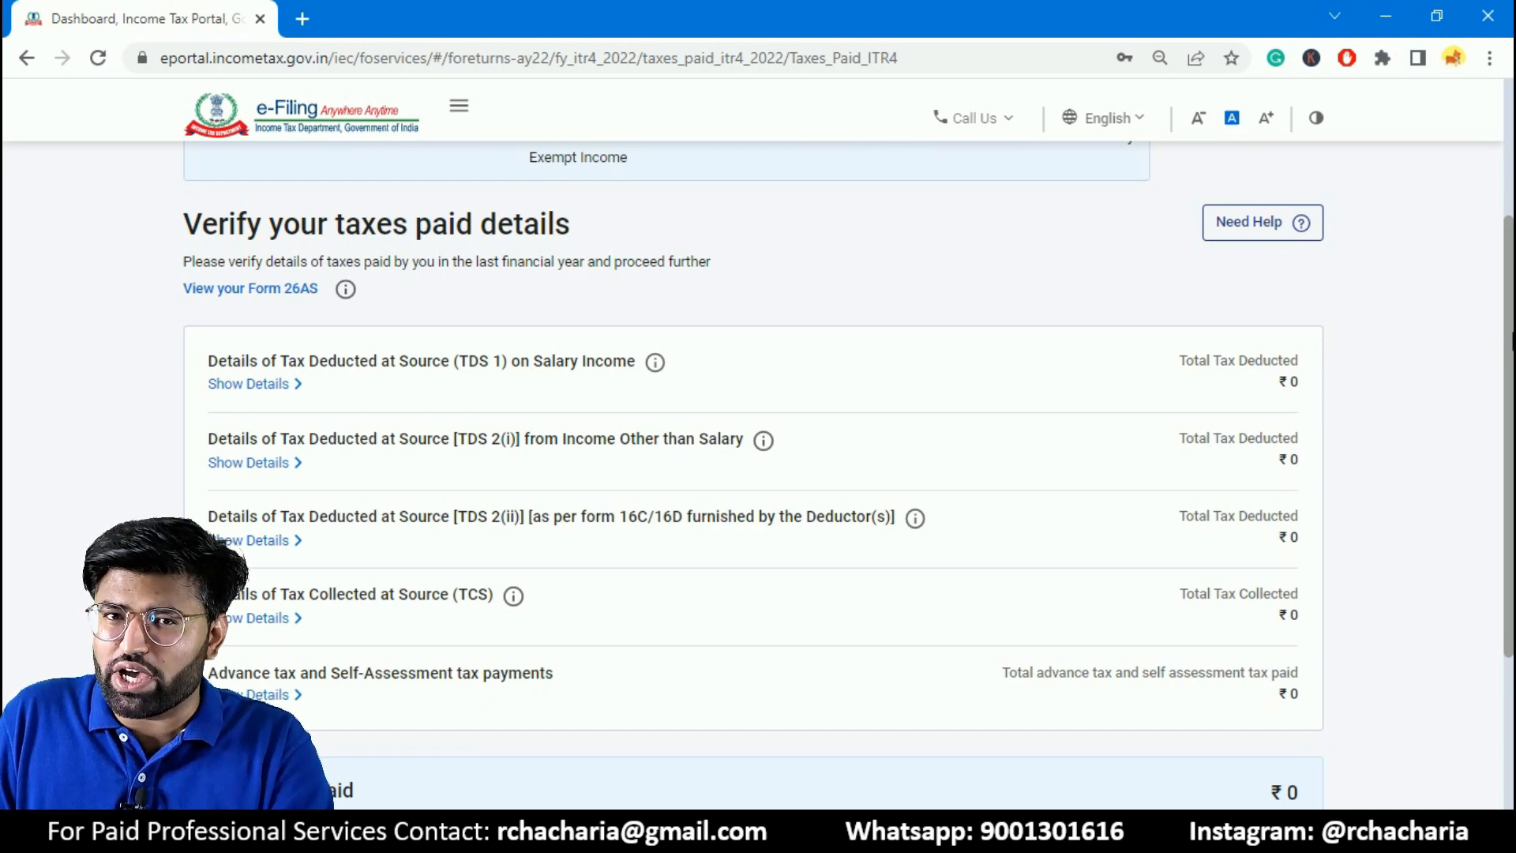
left_click_drag(1512, 339, 1512, 422)
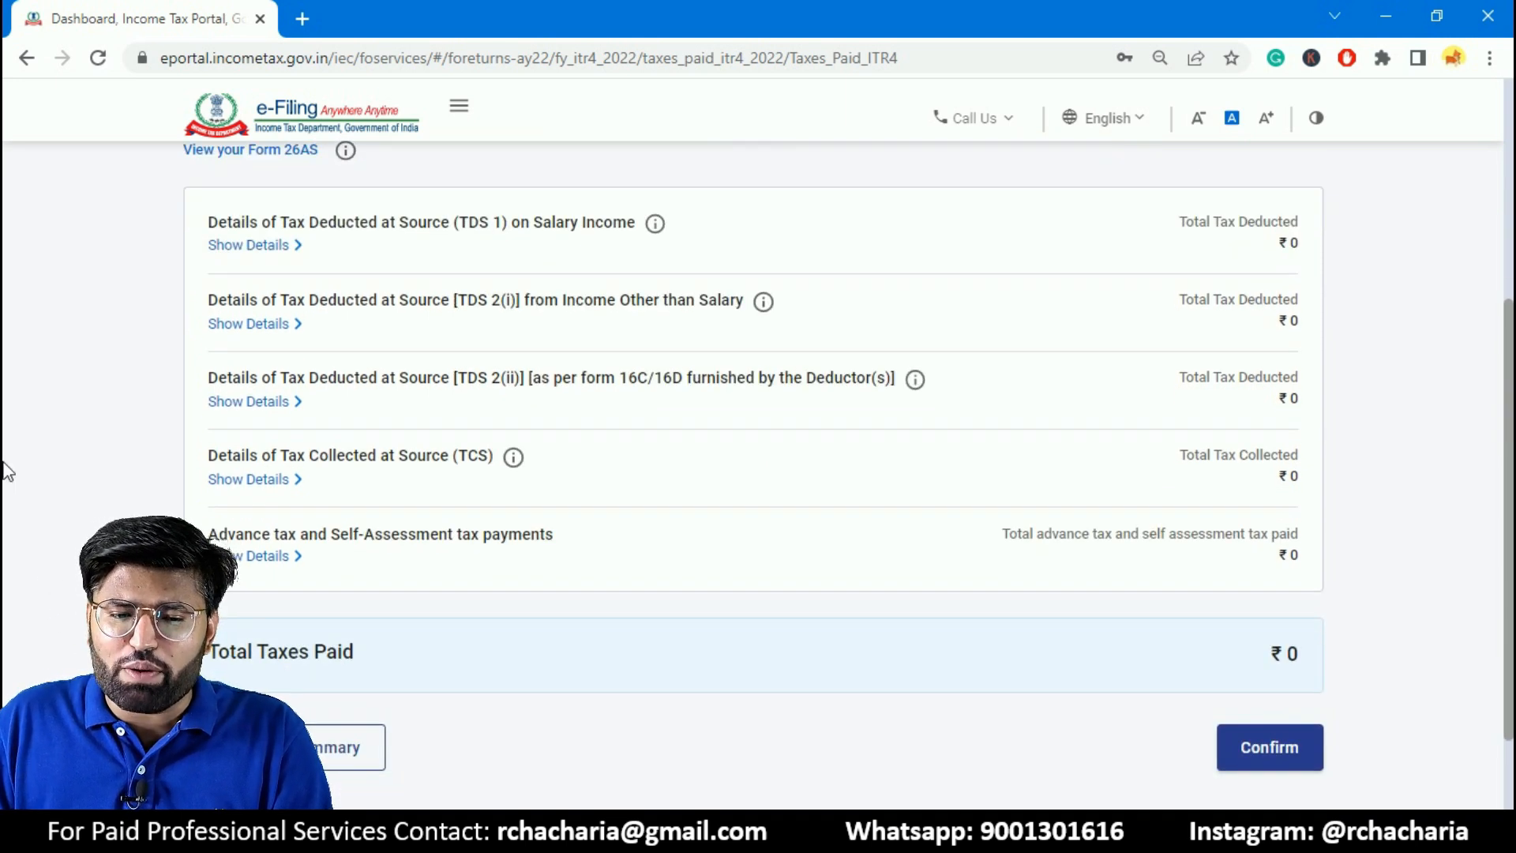
left_click(262, 485)
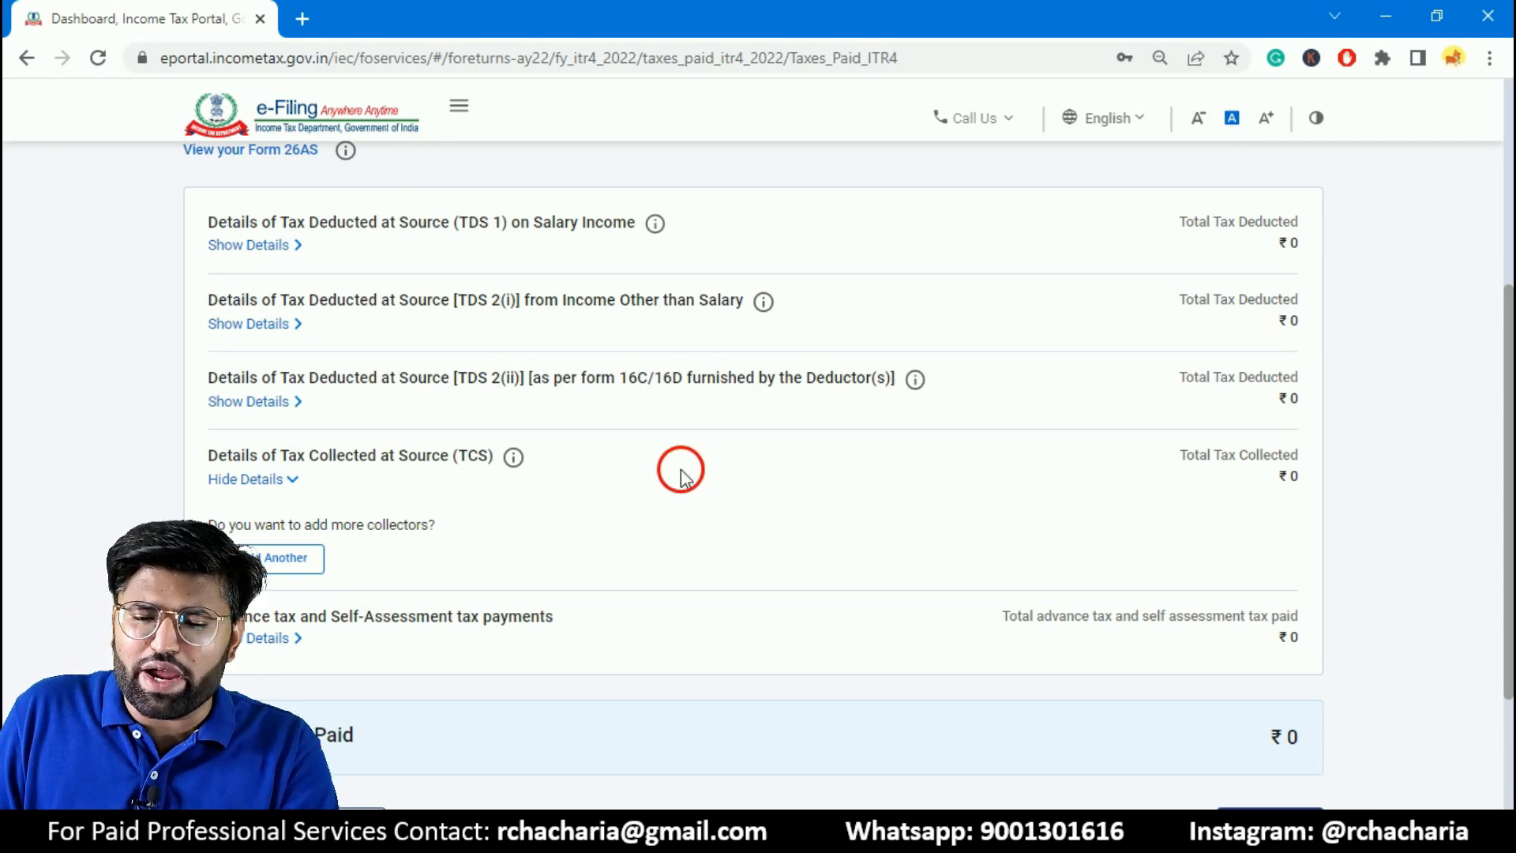
left_click_drag(1511, 440, 1478, 513)
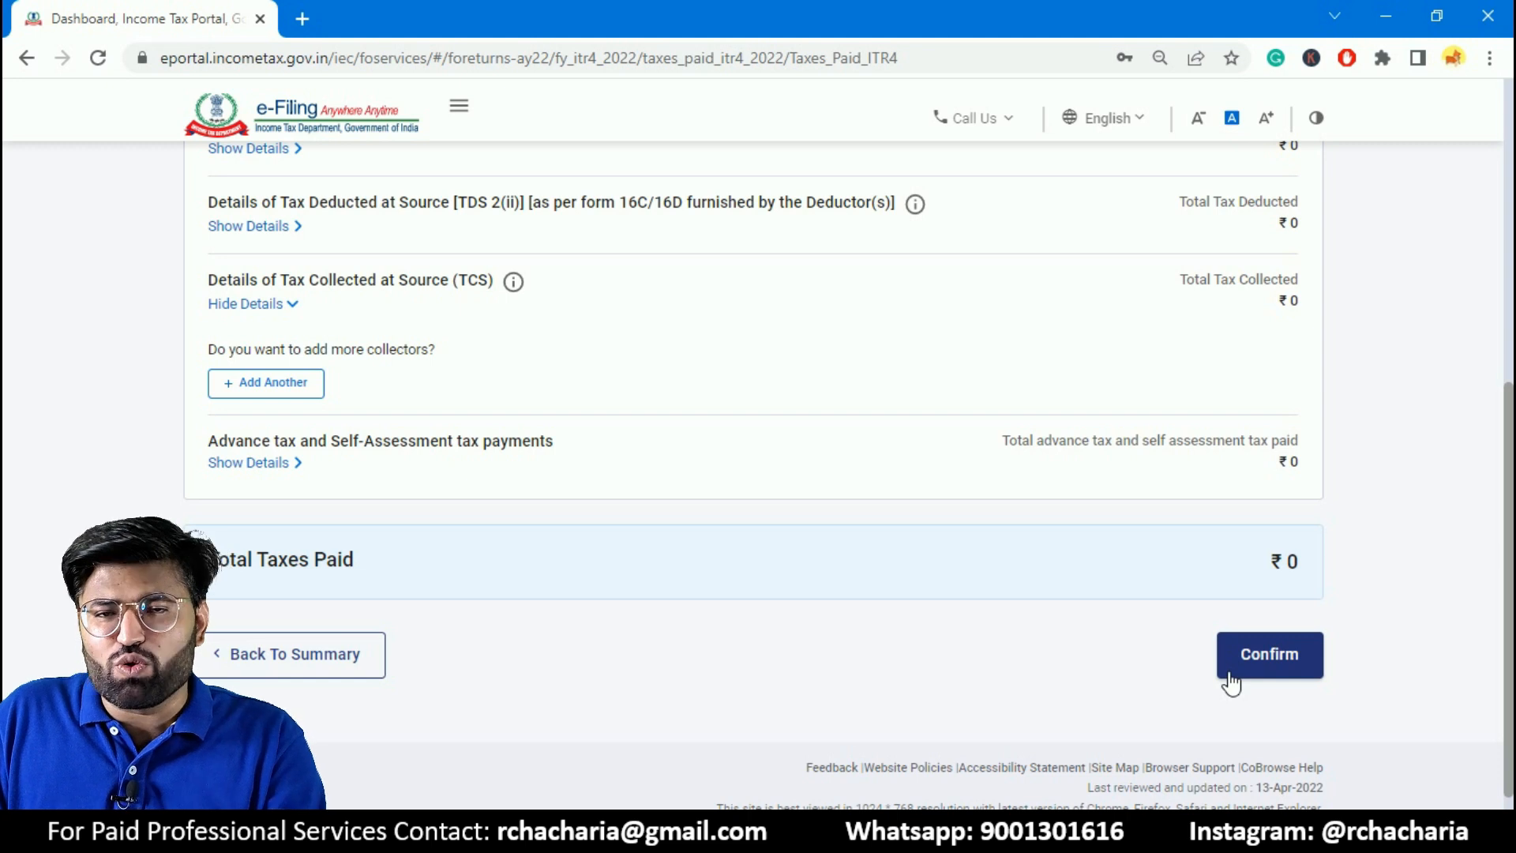
left_click(1277, 657)
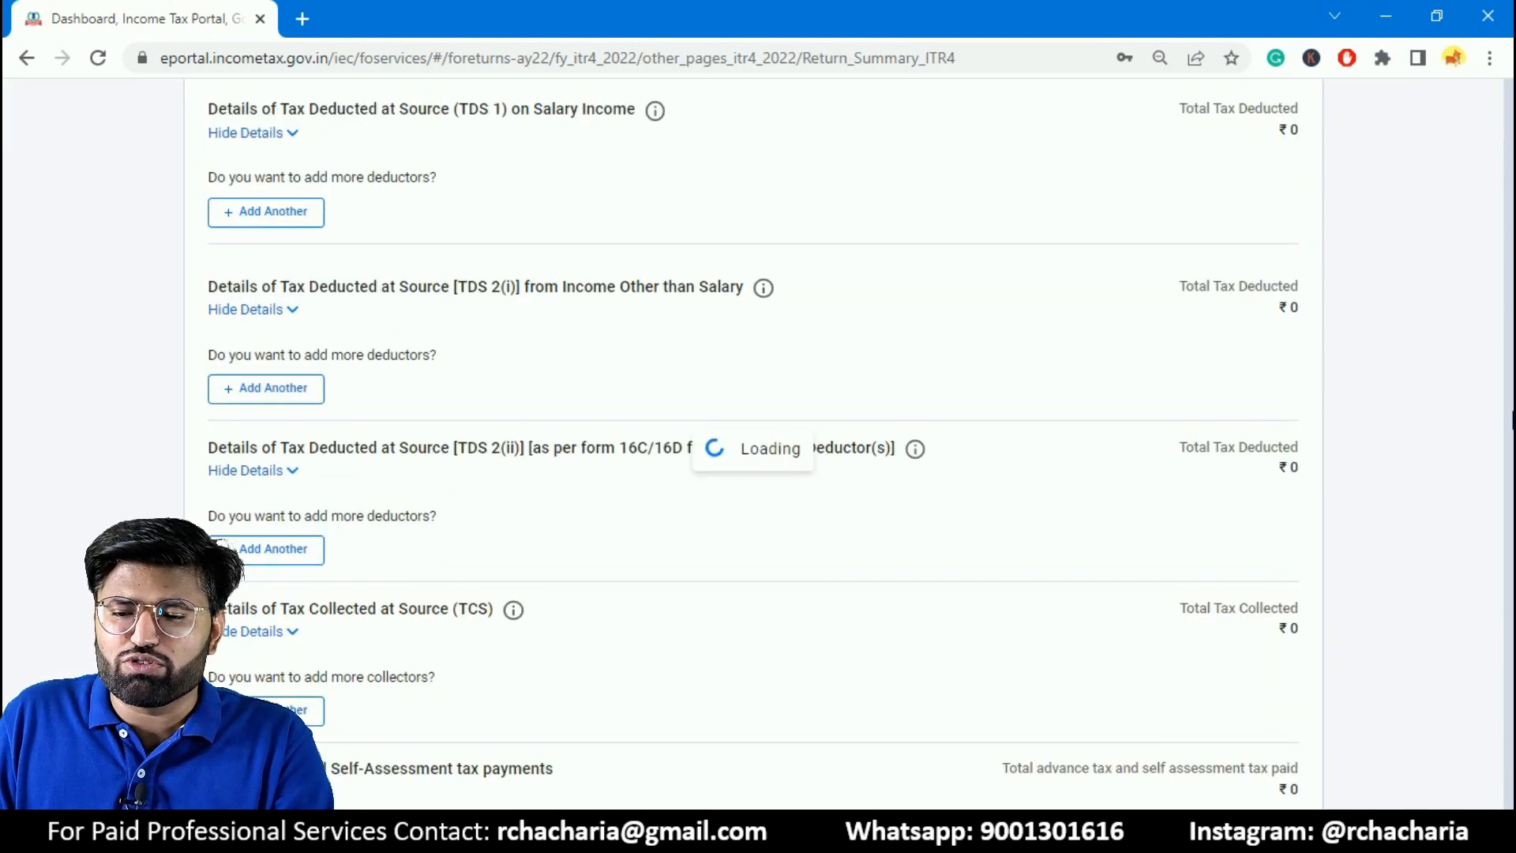
- Open the Total Tax Liability section, review the computation of income and tax, and confirm it
scroll(1352, 511, "down", 8)
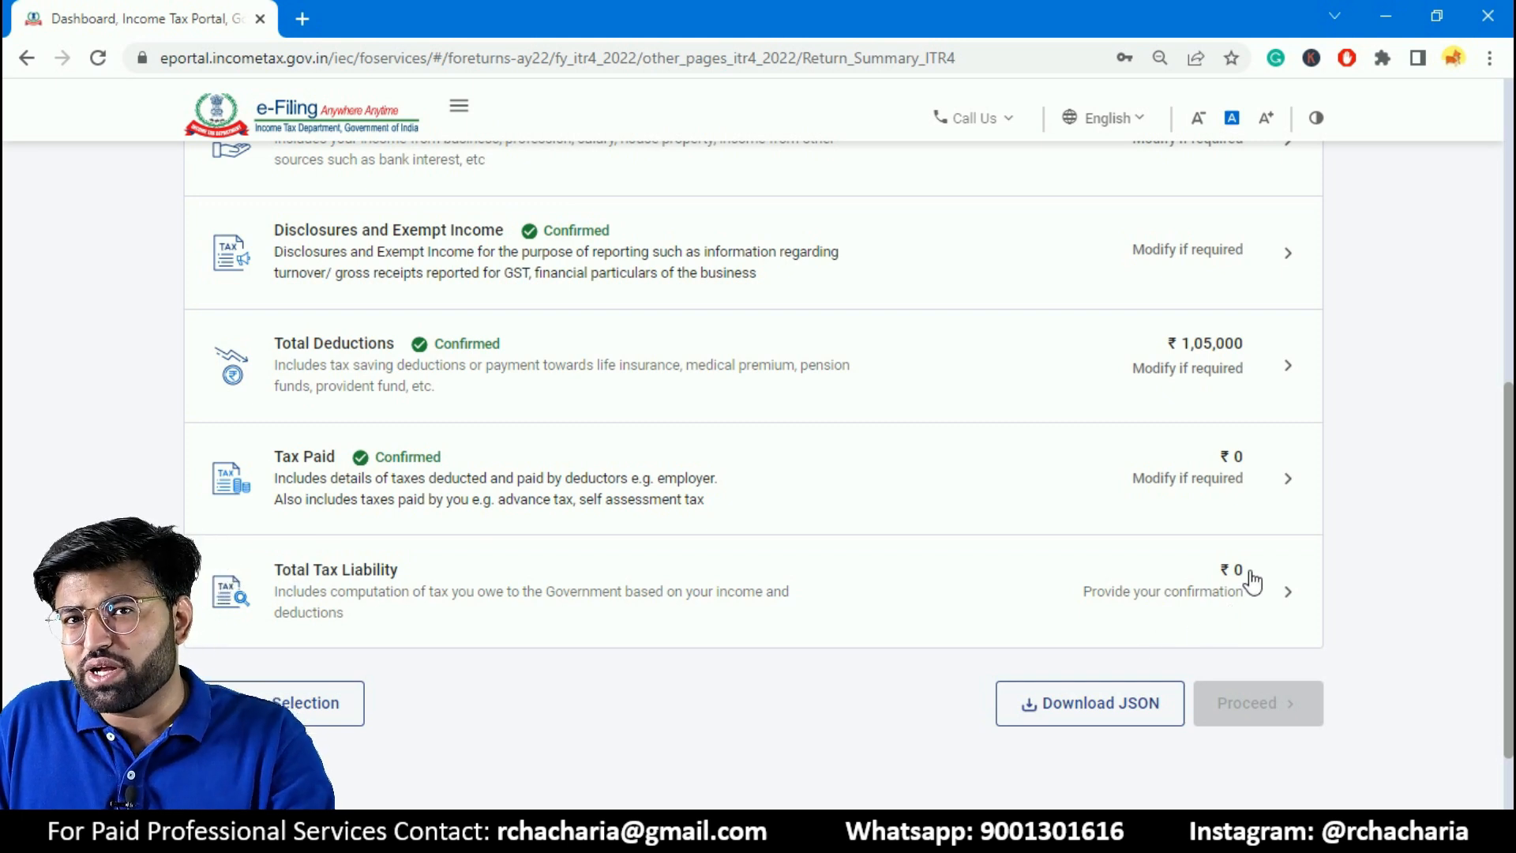
left_click(1110, 633)
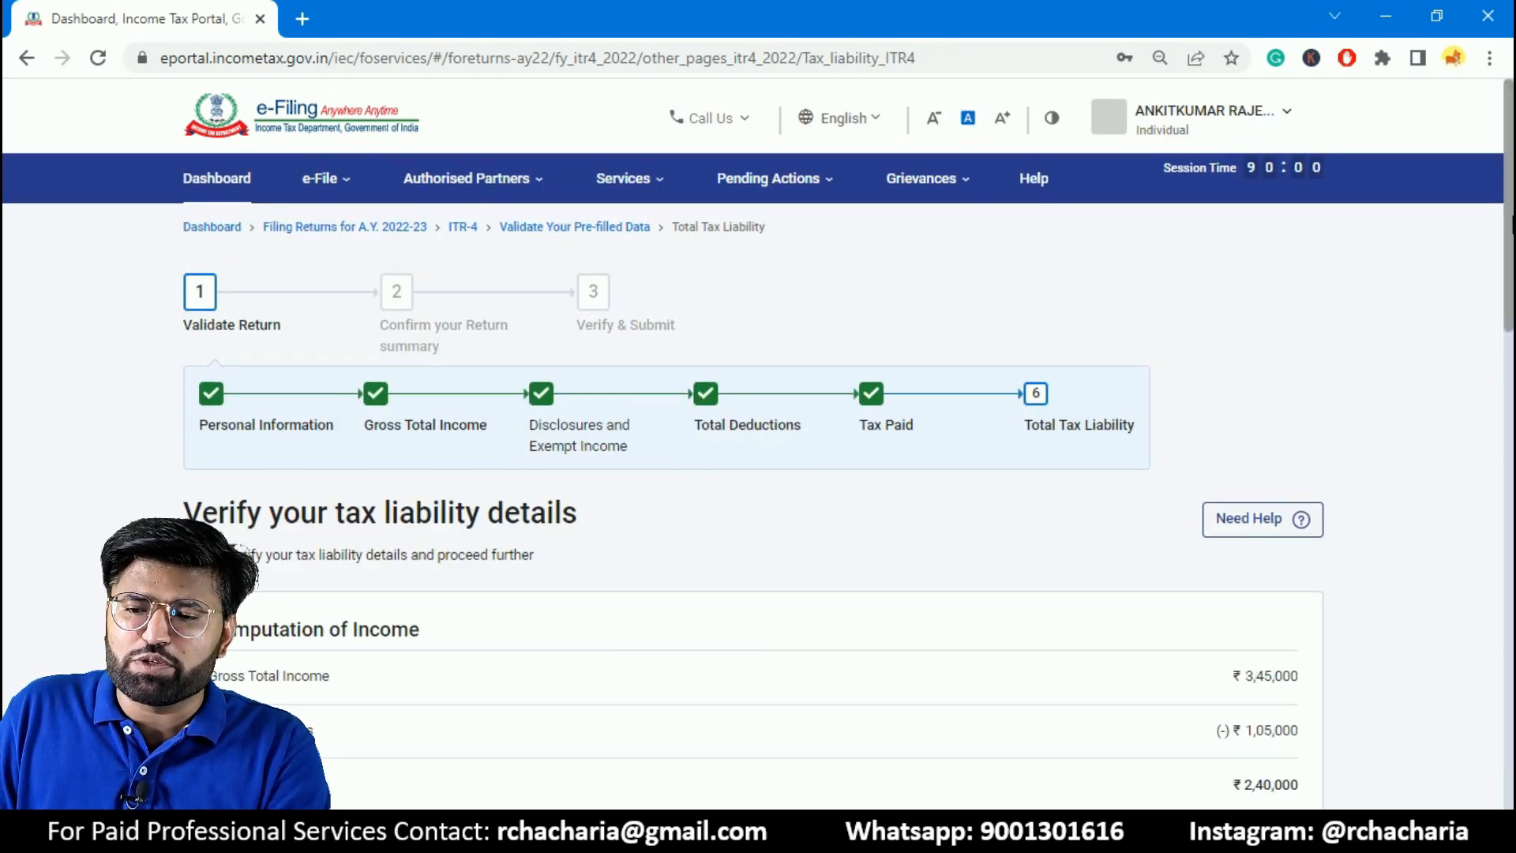
scroll(1489, 284, "down", 3)
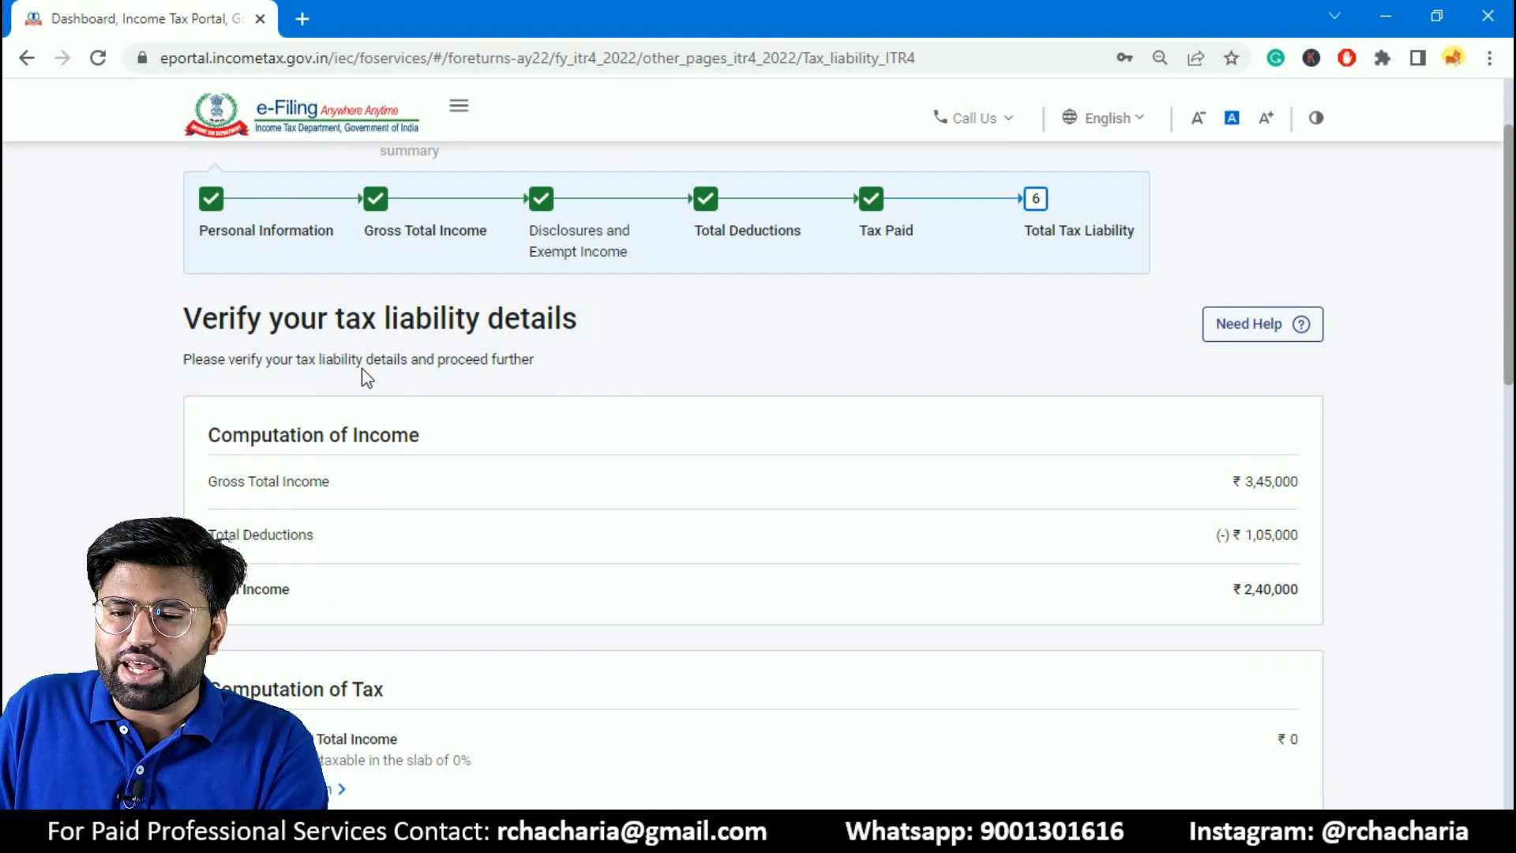
scroll(1021, 376, "down", 3)
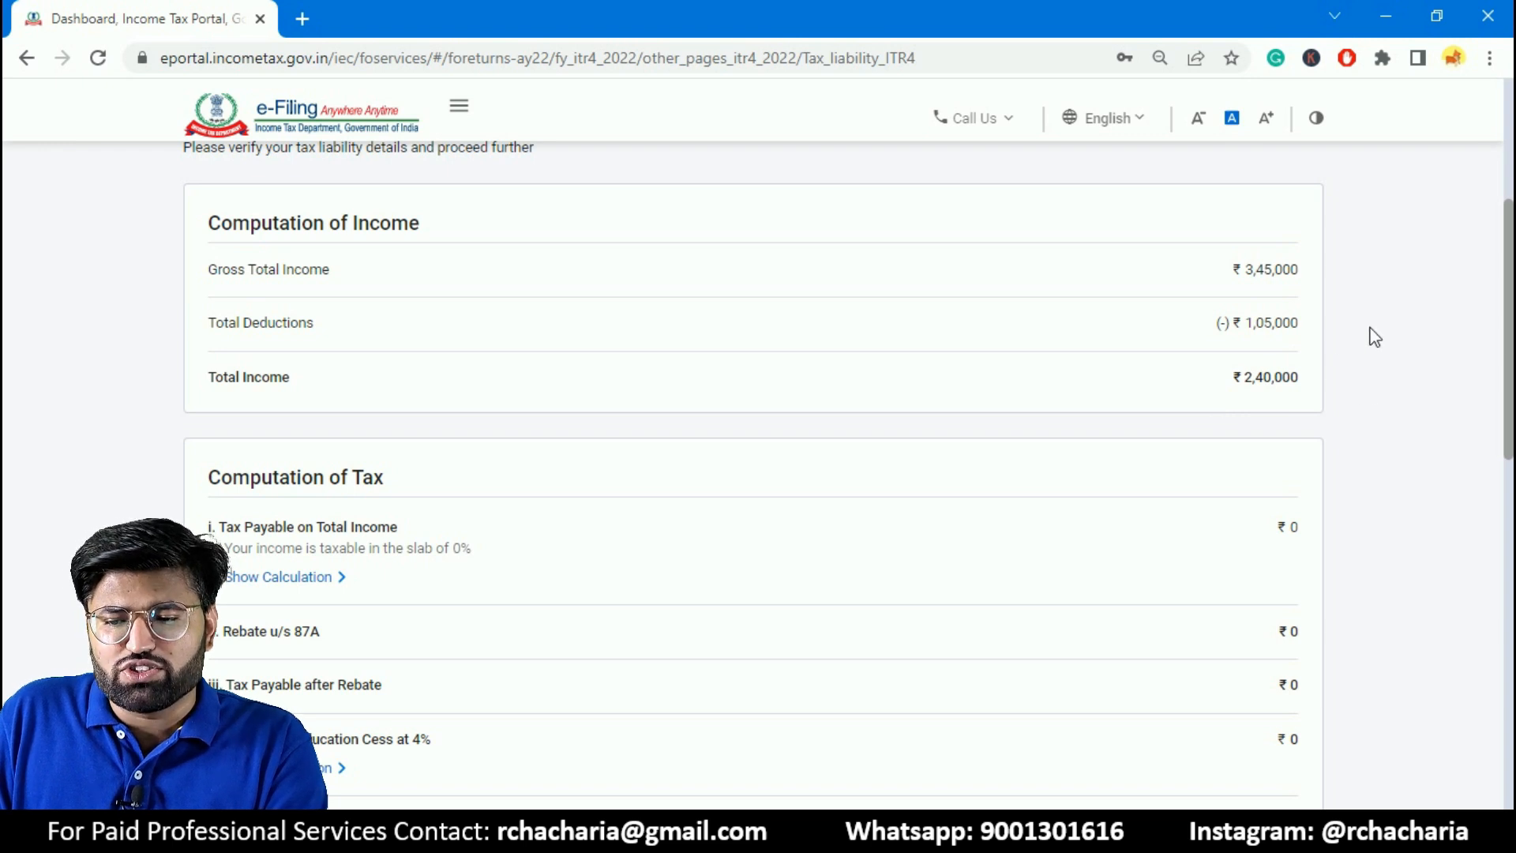
scroll(1511, 399, "down", 2)
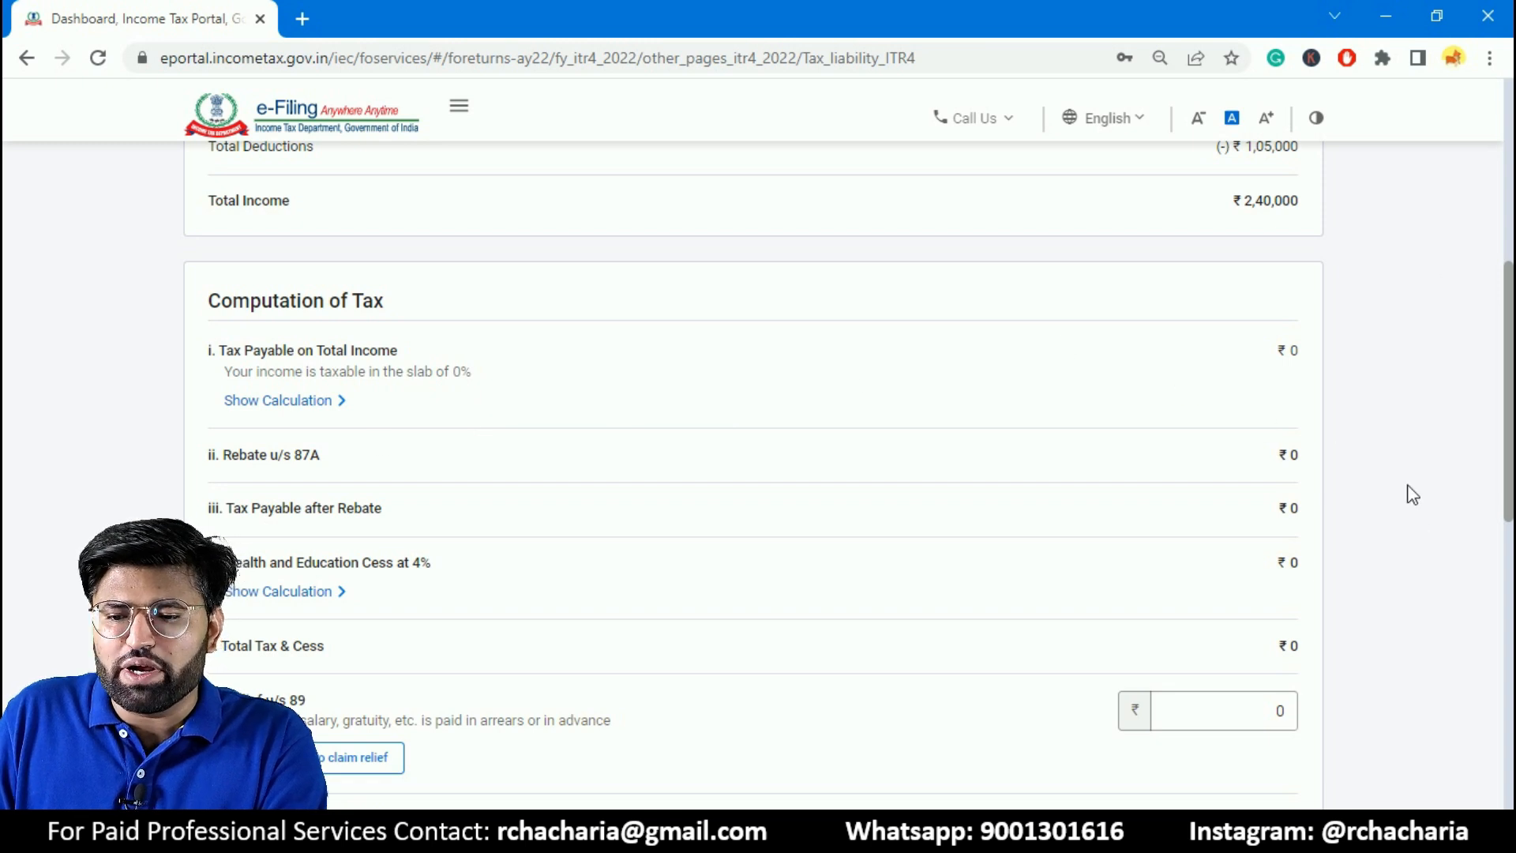
left_click_drag(1511, 417, 1481, 691)
left_click(1244, 663)
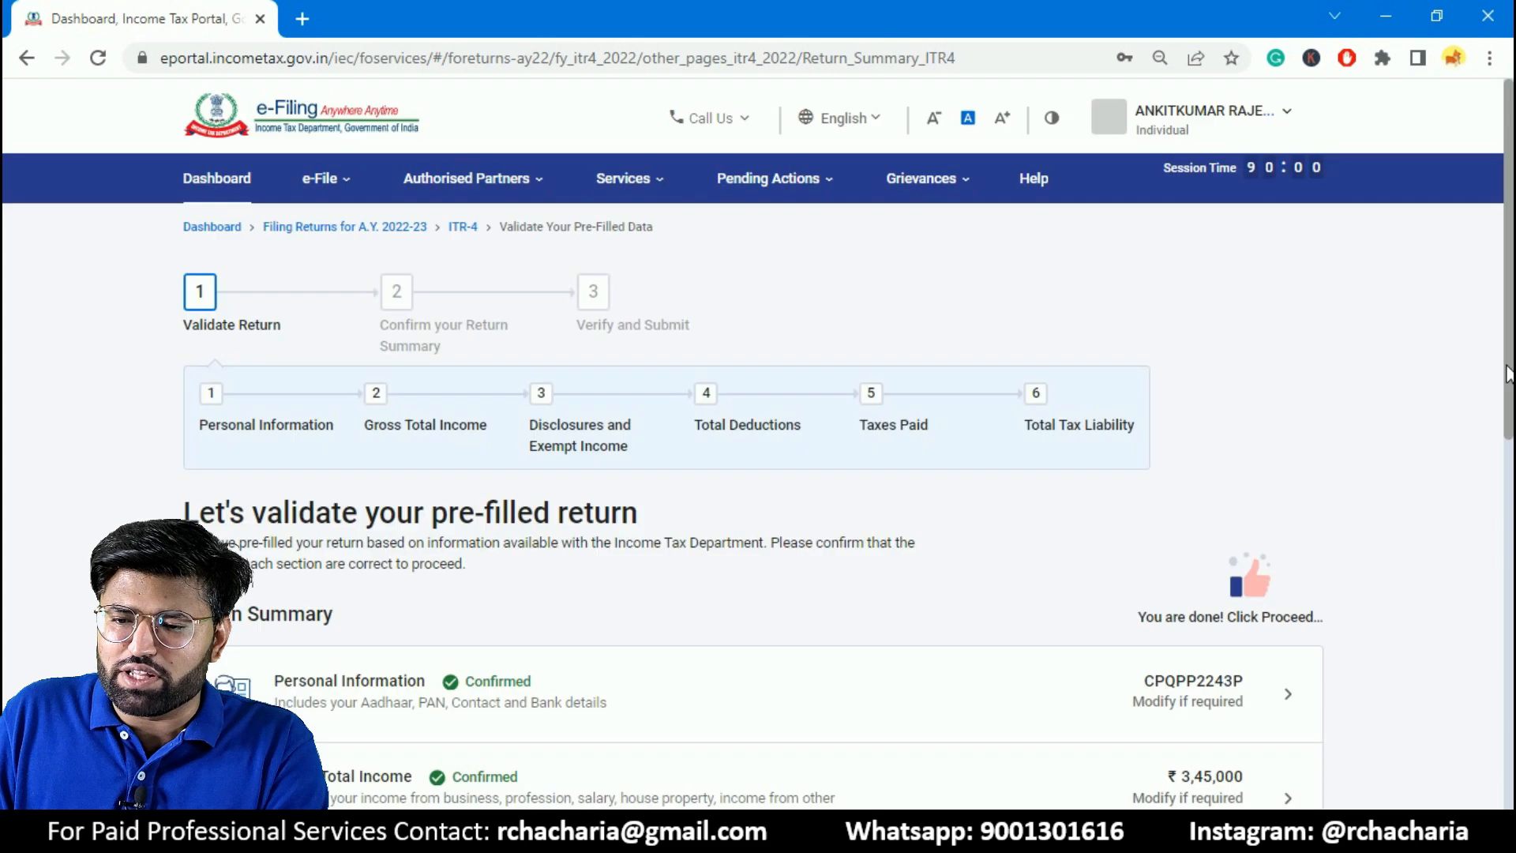
- Proceed from the validated return summary to the tax summary and open the return preview for submission
left_click_drag(1510, 312, 1492, 644)
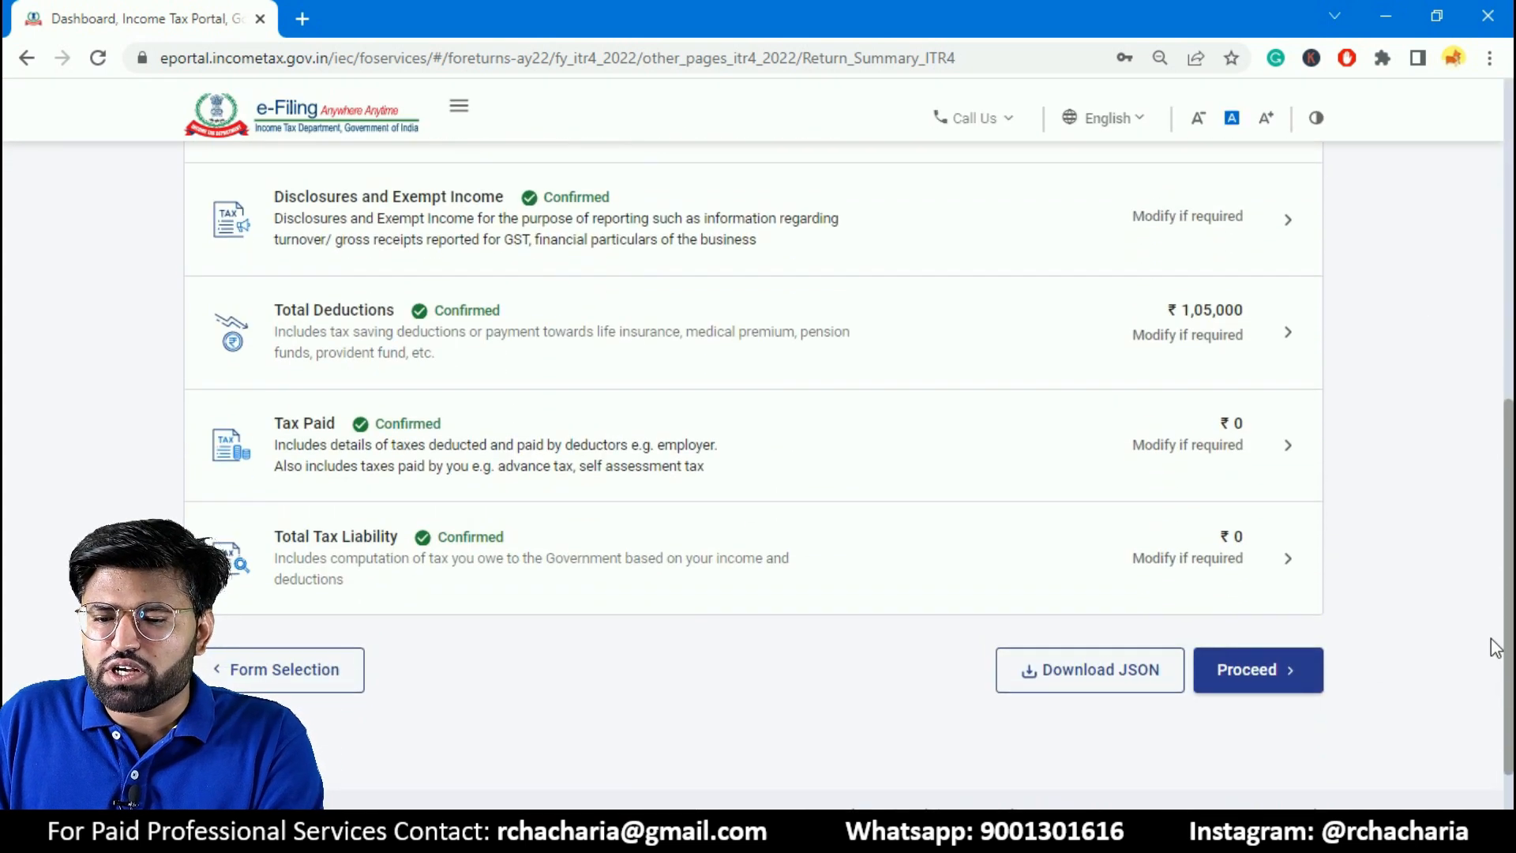
left_click(1281, 677)
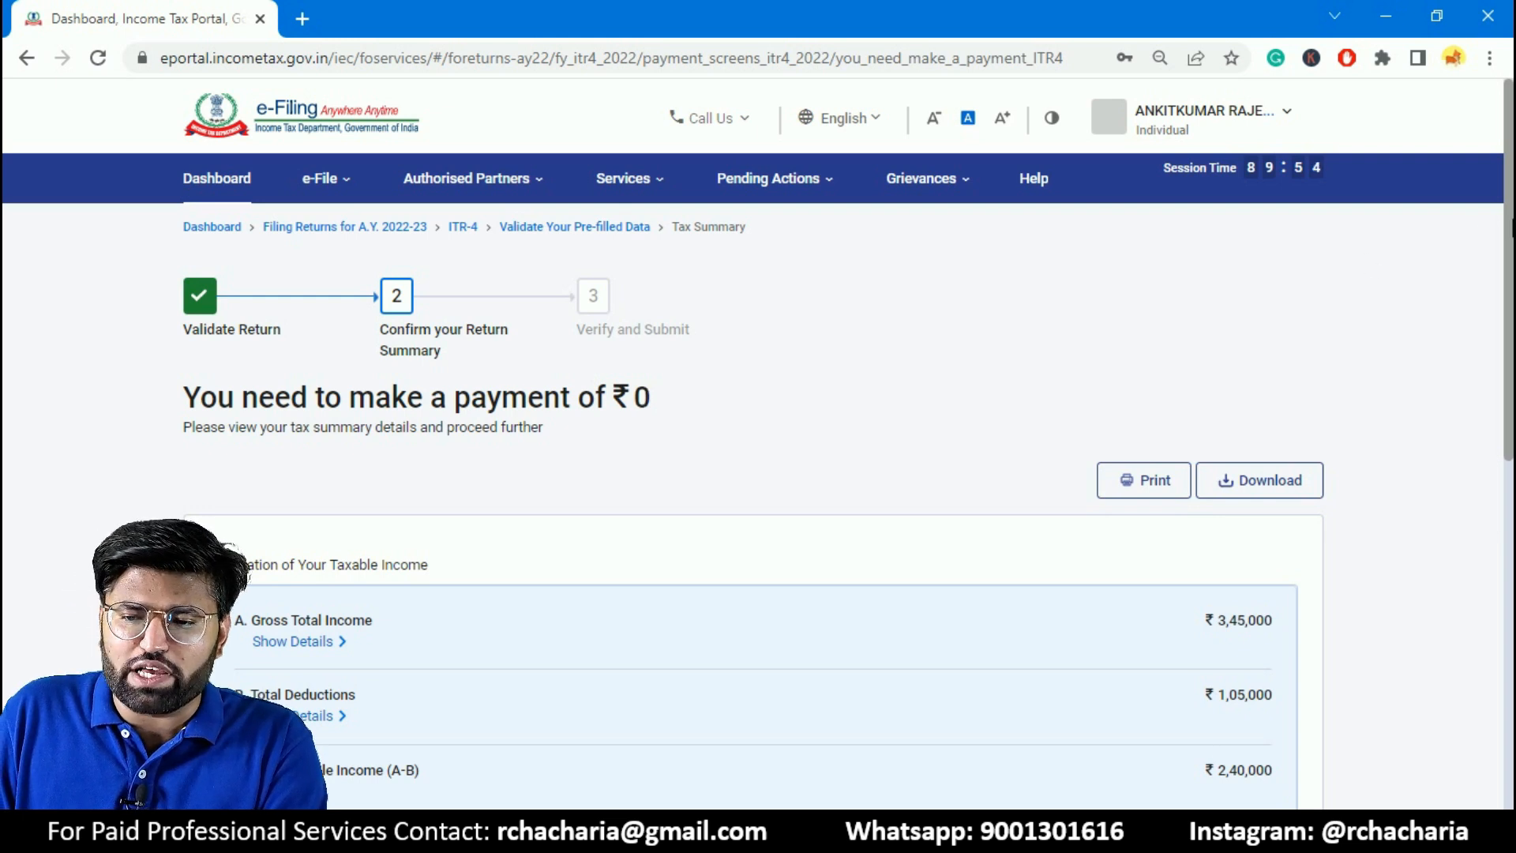
scroll(1462, 416, "down", 10)
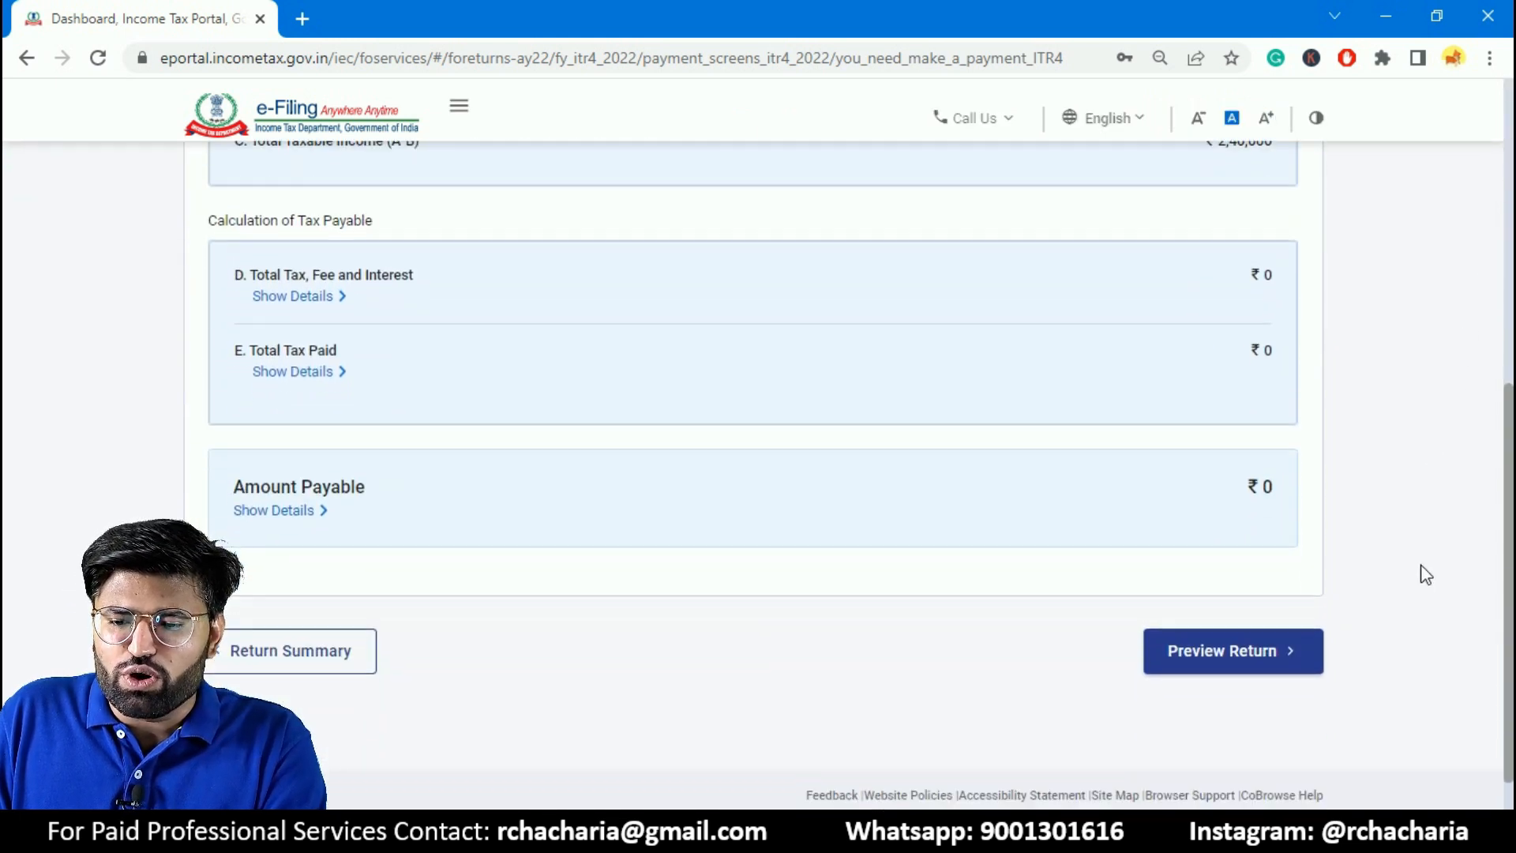
left_click(1253, 600)
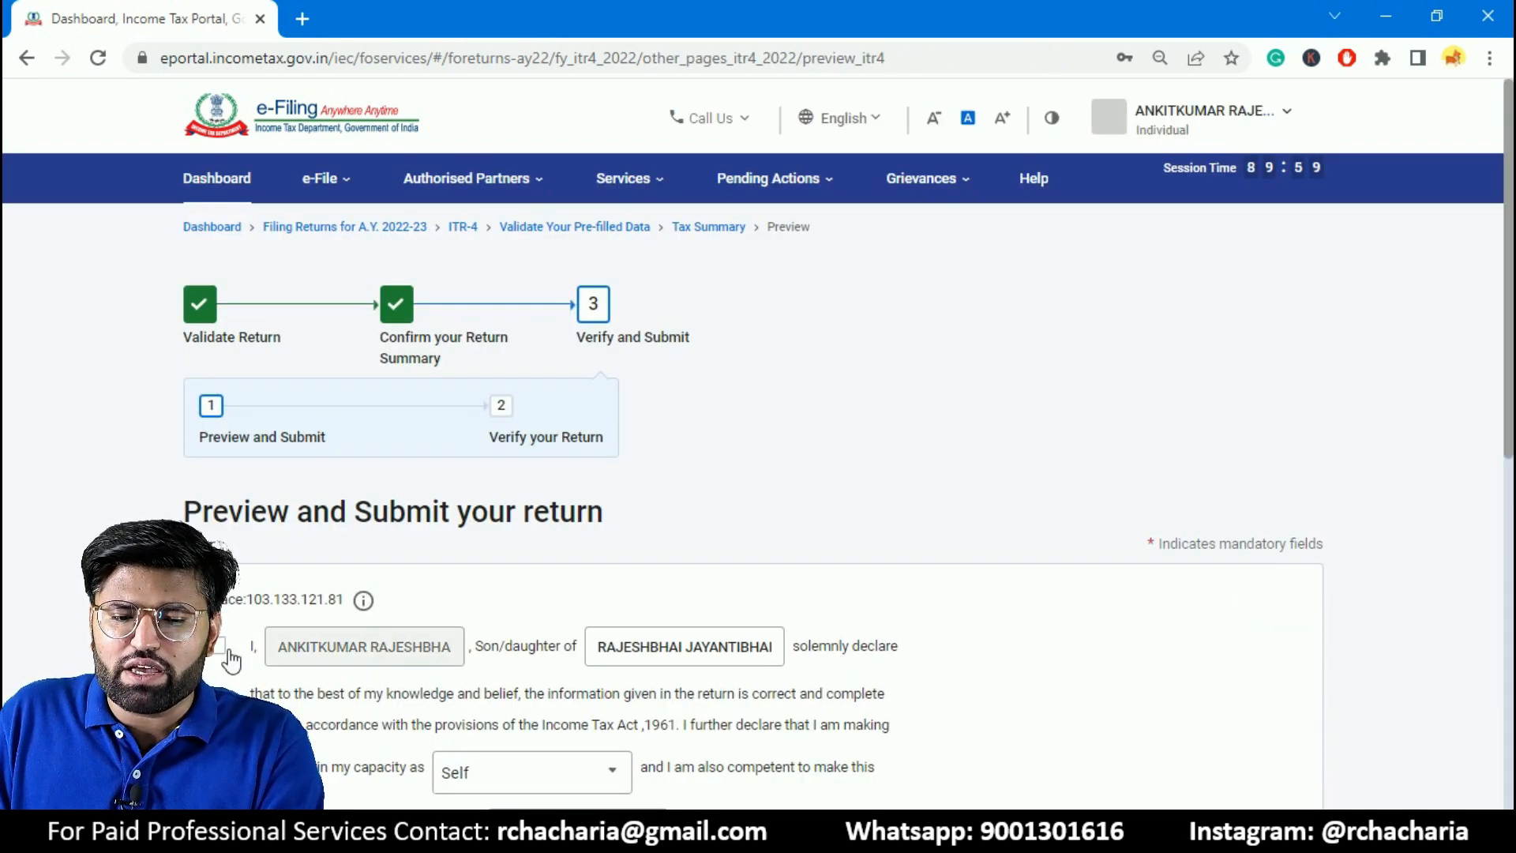
- Accept the taxpayer's declaration in the capacity of Self, leave the Tax Return Preparer details blank, and proceed to the return preview
scroll(1286, 348, "down", 2)
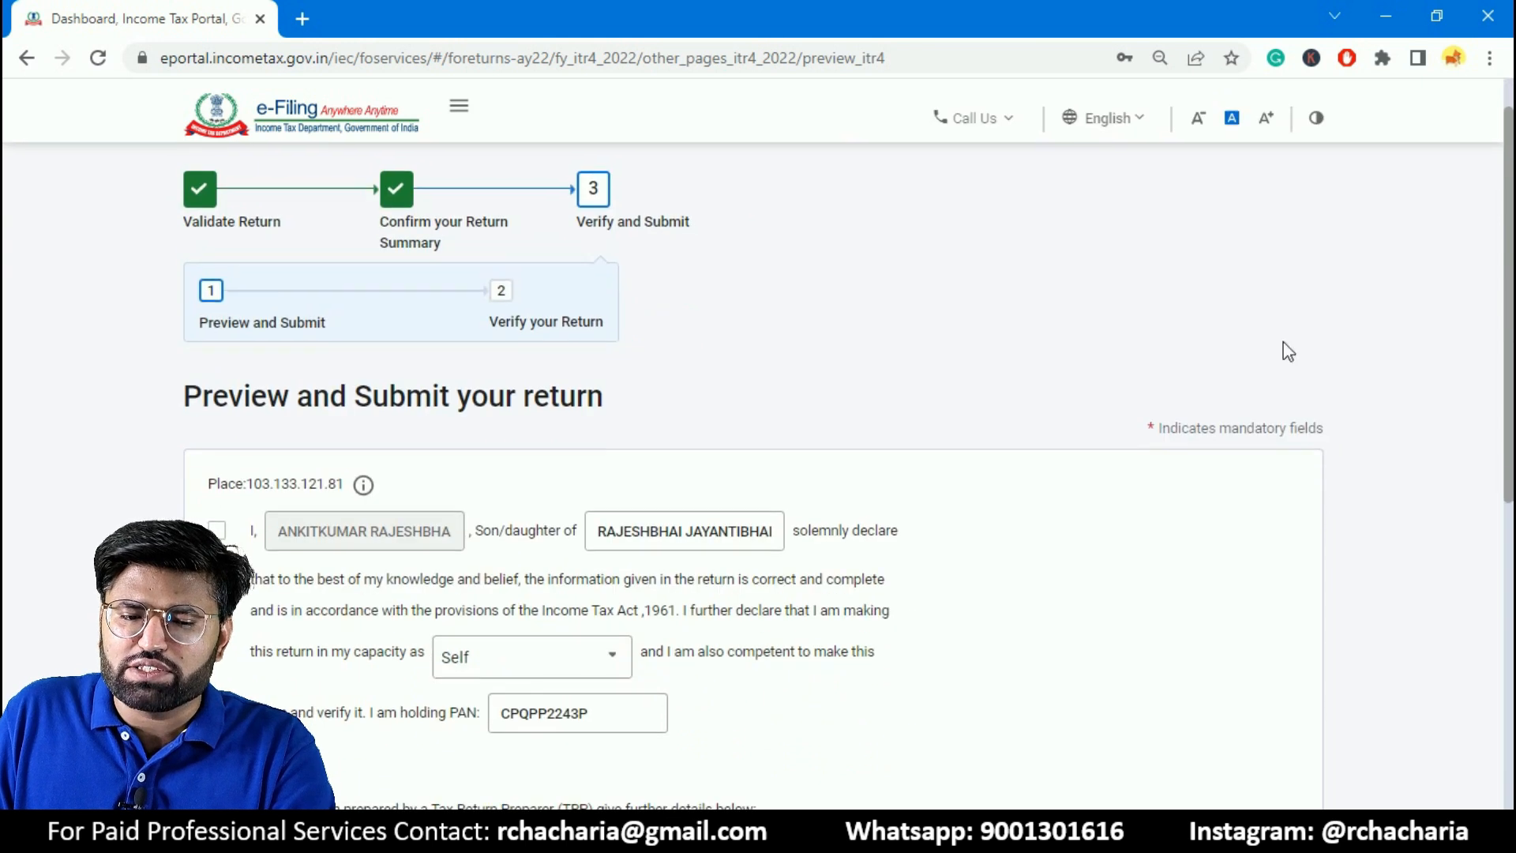
left_click(218, 531)
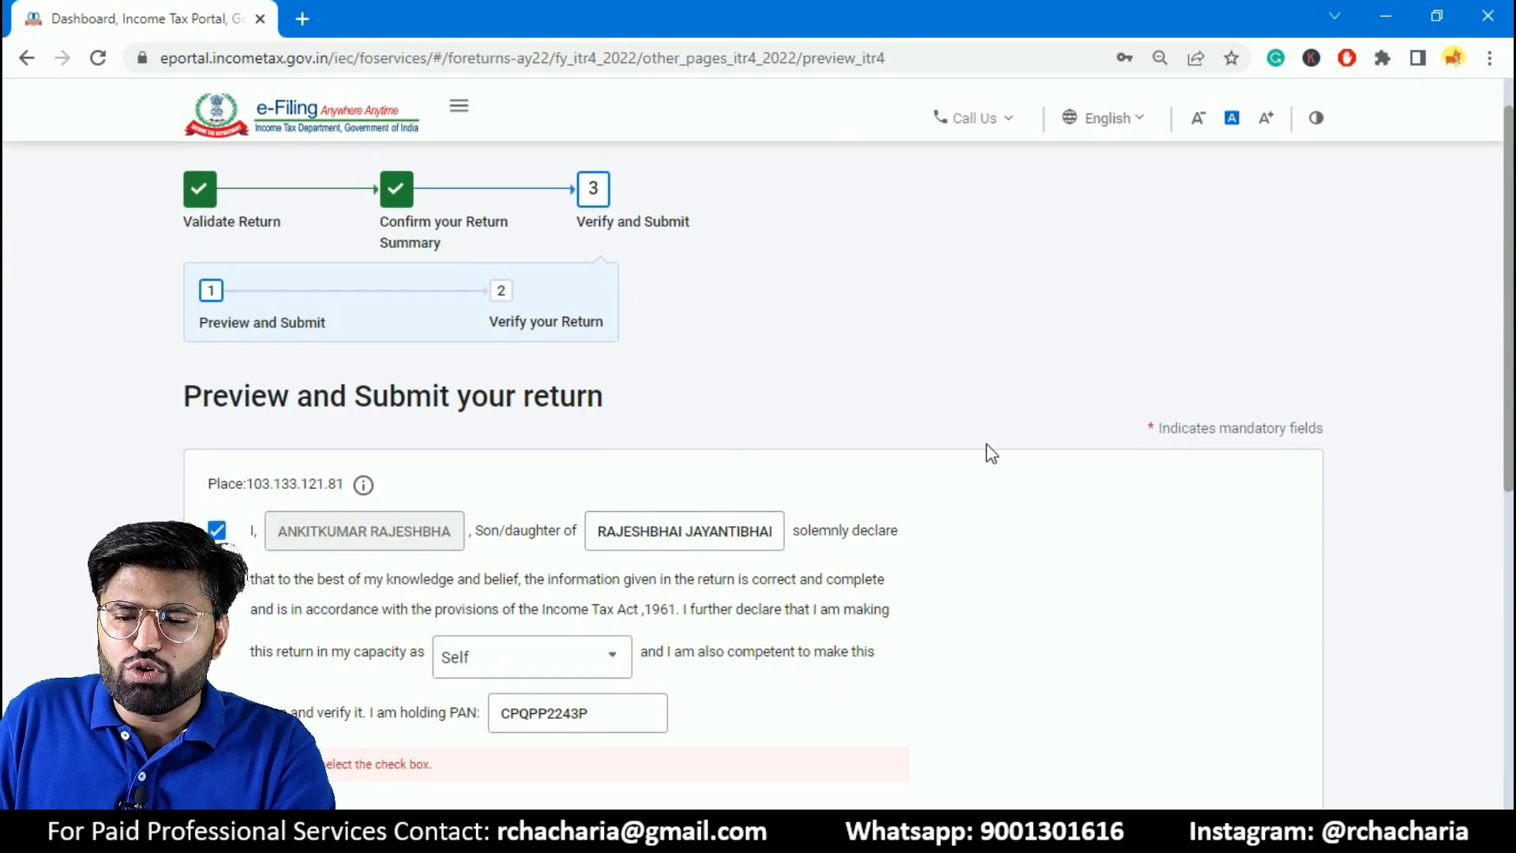
left_click_drag(1511, 297, 1498, 580)
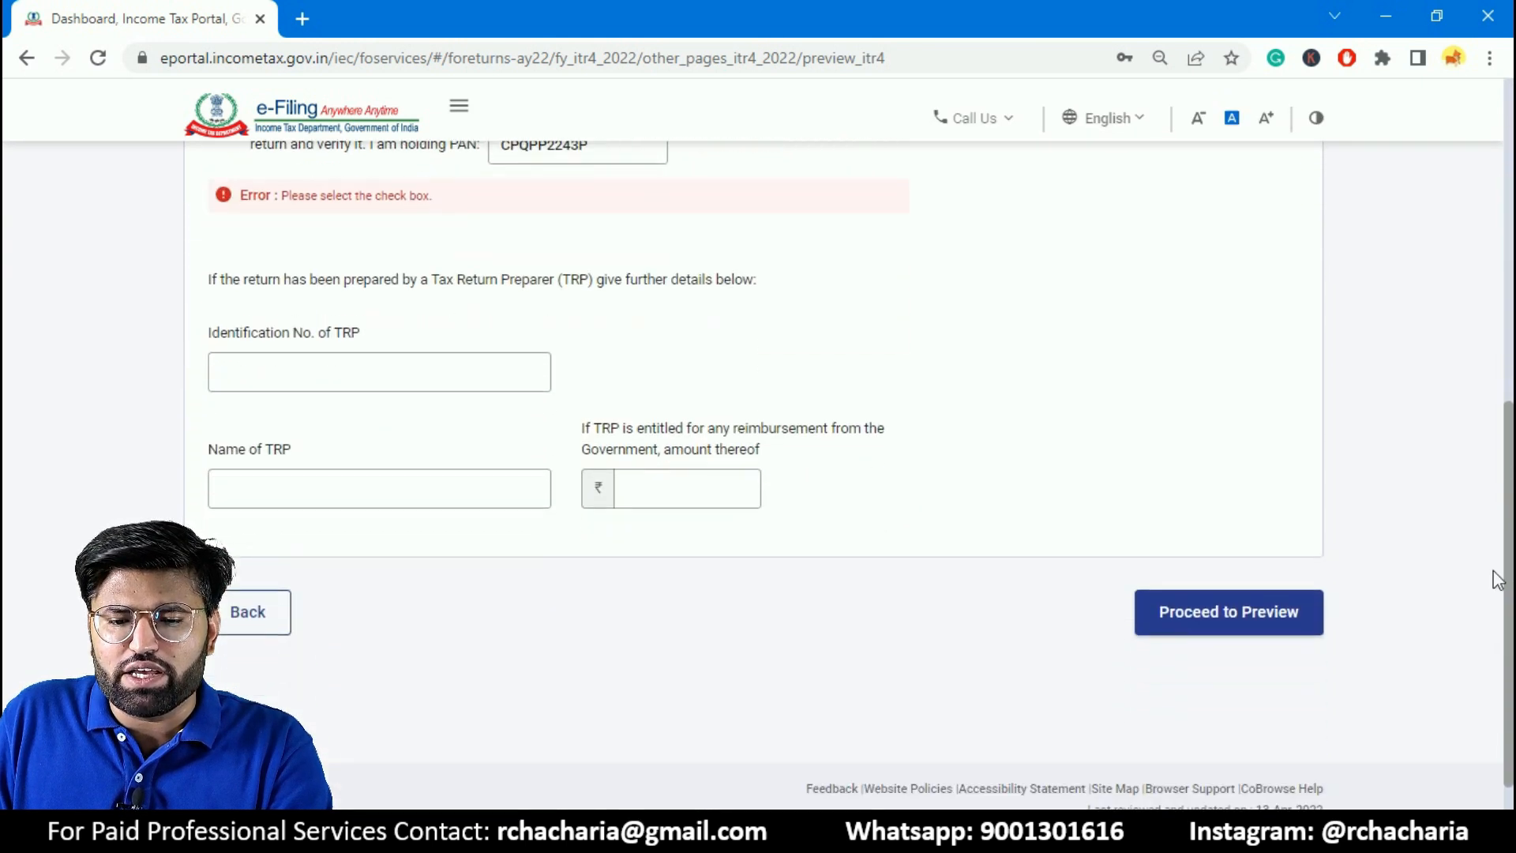
left_click(1232, 613)
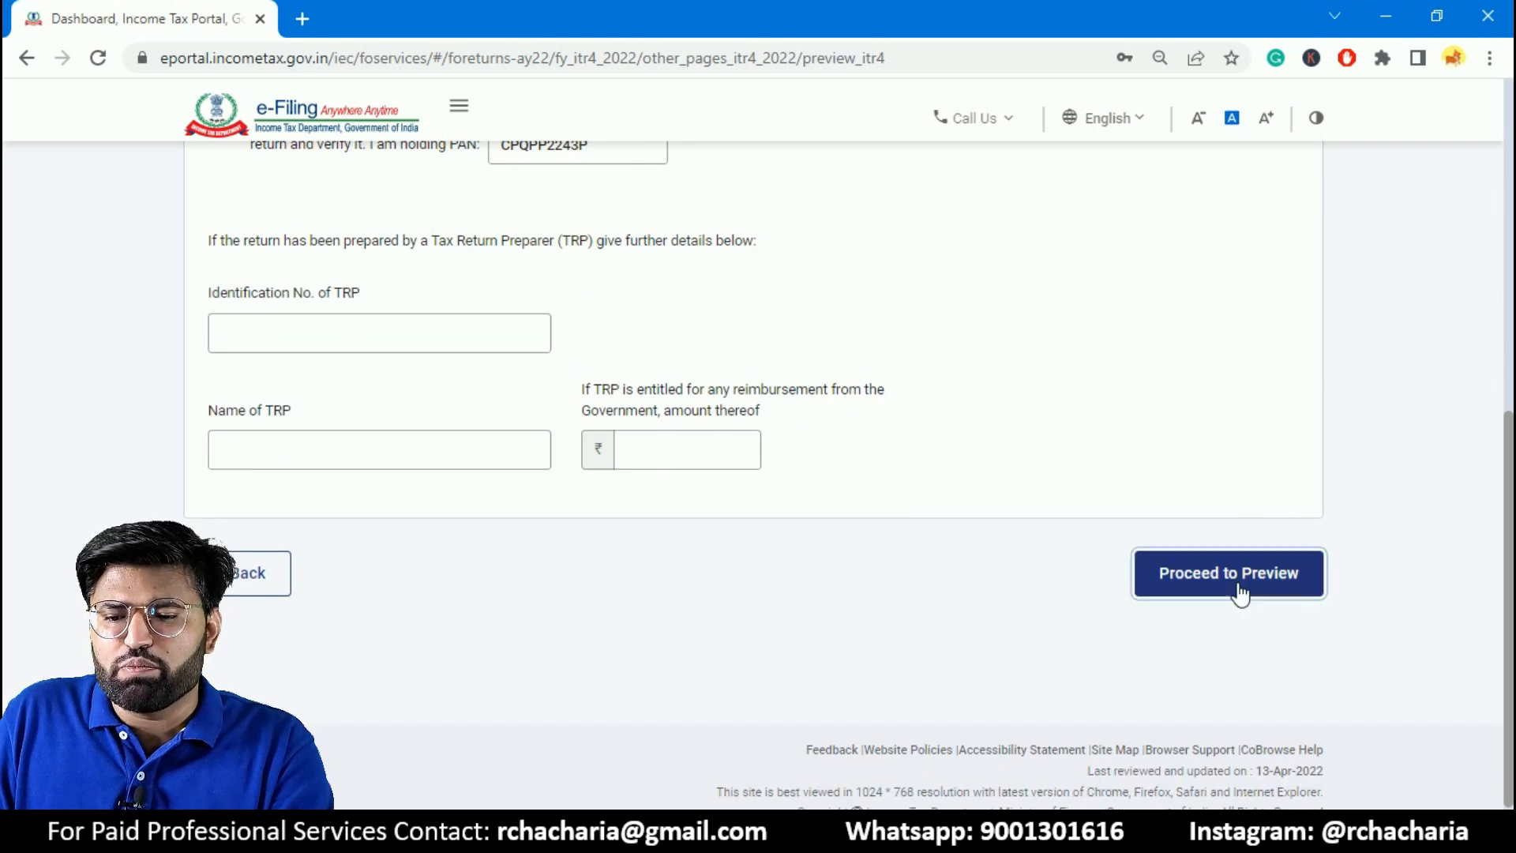
left_click(1260, 591)
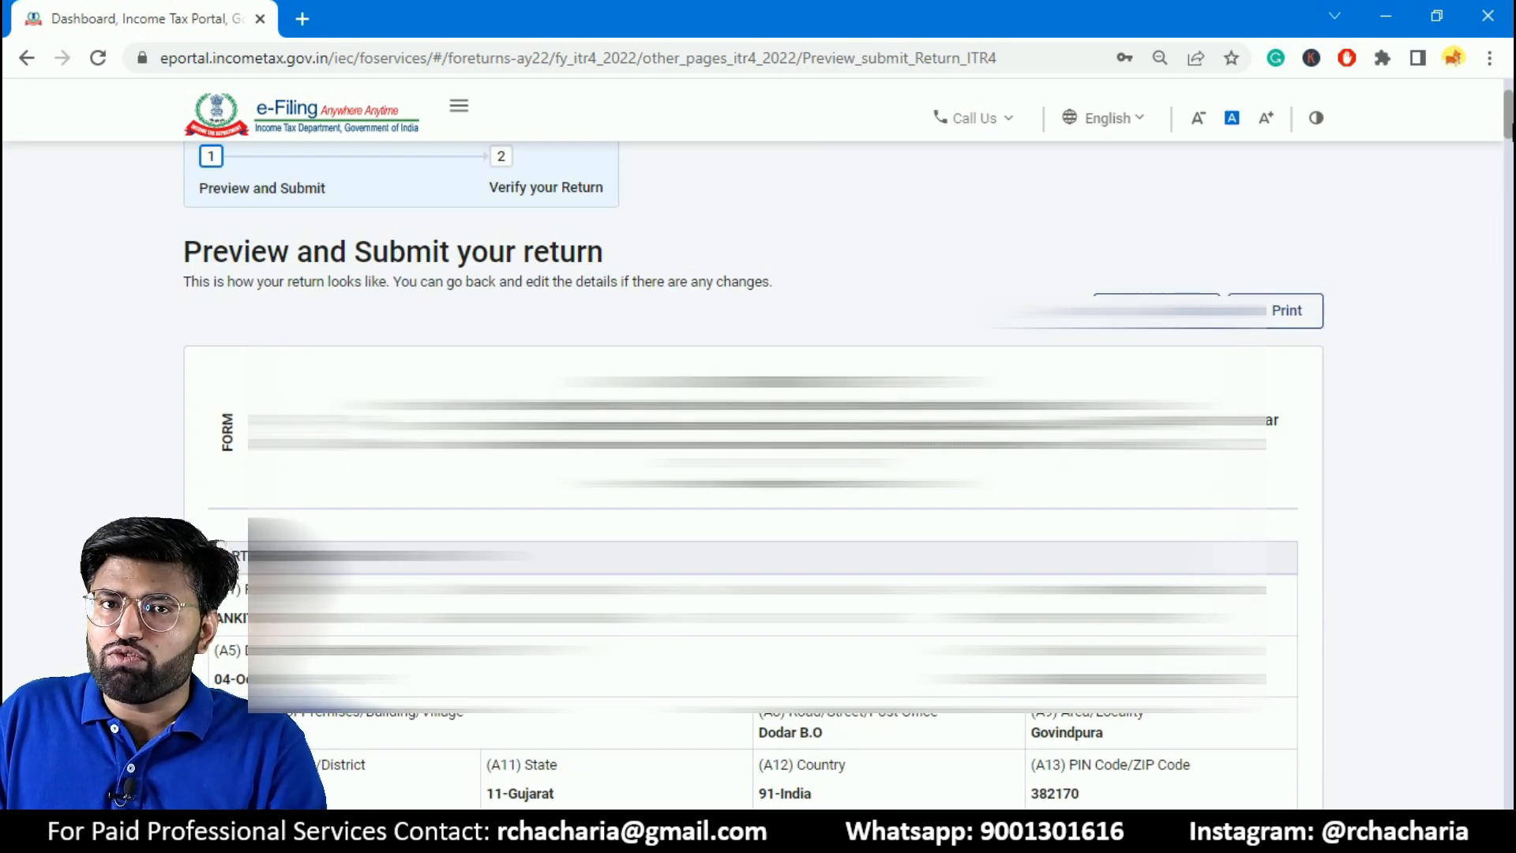
- Review the ITR-4 preview, covering gross total income, deductions, tax computation, presumptive business income, financial particulars and tax payment schedules
scroll(758, 474, "down", 3)
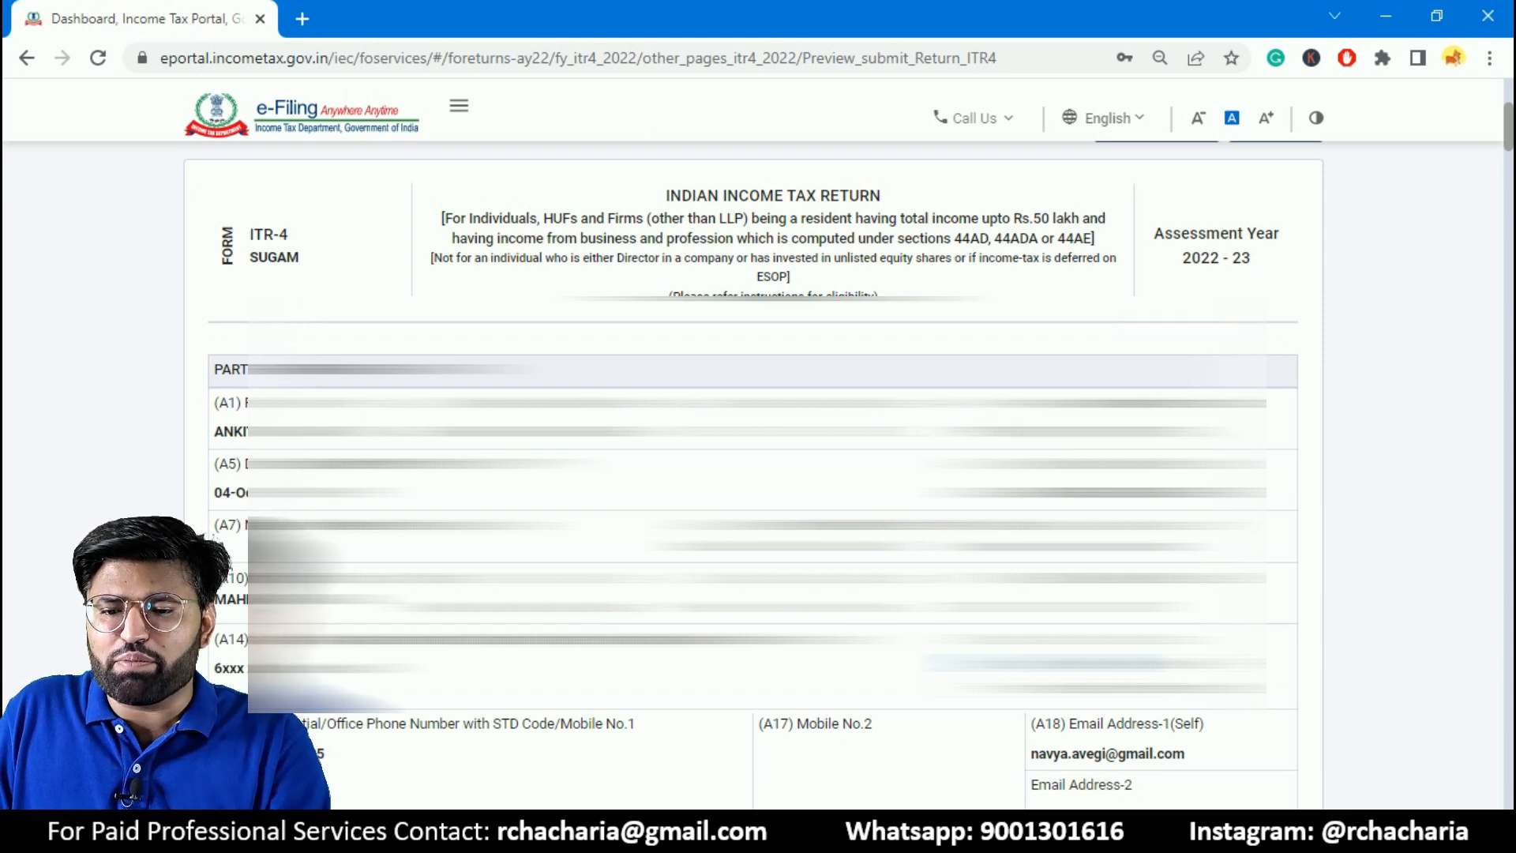
scroll(1029, 426, "down", 10)
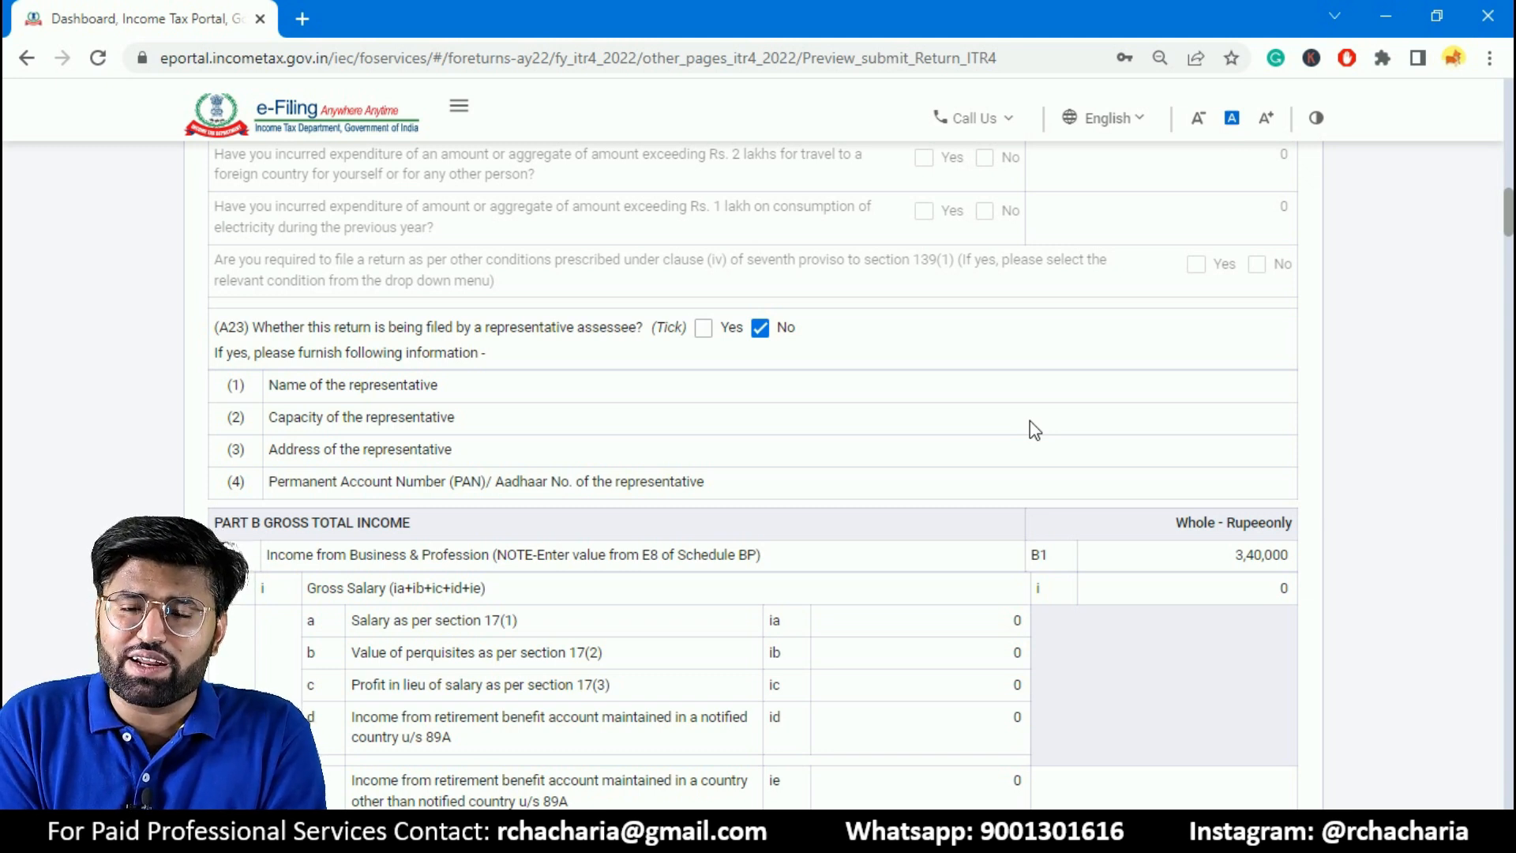
scroll(1071, 420, "down", 10)
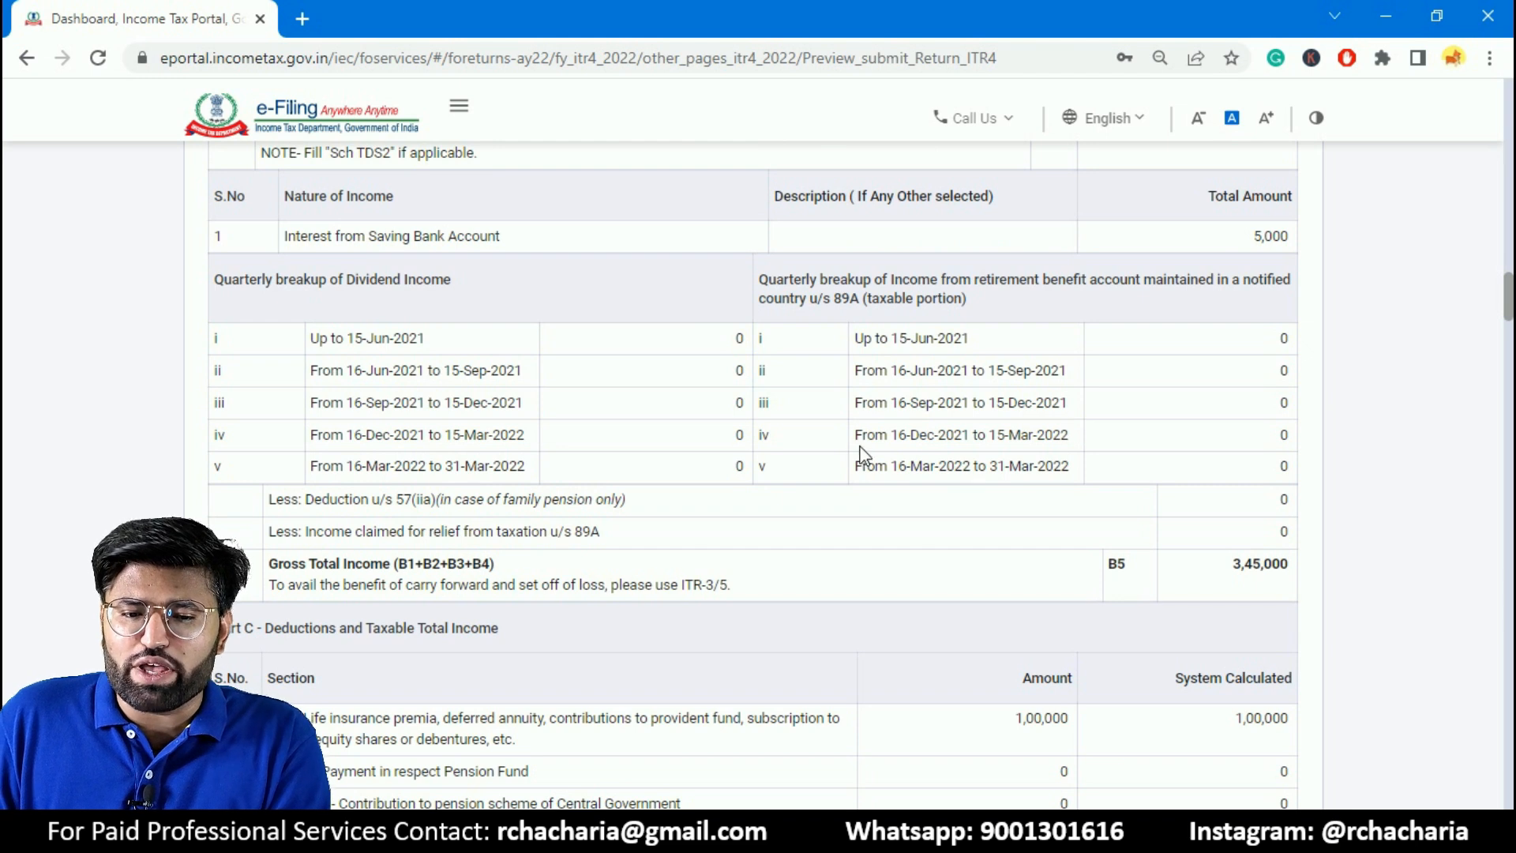
scroll(869, 454, "down", 8)
scroll(878, 447, "down", 8)
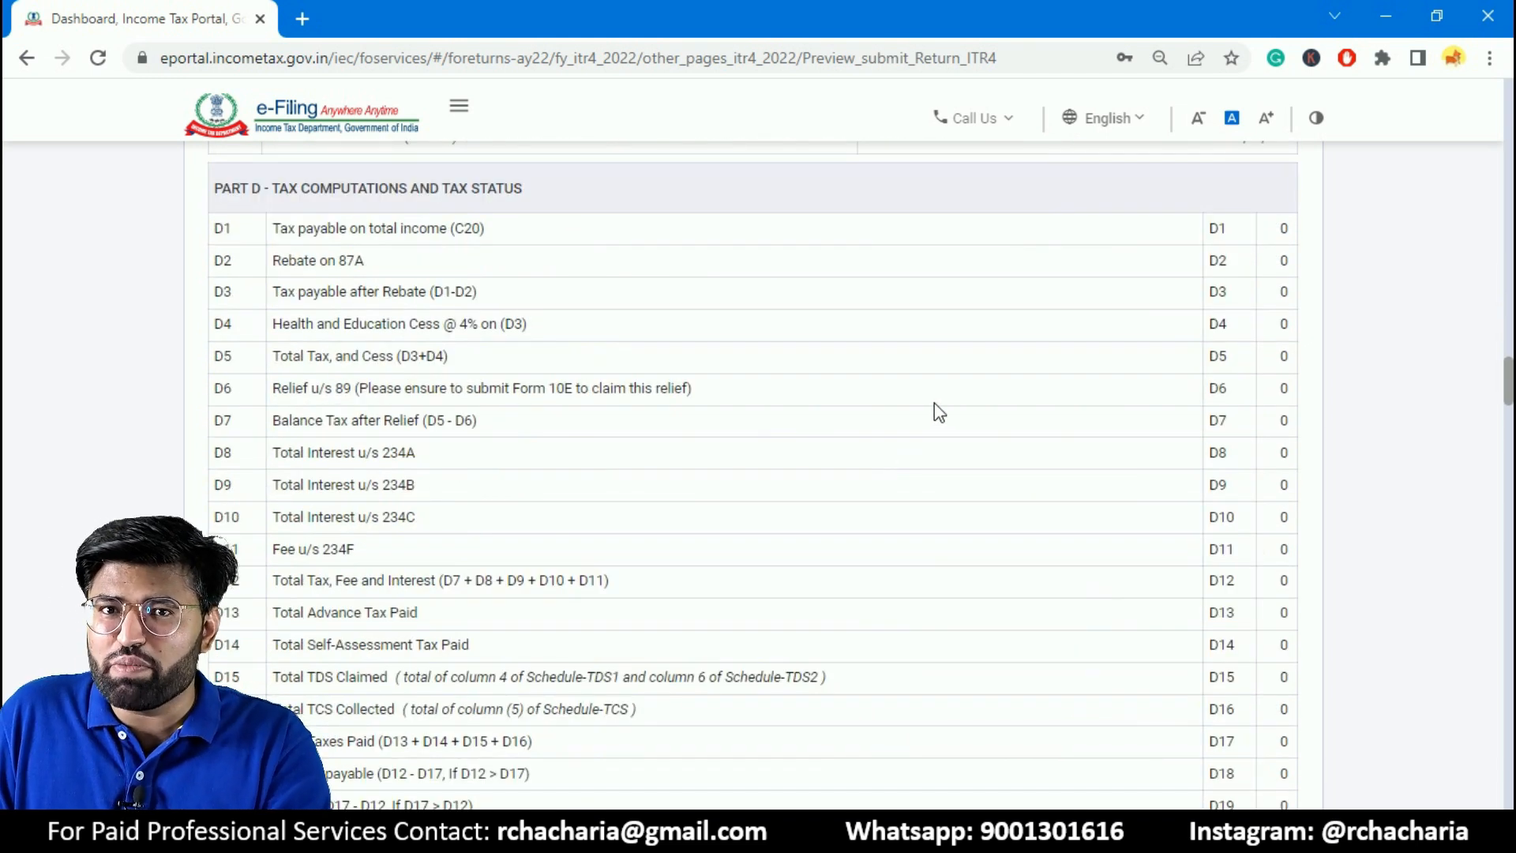
scroll(908, 403, "down", 10)
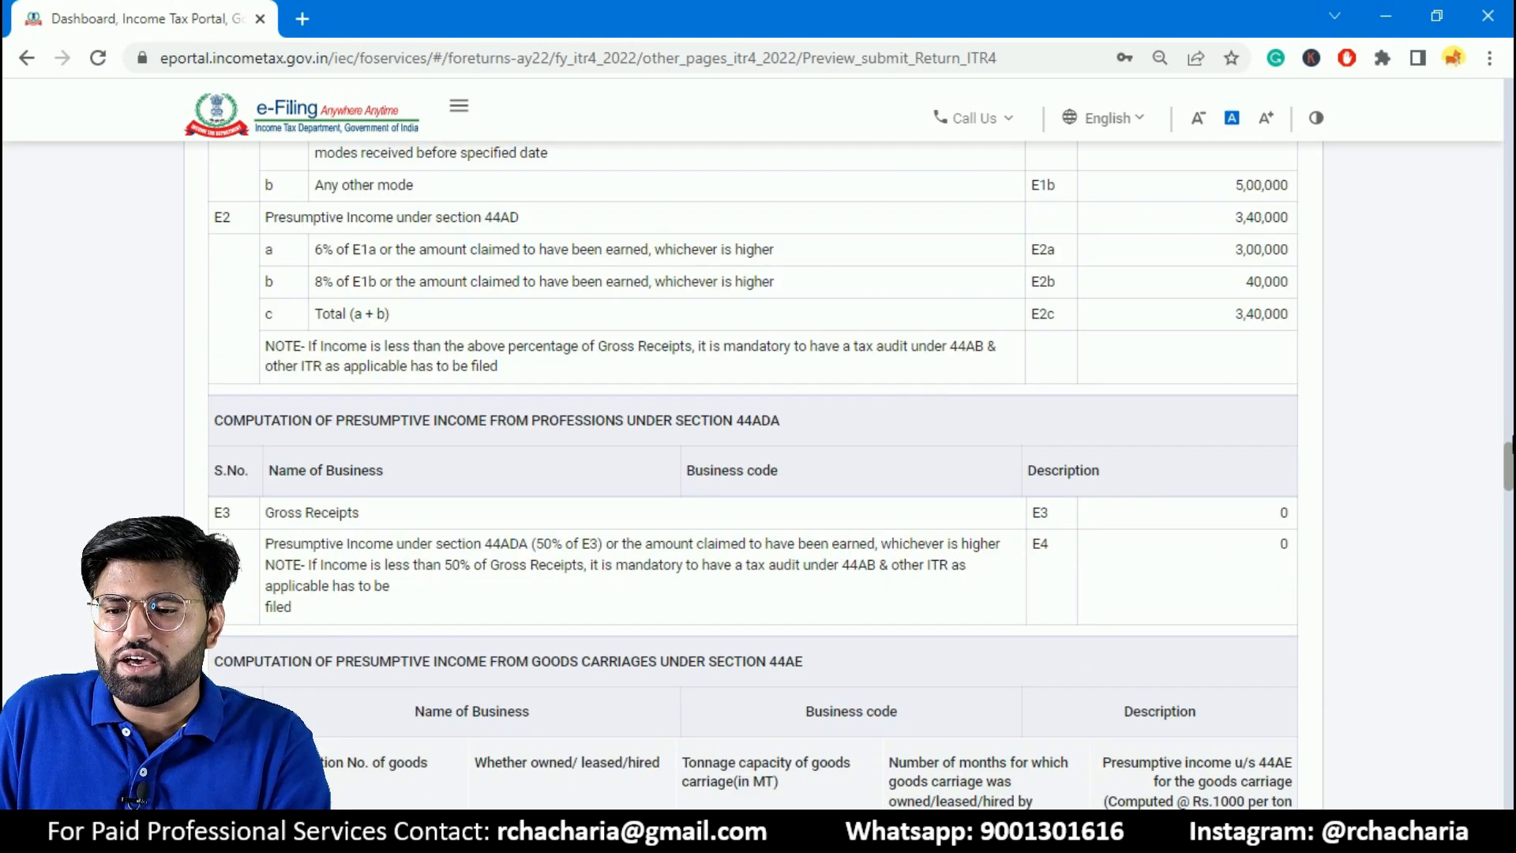
scroll(753, 473, "down", 6)
scroll(753, 474, "down", 10)
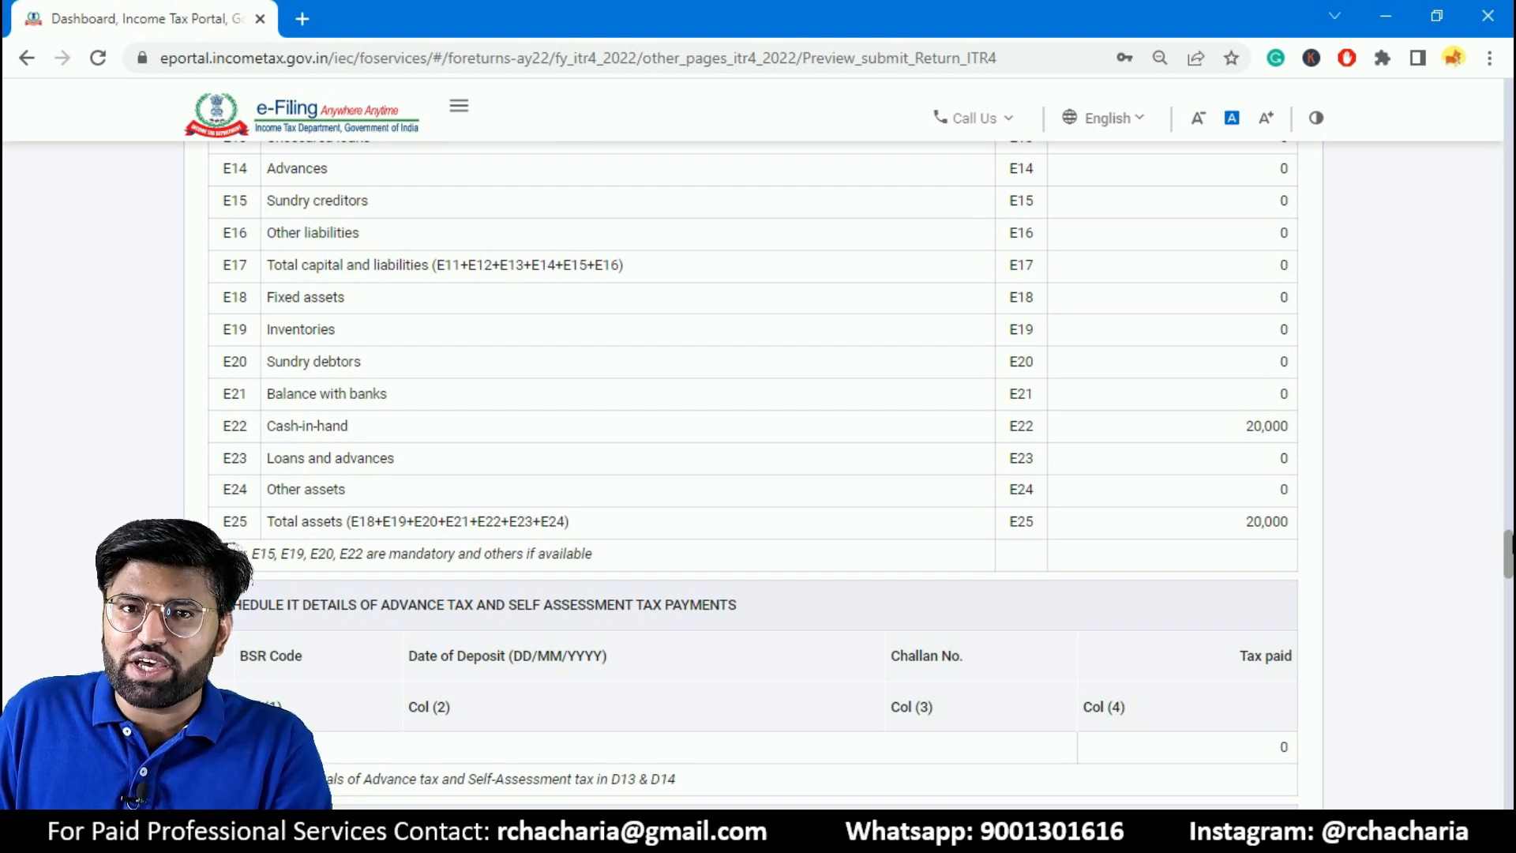
scroll(753, 474, "down", 3)
- Proceed from the end of the preview through validation to verification, and choose e-Verify Now as the verification method
left_click_drag(1512, 557, 1481, 793)
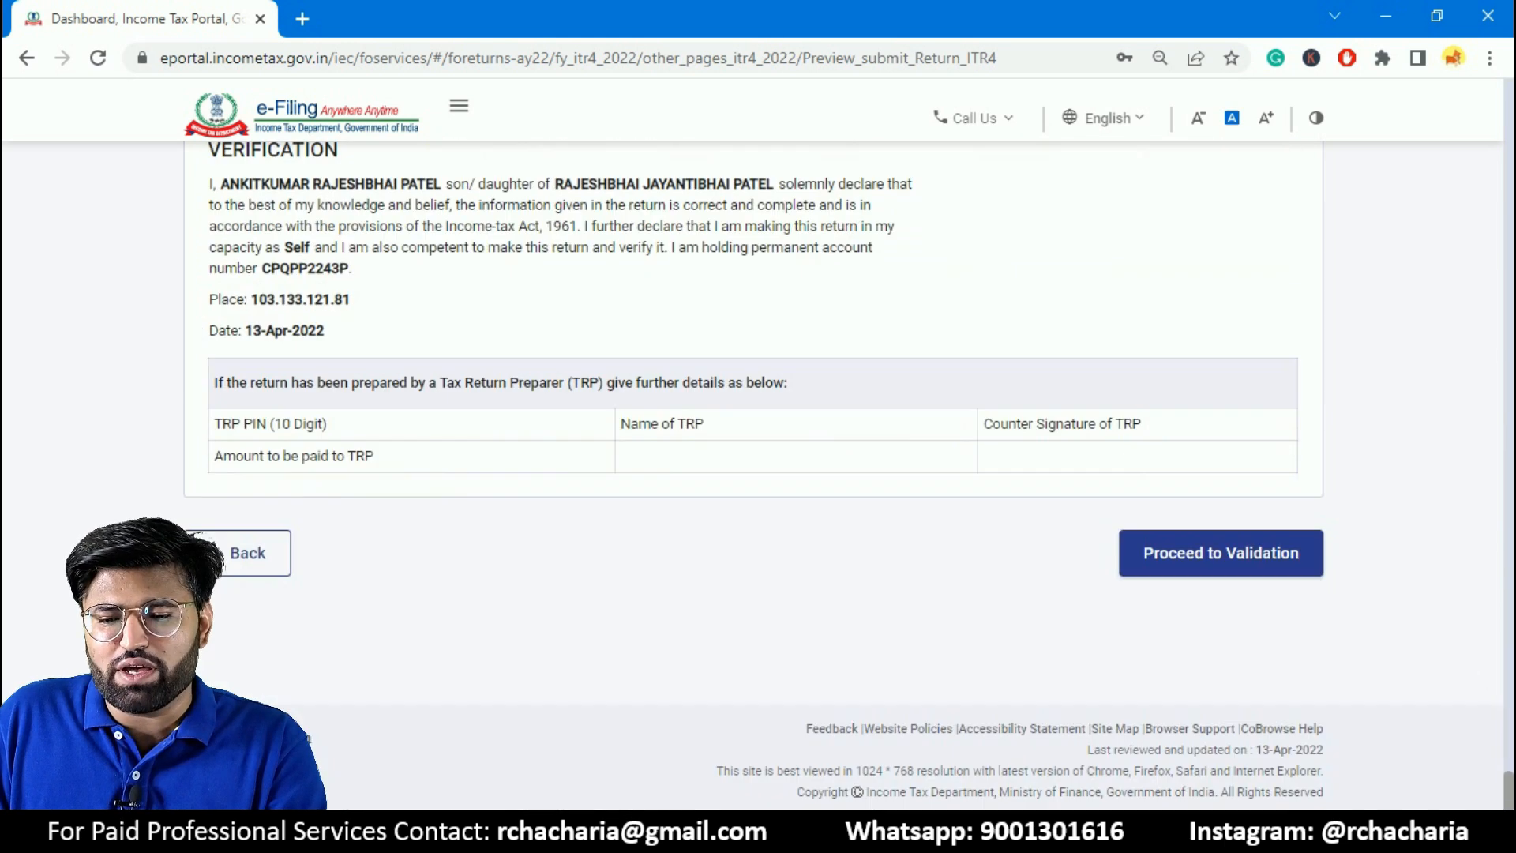
left_click(1225, 574)
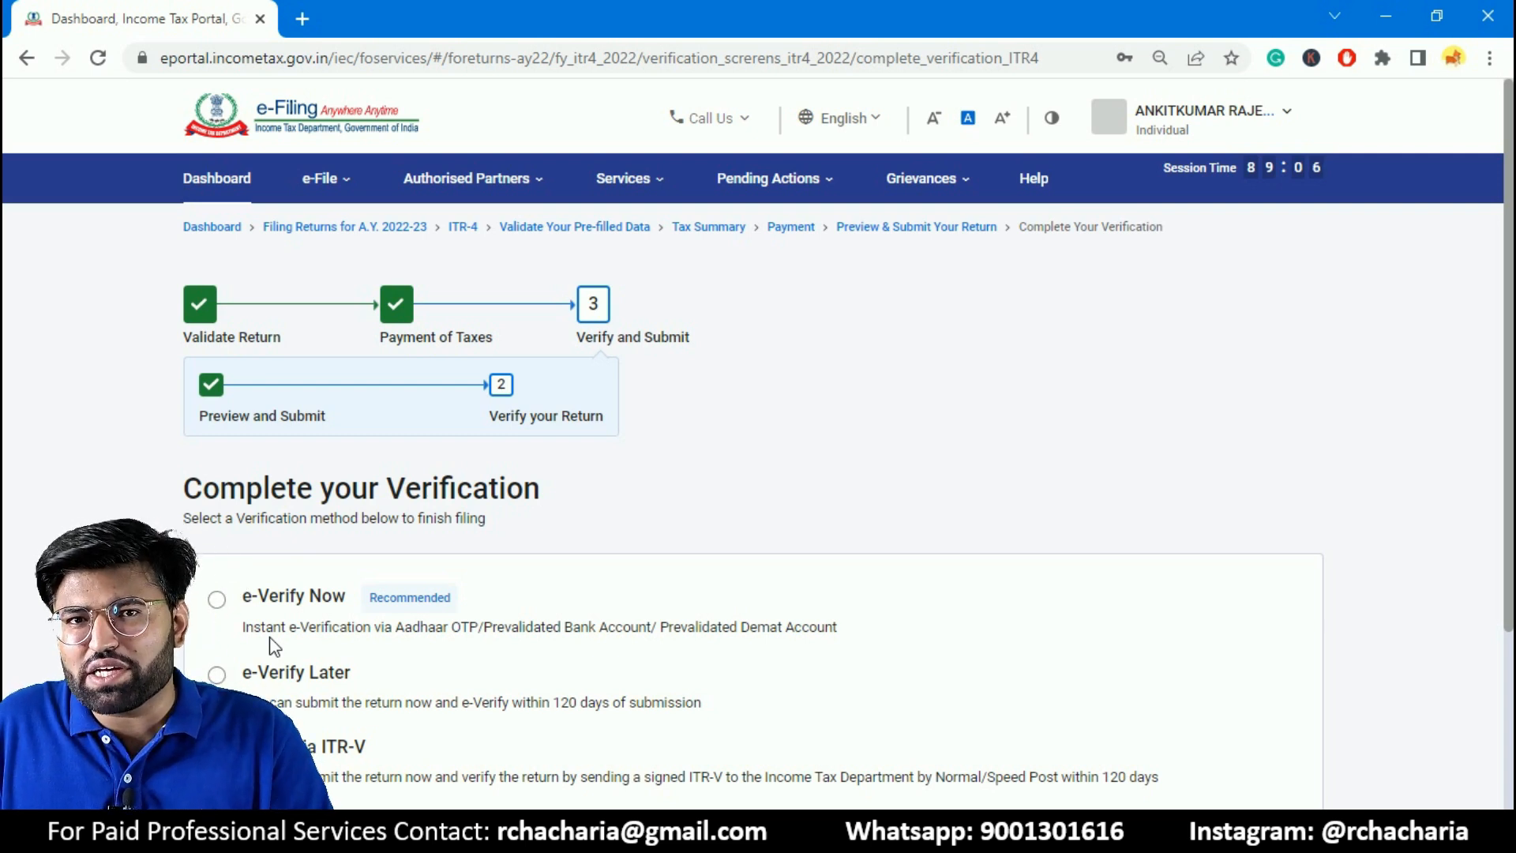
left_click(291, 596)
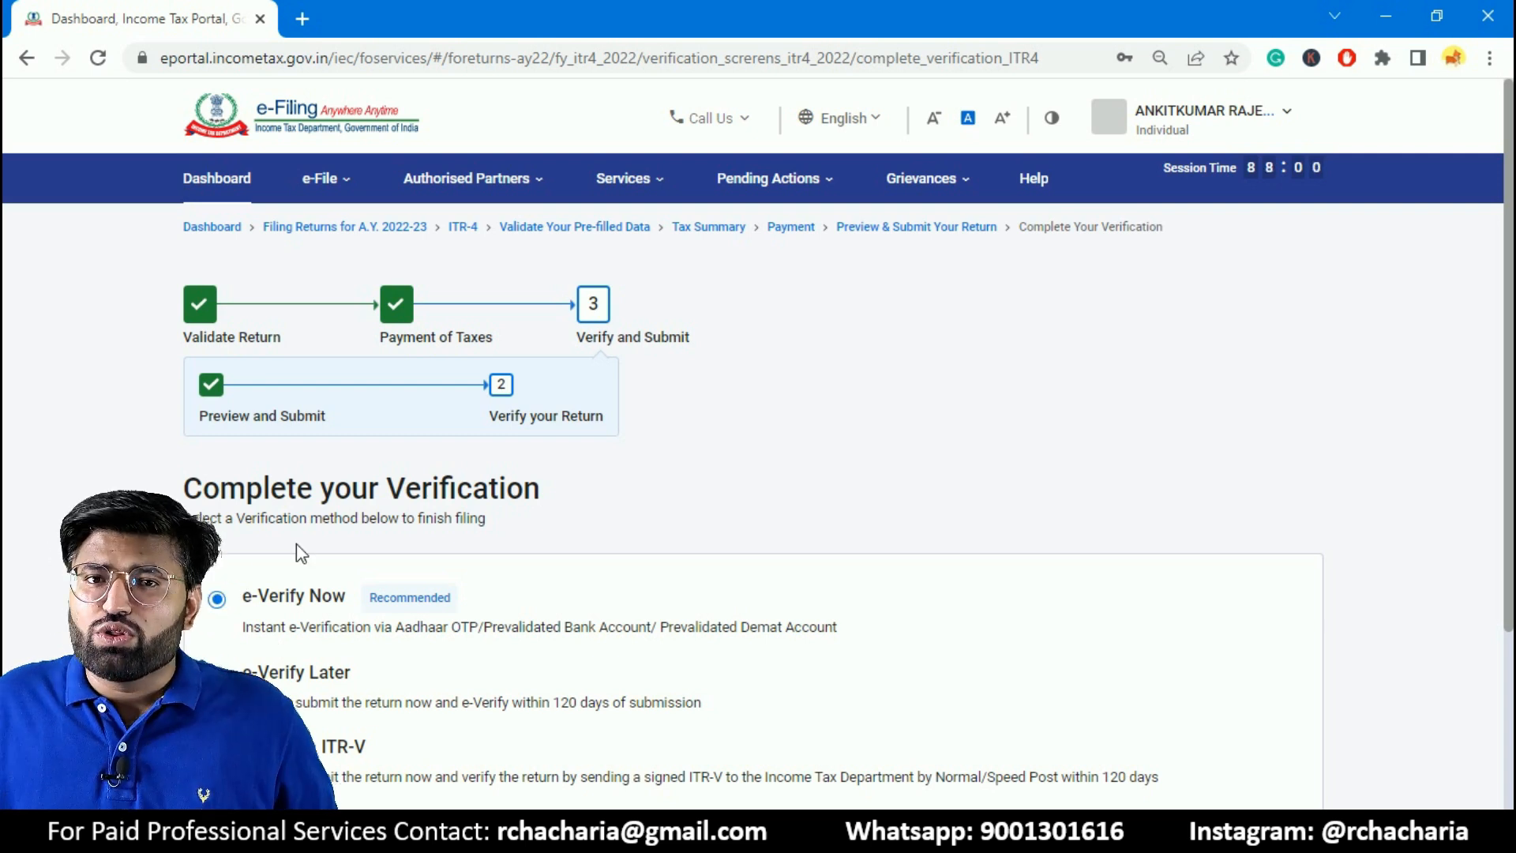